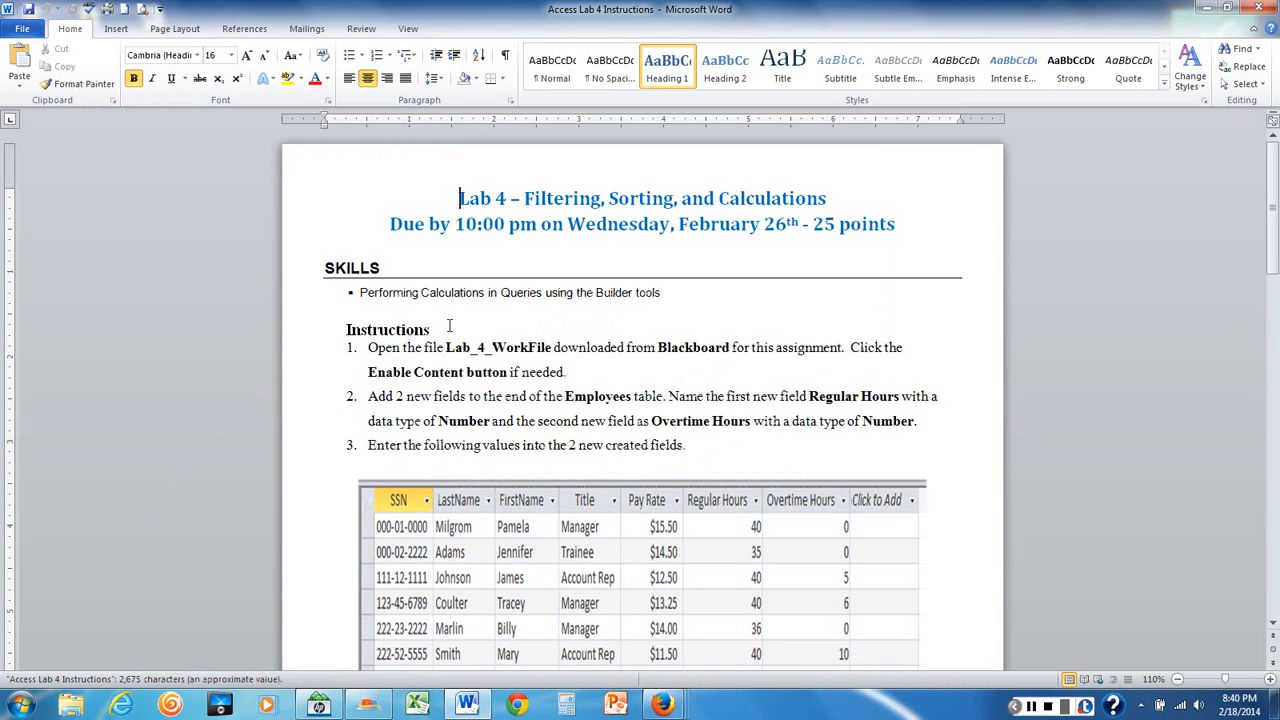
Step: Review the first lab instructions in Word and open the Lab_4 work file from the desktop in Access
scroll(449, 326, down, 3)
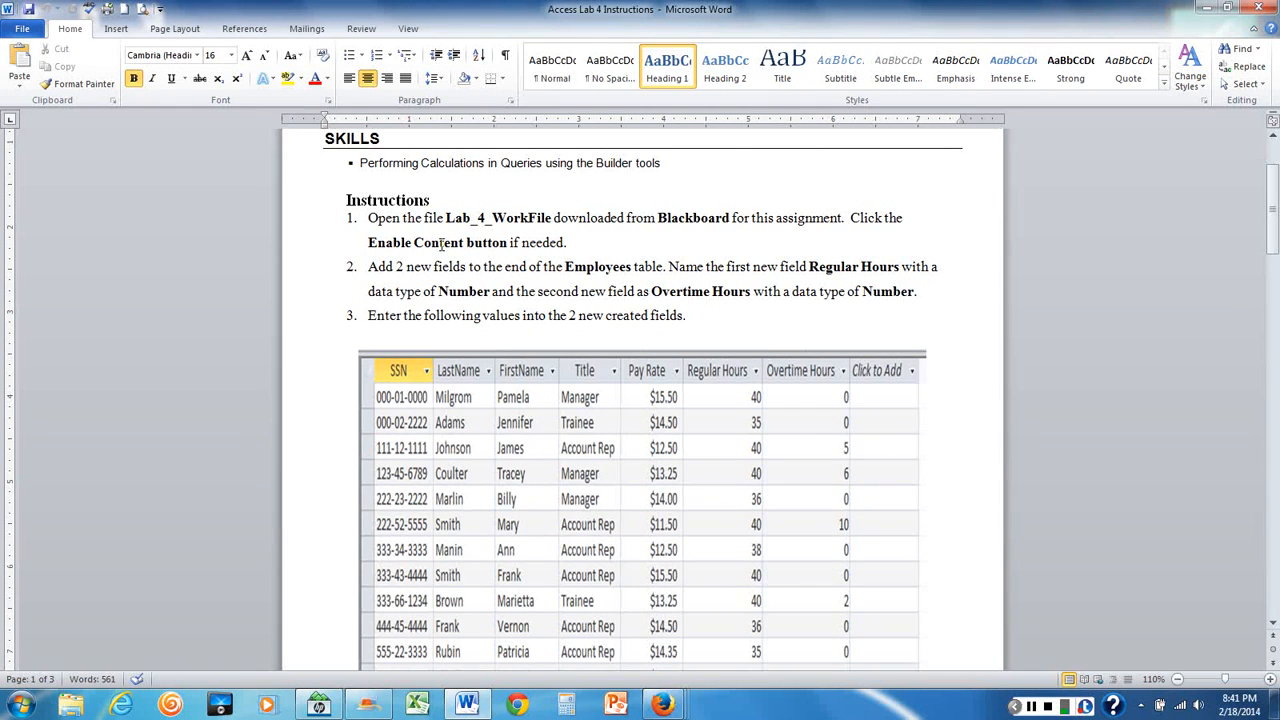
scroll(440, 245, down, 1)
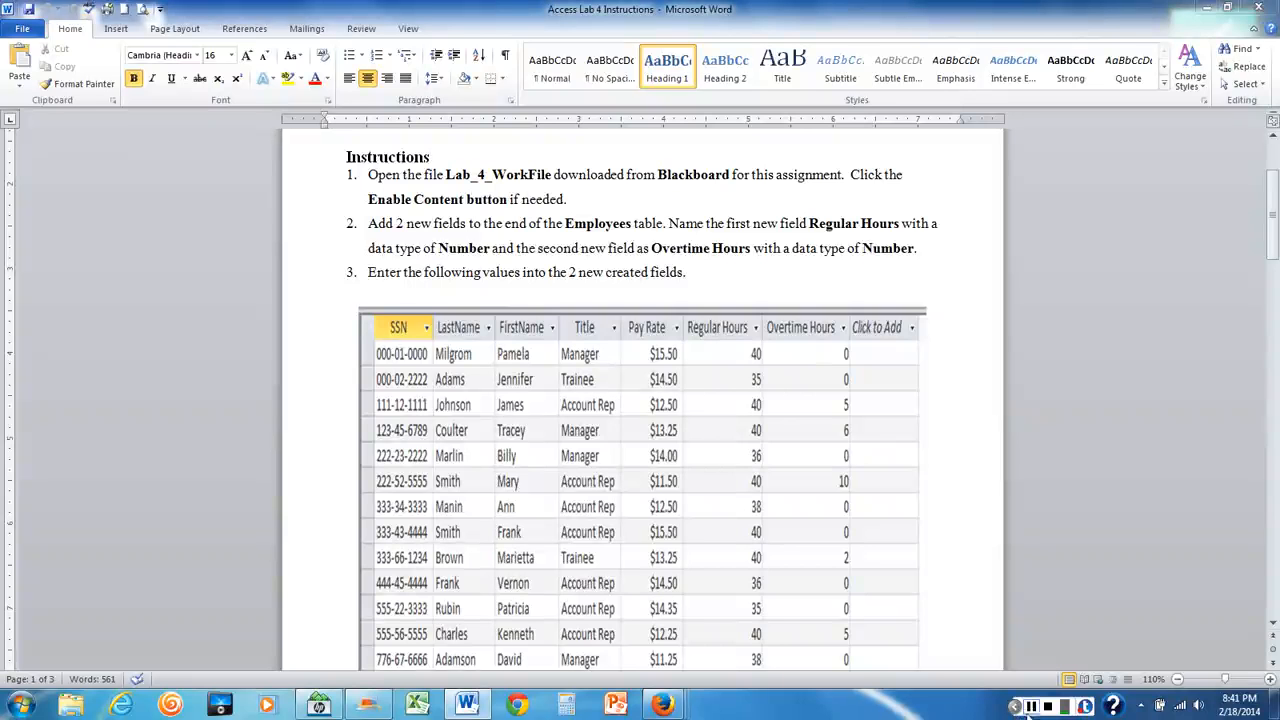
click(1207, 10)
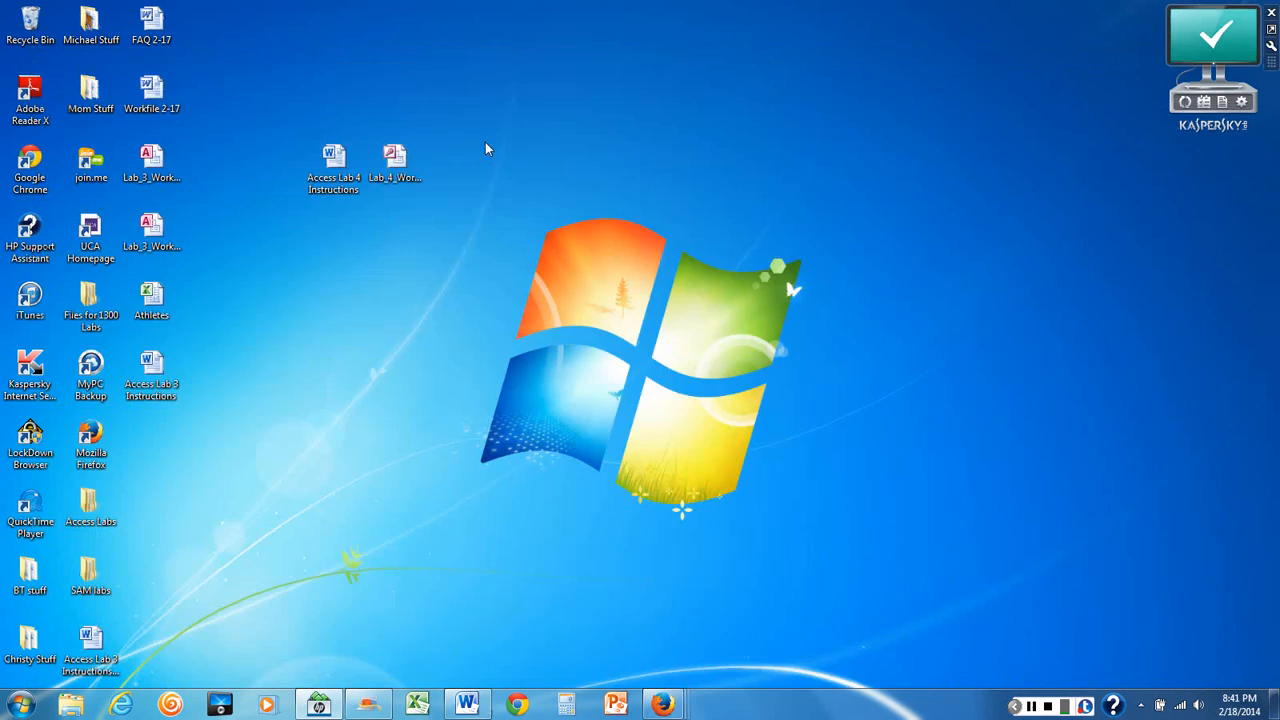
double_click(396, 166)
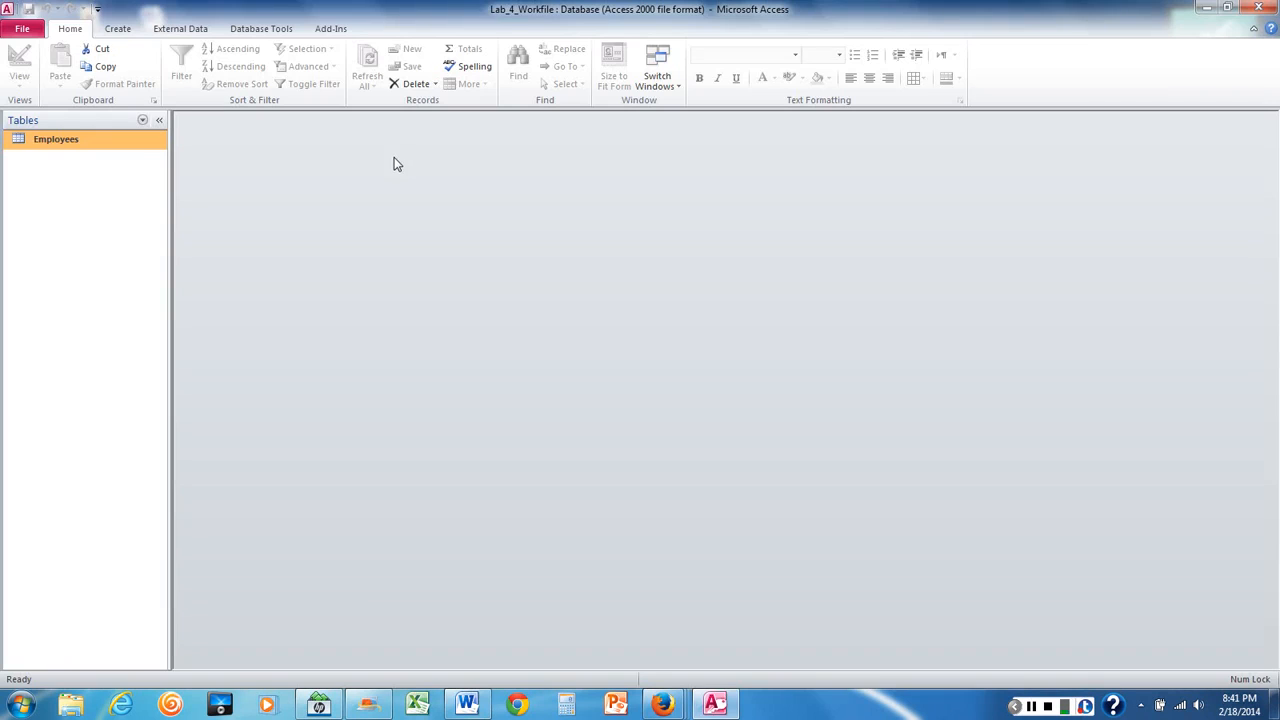
Step: Open the Employees table in Datasheet view and maximize its window
drag(77, 149, 244, 101)
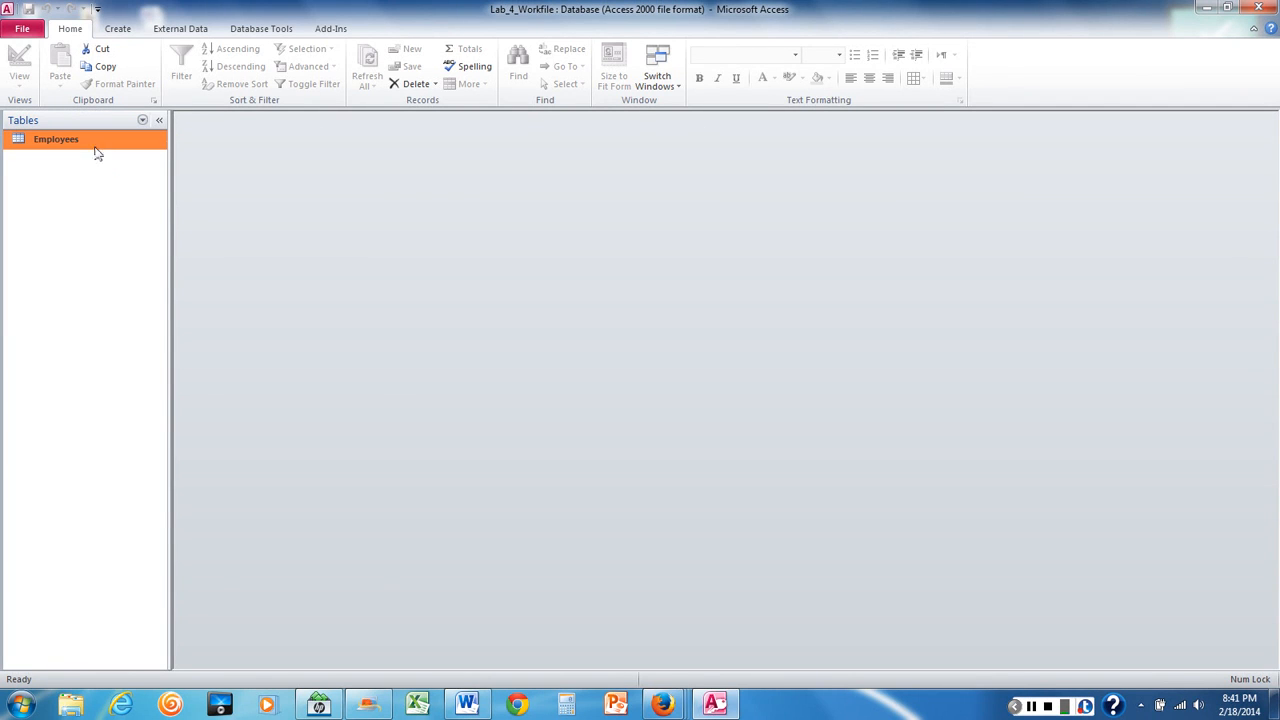
double_click(56, 139)
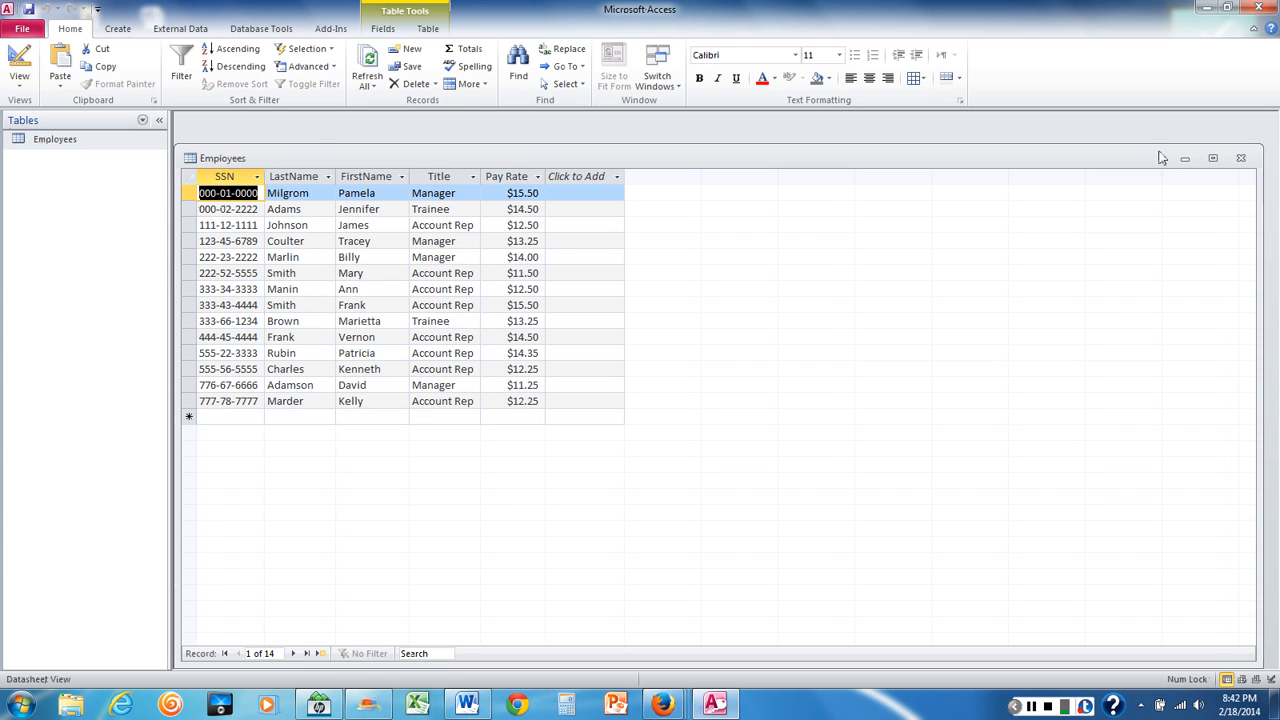
click(1213, 160)
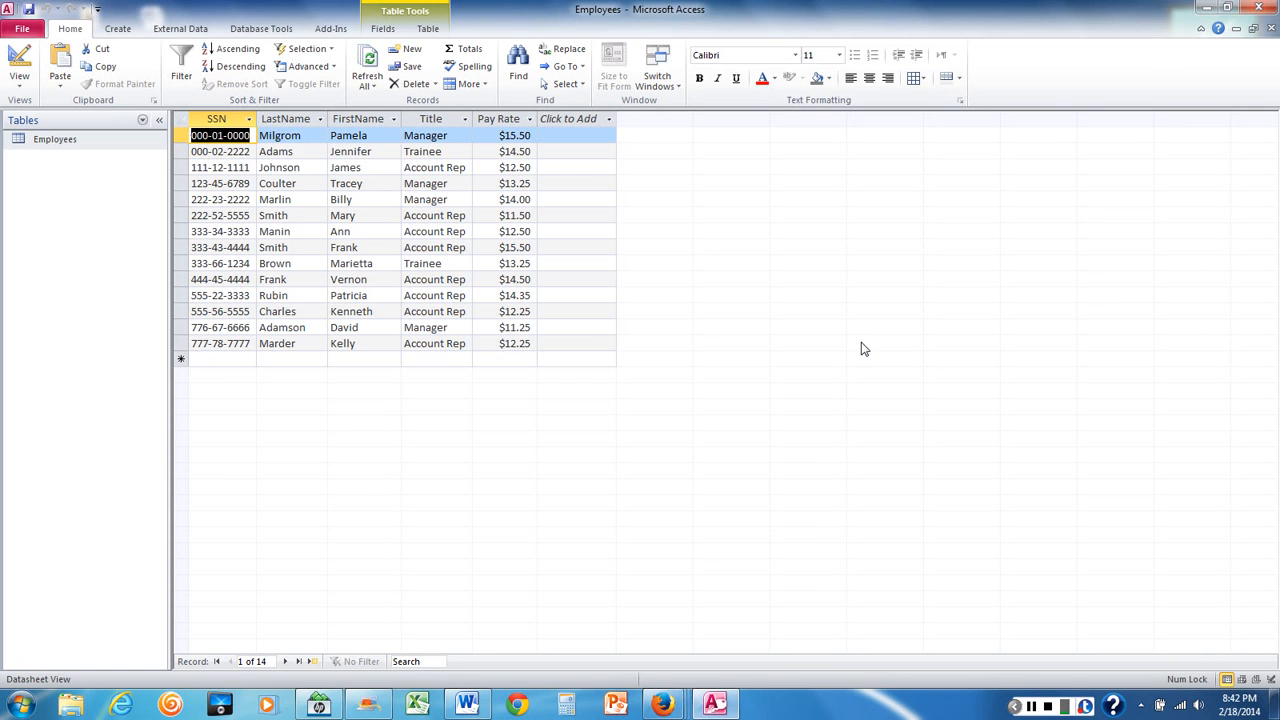
Step: View the Employees table's fields and data types in Design view and return to Datasheet view
click(20, 86)
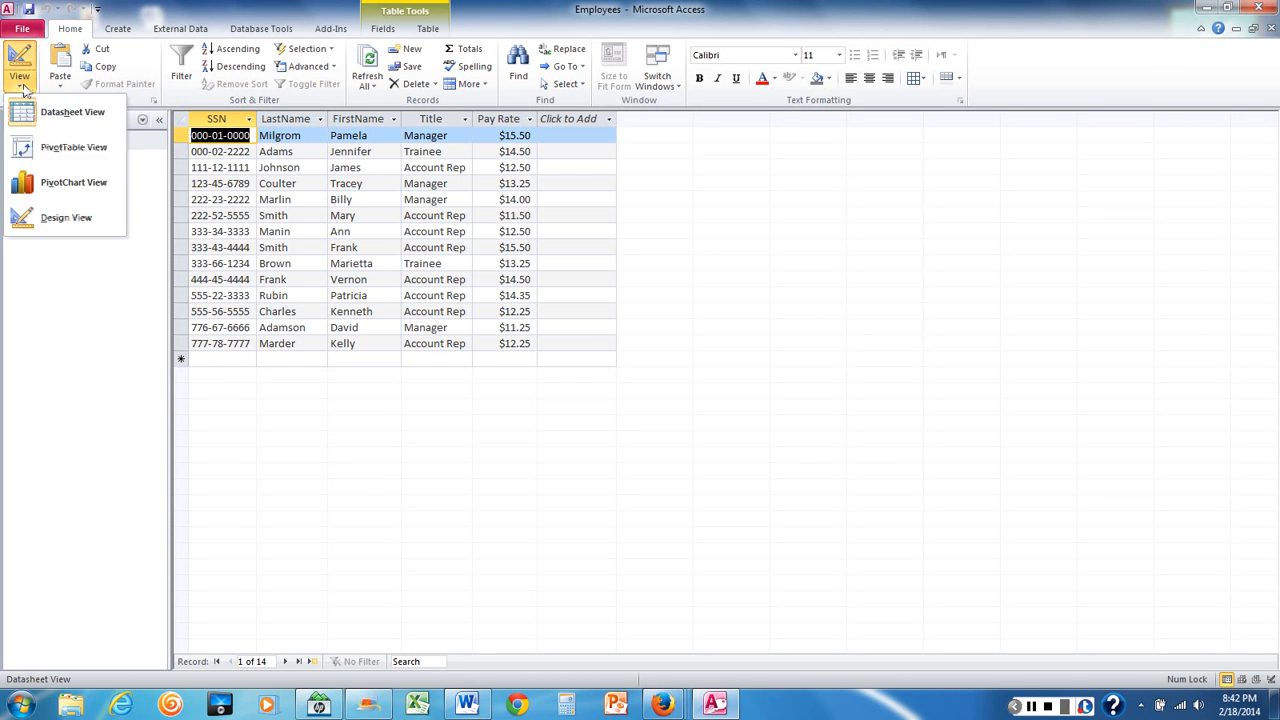
click(60, 217)
click(18, 60)
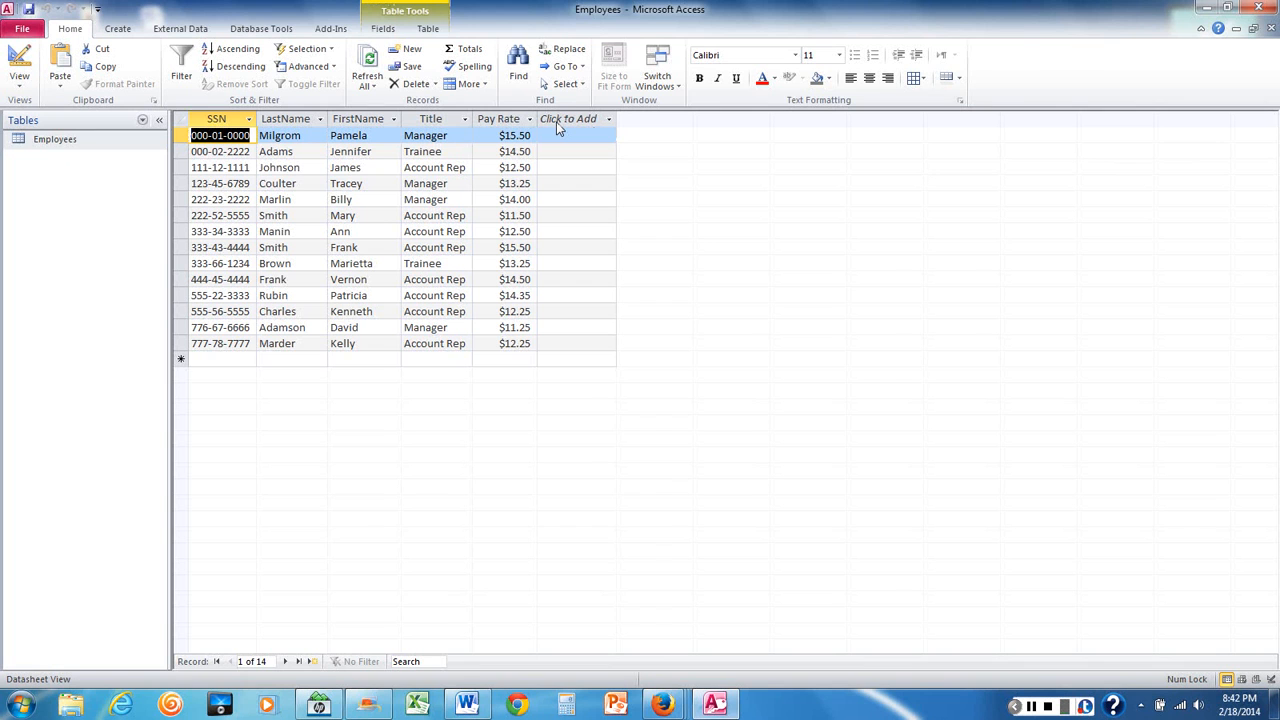
click(19, 80)
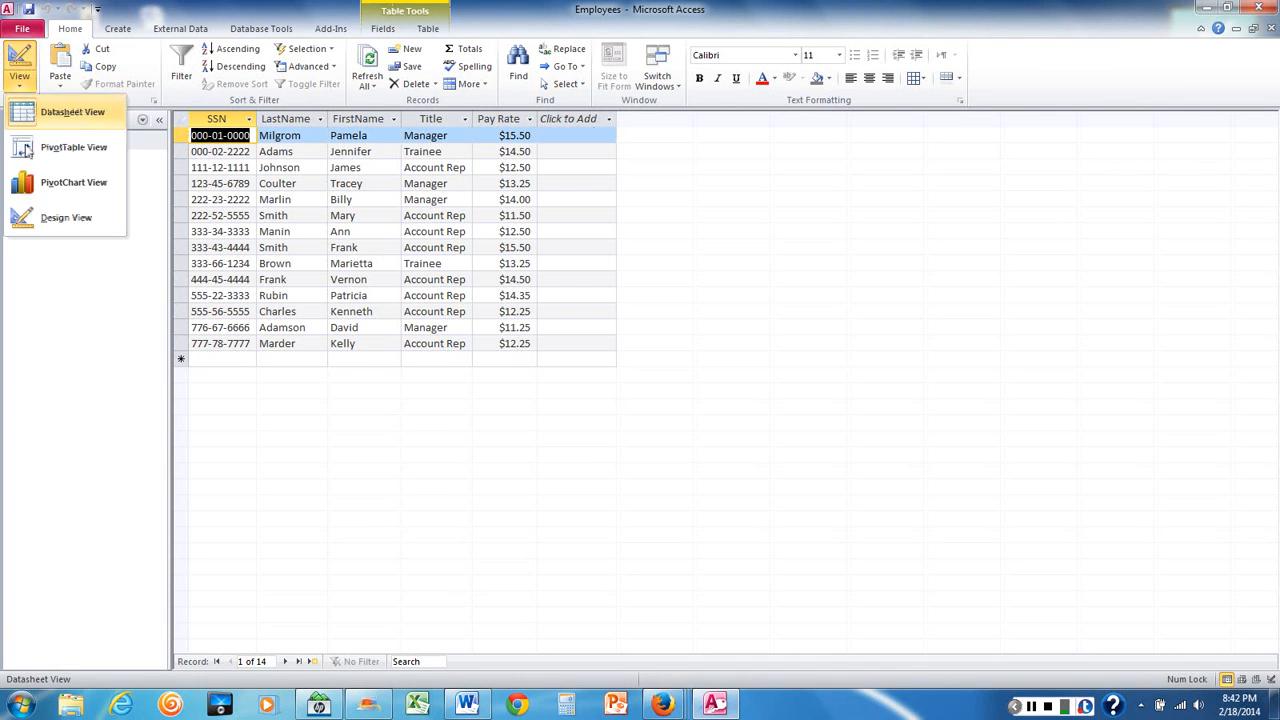
click(66, 217)
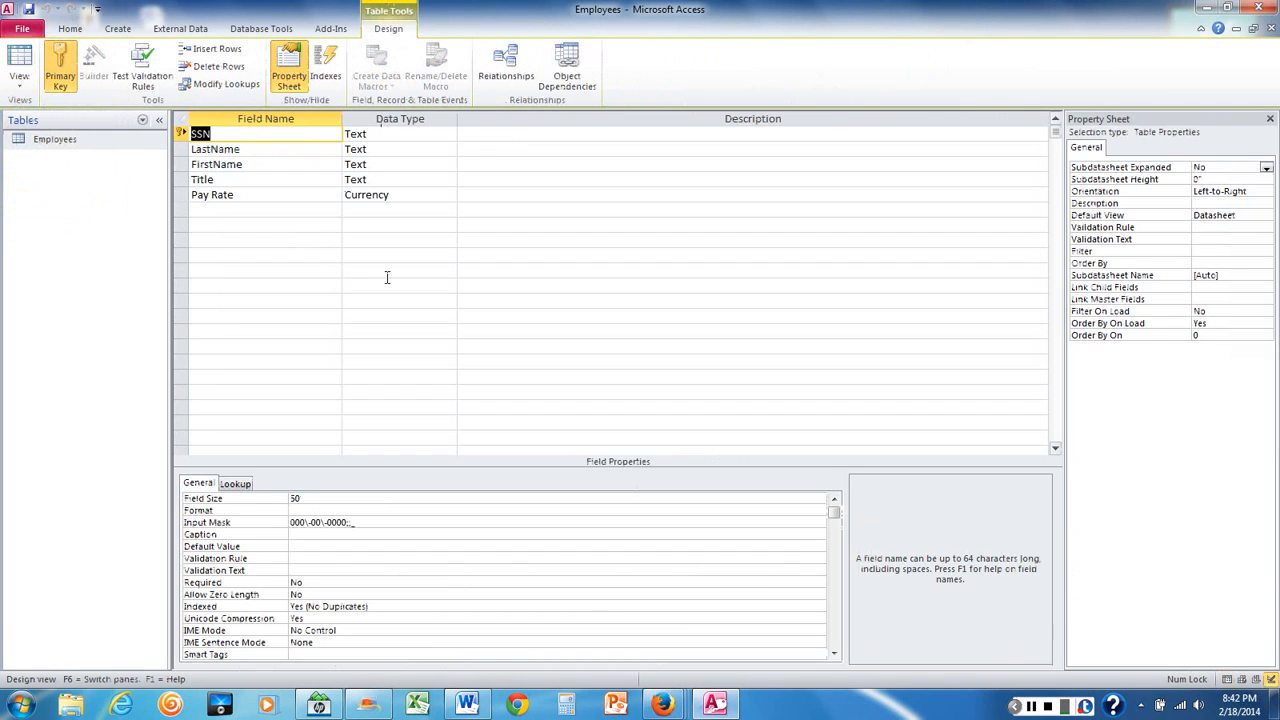
click(30, 58)
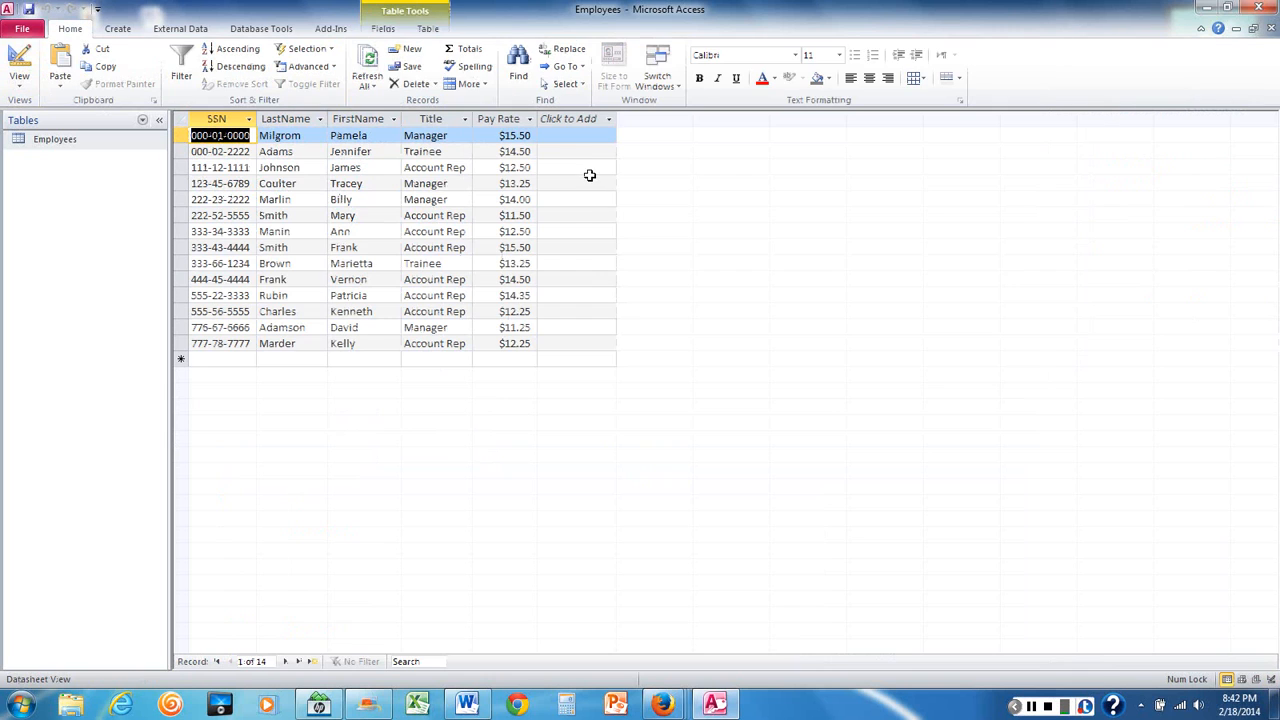
Step: Add a Number field named "Reguler Hours" after Pay Rate in the Employees table
click(576, 122)
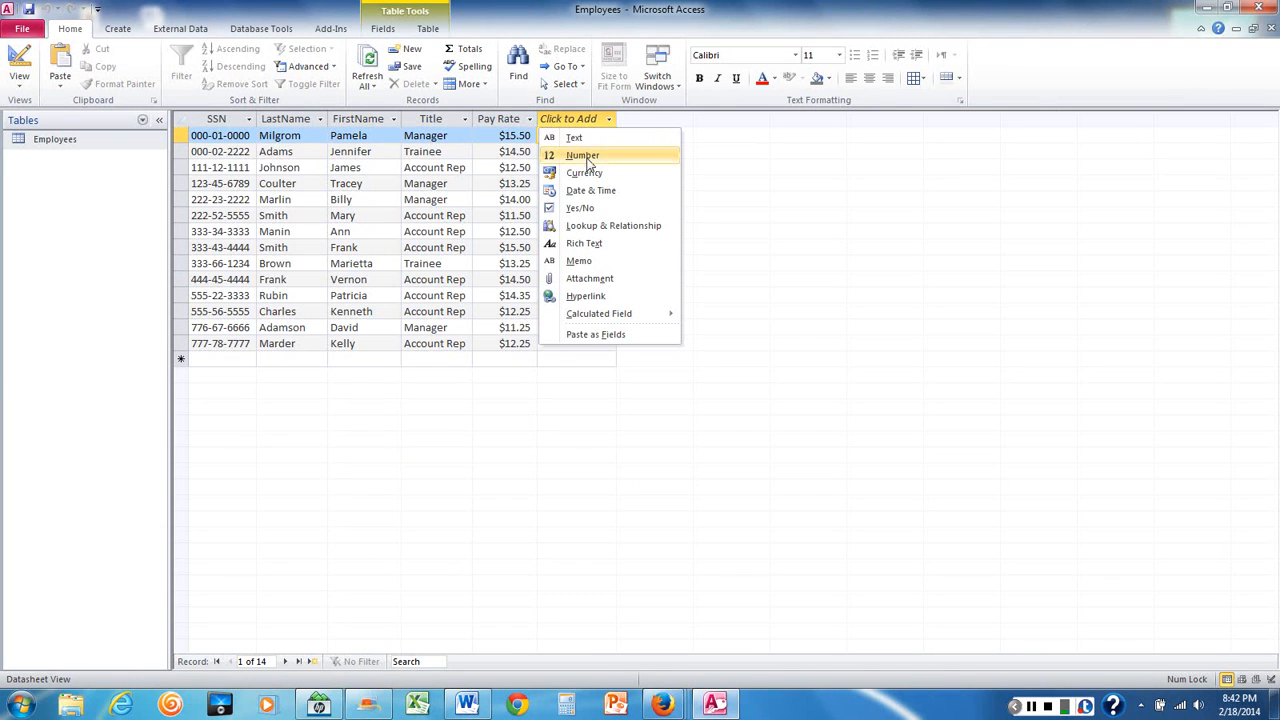
click(583, 156)
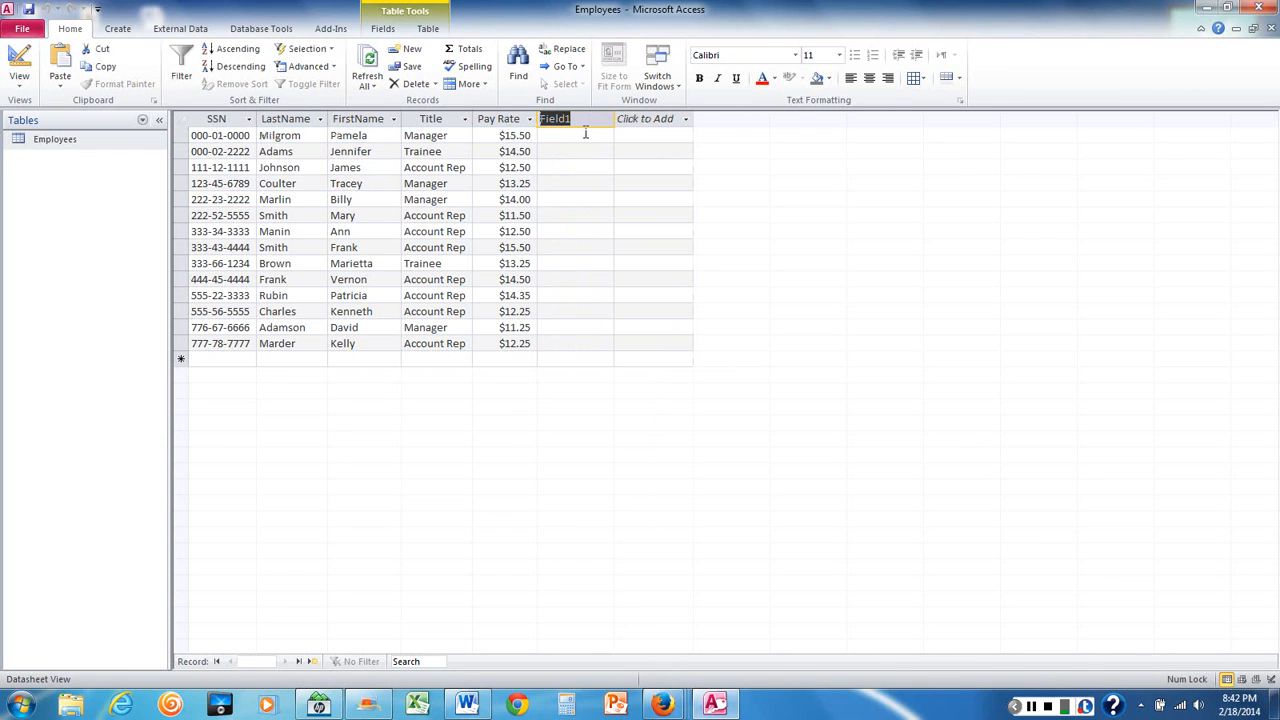
text(Regular)
key(BackSpace)
key(BackSpace)
key(BackSpace)
key(BackSpace)
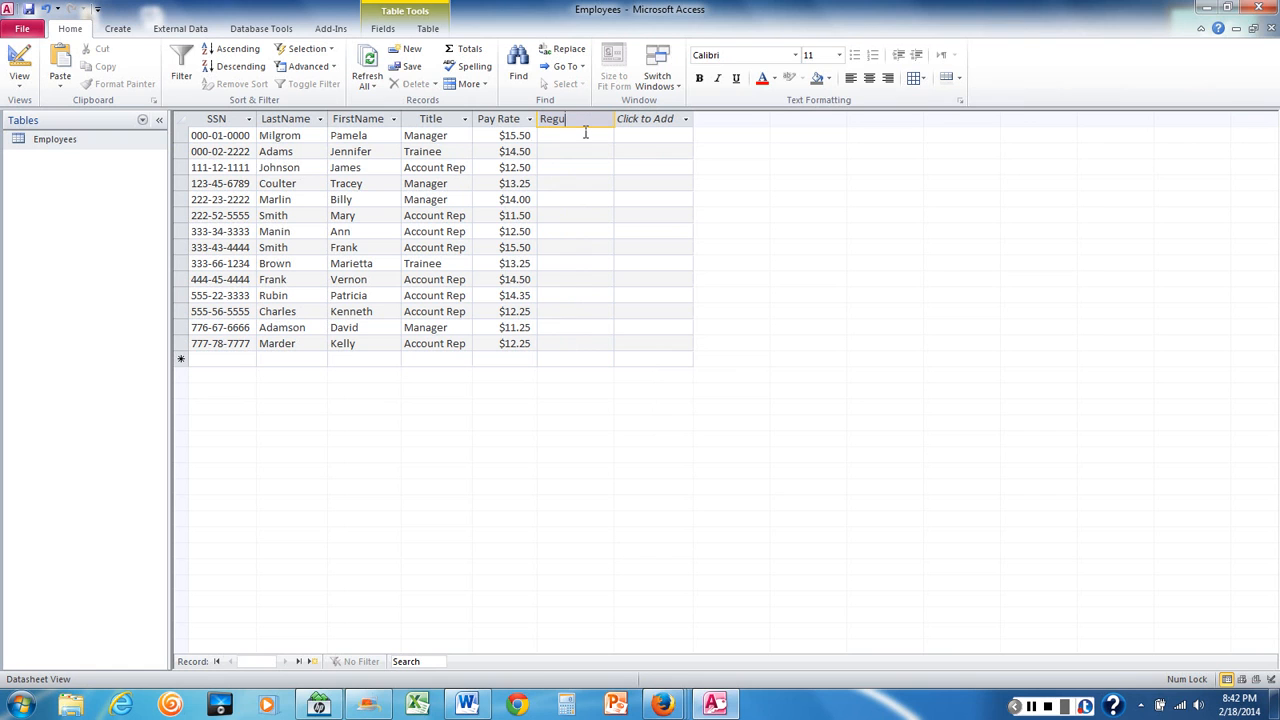
text(ler Hours)
key(Return)
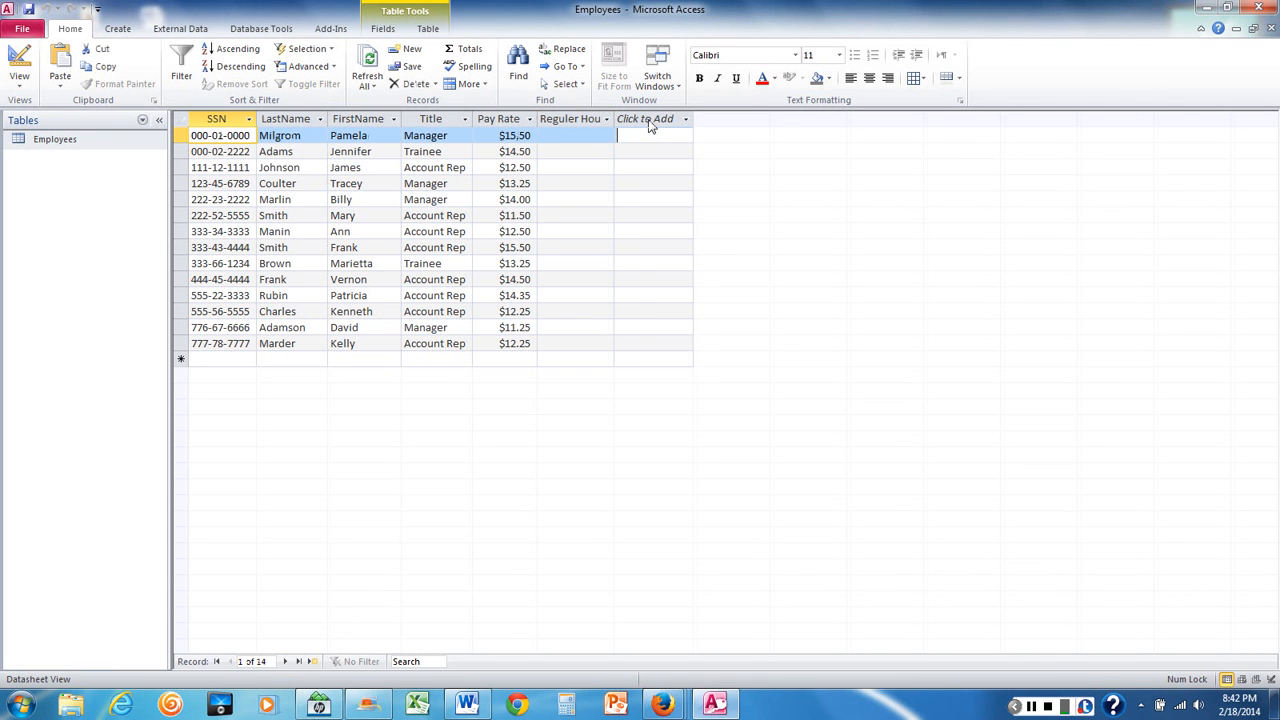
Step: Add a second Number field named "Overtime Hours" at the end of the Employees table
click(648, 123)
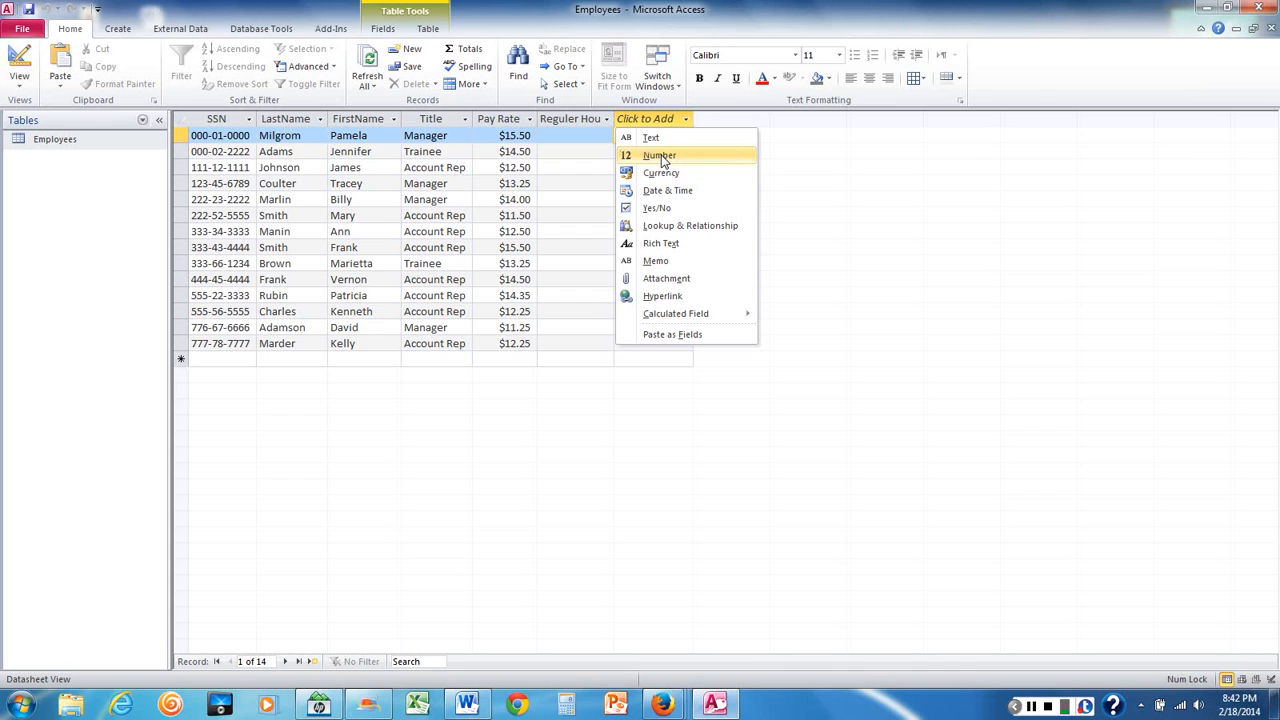
click(660, 156)
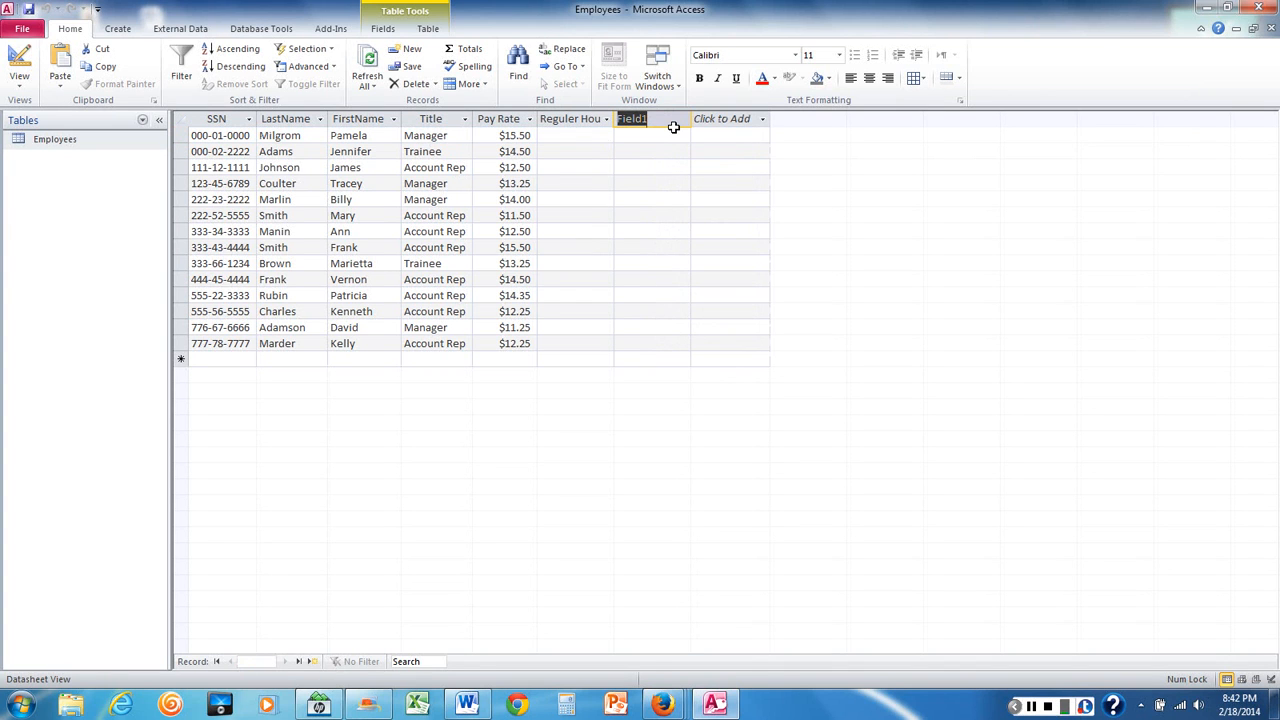
text(Overti)
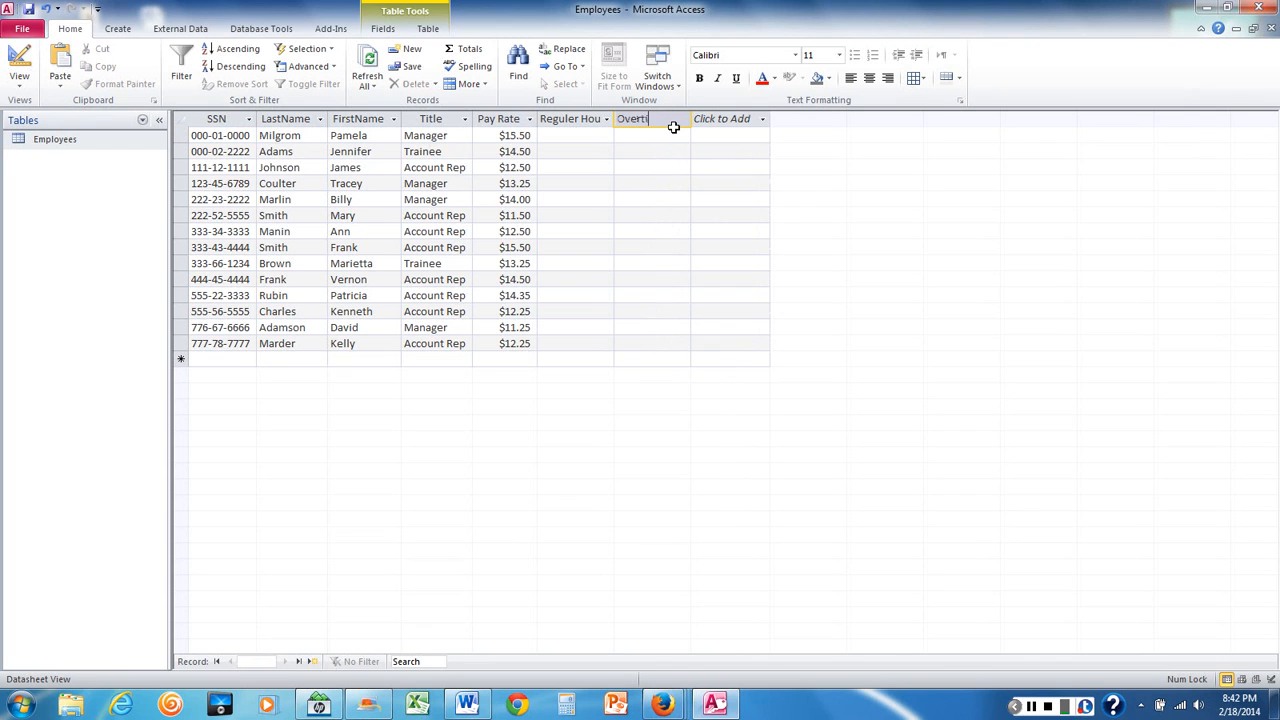
text(me Hours)
key(BackSpace)
key(BackSpace)
text(rs)
key(Return)
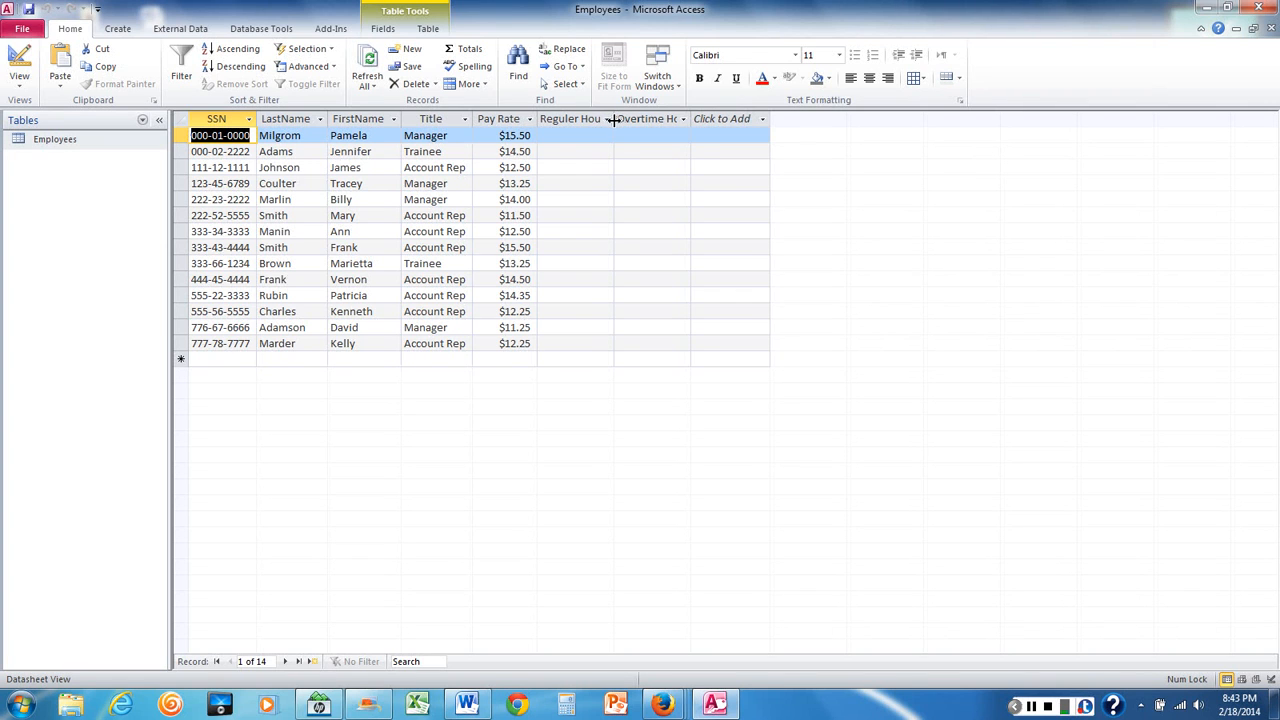
Step: Widen the two new hours columns to fit their full field names
double_click(613, 119)
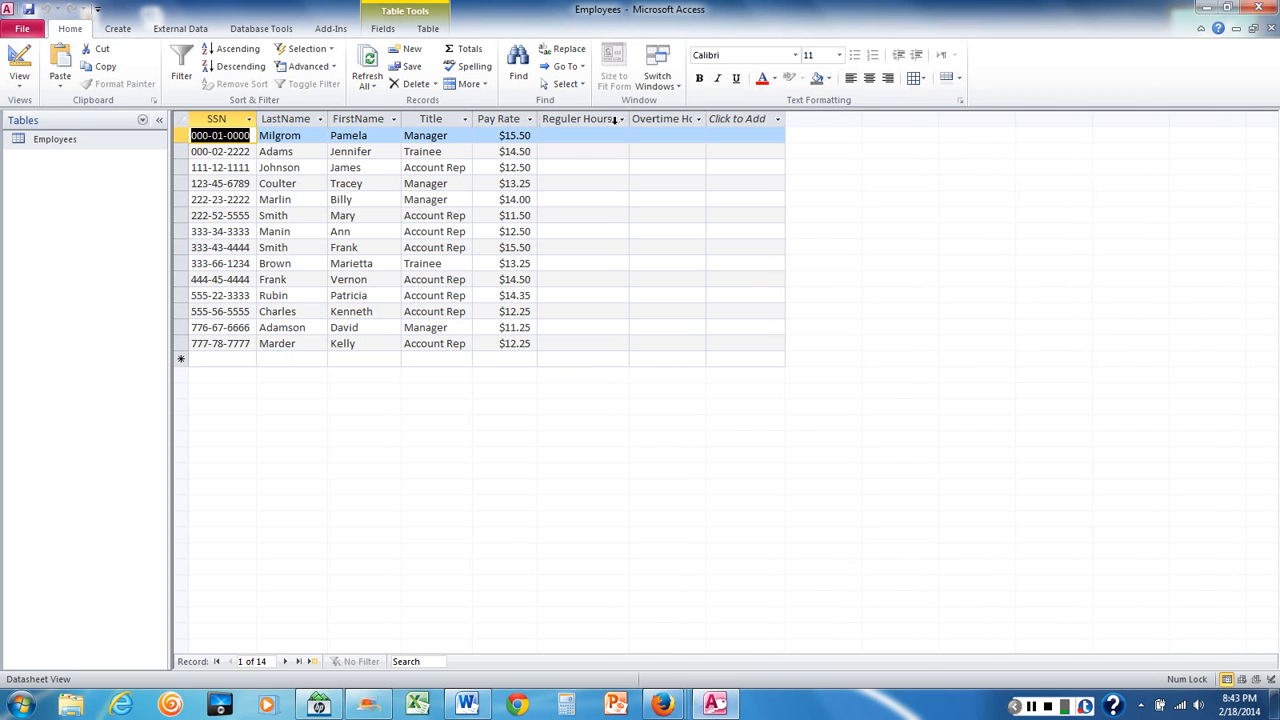
double_click(706, 119)
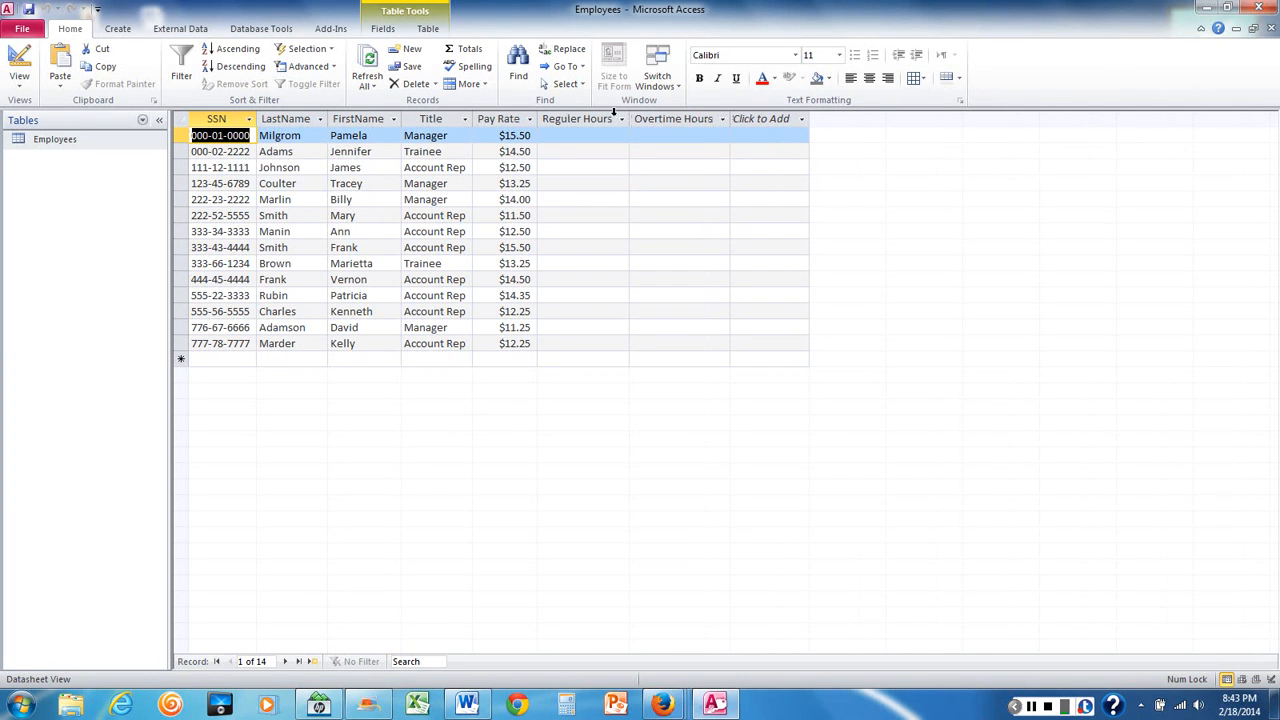
drag(625, 119, 663, 121)
double_click(663, 121)
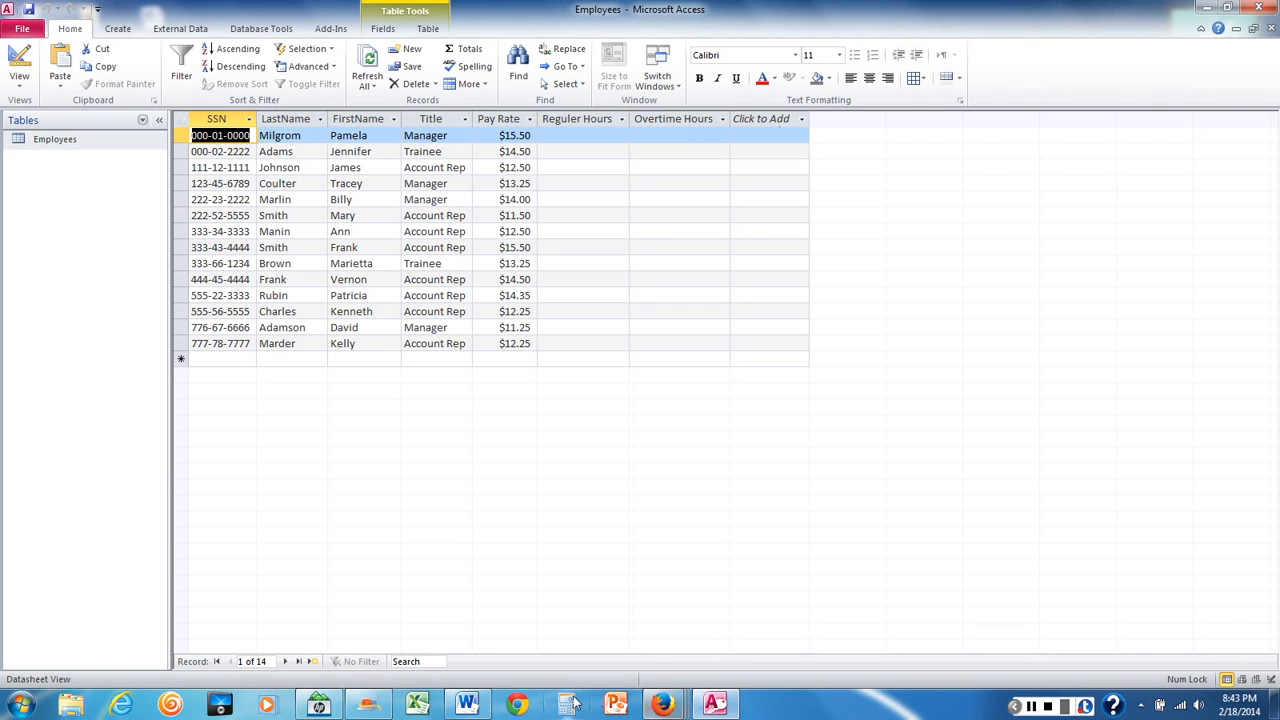
Step: Consult the hours table in the Word instructions and enter 40 regular hours and 0 overtime hours for the first employee in Access
mouse_move(471, 706)
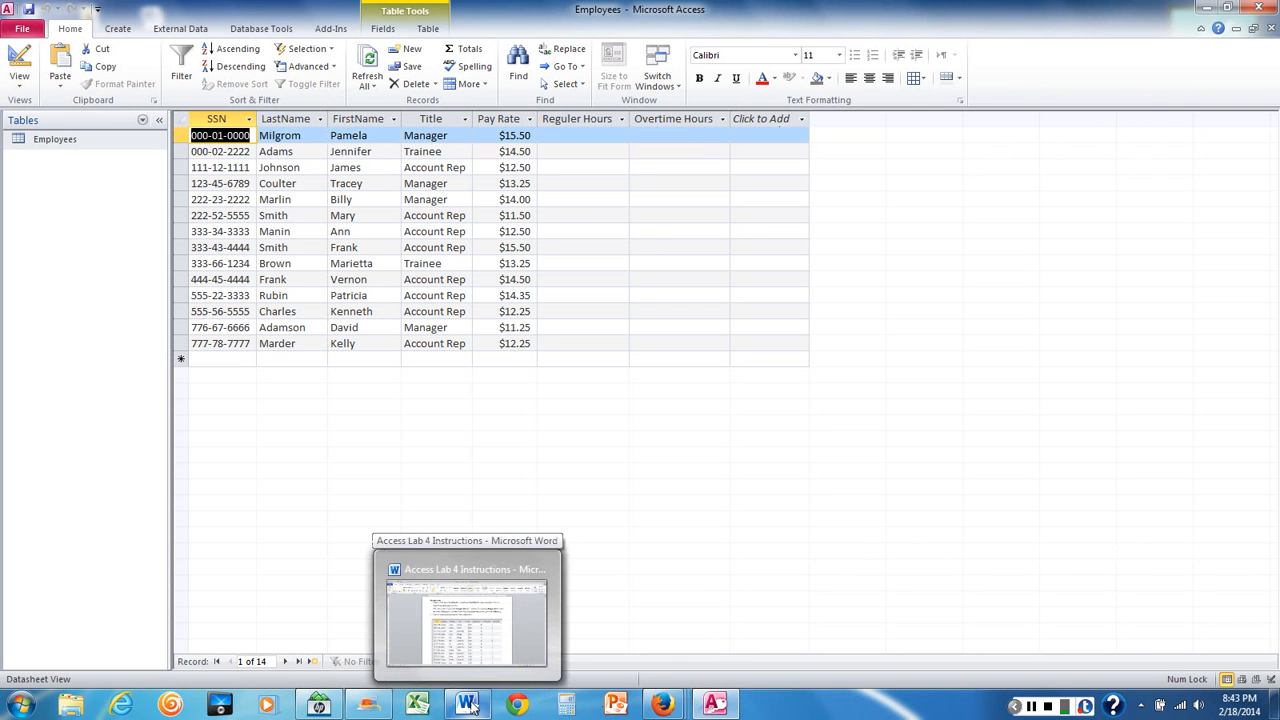
click(471, 706)
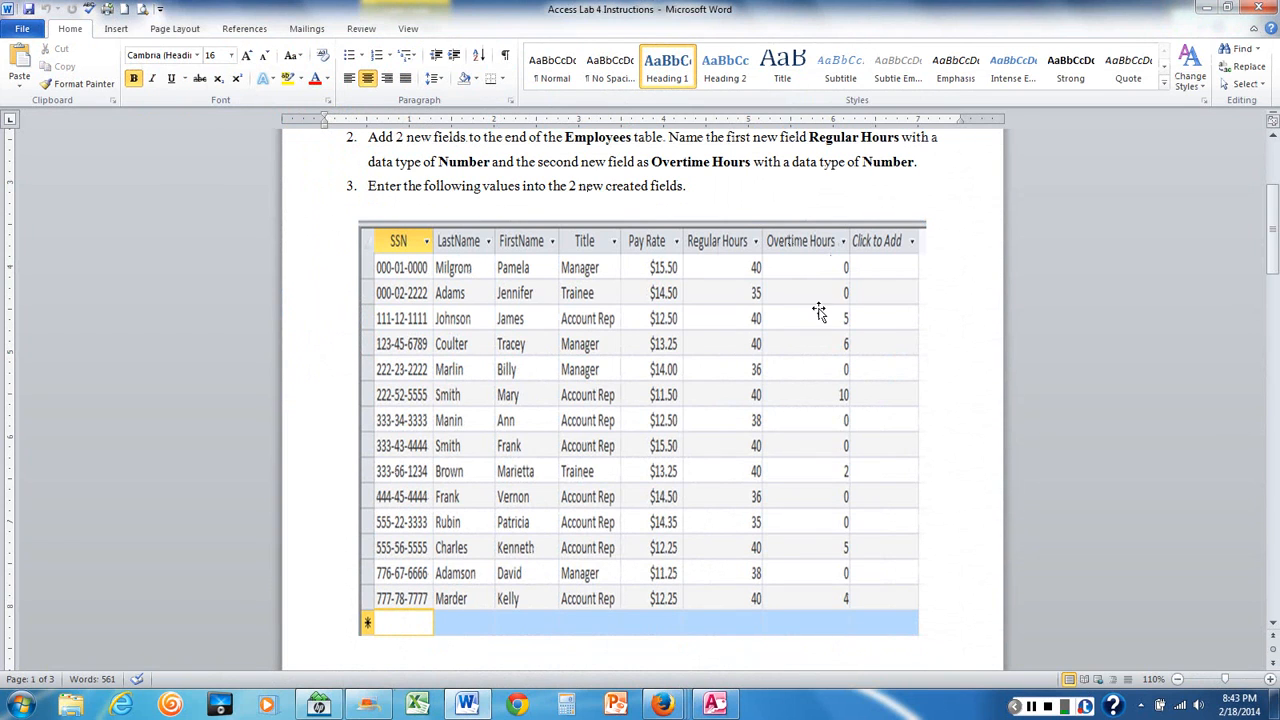
click(715, 704)
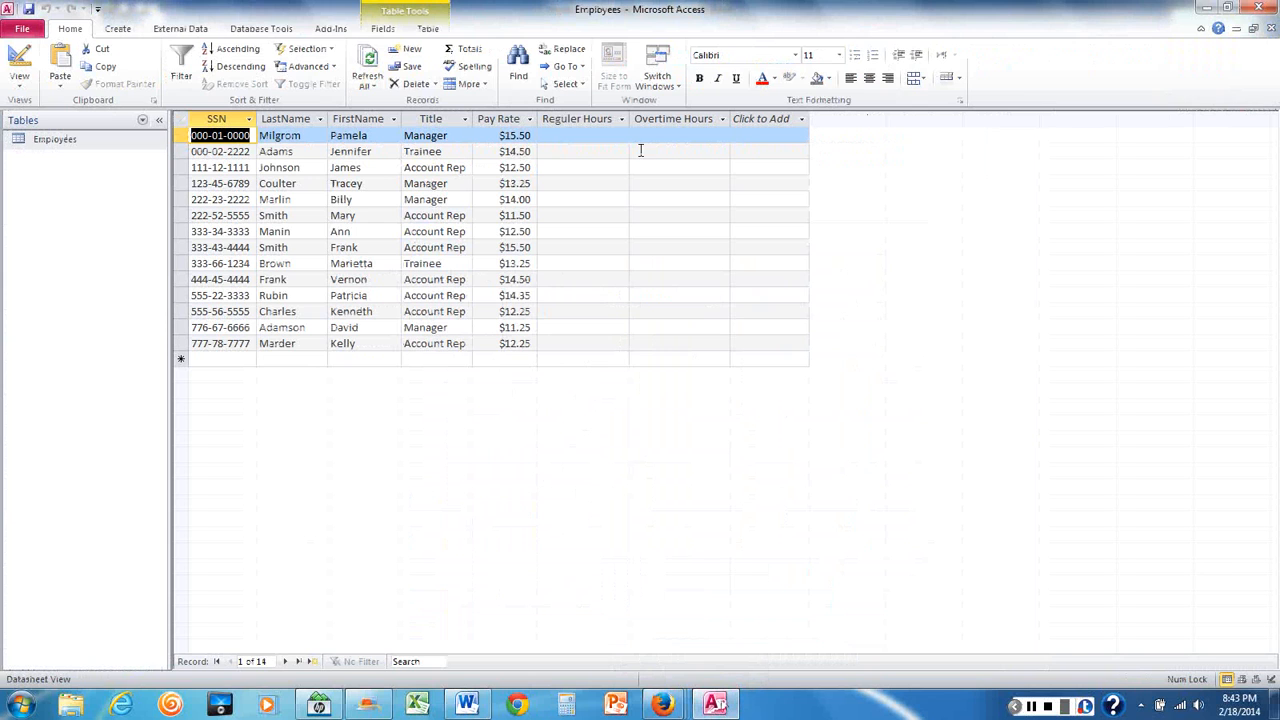
click(612, 135)
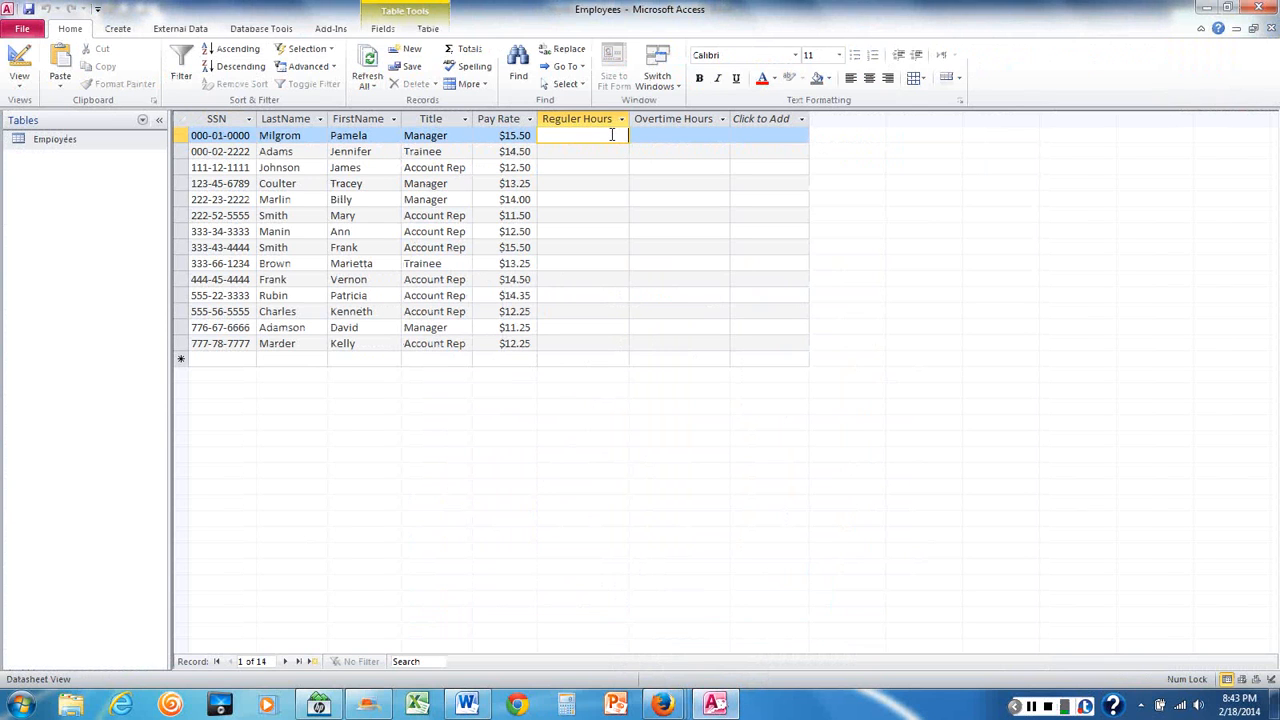
text(40)
key(Tab)
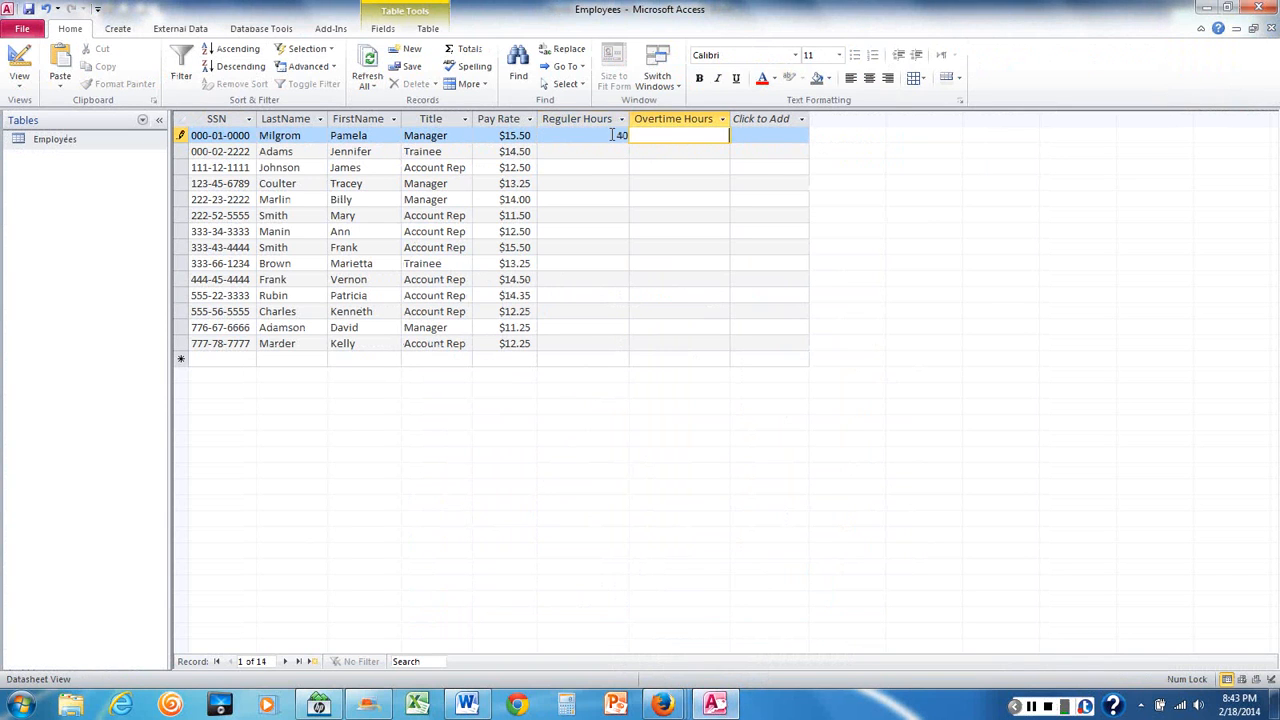
text(0)
Step: Enter 35 regular hours and 0 overtime hours for the second employee record
click(596, 150)
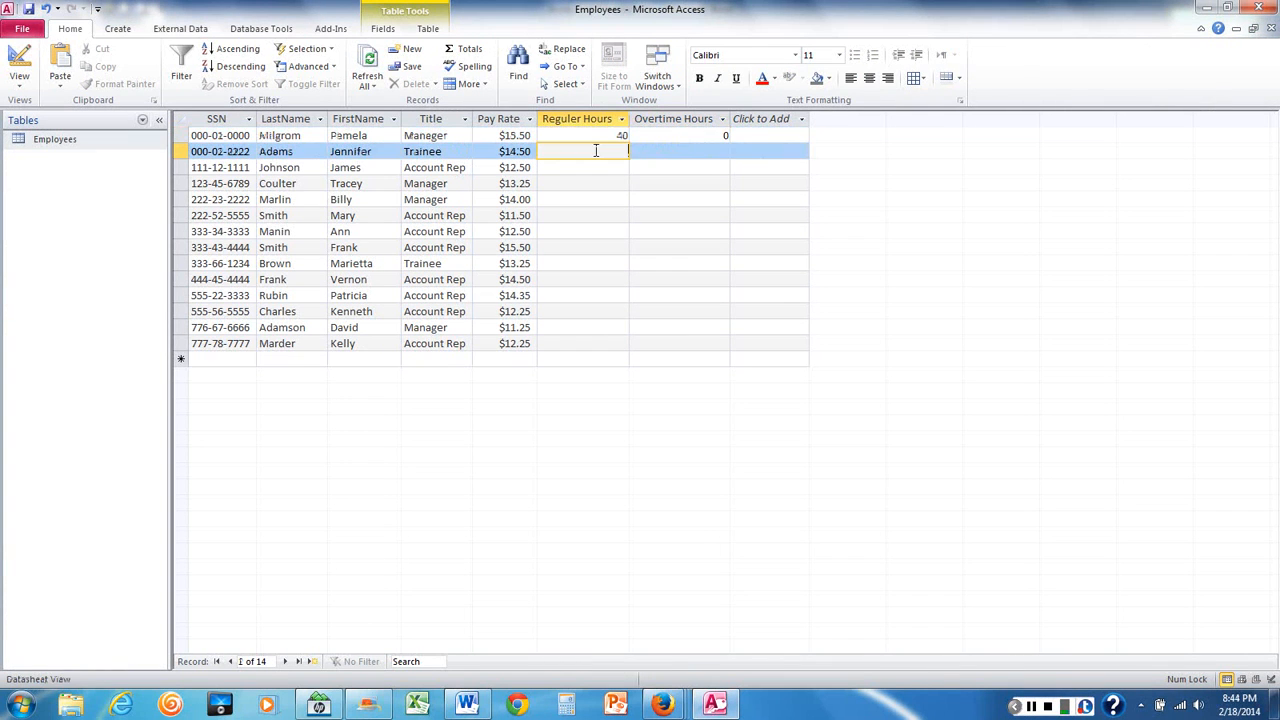
text(35)
key(Tab)
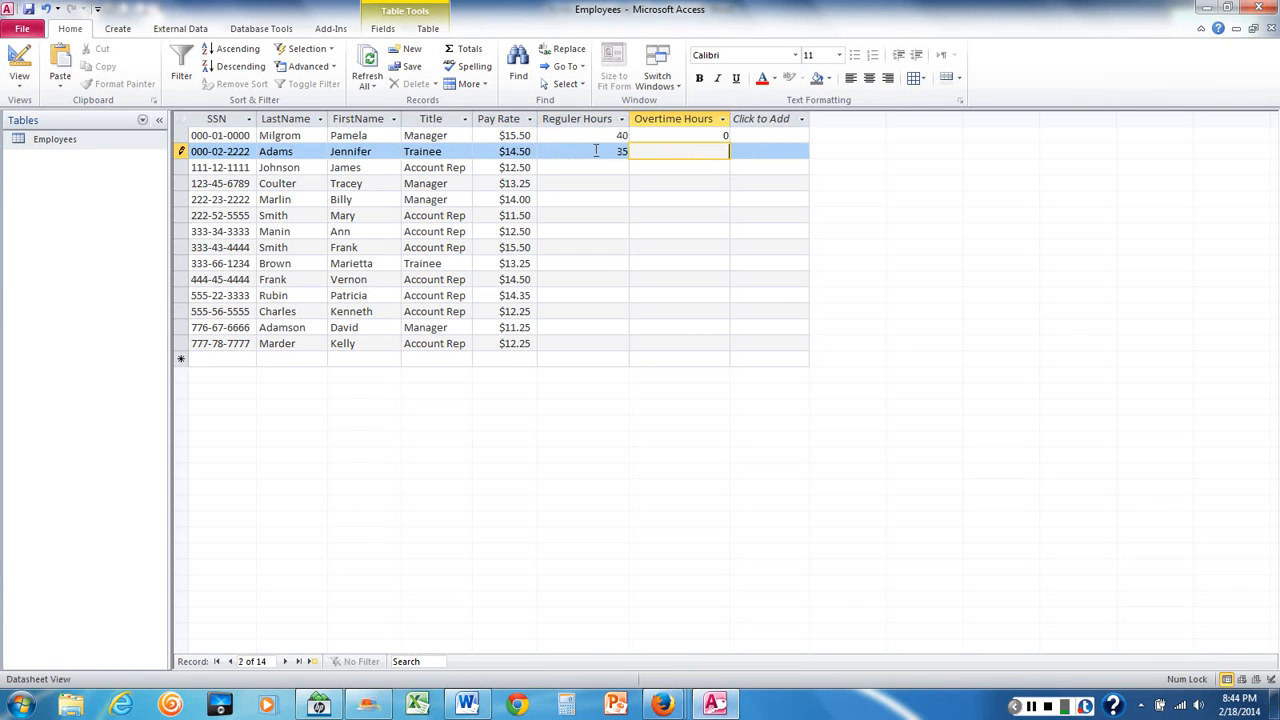
text(0)
click(1029, 703)
click(1031, 704)
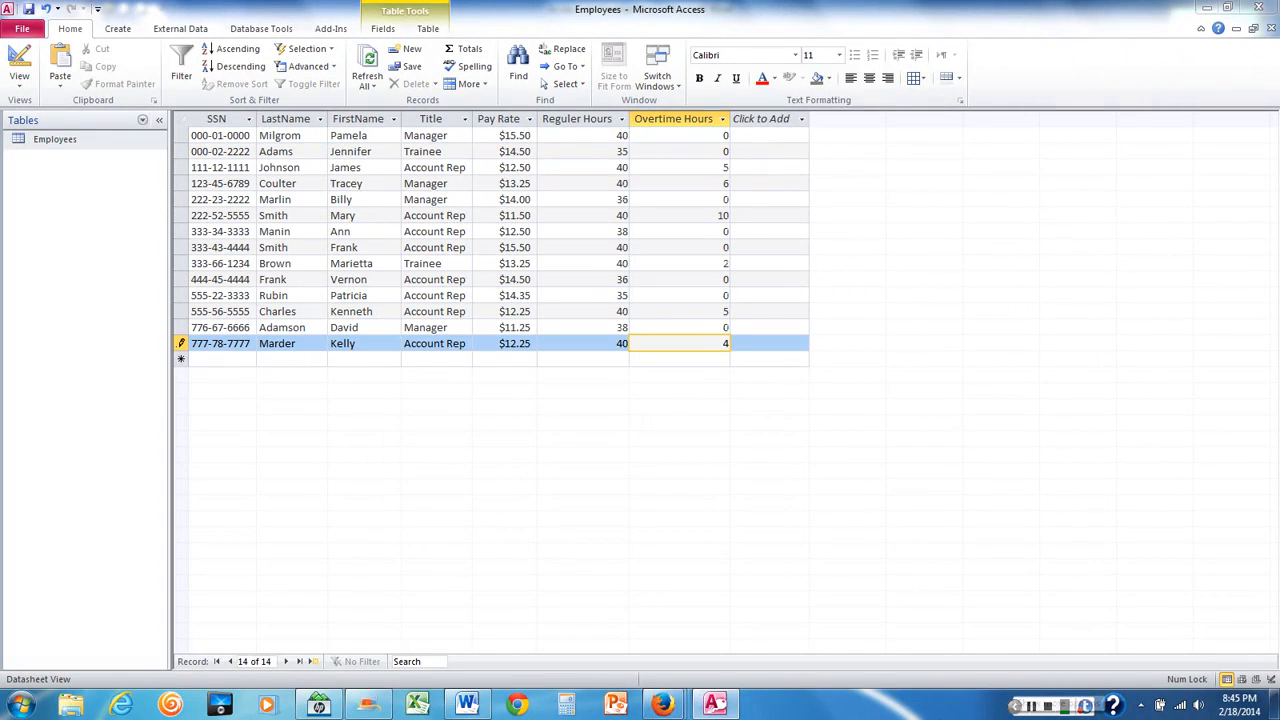
Step: Check instructions 4 and 5 in the Word document, and save and close the Employees table in Access
click(468, 705)
scroll(540, 393, down, 8)
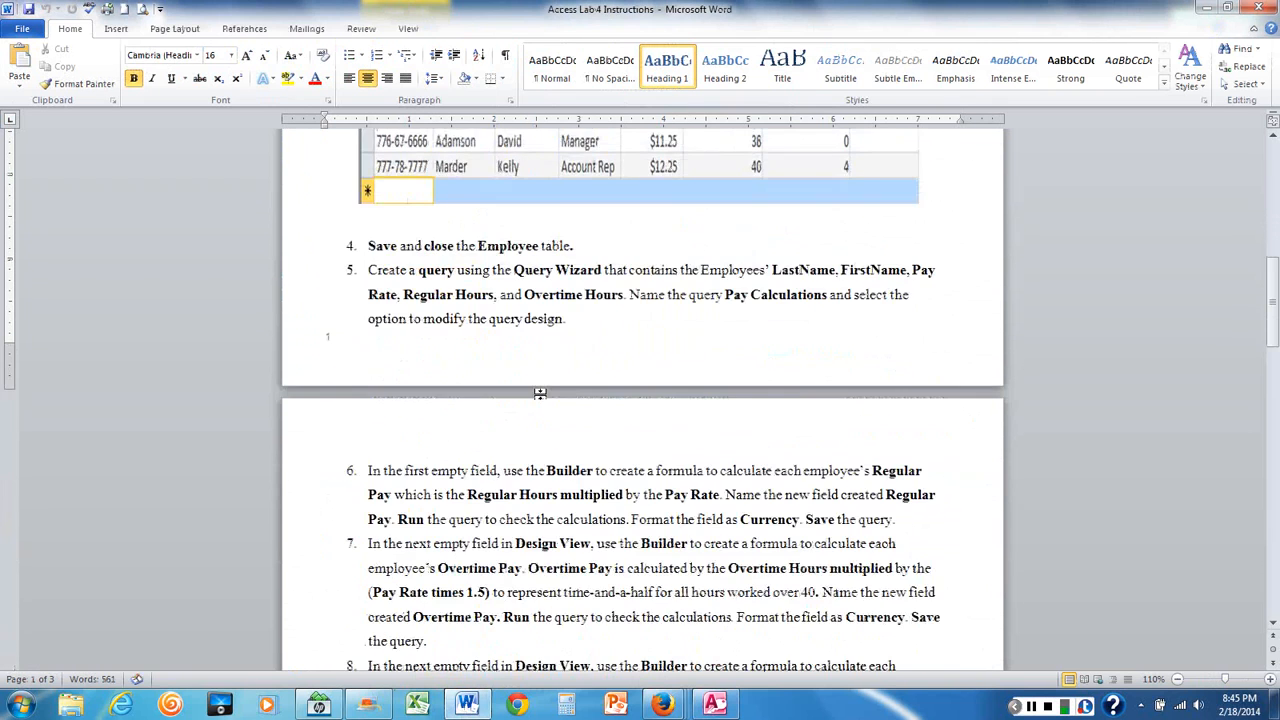
scroll(540, 393, down, 2)
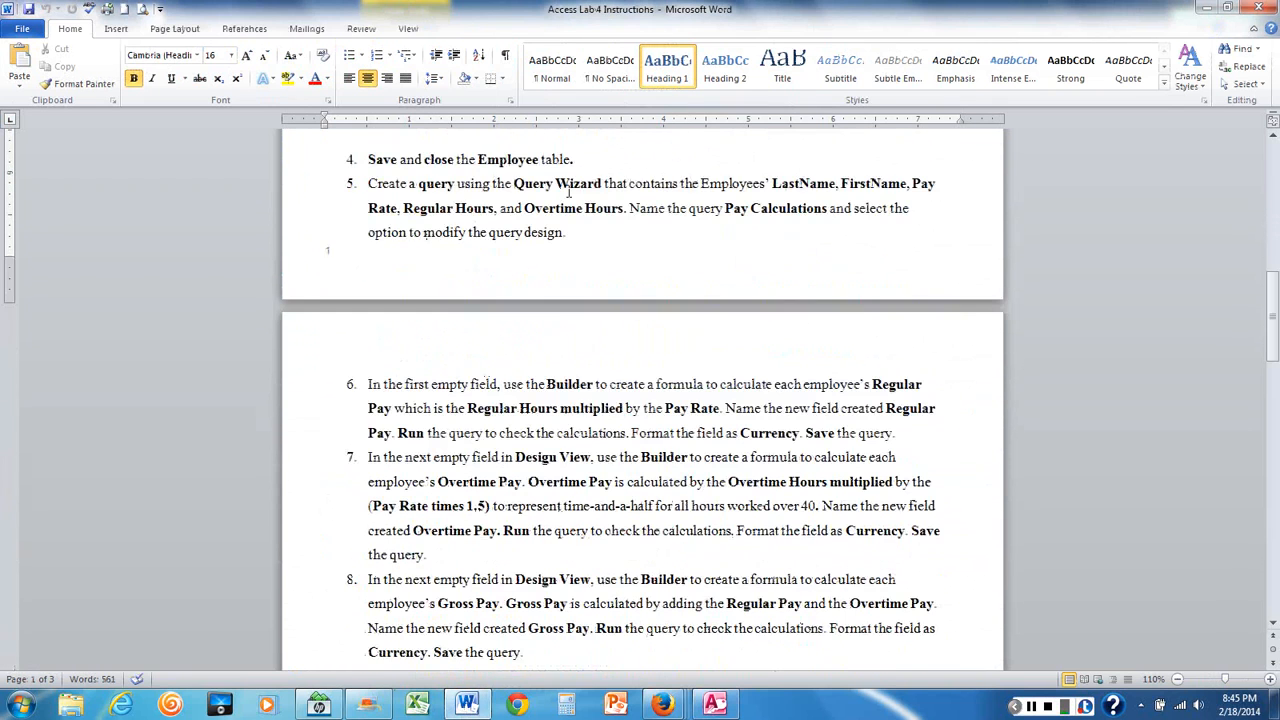
click(714, 705)
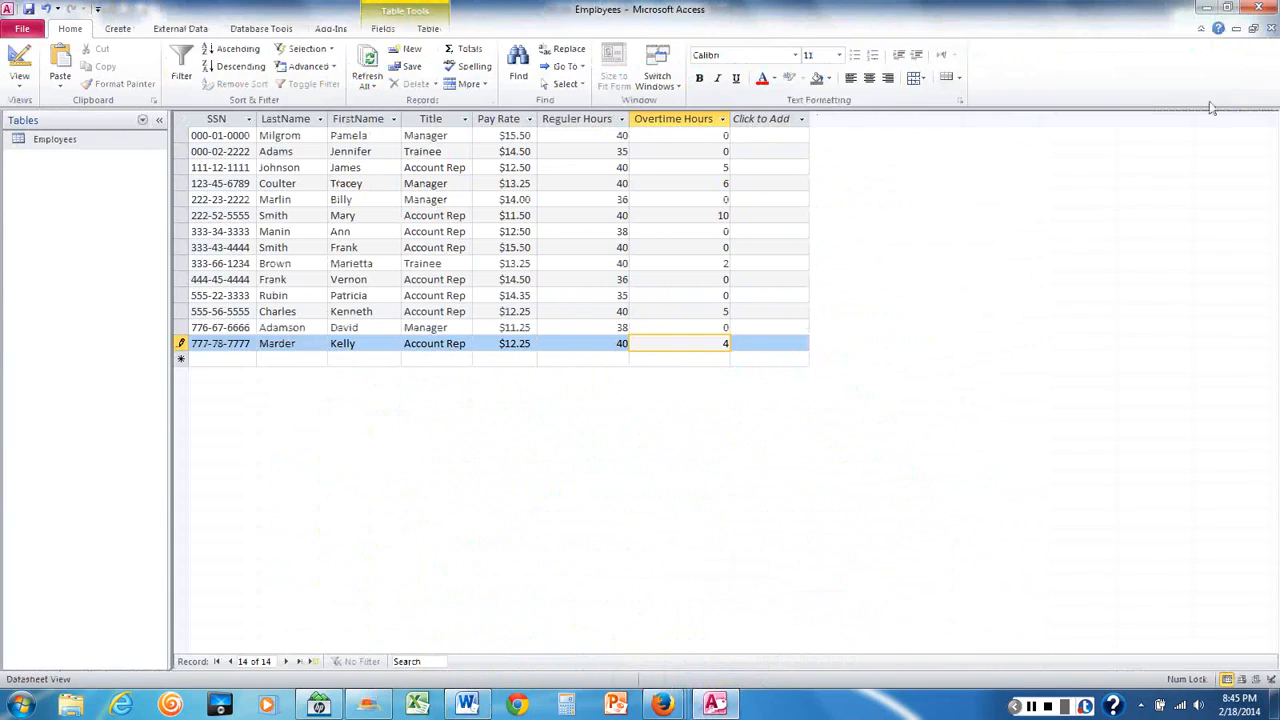
click(30, 9)
click(1271, 28)
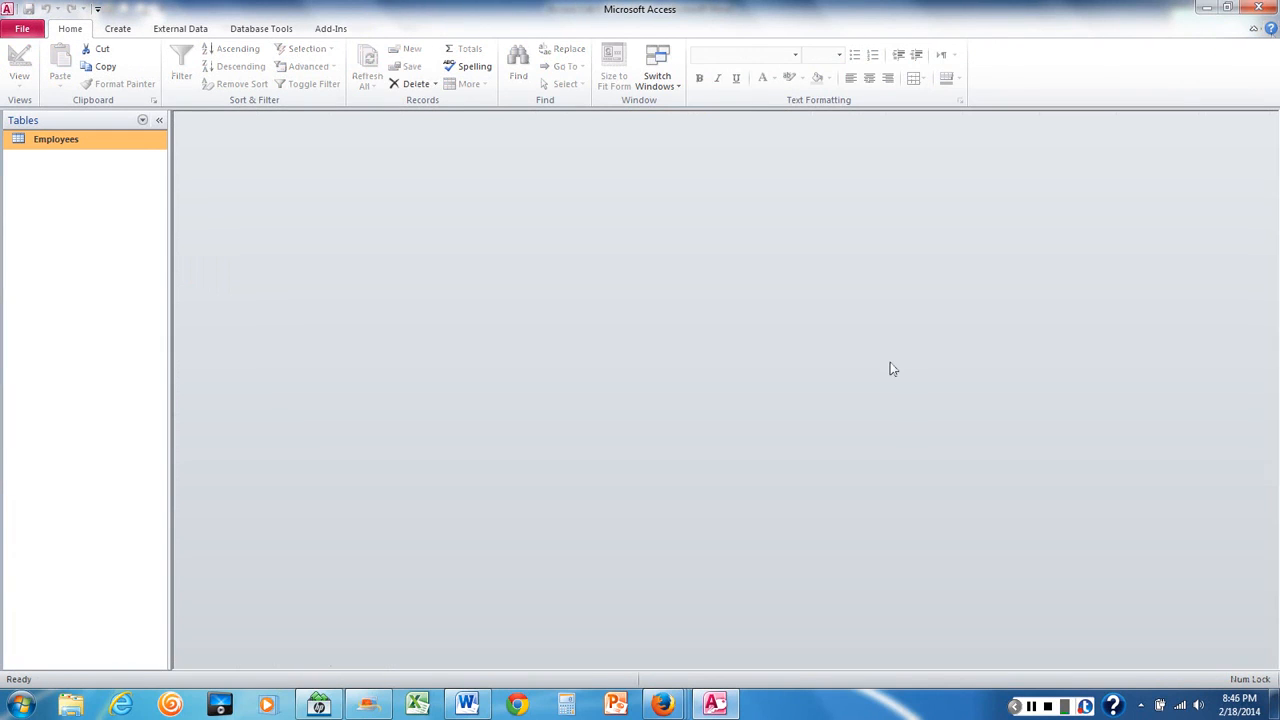
Step: Review the query instructions from step 5 onward in the Word document and return to Access
click(467, 705)
scroll(493, 492, up, 1)
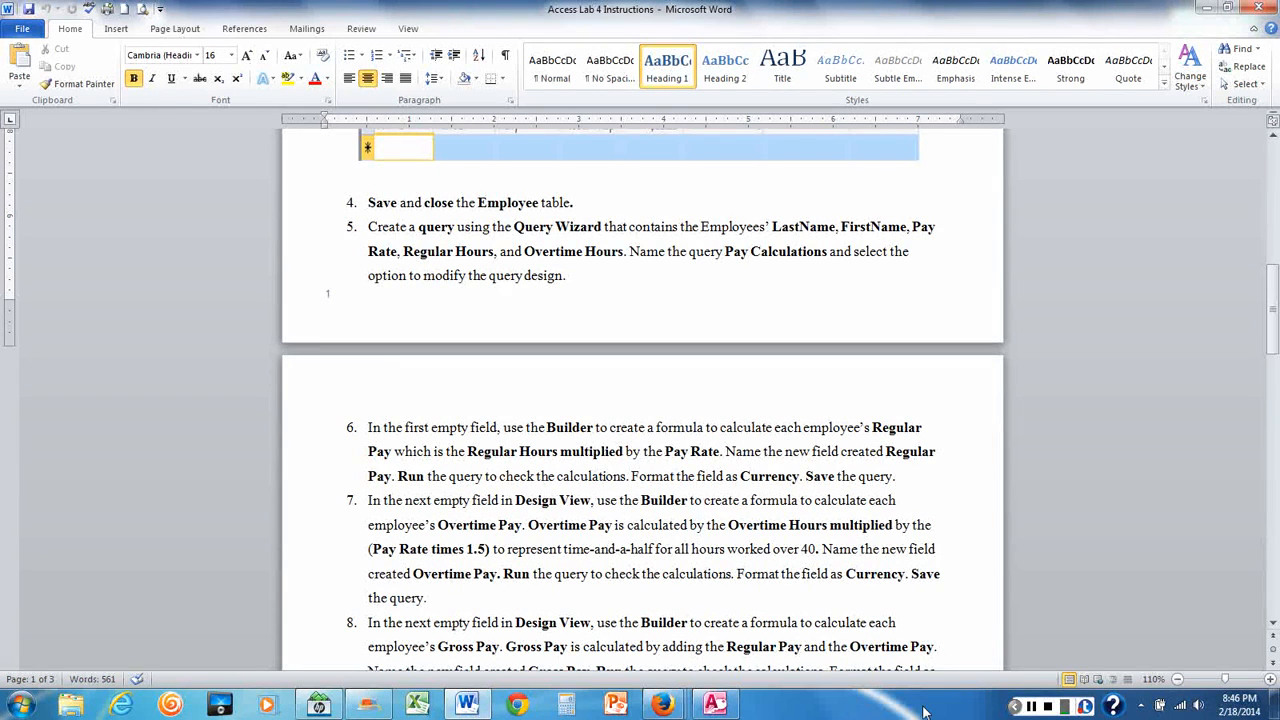
click(1031, 707)
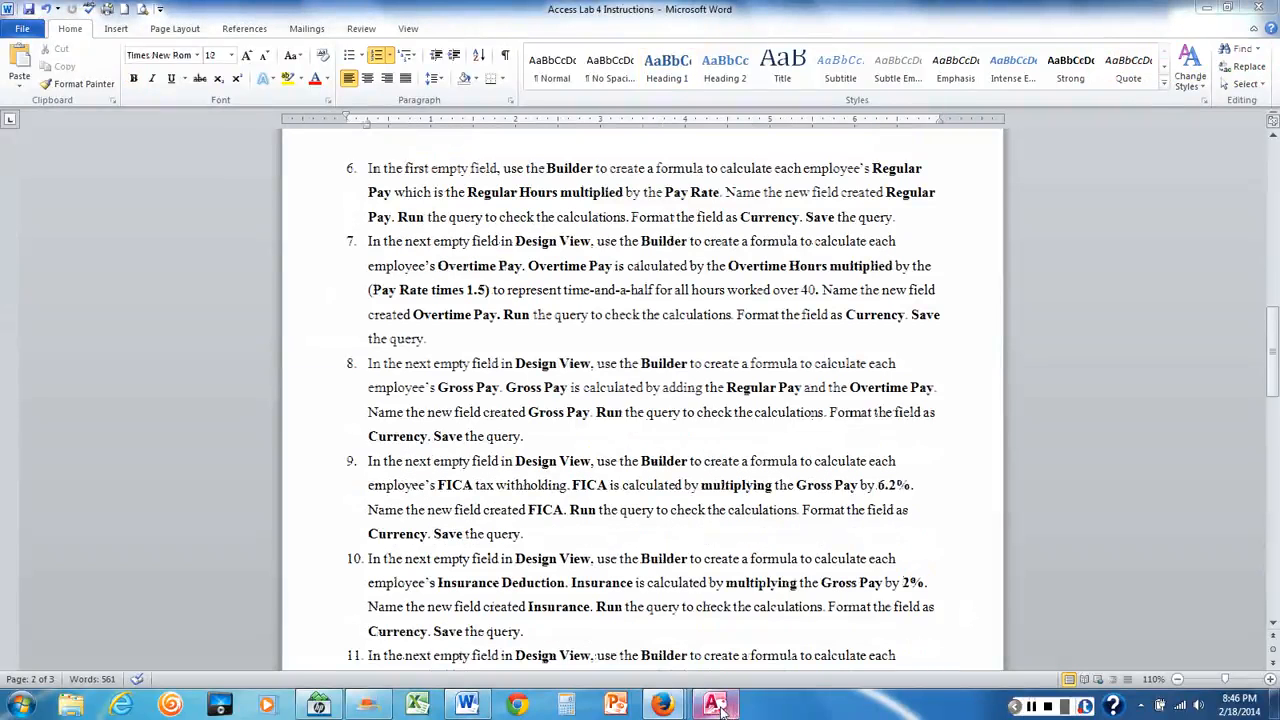
mouse_move(720, 706)
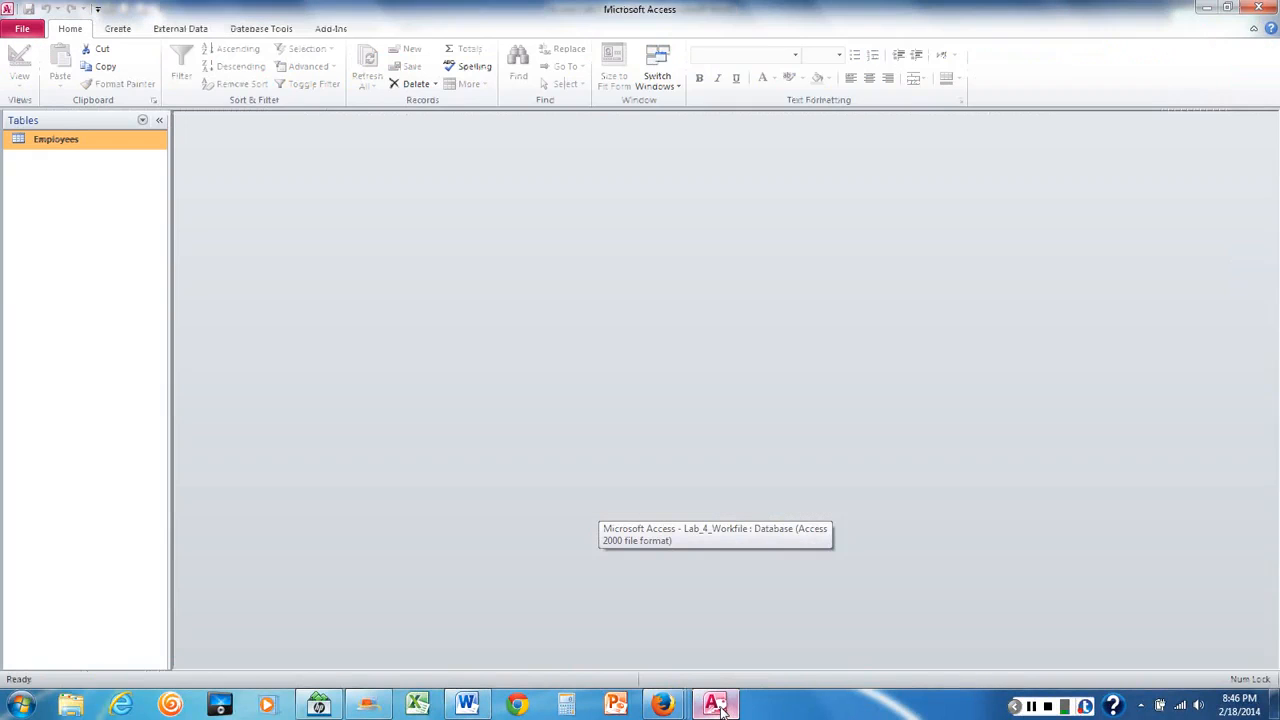
click(720, 706)
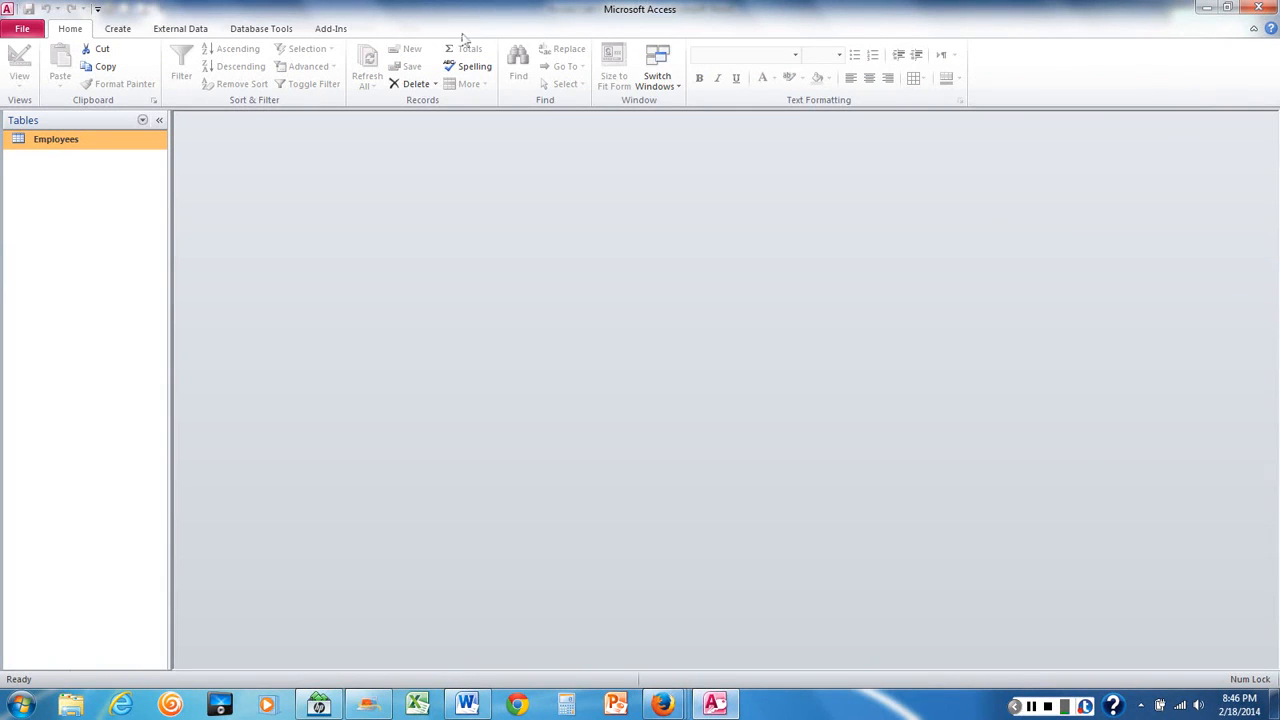
Step: Create a detail query with the Simple Query Wizard from the Employees fields LastName, FirstName, Pay Rate, Reguler Hours and Overtime Hours
click(120, 32)
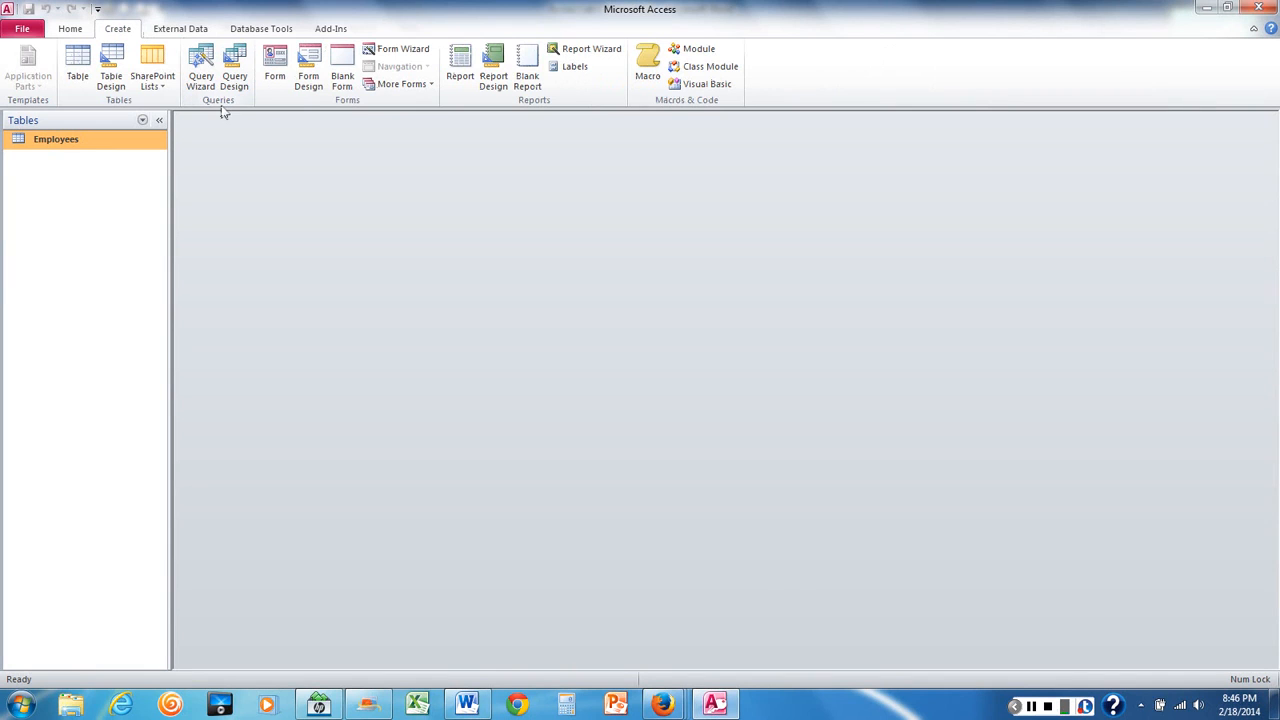
click(201, 75)
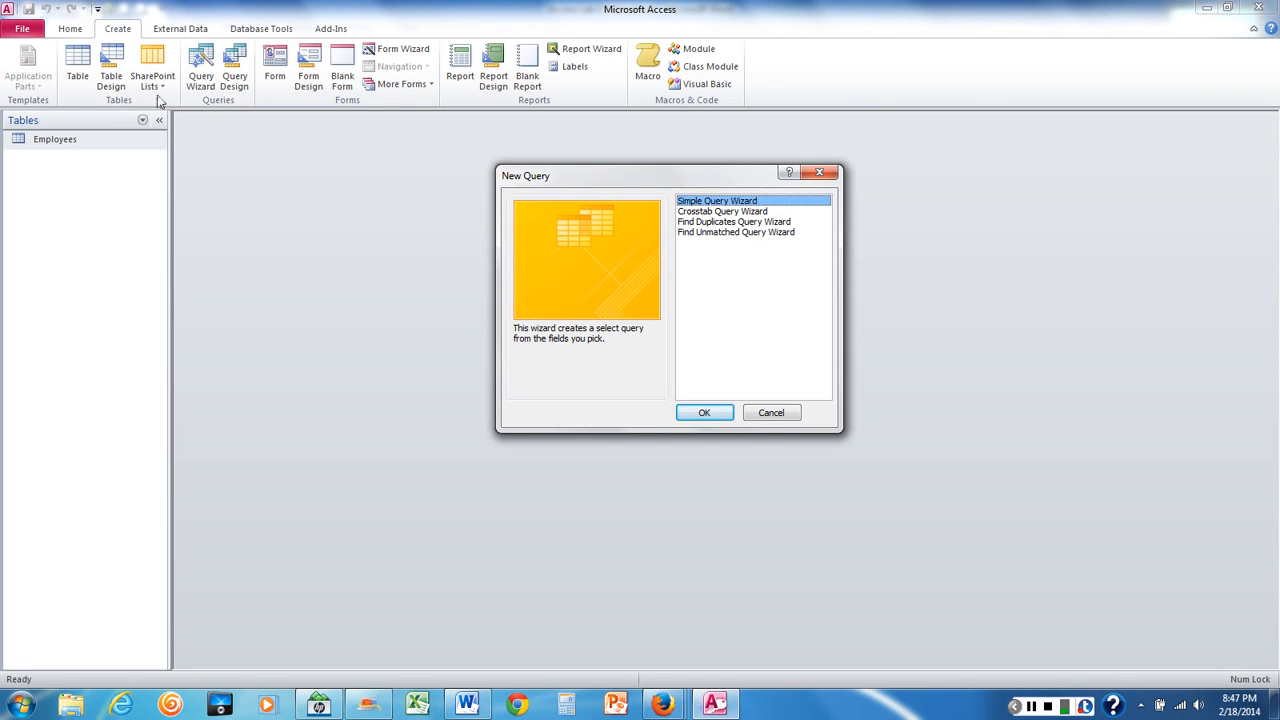
click(706, 412)
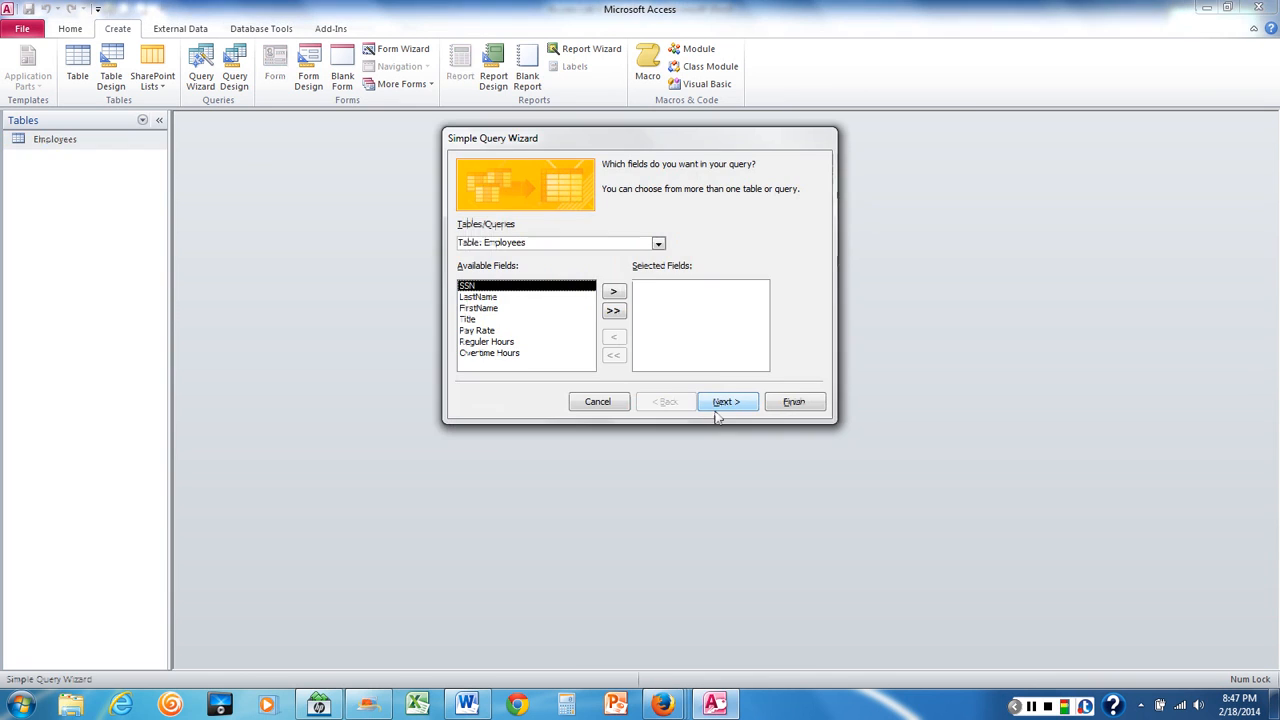
double_click(495, 297)
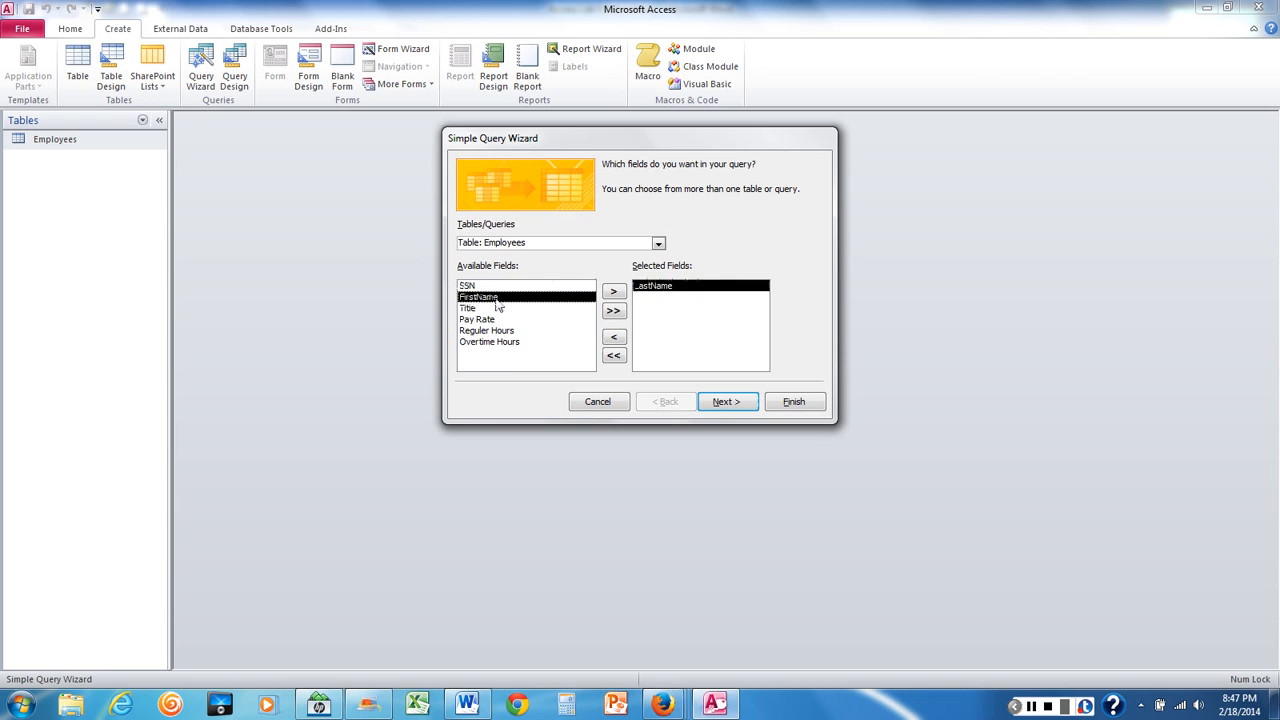
double_click(495, 297)
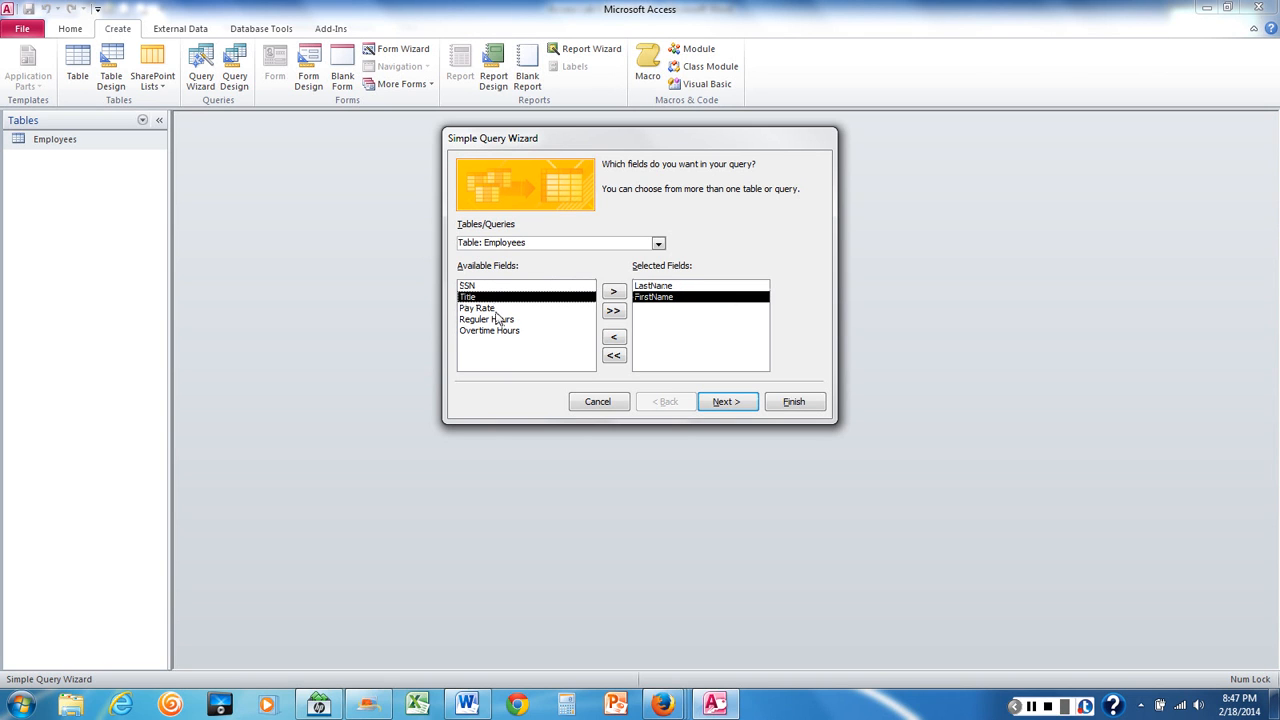
double_click(496, 310)
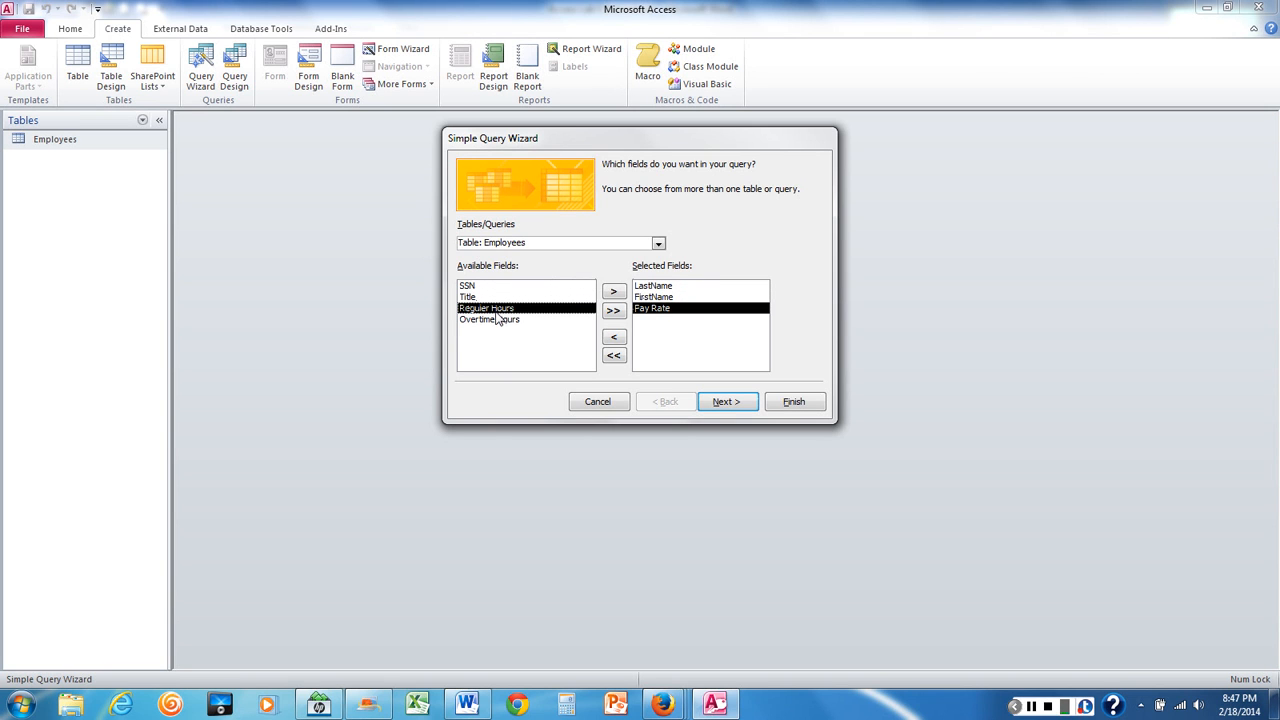
double_click(497, 312)
double_click(497, 312)
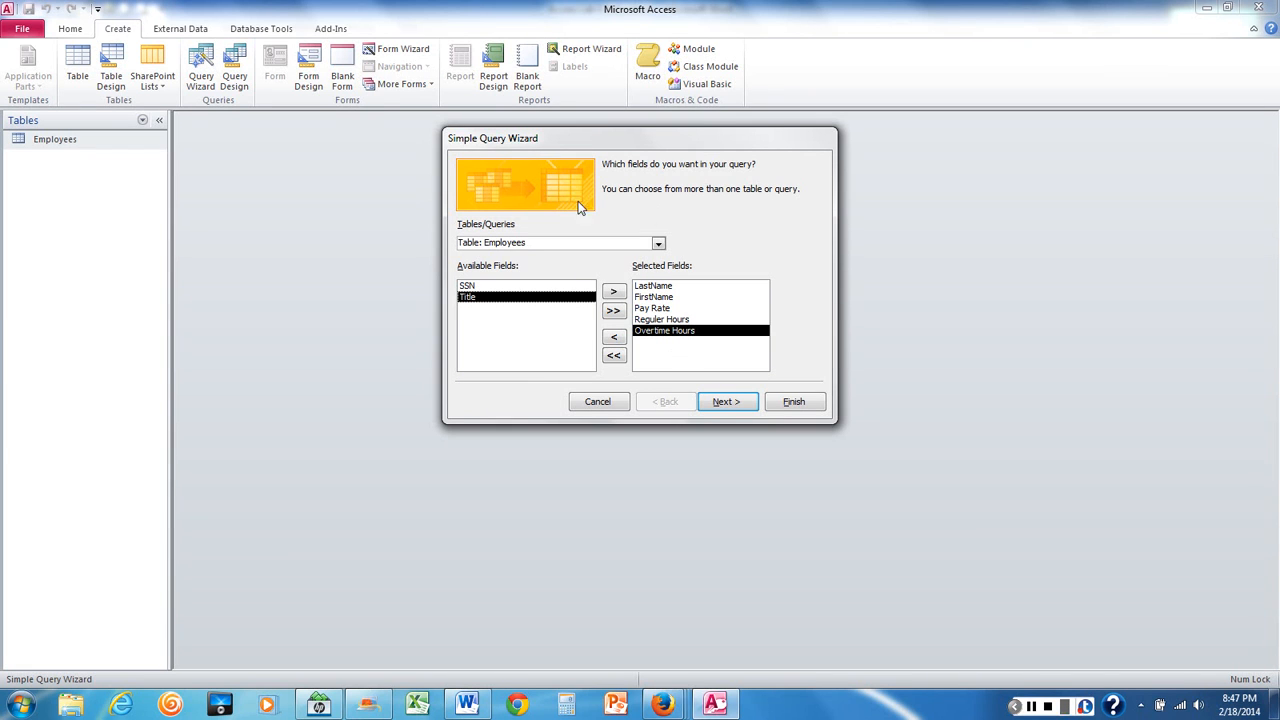
click(735, 405)
click(724, 402)
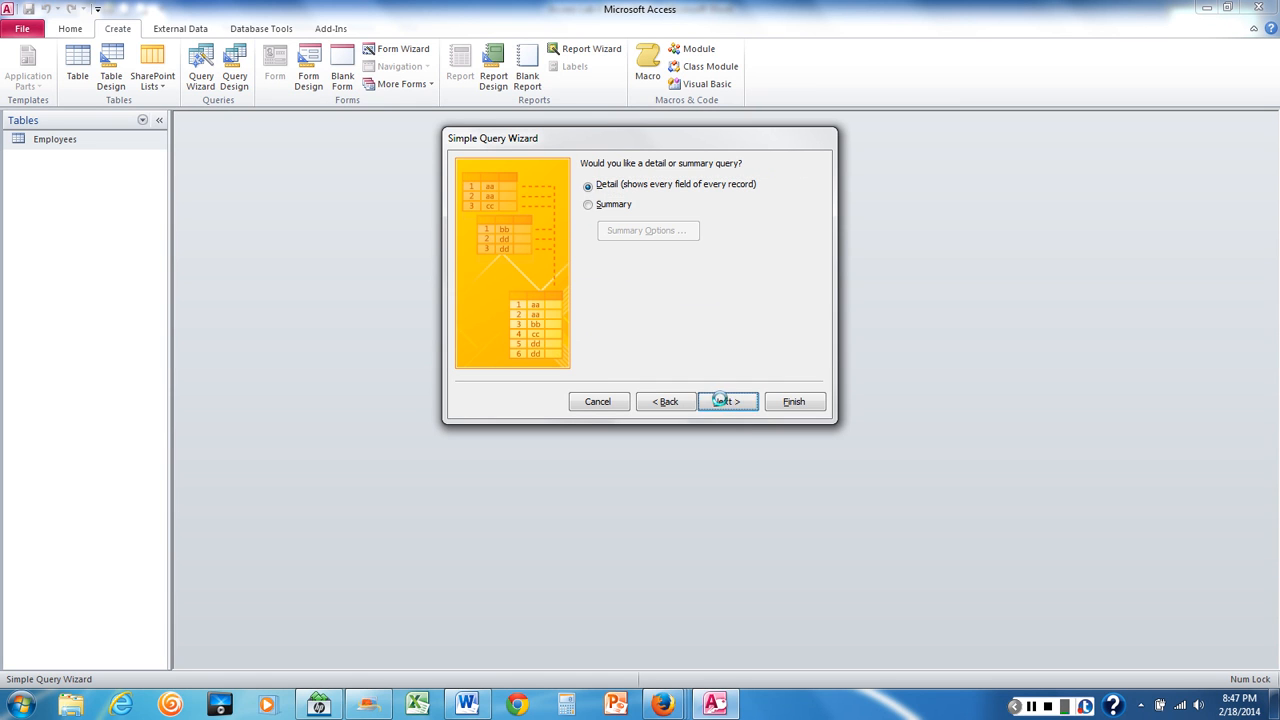
Step: Title the query Pay Calculations and finish the wizard with the option to modify the query design
drag(689, 183, 484, 173)
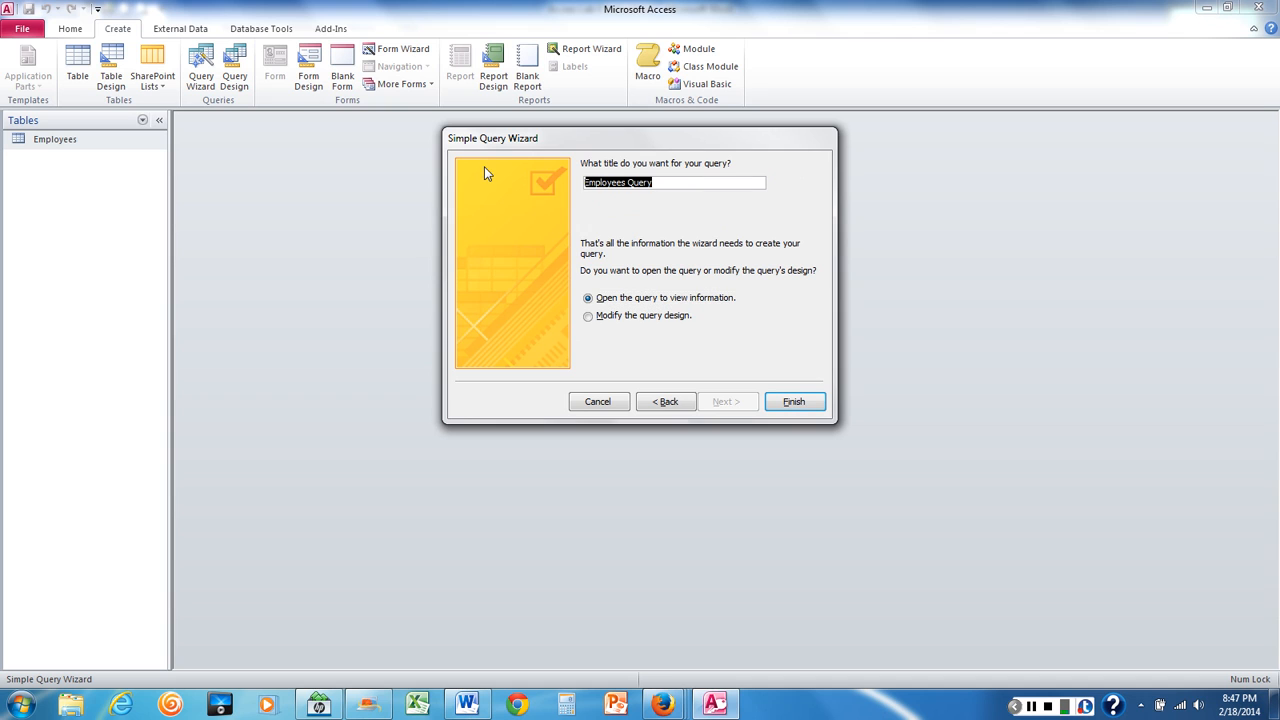
text(Pay Calculations)
click(589, 317)
click(791, 401)
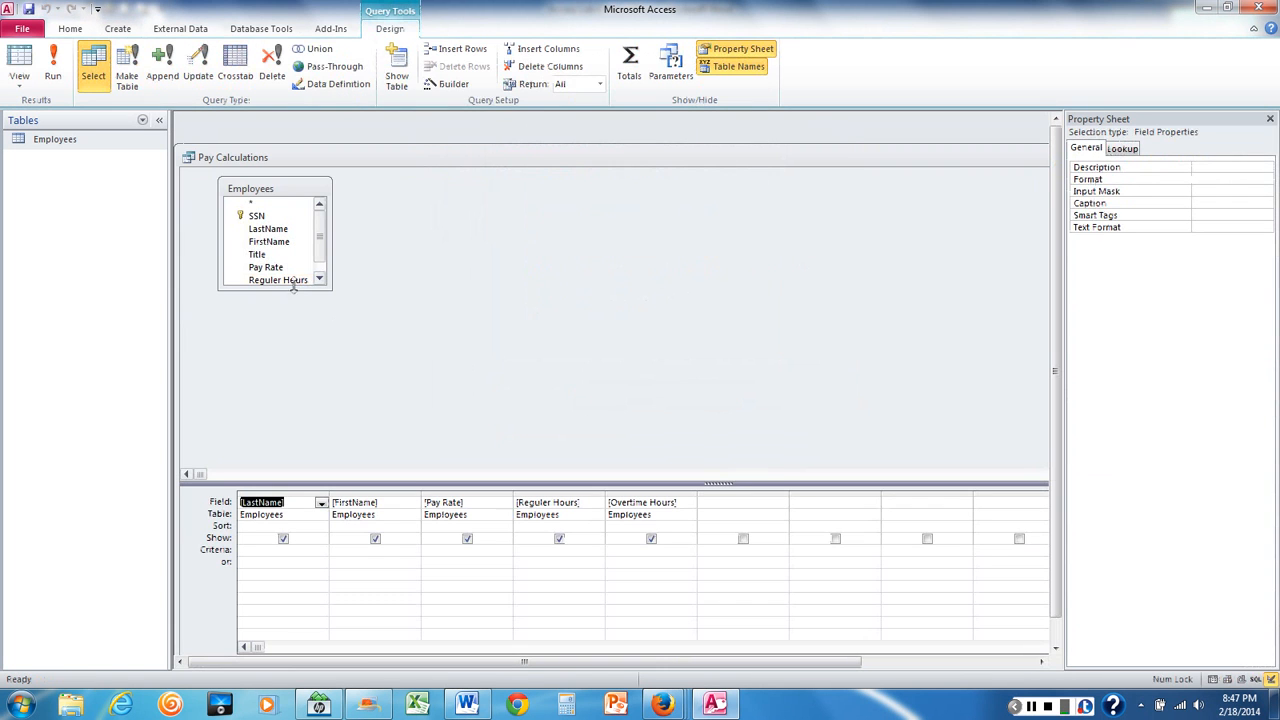
Step: Enlarge the Employees field list to show all its fields, and consult instruction 6 in the Word document
drag(293, 288, 293, 367)
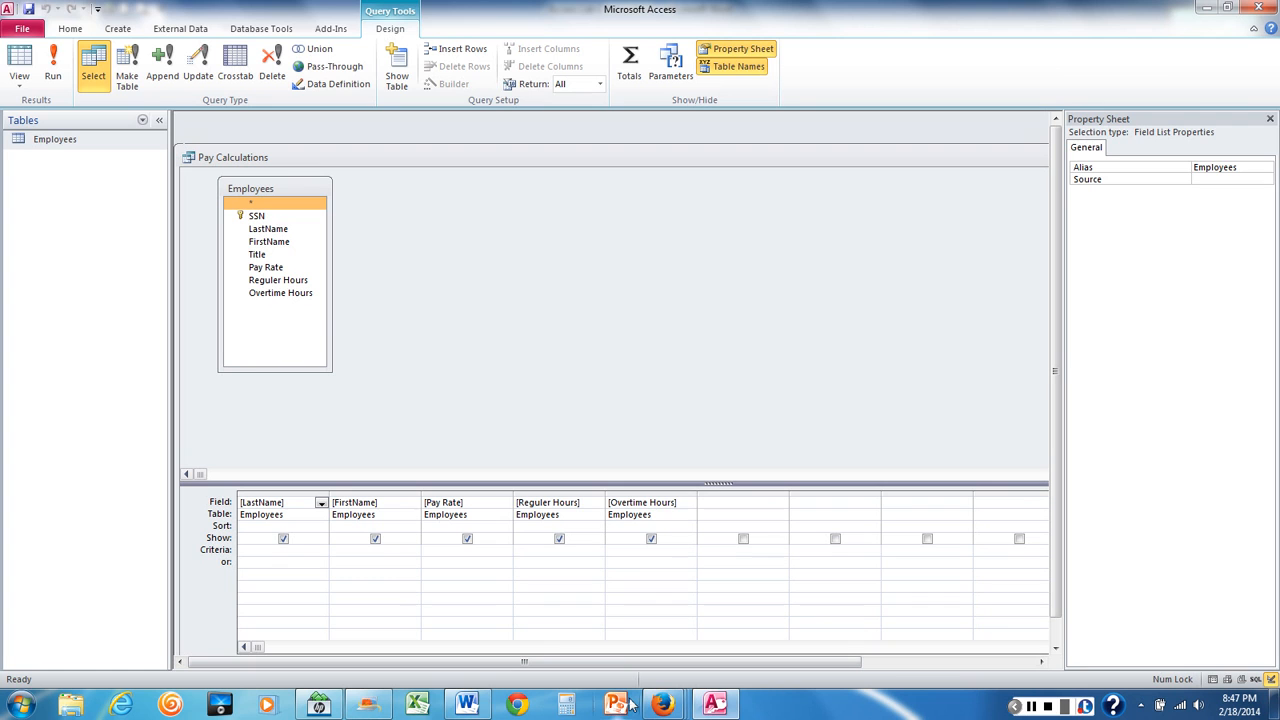
mouse_move(488, 709)
click(466, 706)
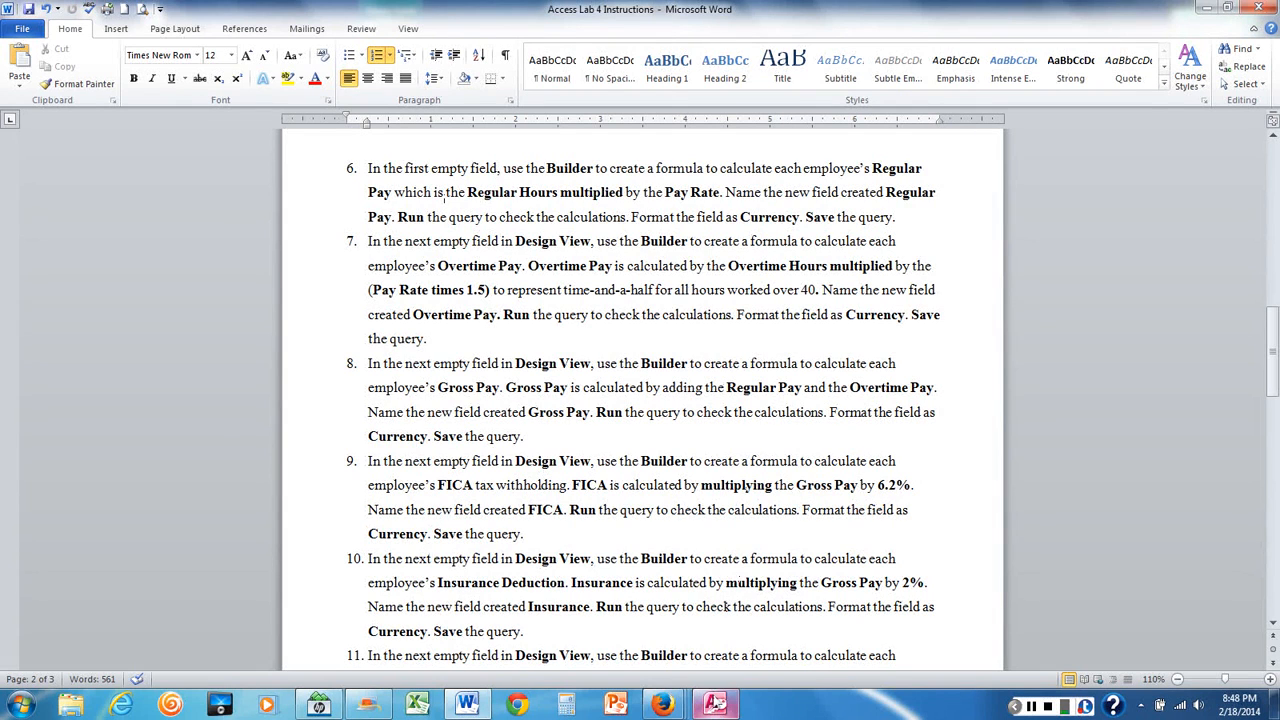
click(717, 703)
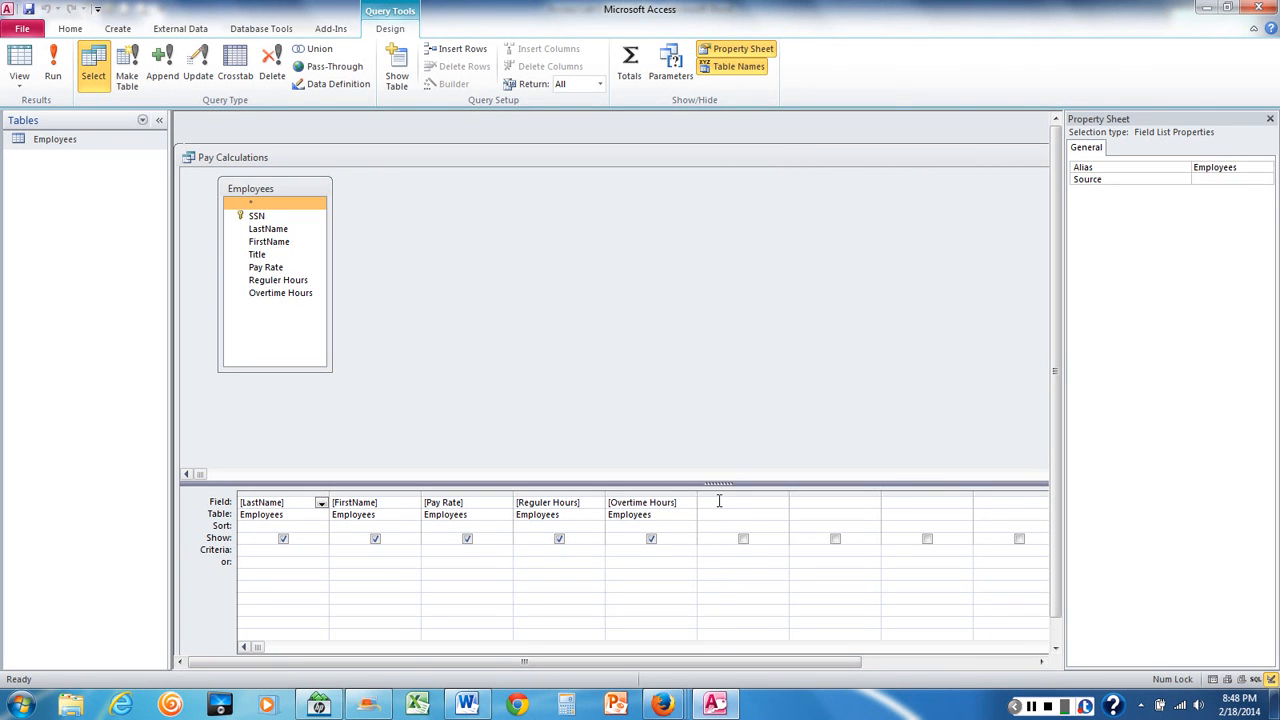
Step: Build the expression [Reguler Hours] * [Pay Rate] with the Builder in the first empty query field
click(718, 501)
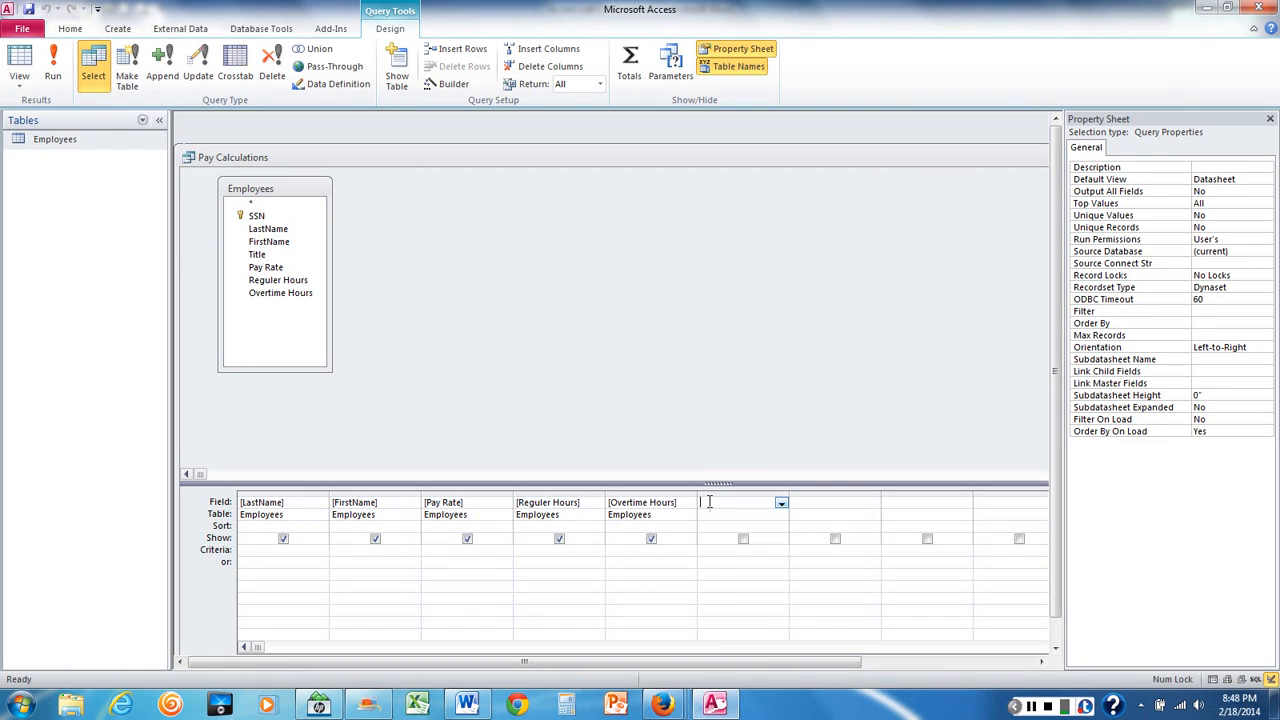
click(453, 85)
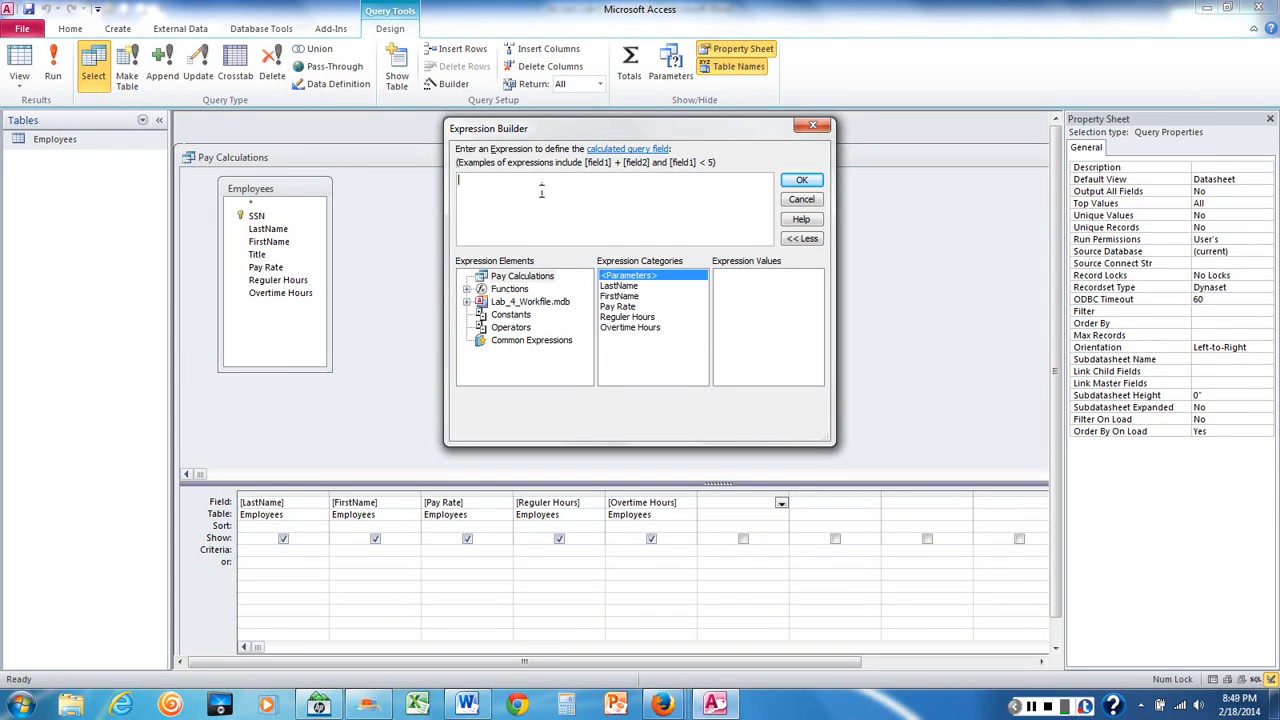
double_click(620, 317)
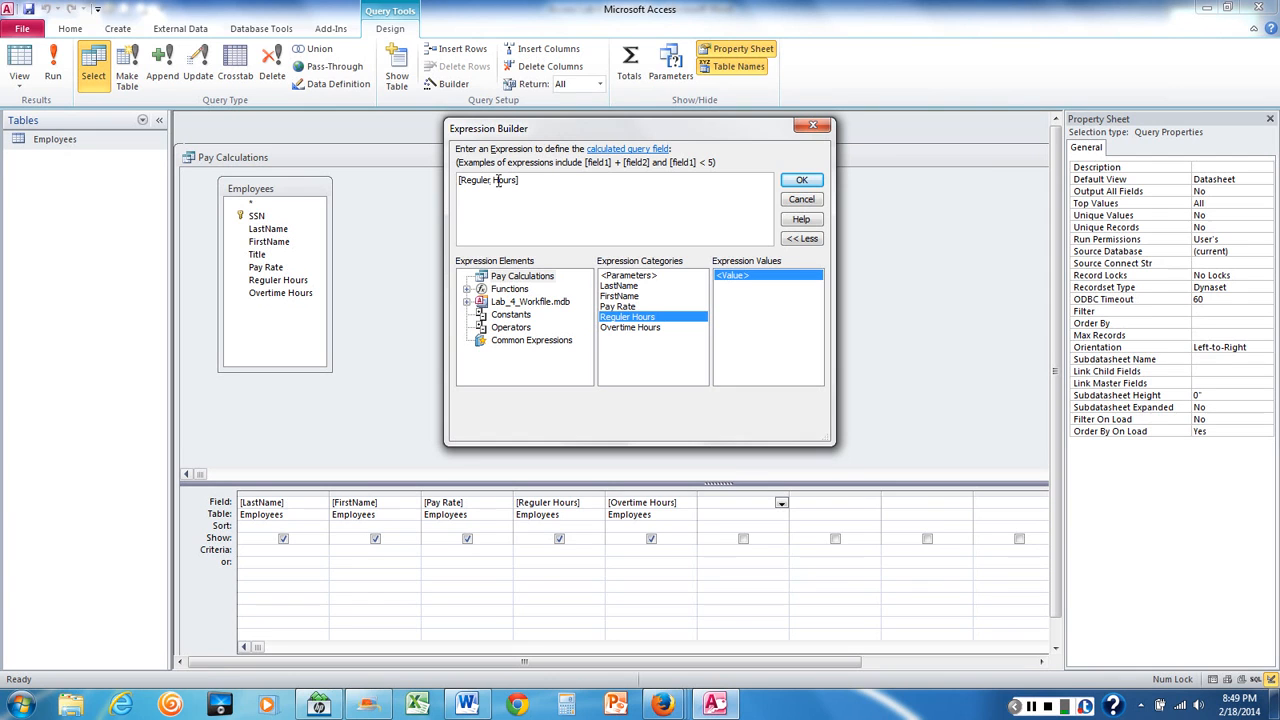
text(*)
double_click(617, 307)
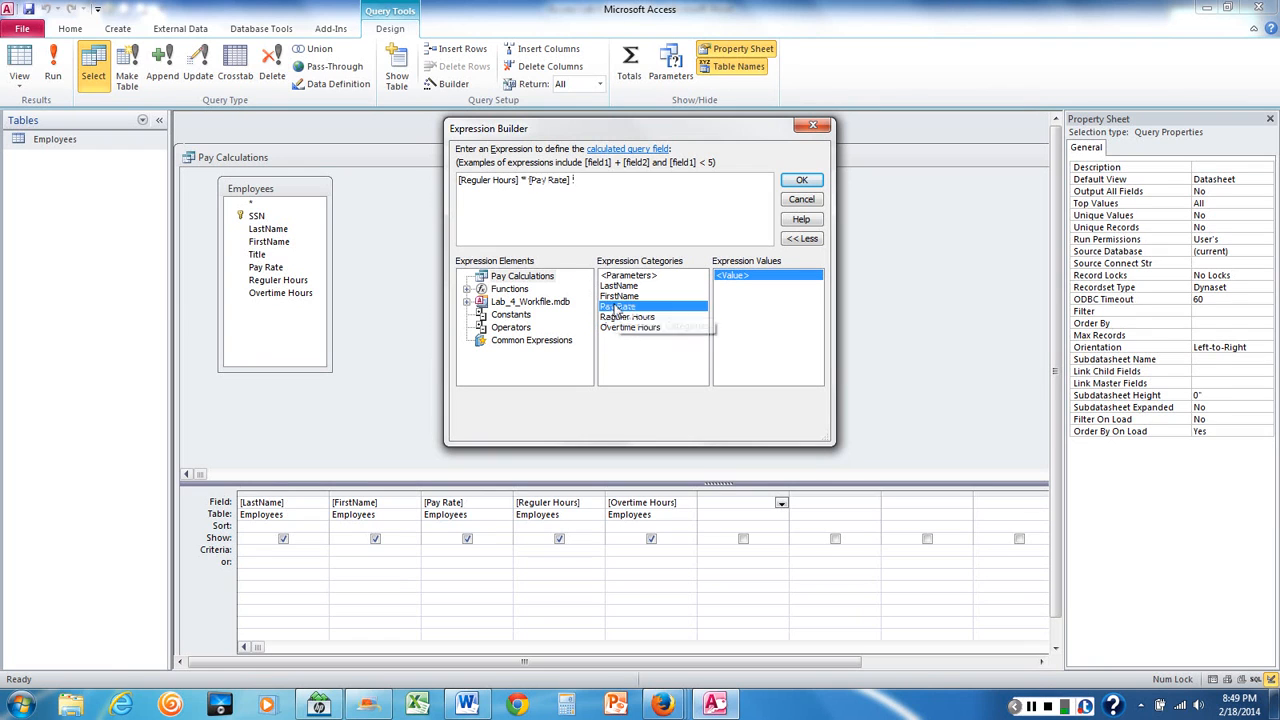
click(800, 183)
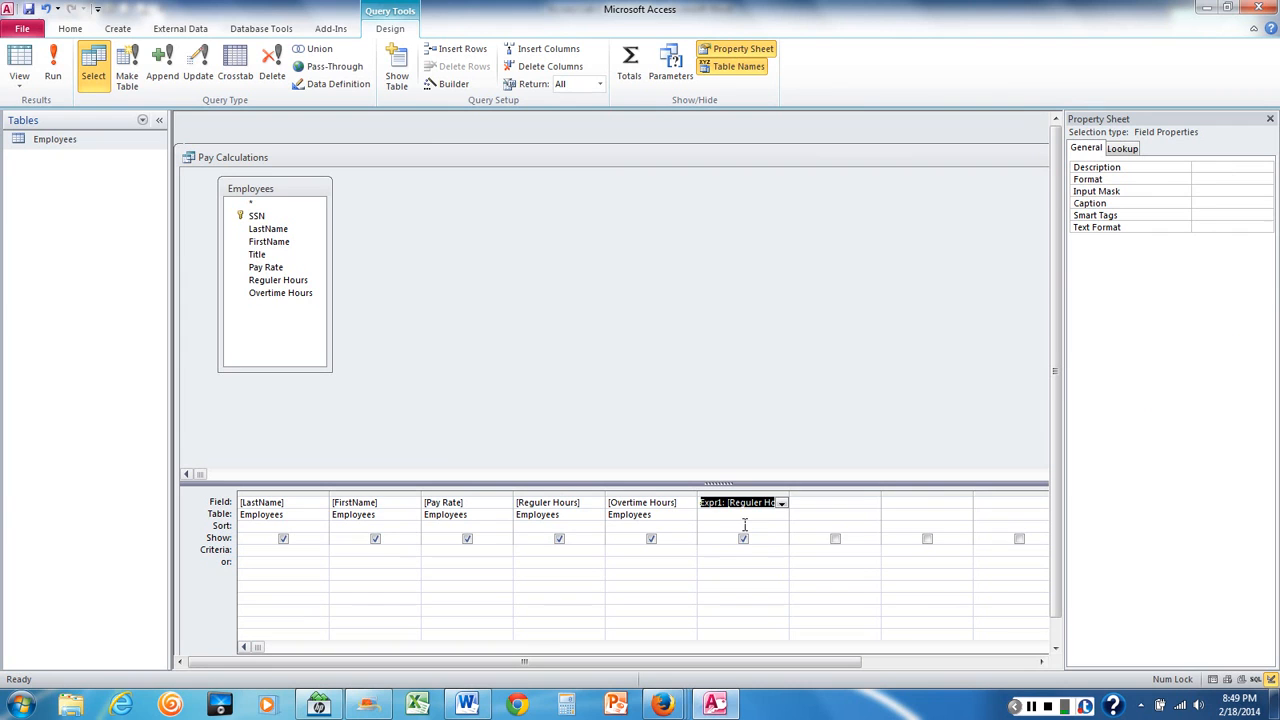
Step: Check the required field name in the Word instructions and rename the calculated field Expr1 as Regular Pay
click(748, 501)
click(467, 705)
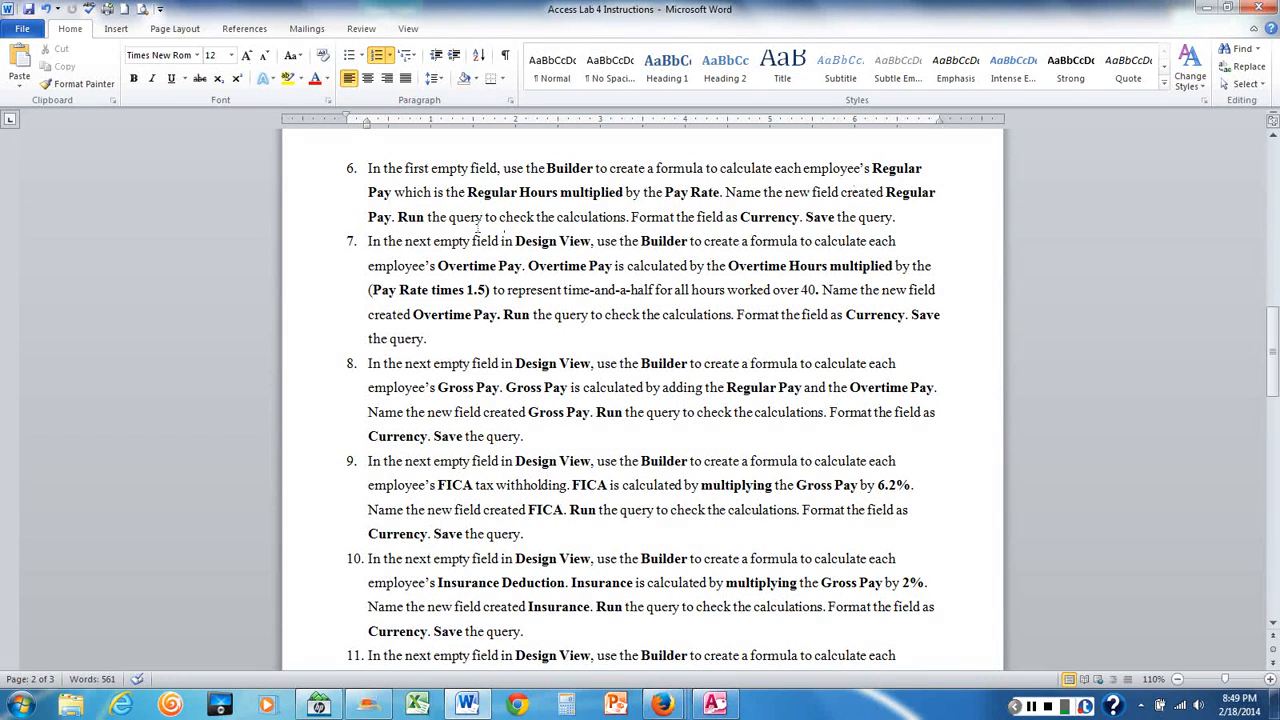
click(714, 705)
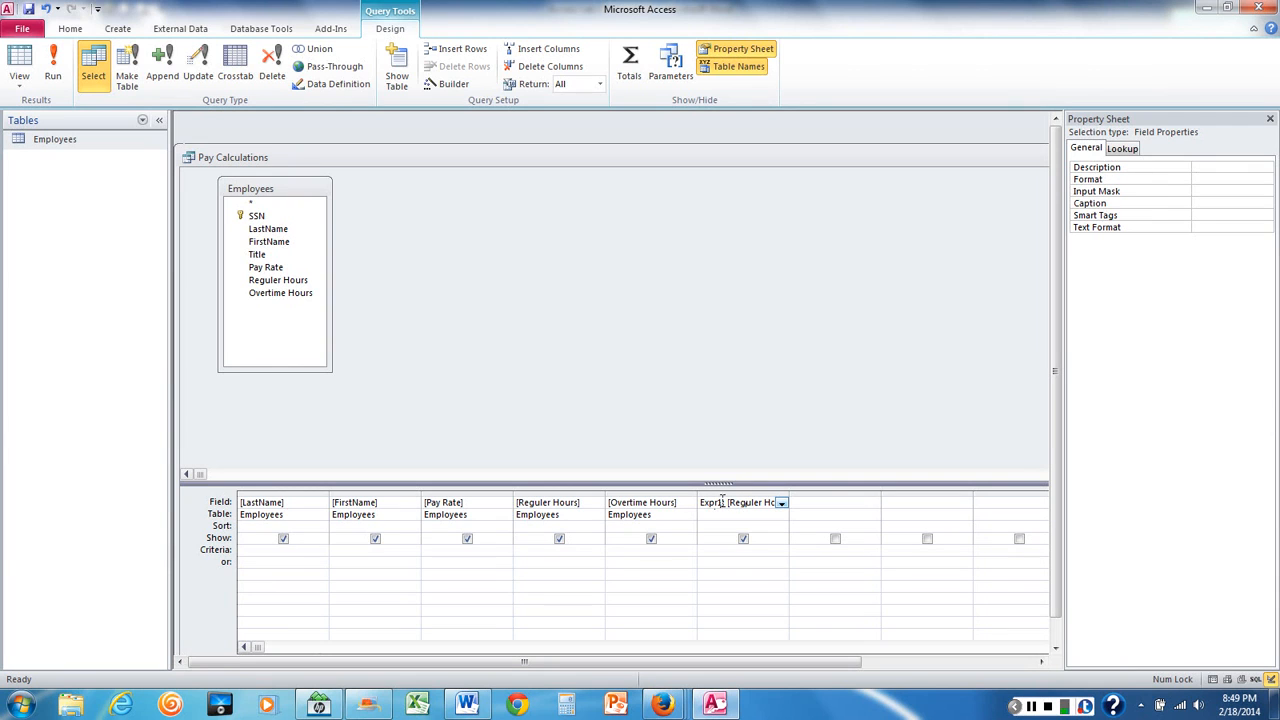
key(BackSpace)
key(BackSpace)
key(BackSpace)
key(BackSpace)
key(BackSpace)
text(Regular Pay)
text(: [Regu)
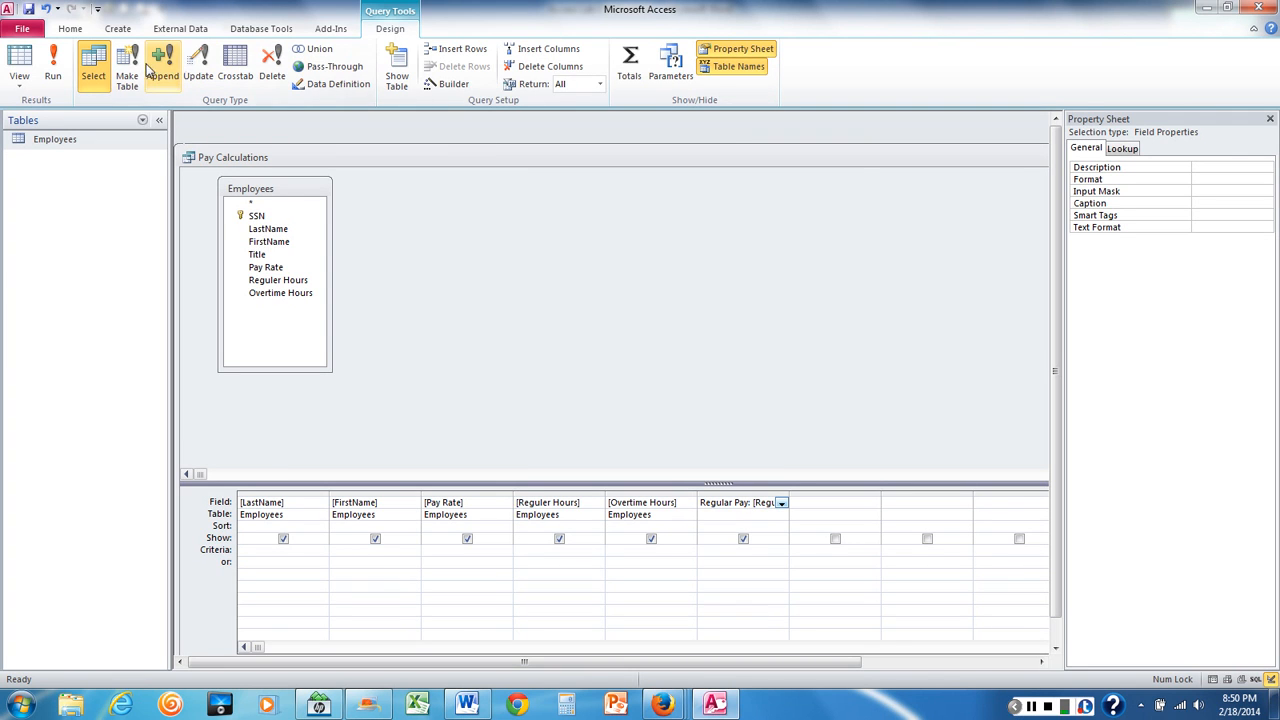
Step: Run the query in a maximized window and compare its Regular Pay values with the sample table in the Word document
click(55, 75)
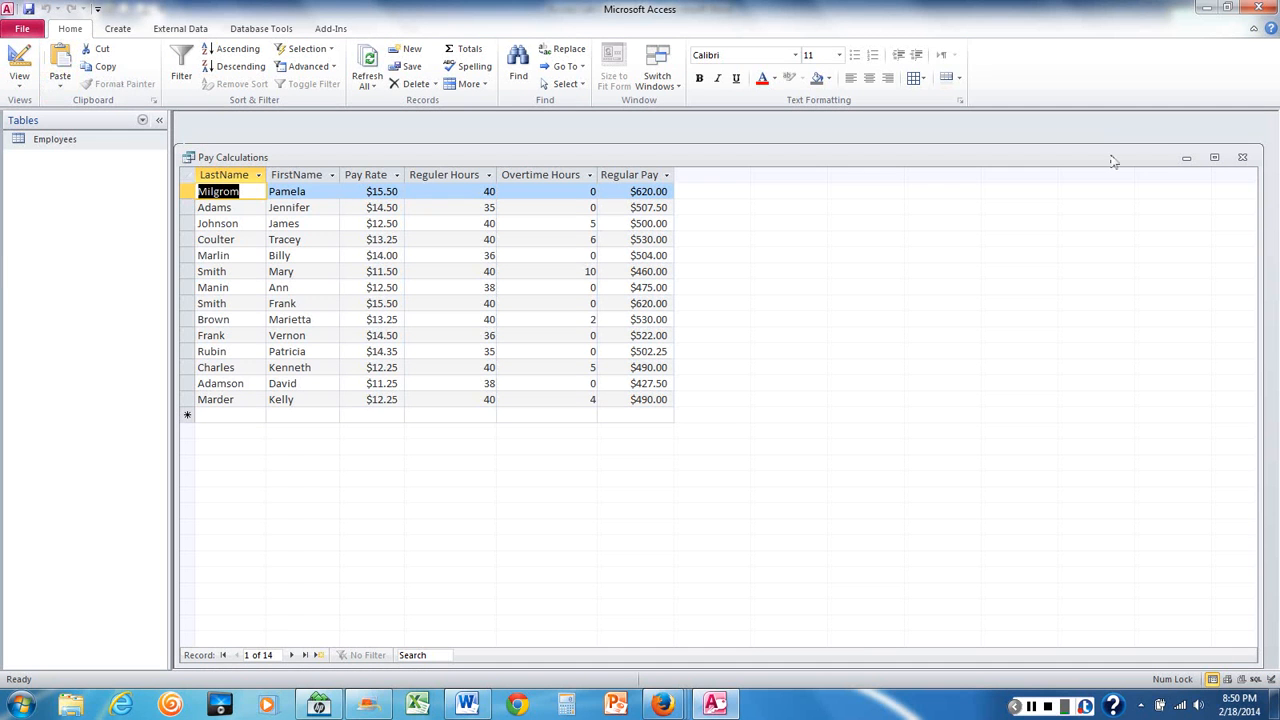
click(1214, 158)
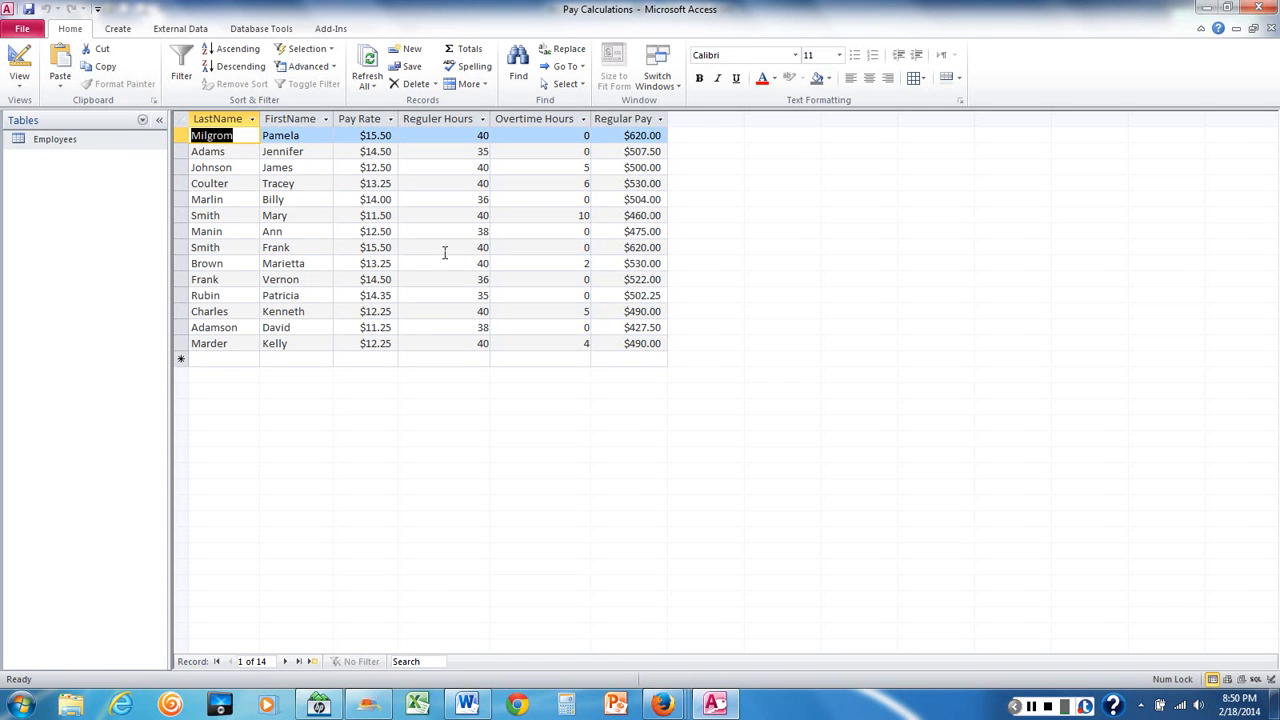
click(467, 705)
scroll(640, 450, down, 10)
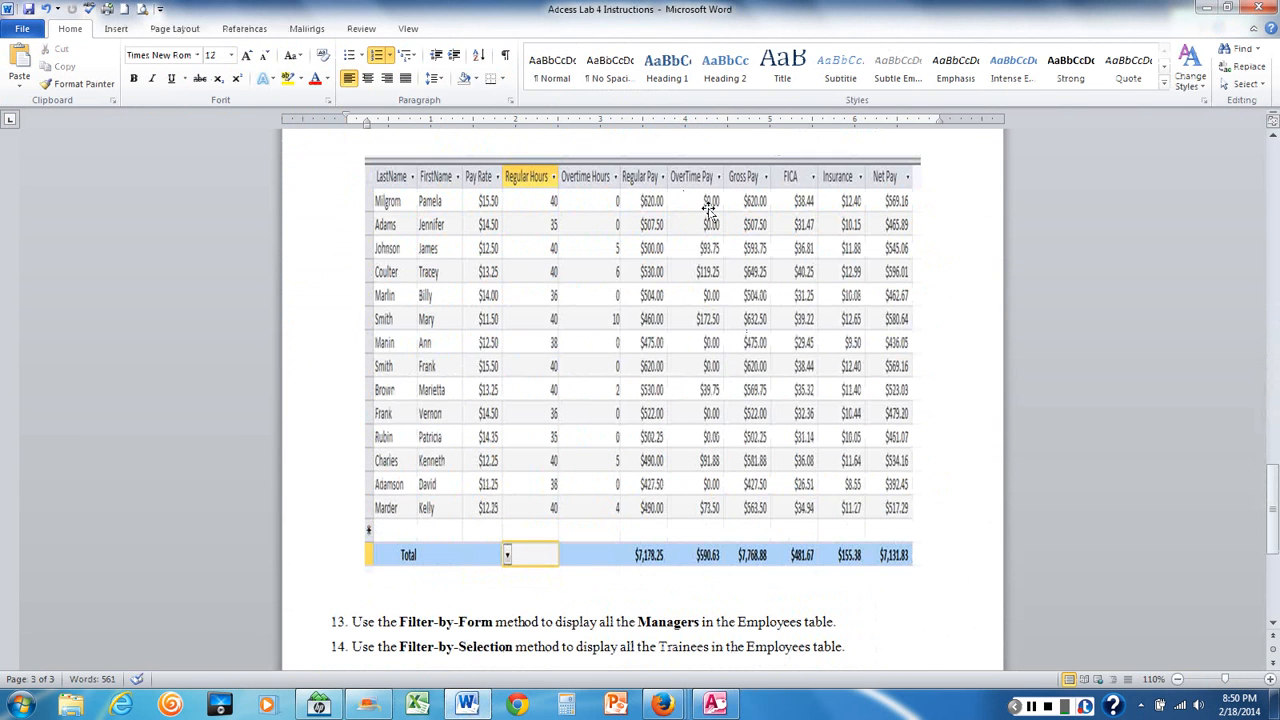
scroll(746, 292, down, 3)
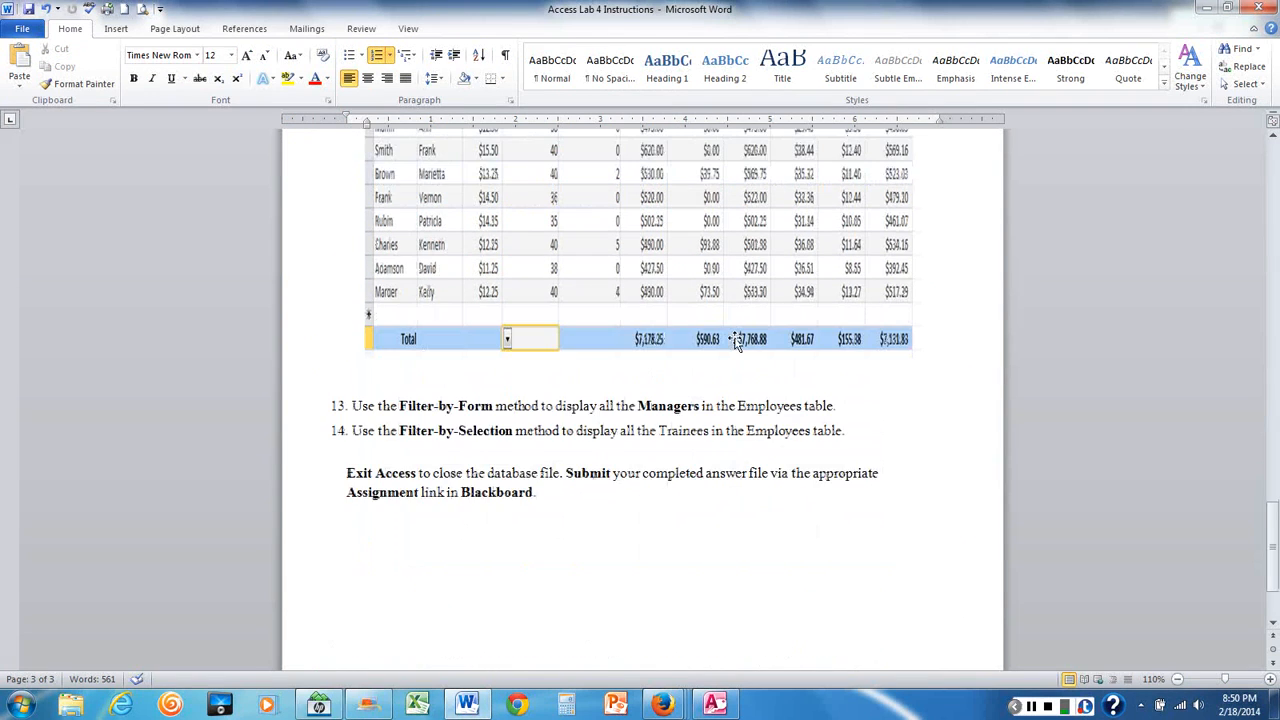
scroll(735, 341, up, 3)
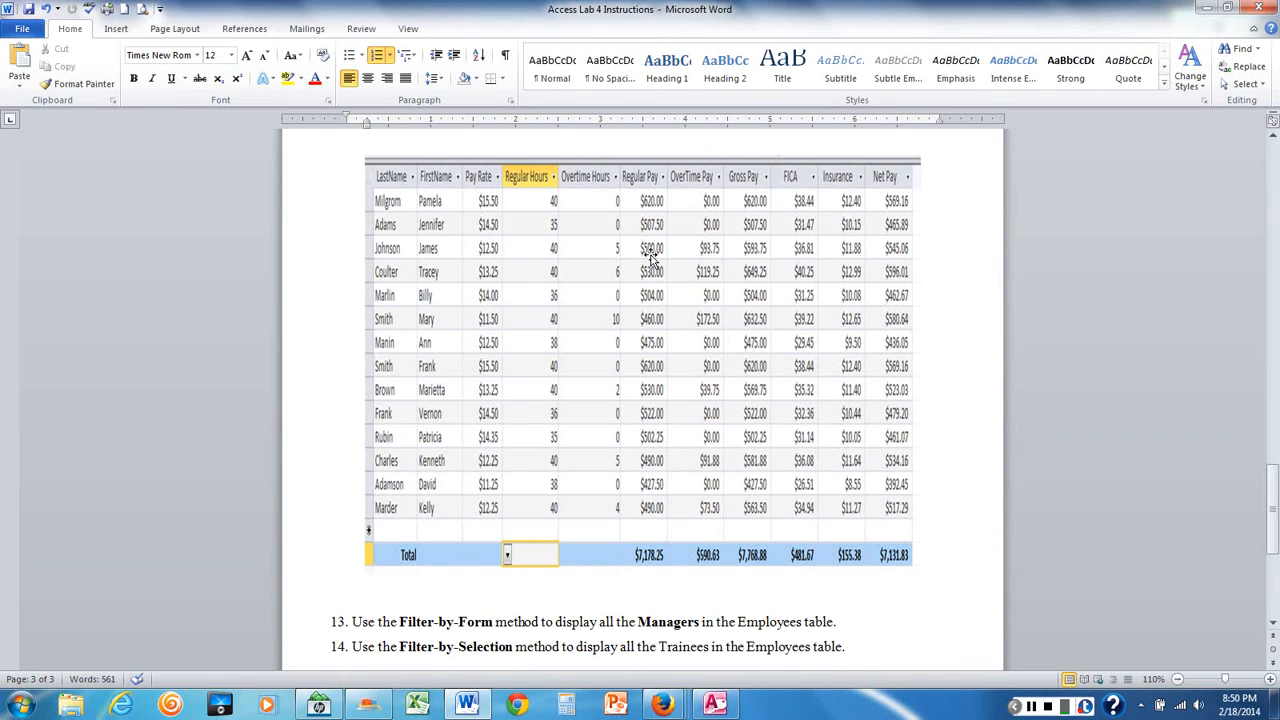
click(727, 708)
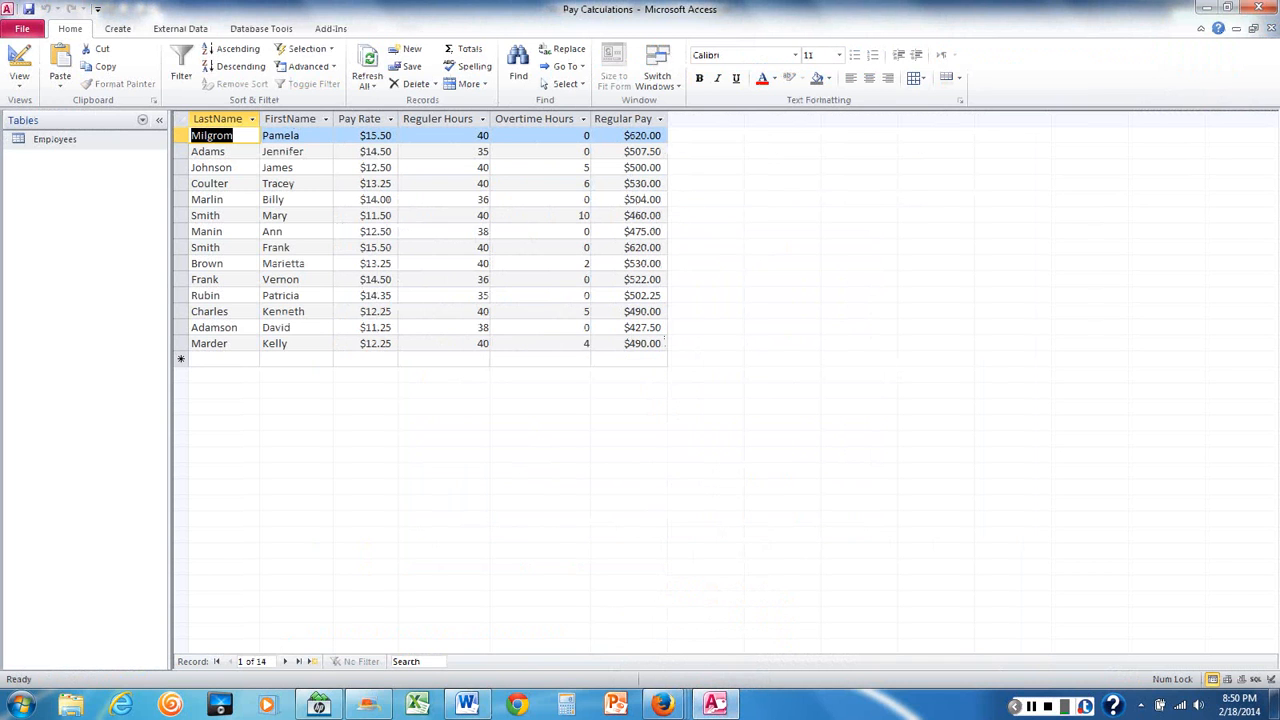
click(467, 705)
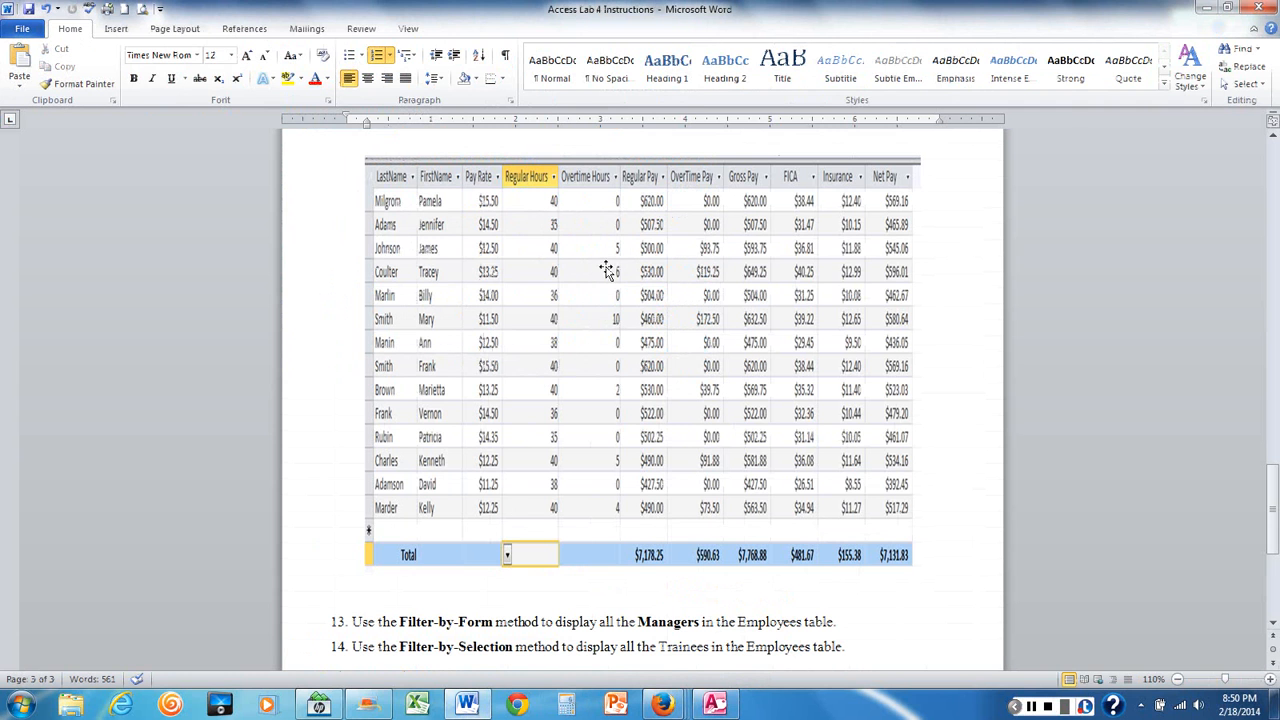
click(715, 703)
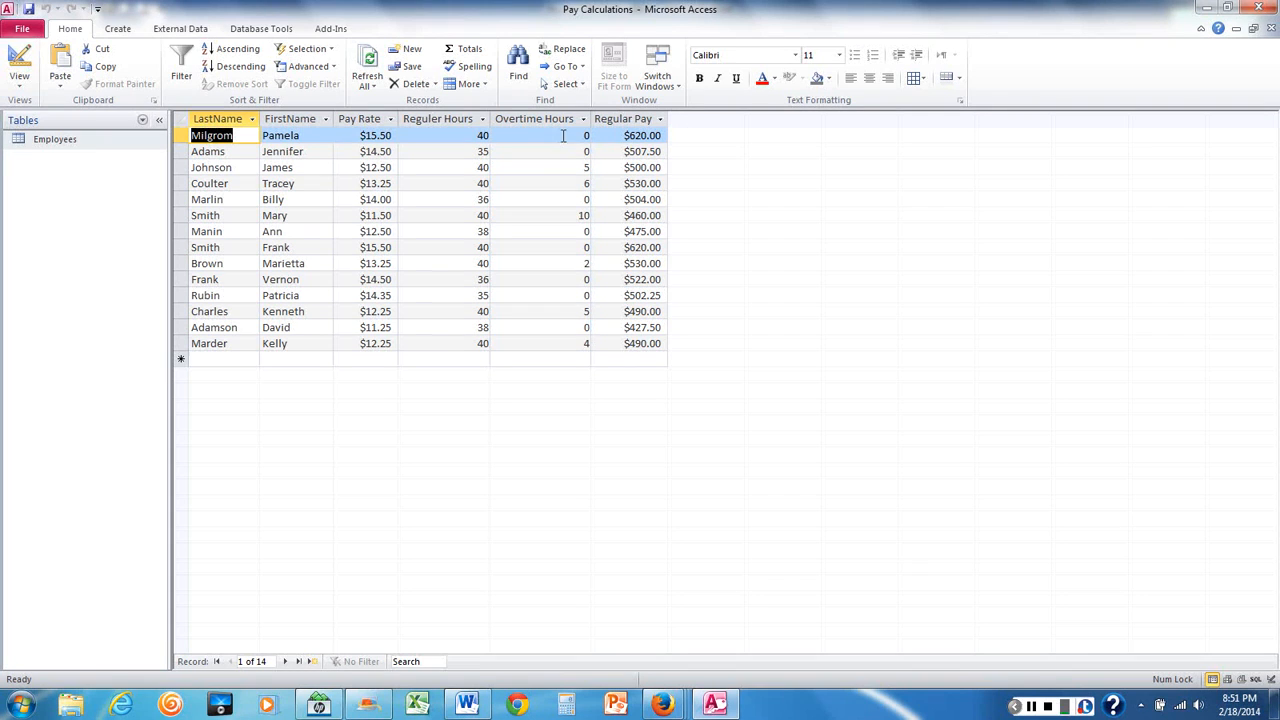
Step: Return the query to Design View and set the Regular Pay calculated field's format to Currency
click(17, 85)
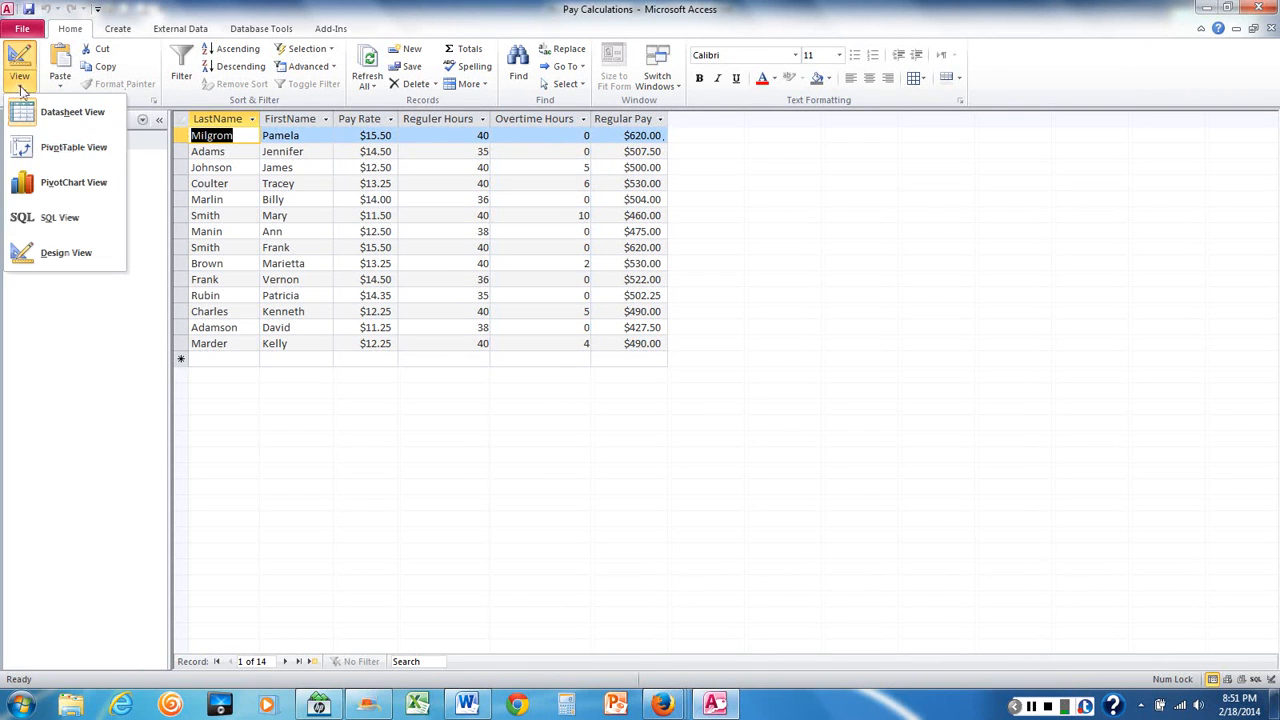
click(63, 222)
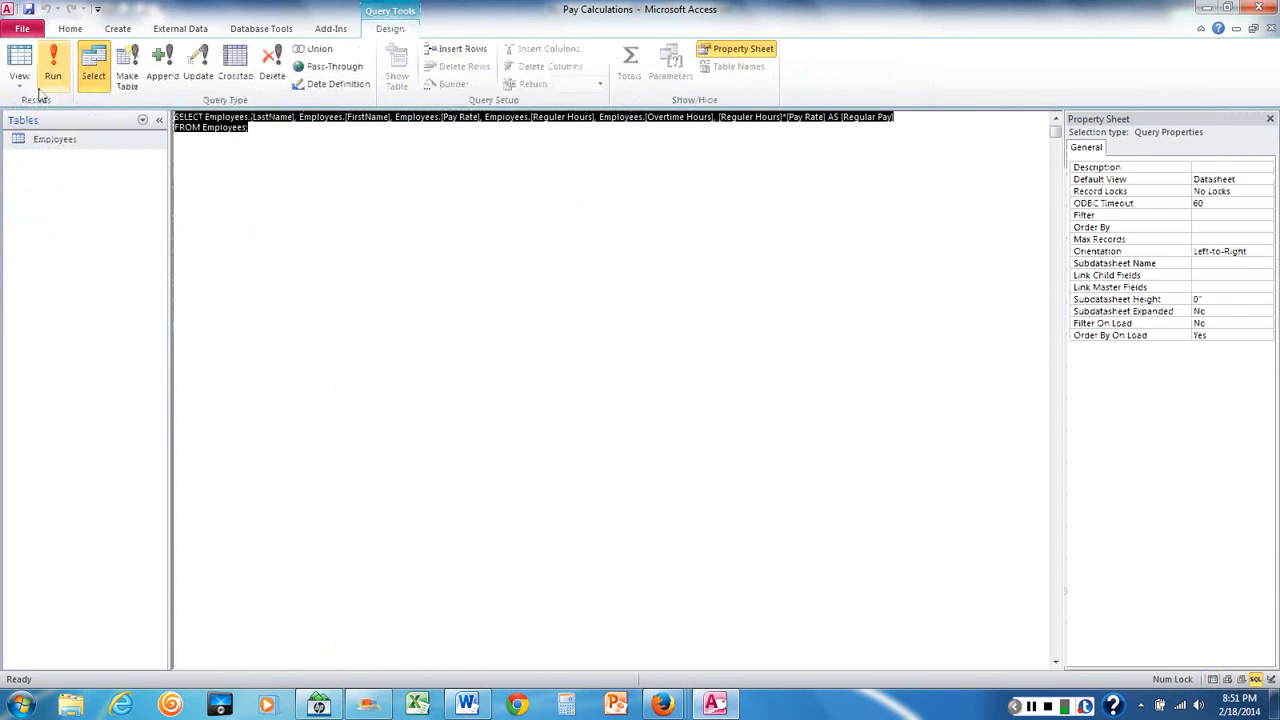
click(18, 82)
click(60, 252)
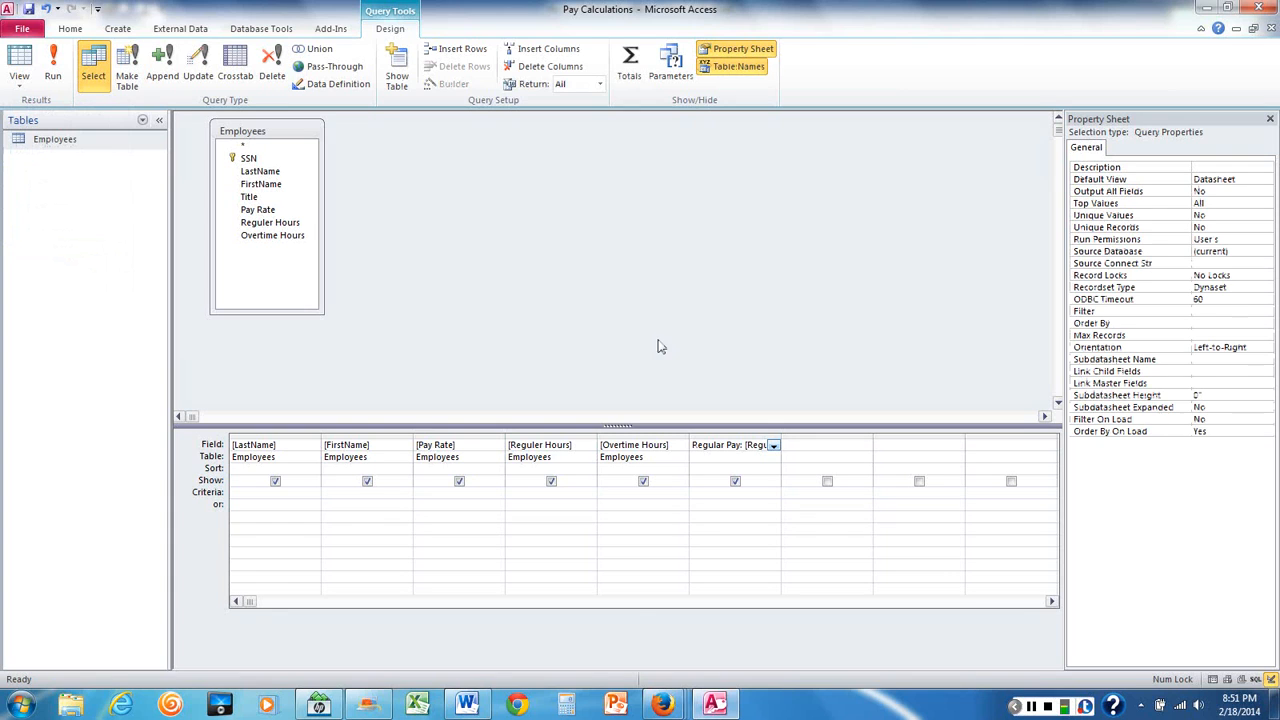
click(722, 444)
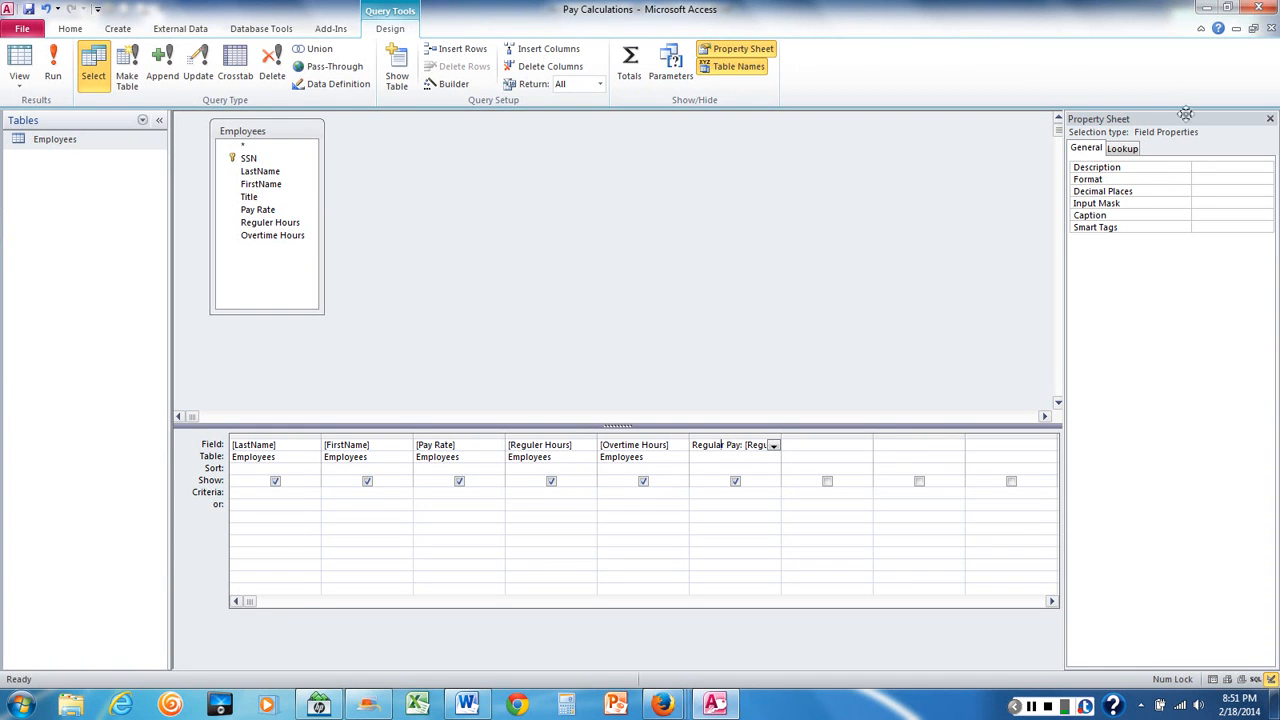
click(740, 52)
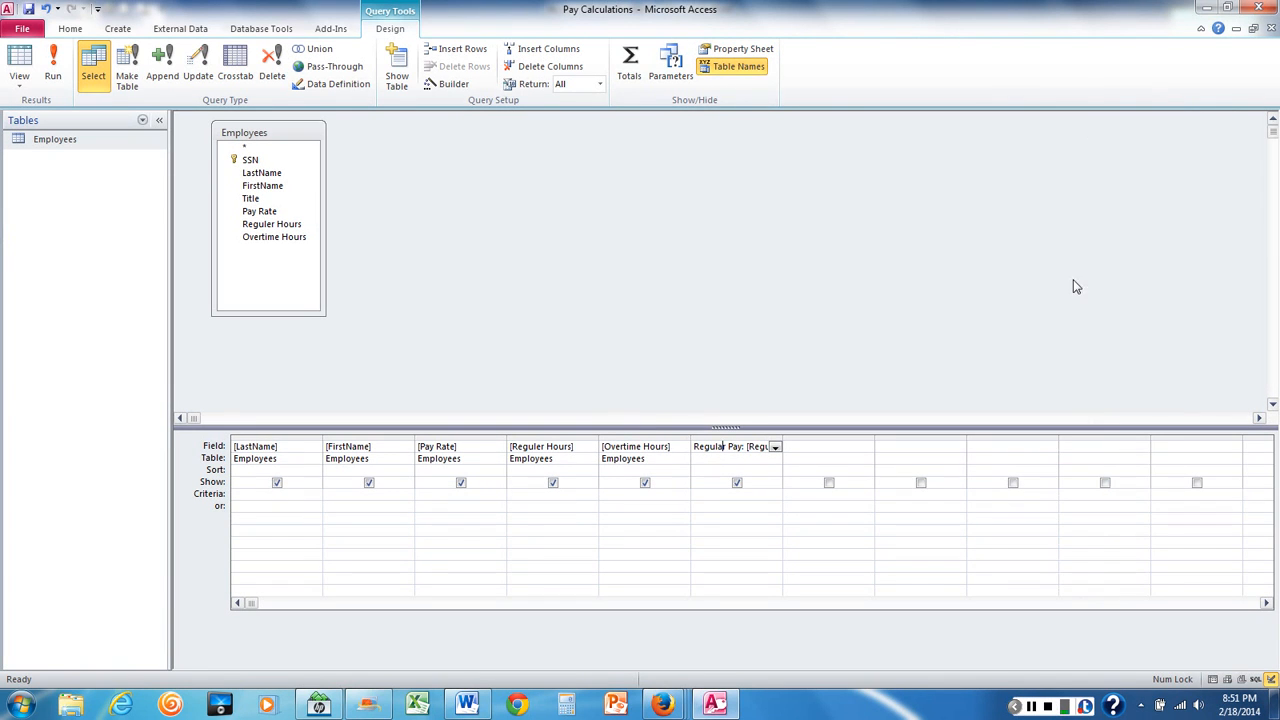
click(731, 52)
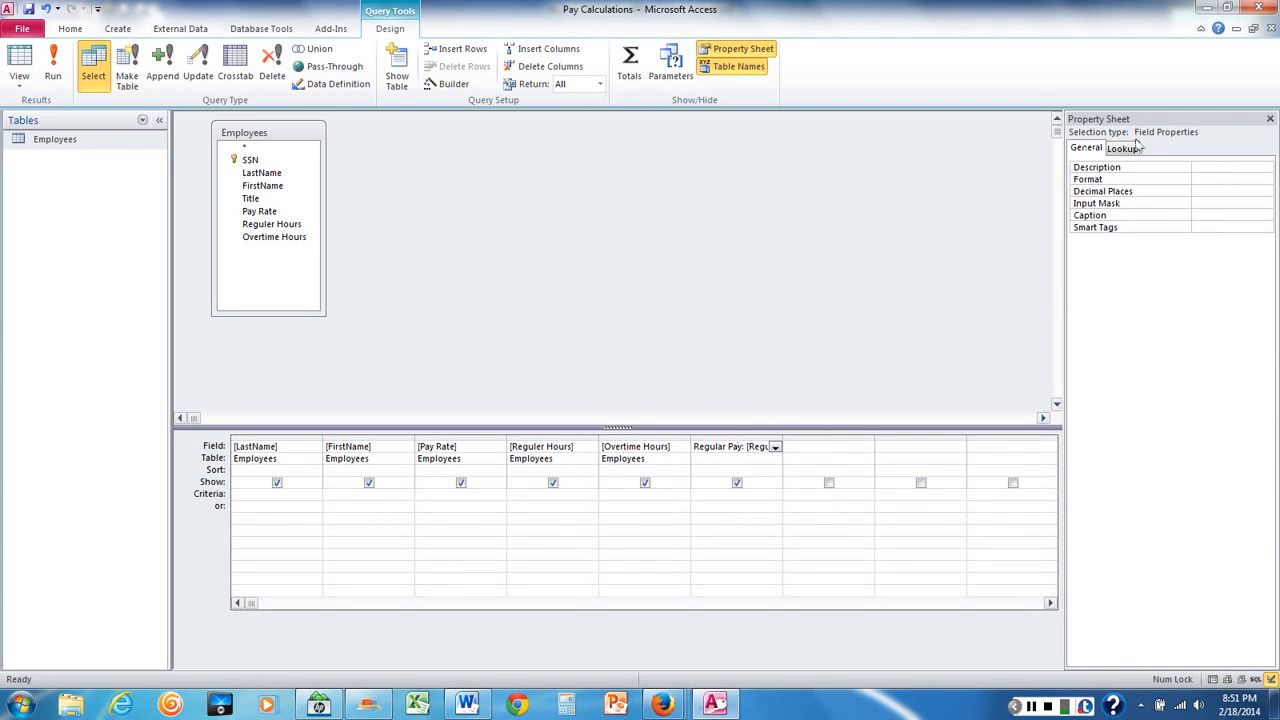
click(1219, 177)
click(1266, 180)
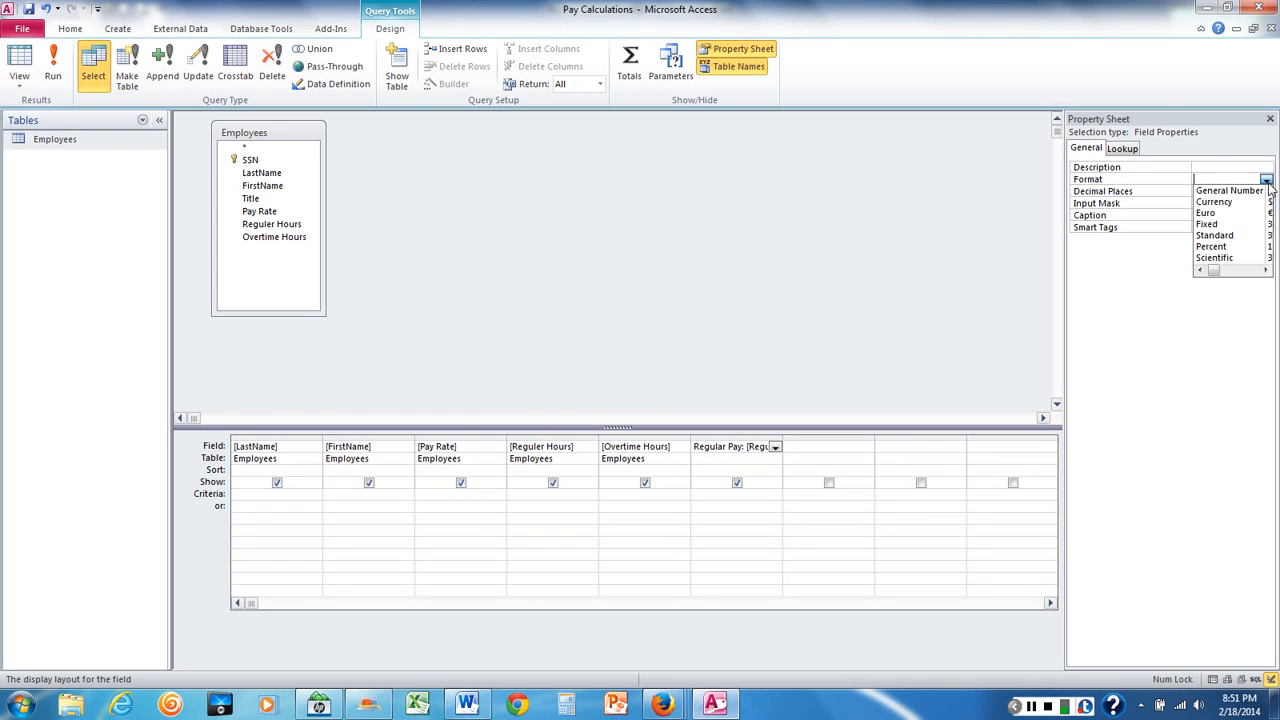
click(1214, 201)
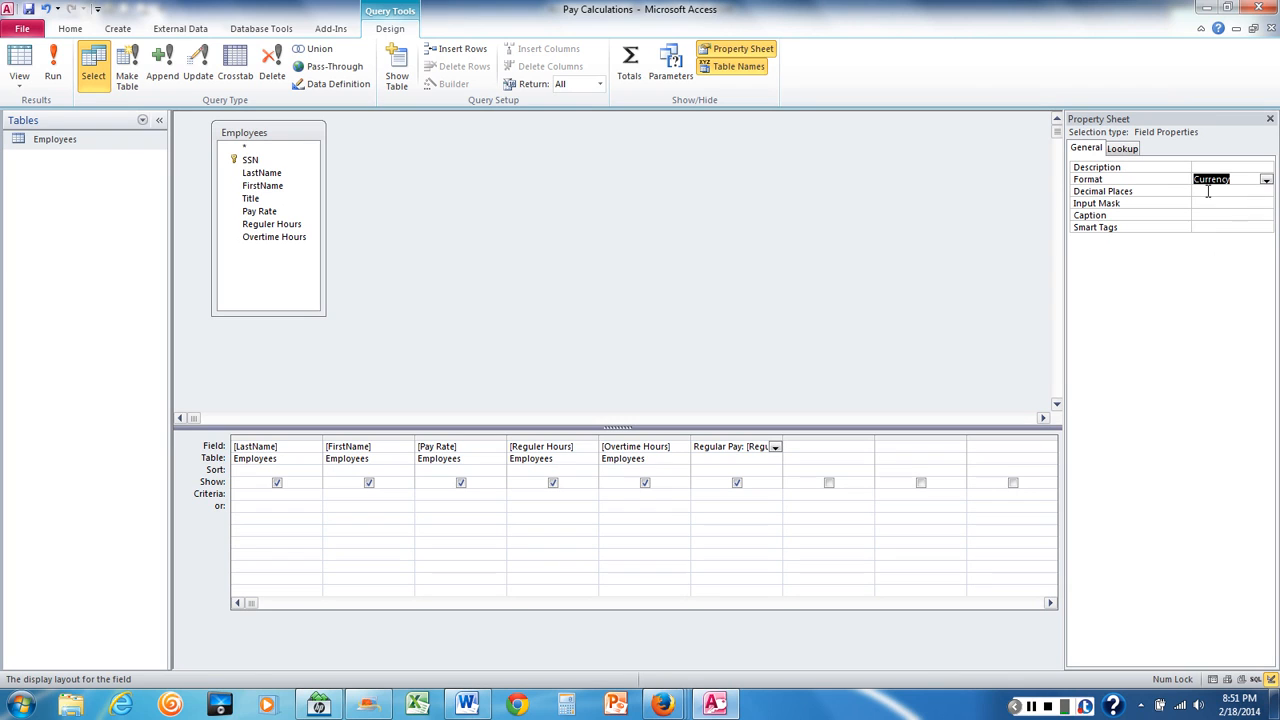
Step: Run the Pay Calculations query to check the Regular Pay formatting, and save it
click(53, 70)
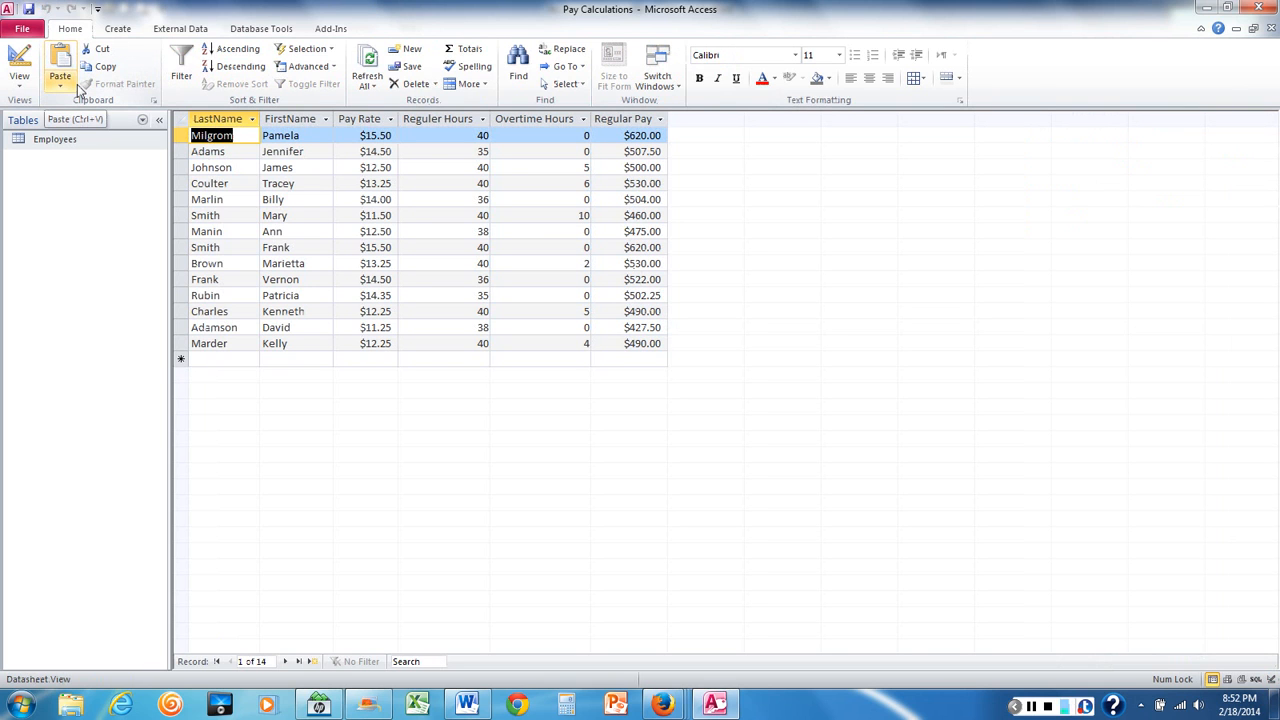
click(28, 9)
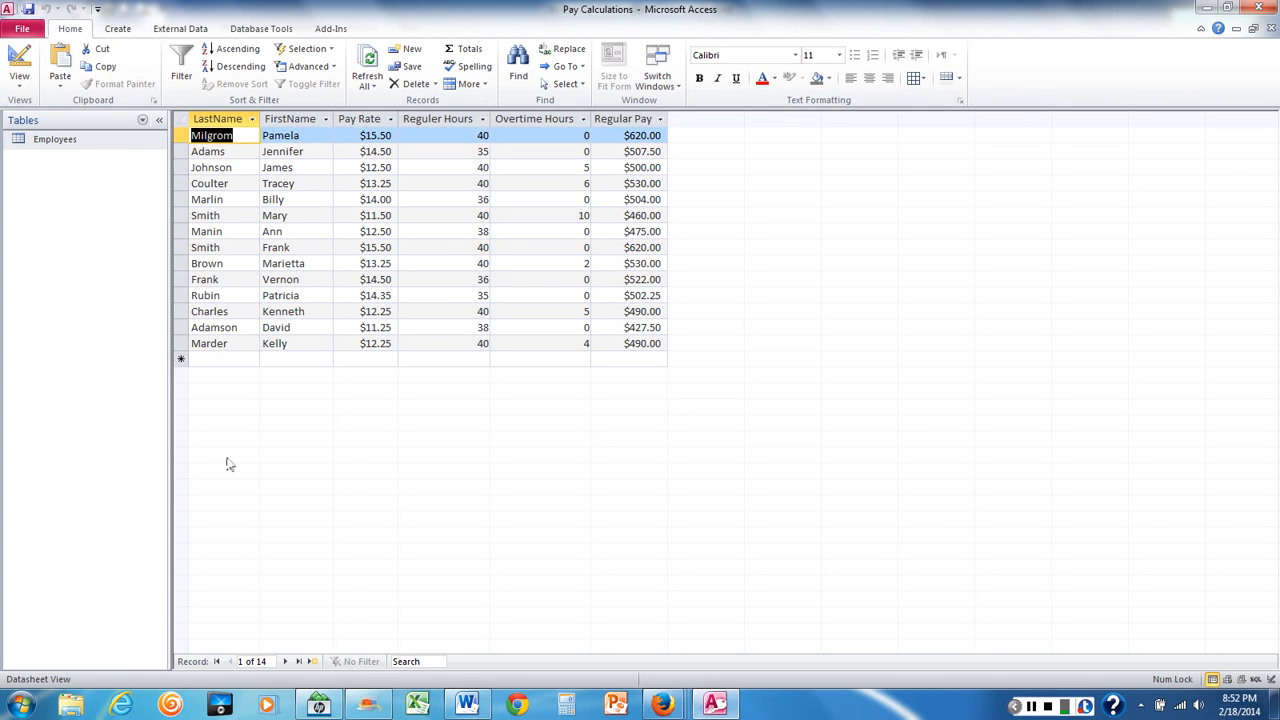
Step: Switch to the Word instructions and read instruction 7 on how to calculate, name and format the Overtime Pay field
click(467, 705)
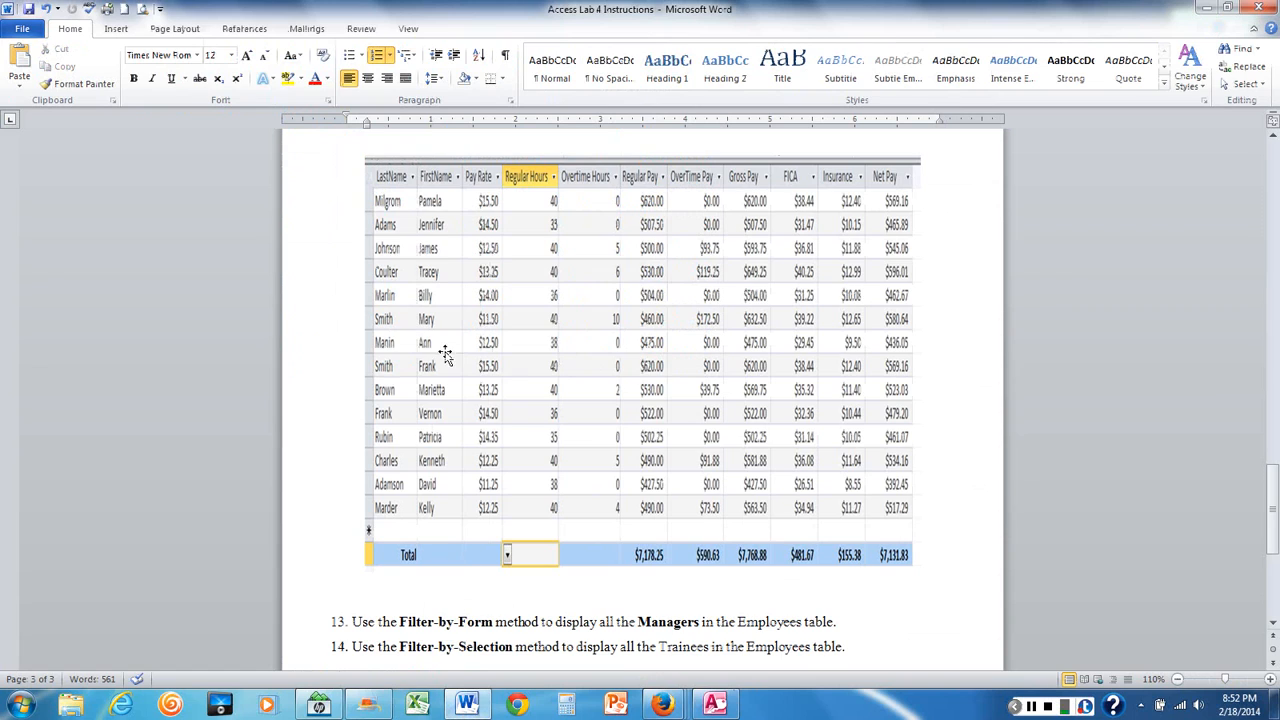
scroll(697, 318, up, 5)
scroll(697, 318, up, 10)
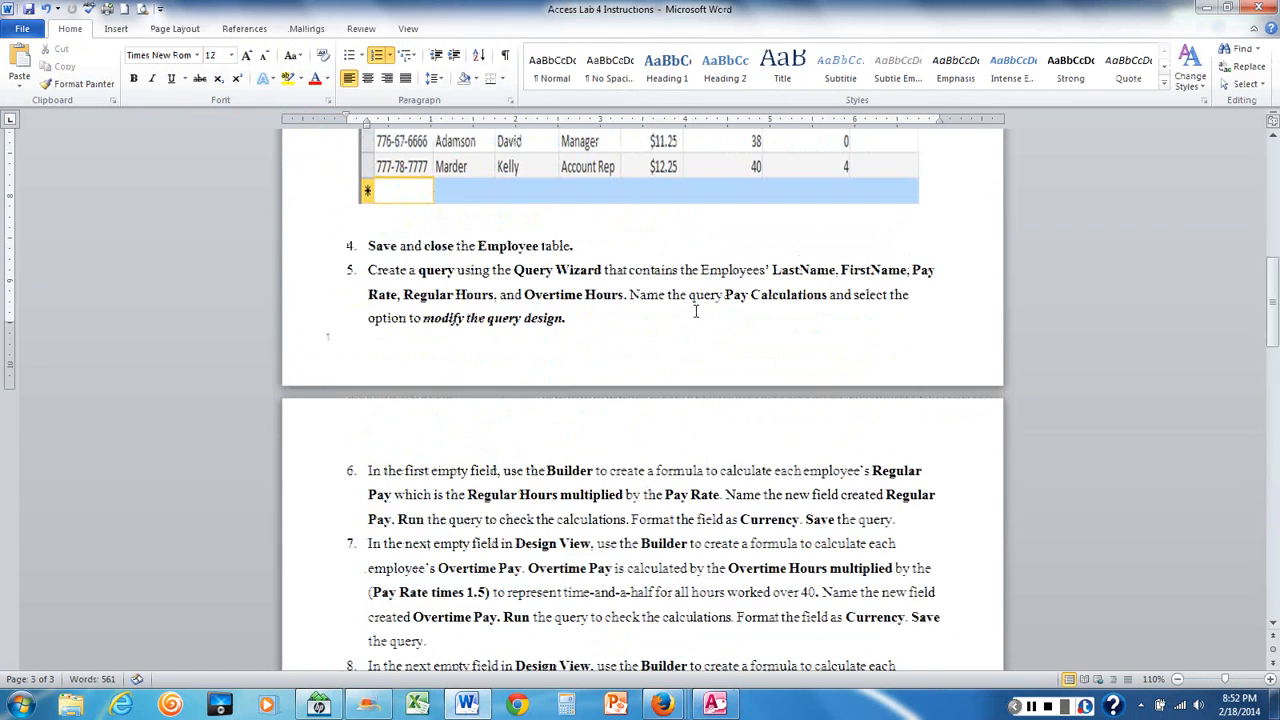
scroll(697, 310, down, 3)
scroll(697, 310, down, 2)
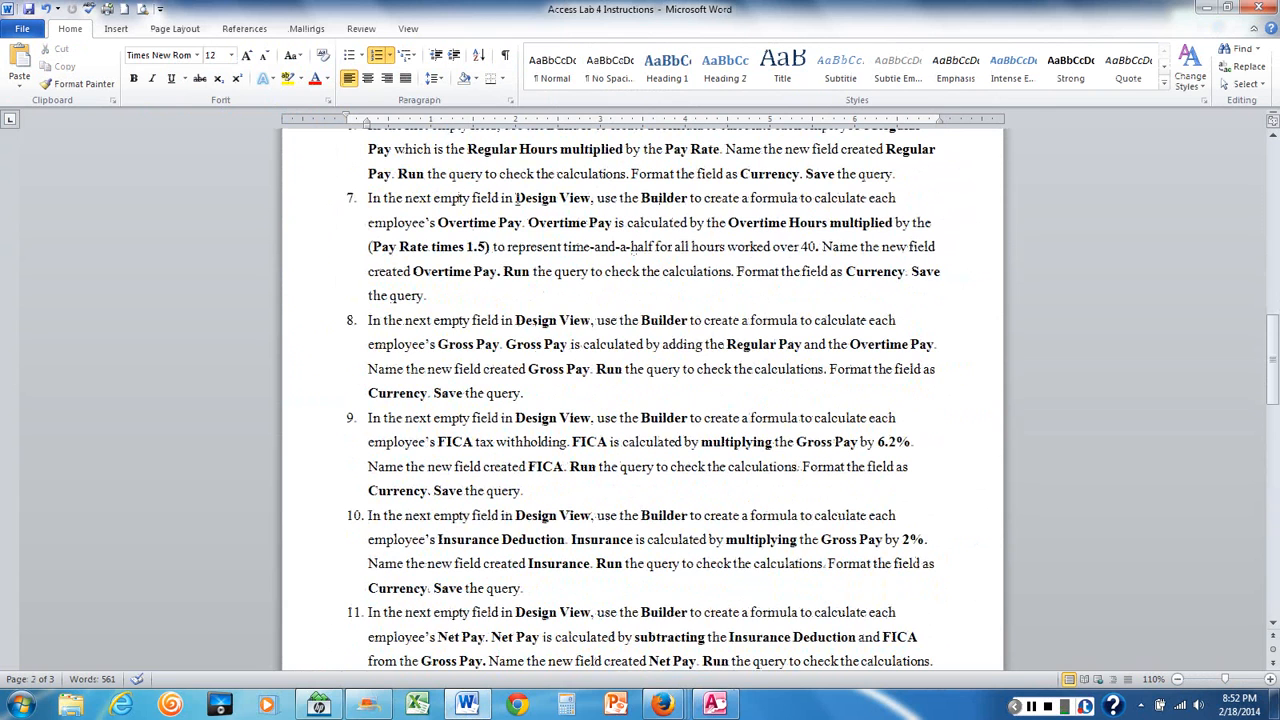
scroll(575, 200, up, 2)
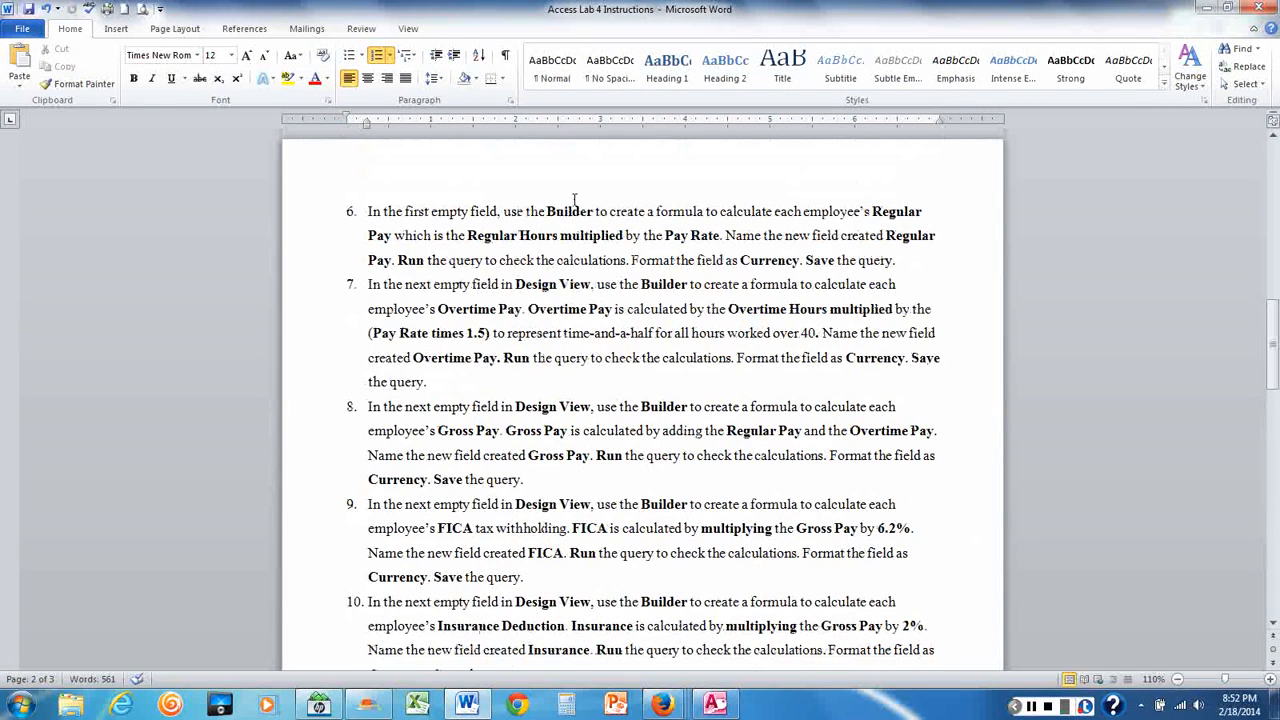
scroll(575, 200, down, 2)
scroll(575, 200, up, 2)
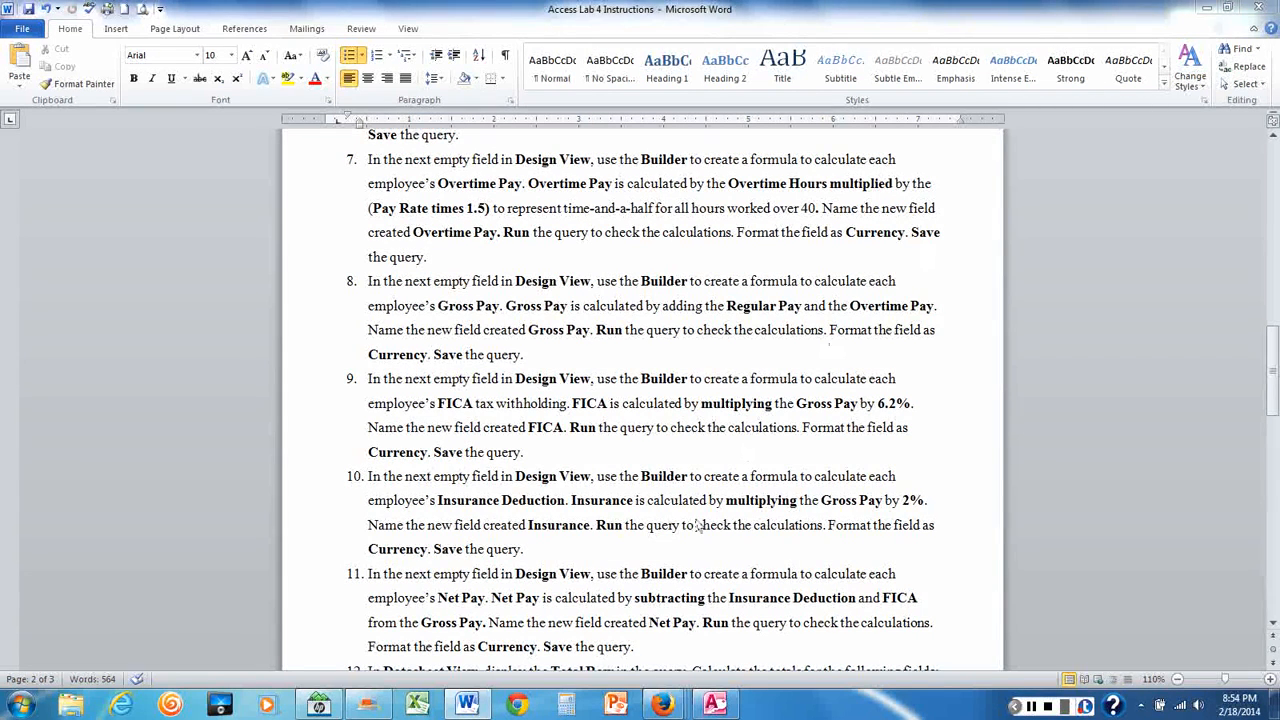
Step: Back in the Access query's Design View, build the expression [Overtime Hours] * ([Pay Rate] * 1.5) with the Builder in the next empty field
mouse_move(718, 710)
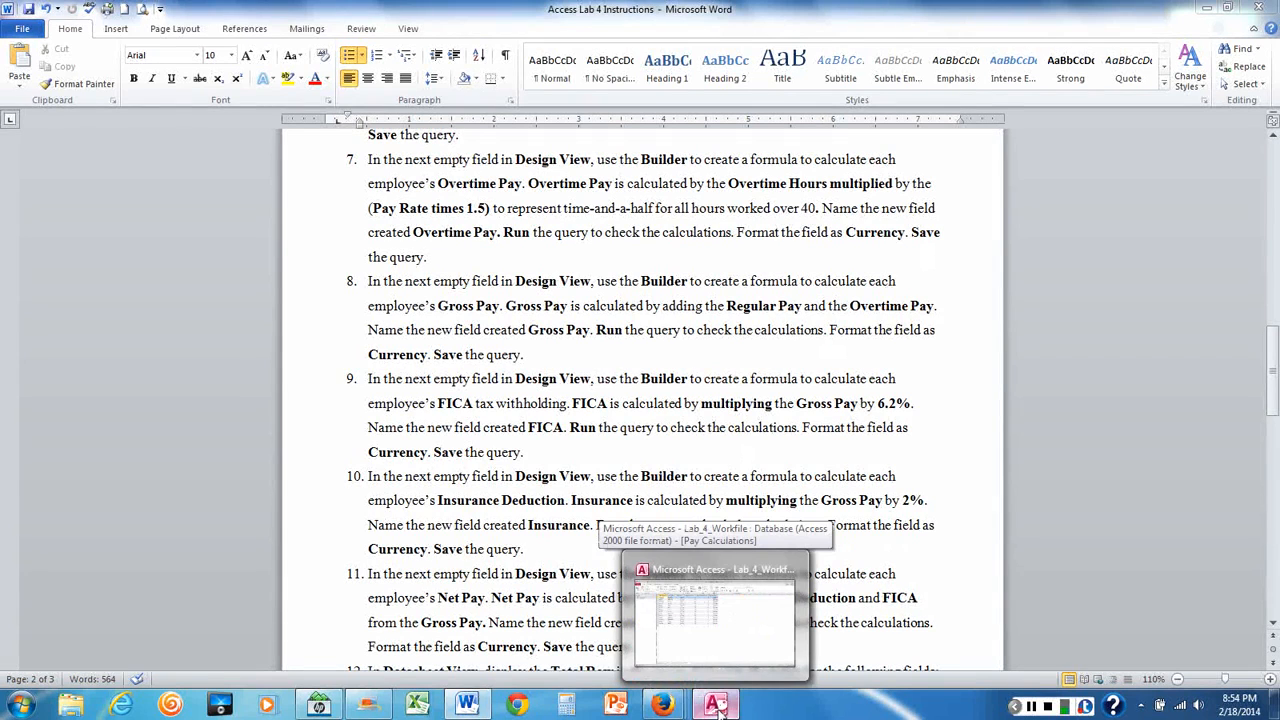
click(718, 708)
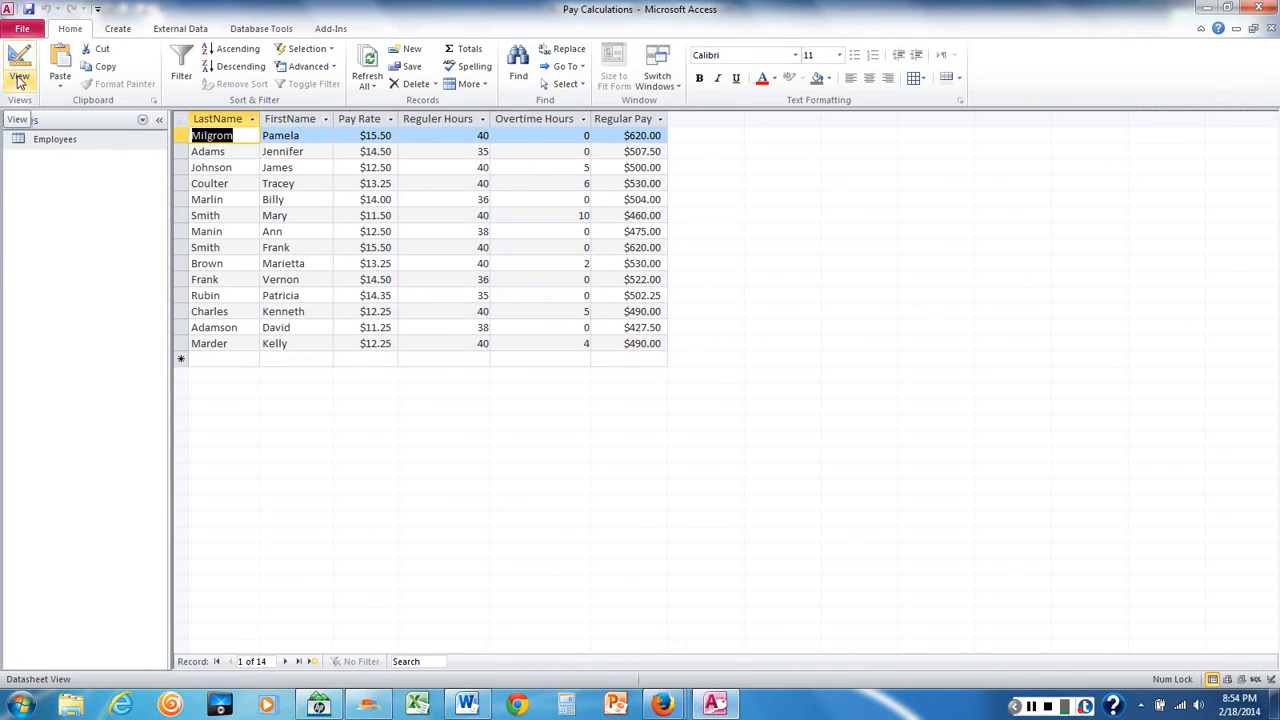
click(18, 80)
click(56, 264)
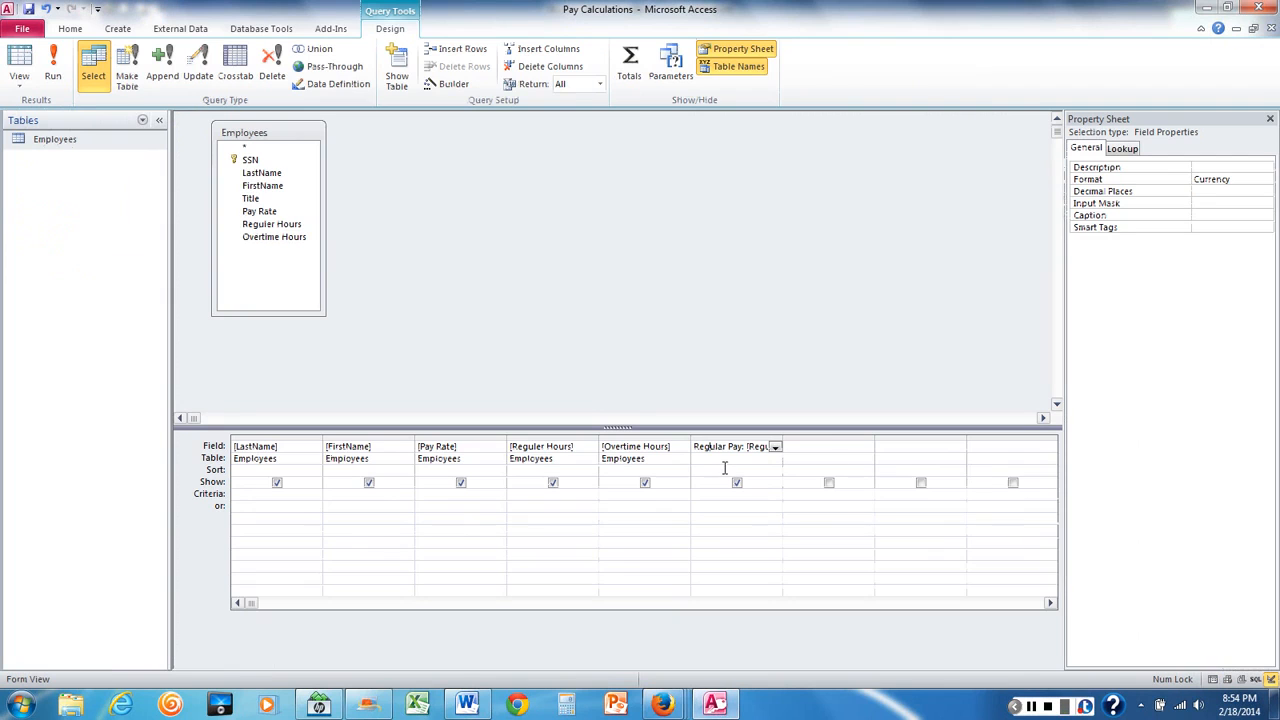
click(830, 441)
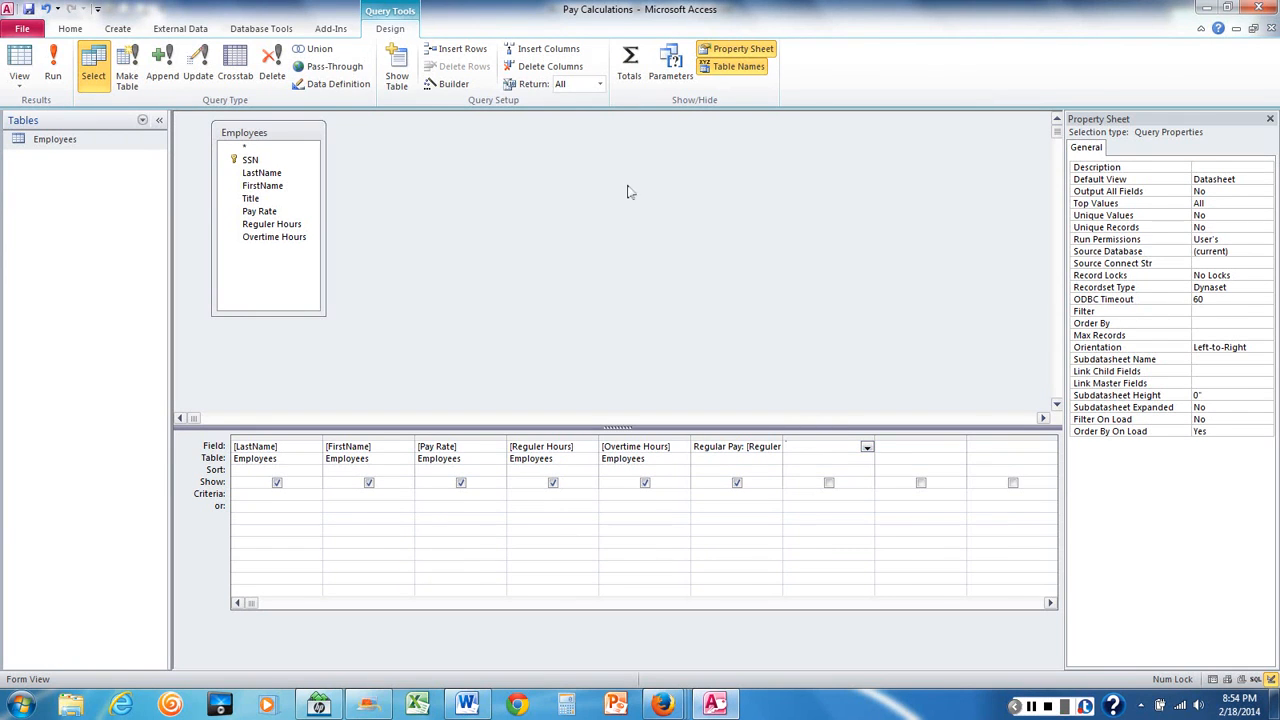
click(447, 84)
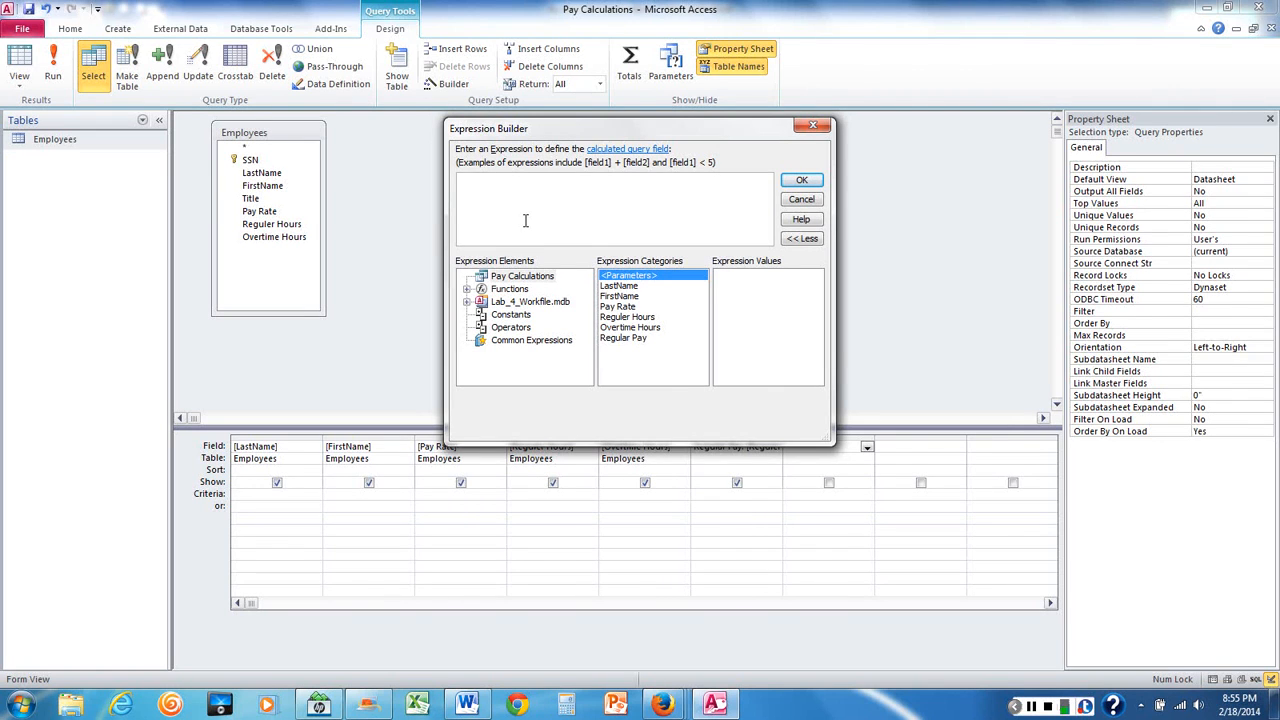
click(628, 328)
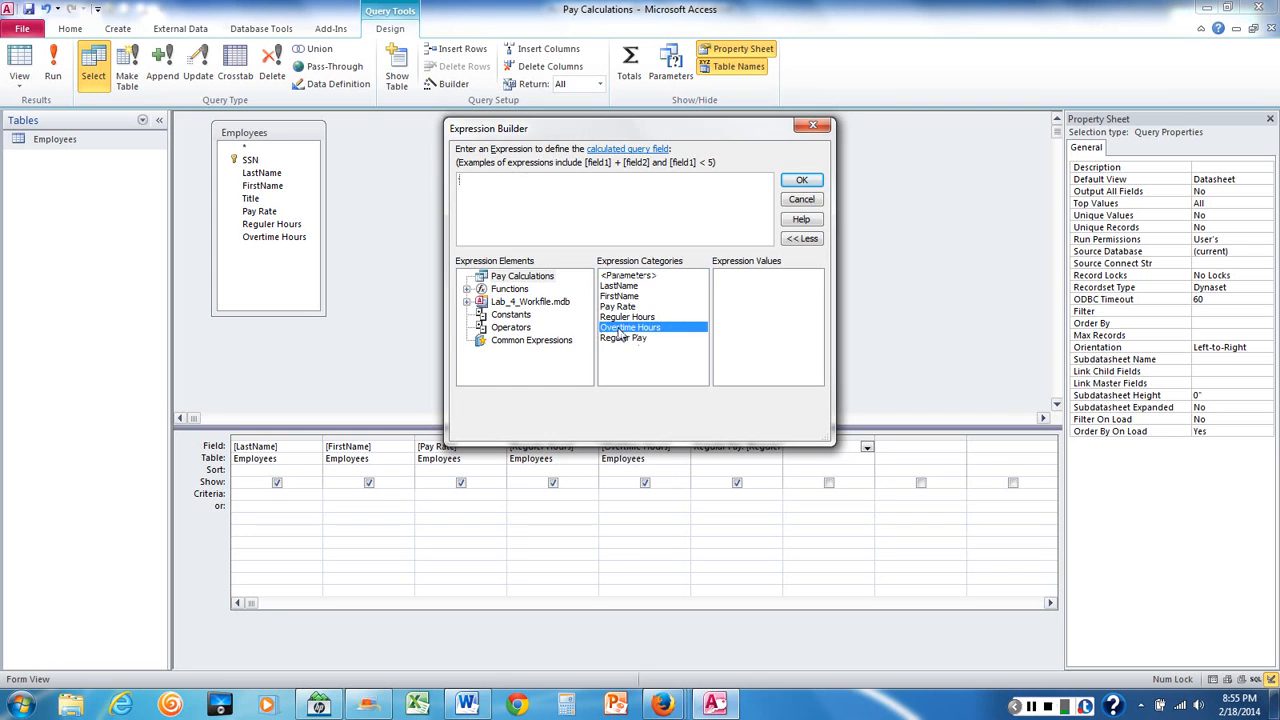
double_click(620, 335)
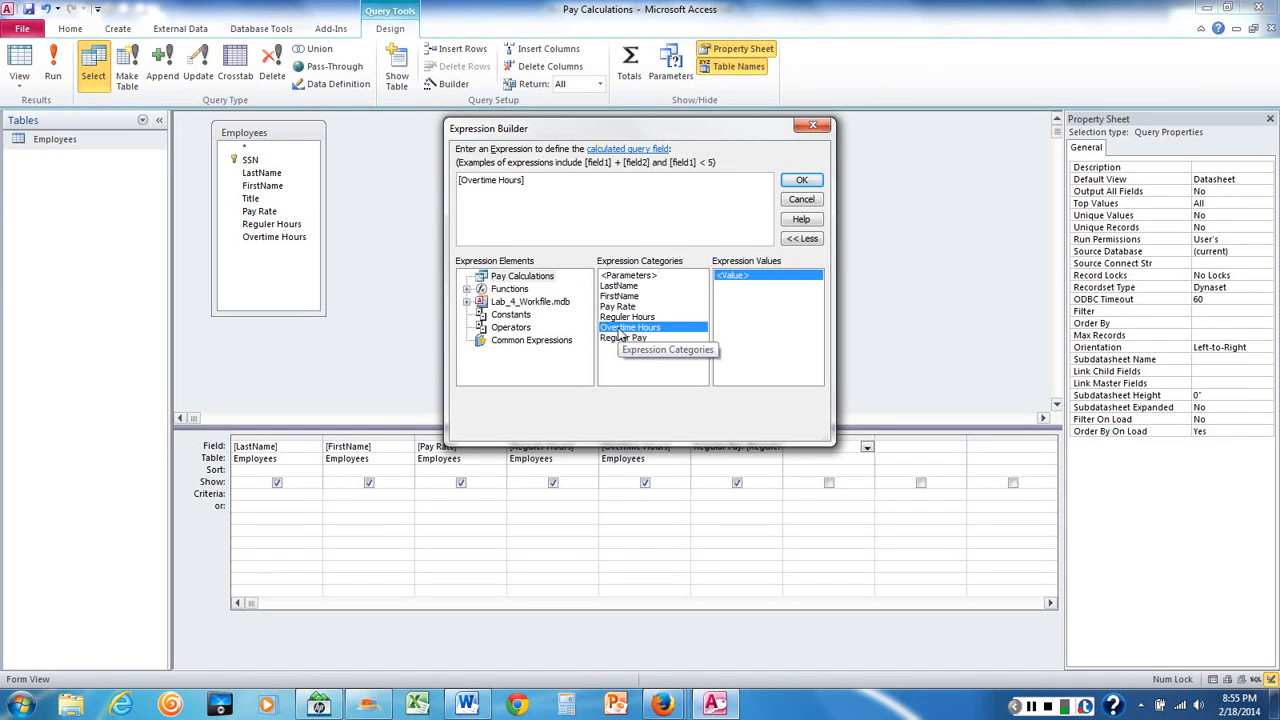
text(*)
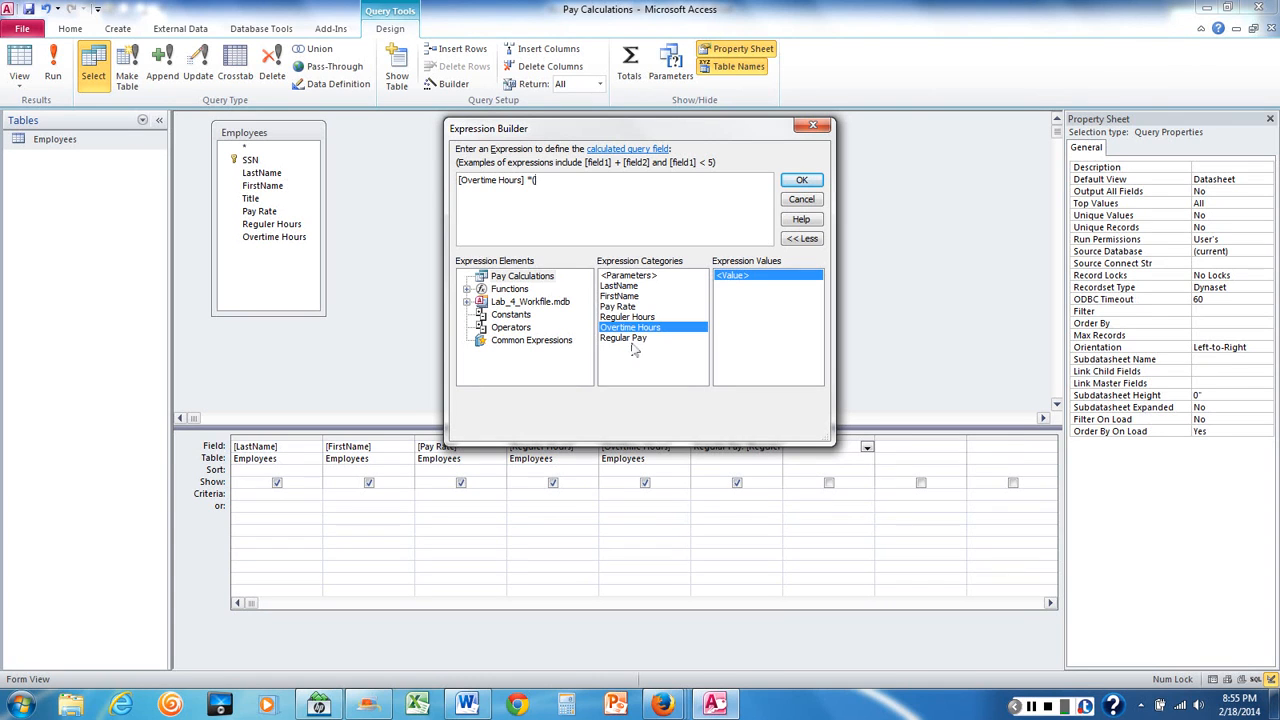
double_click(634, 310)
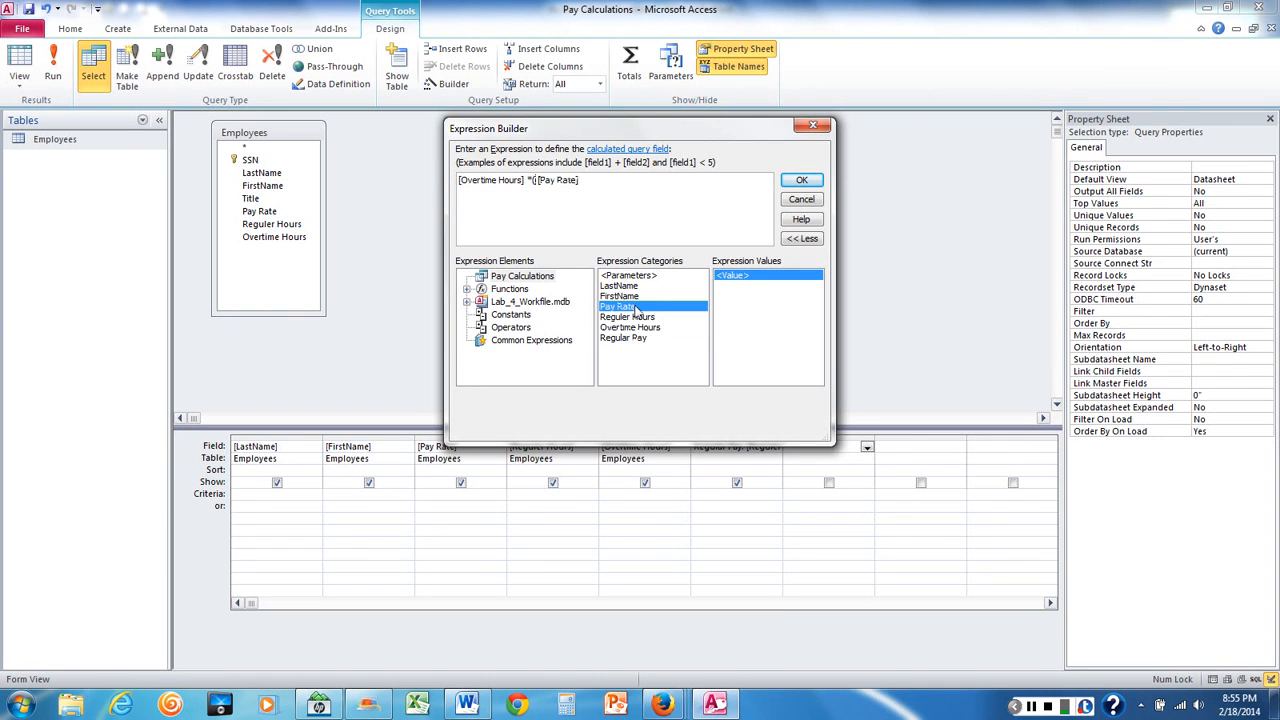
text(*1.5))
click(801, 179)
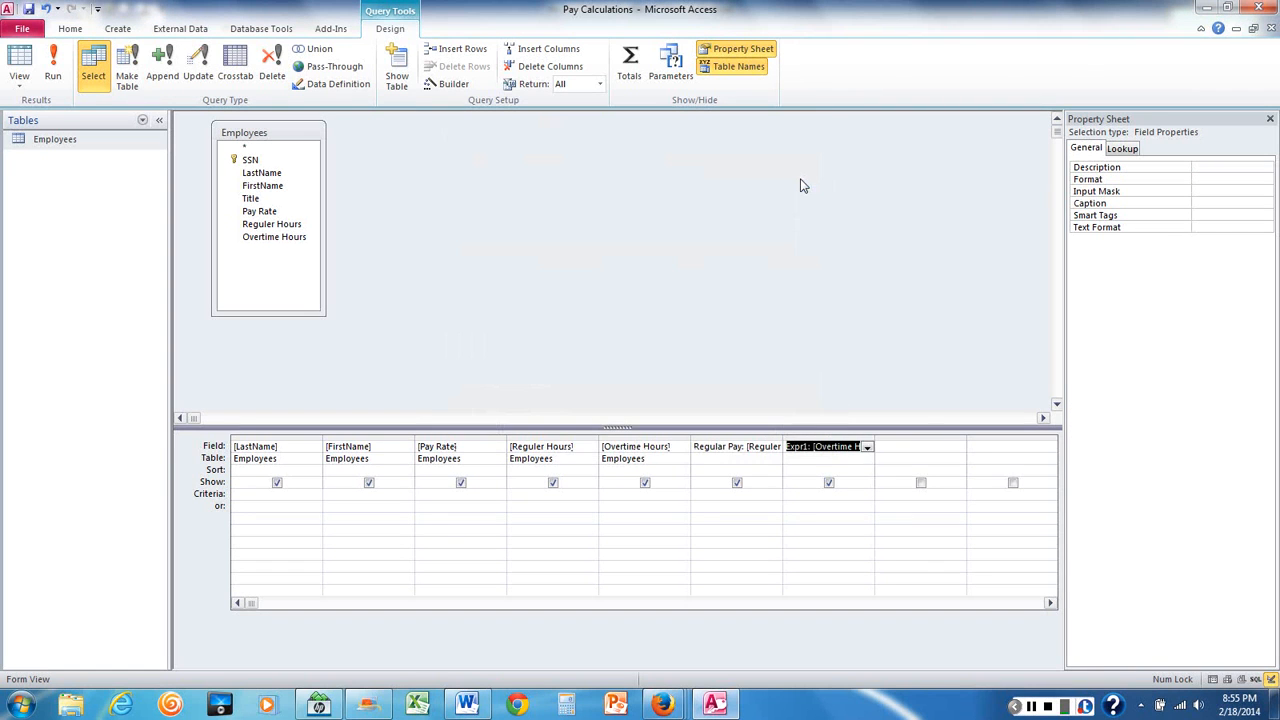
Step: Rename the calculated field Expr1 as Overtime Pay, keeping the colon and expression
click(802, 450)
drag(806, 447, 791, 454)
click(791, 450)
key(Left)
key(Left)
key(Left)
key(Left)
key(Left)
key(Left)
key(Left)
key(Left)
key(Left)
key(Left)
key(Left)
key(BackSpace)
key(BackSpace)
key(BackSpace)
key(BackSpace)
key(BackSpace)
key(BackSpace)
text(O)
text(vew)
key(BackSpace)
key(BackSpace)
text(rtime Pay)
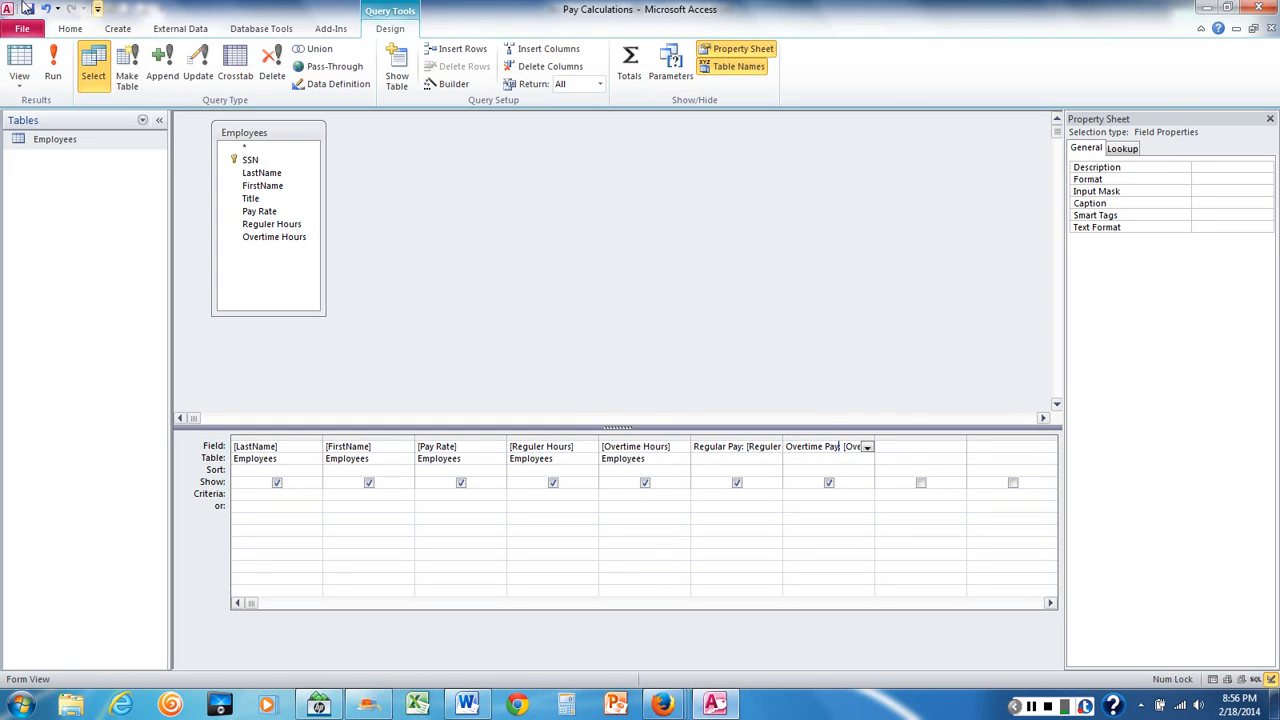
Step: Run the query and fit the Overtime Pay and Regular Pay column widths to their contents
click(54, 76)
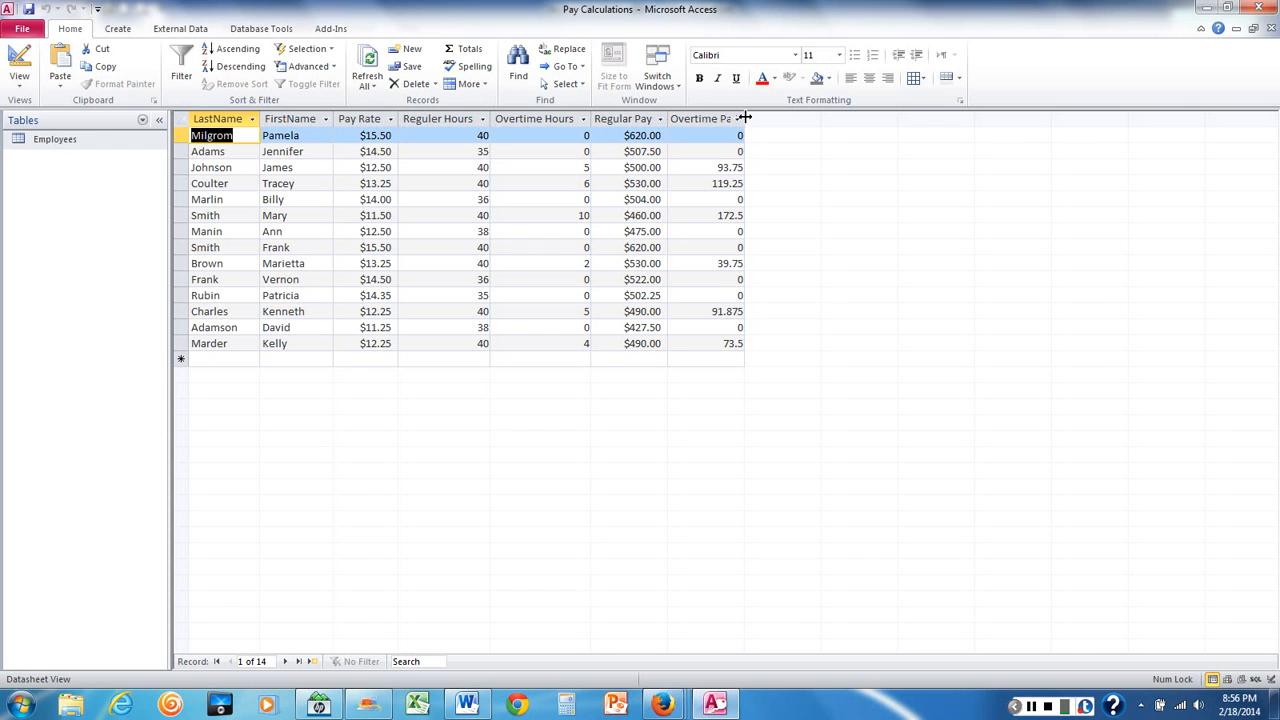
double_click(744, 118)
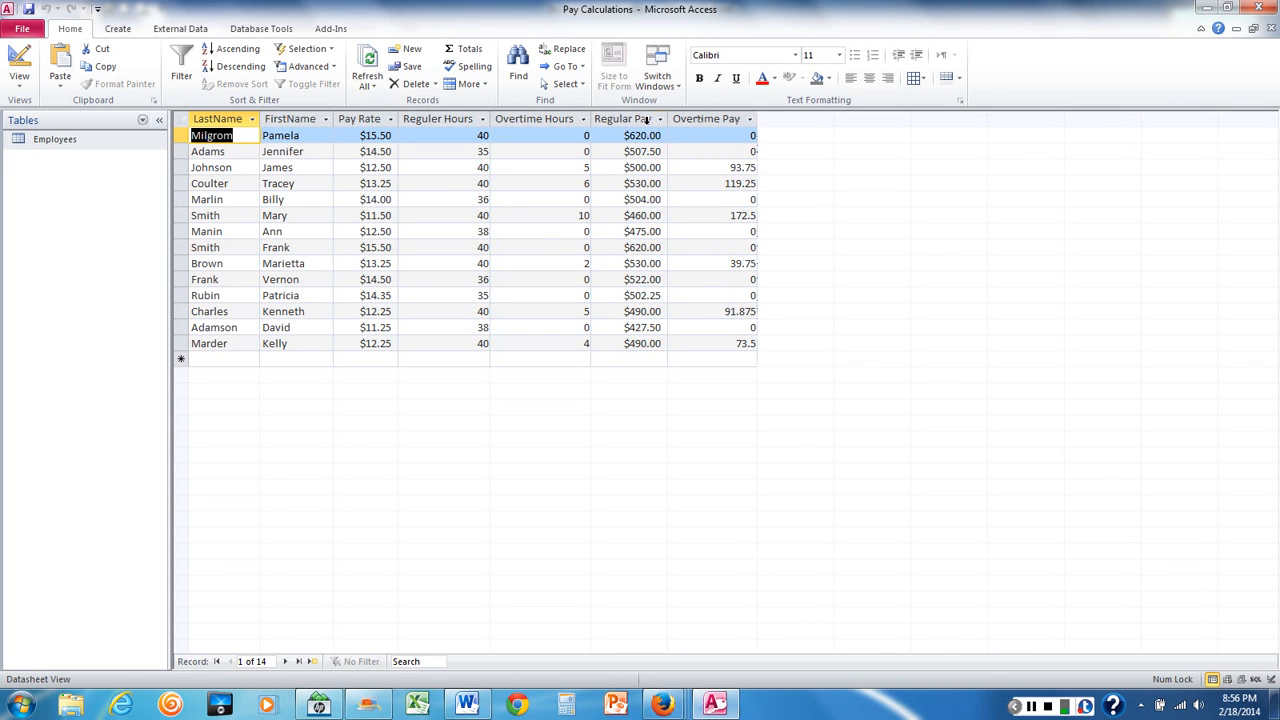
double_click(667, 118)
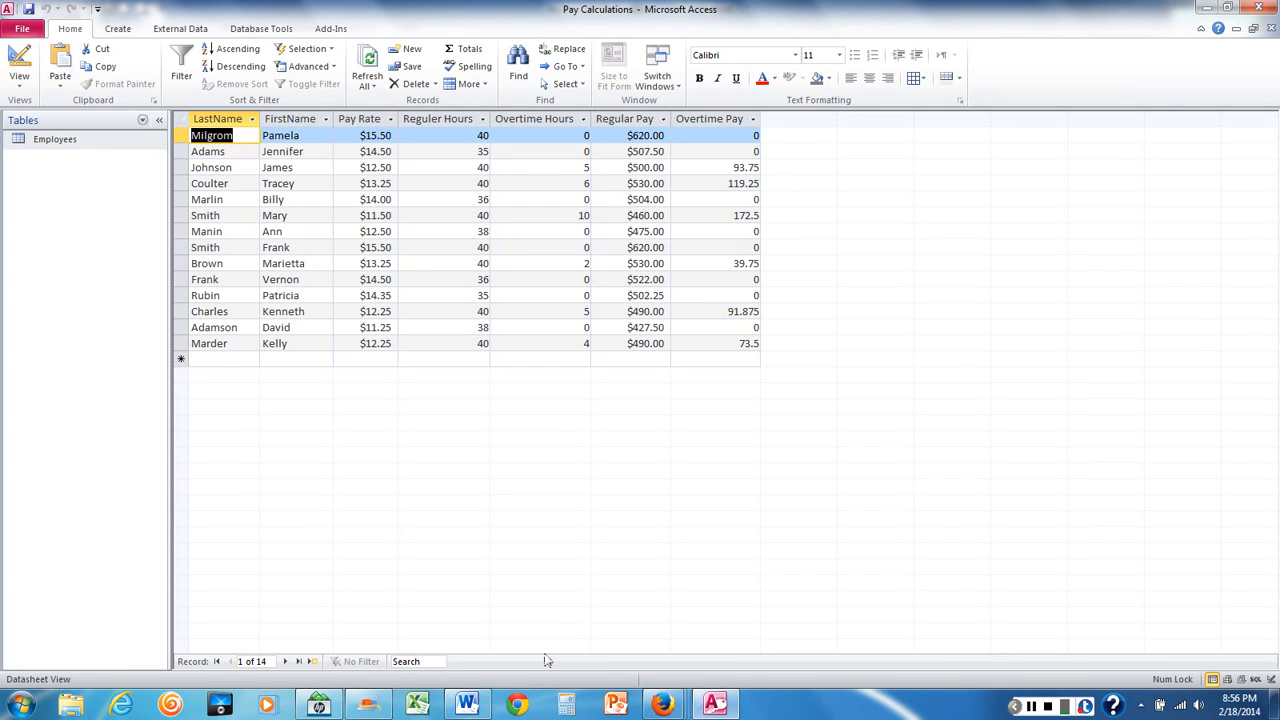
Step: Compare the query's Overtime Pay values with the sample table in the Word document, and return to Access
click(479, 708)
scroll(720, 486, down, 10)
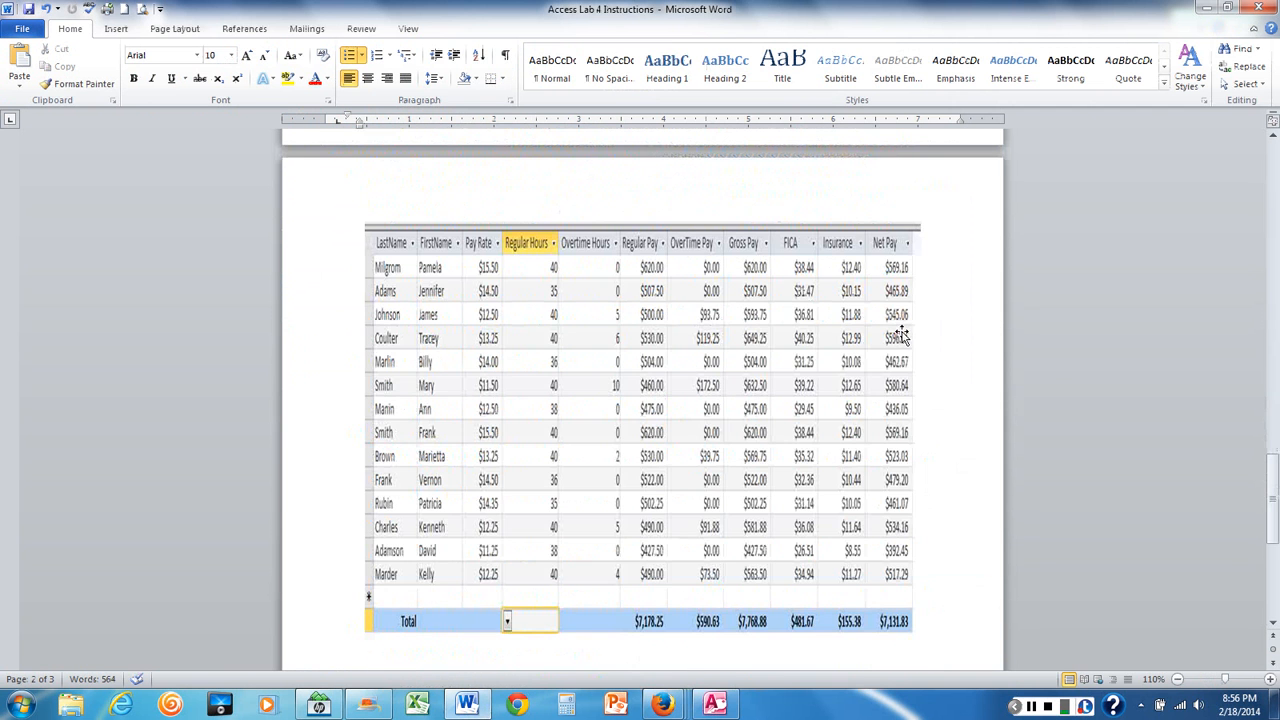
scroll(903, 335, down, 2)
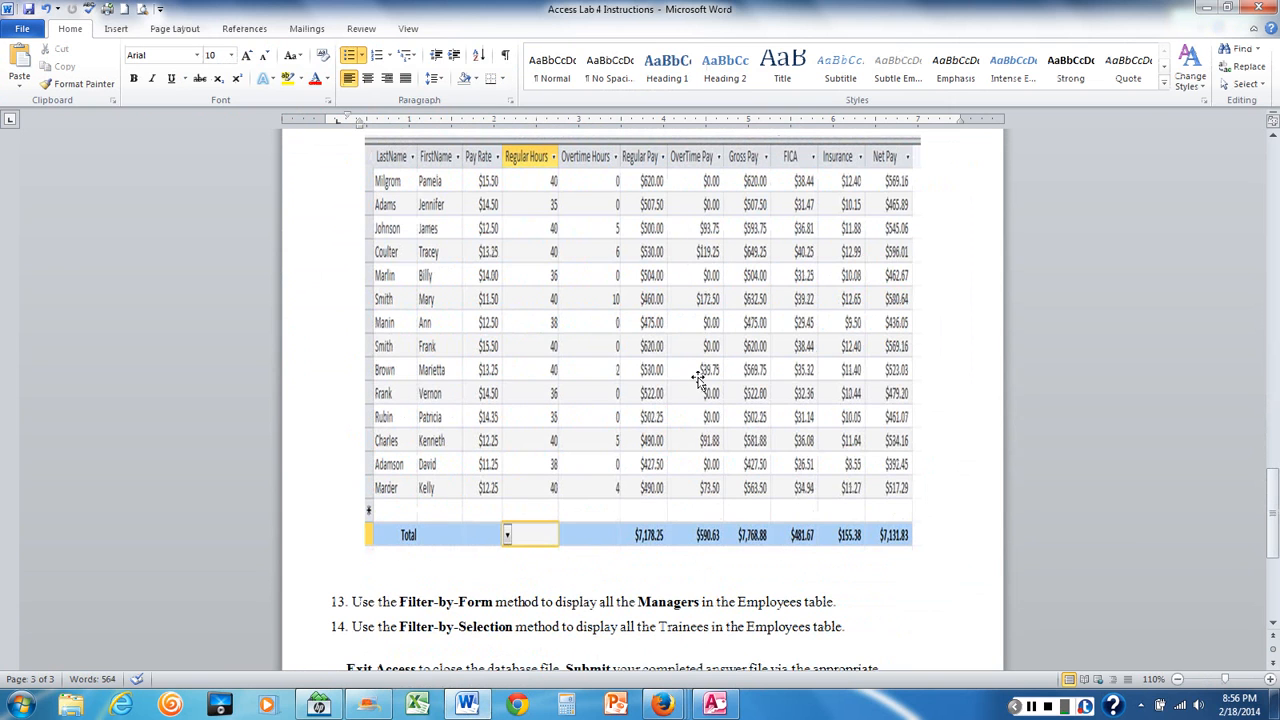
click(715, 705)
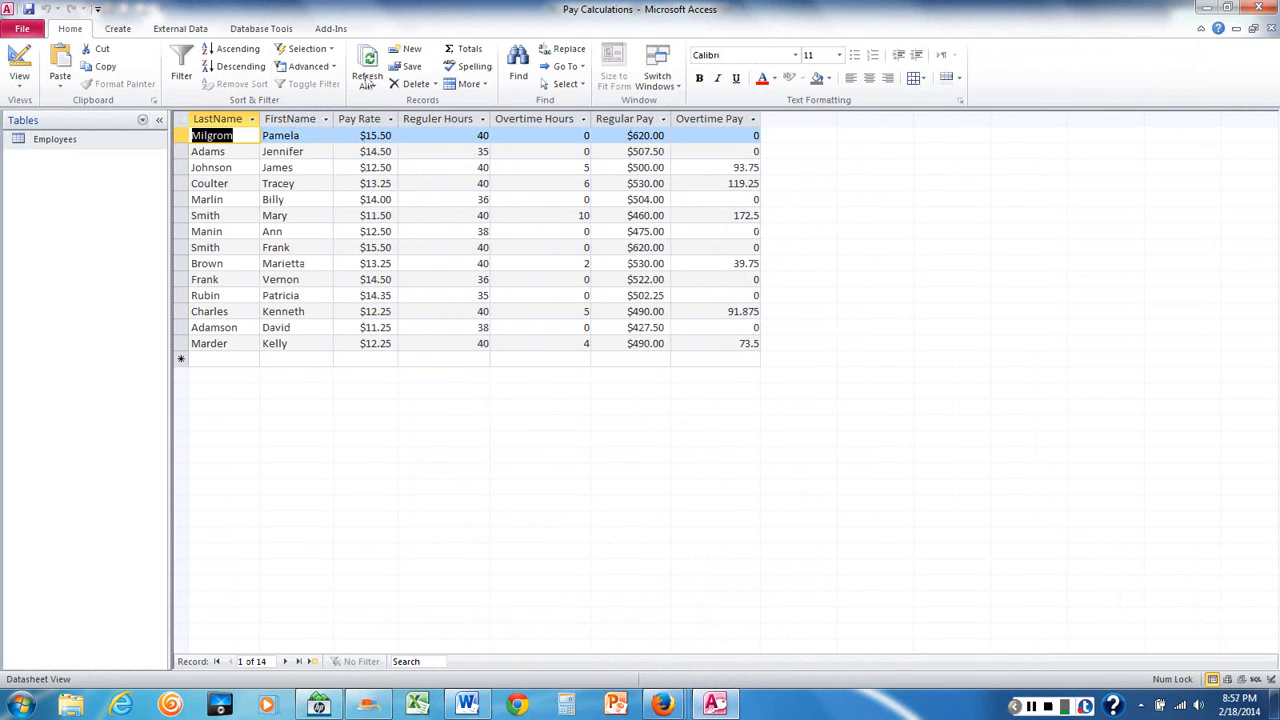
Step: Return to Design View, set the Overtime Pay field's format to Currency, and run the query
click(19, 86)
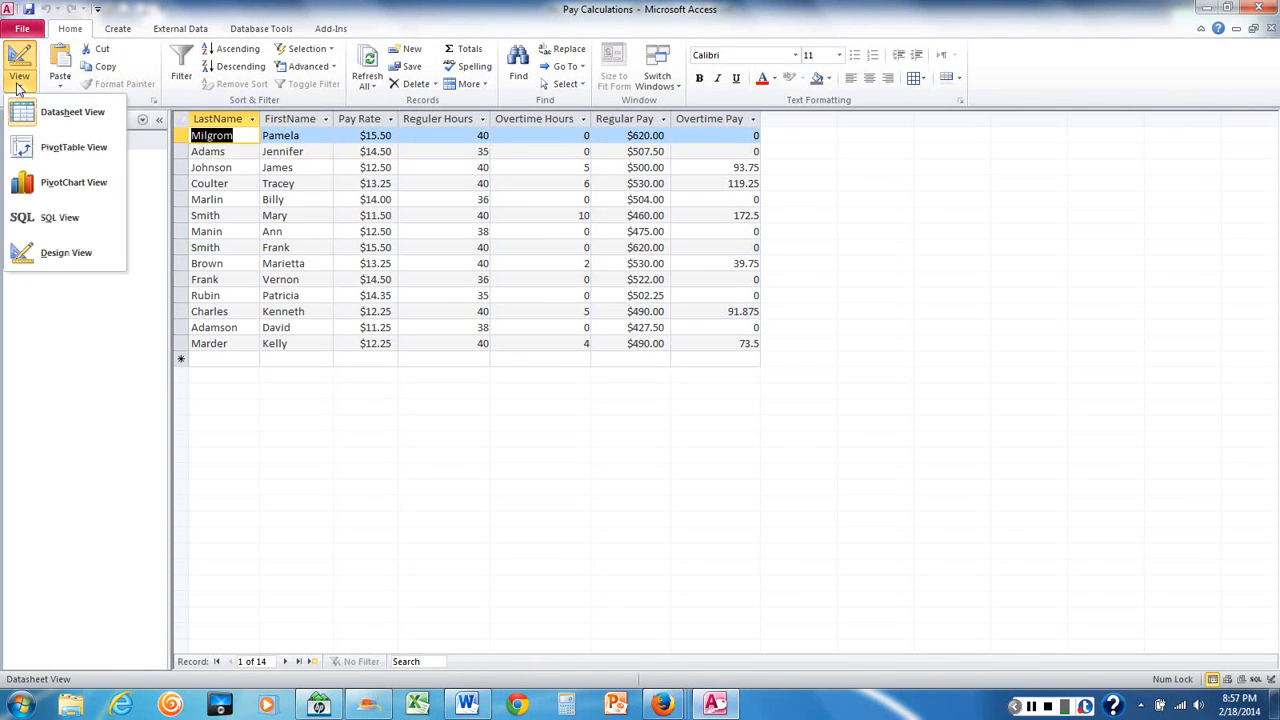
click(53, 255)
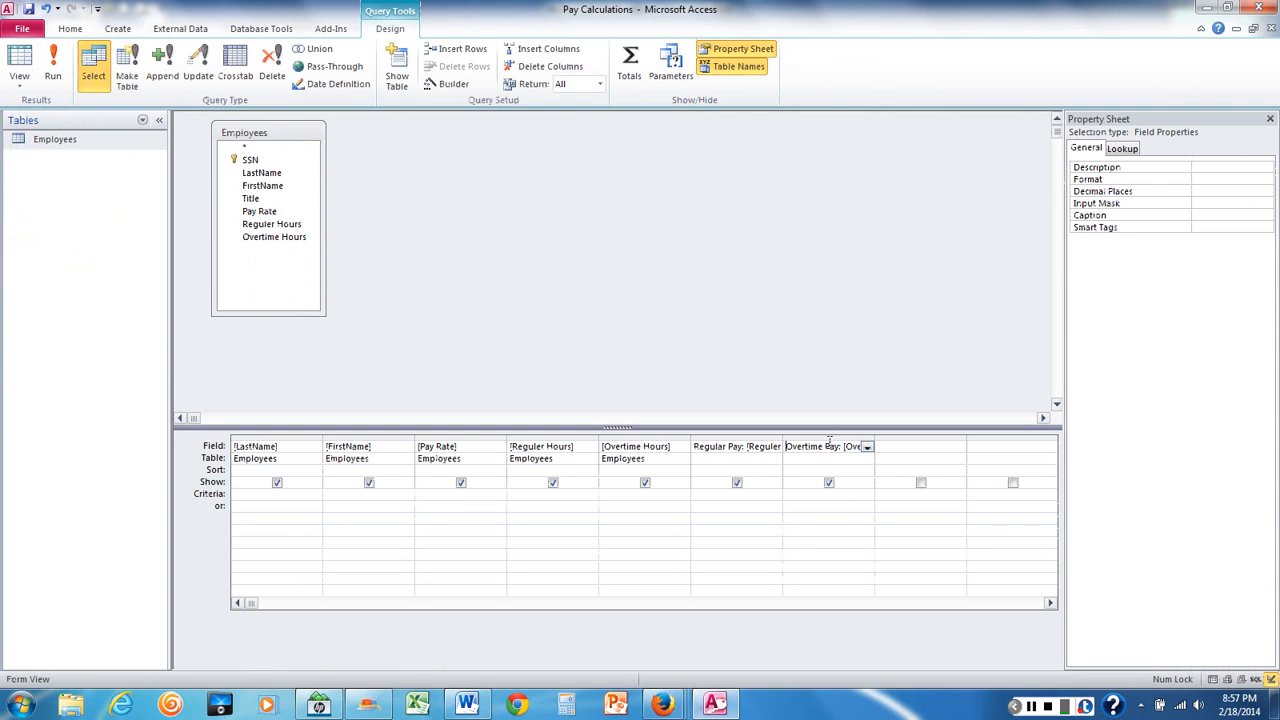
click(823, 446)
click(733, 50)
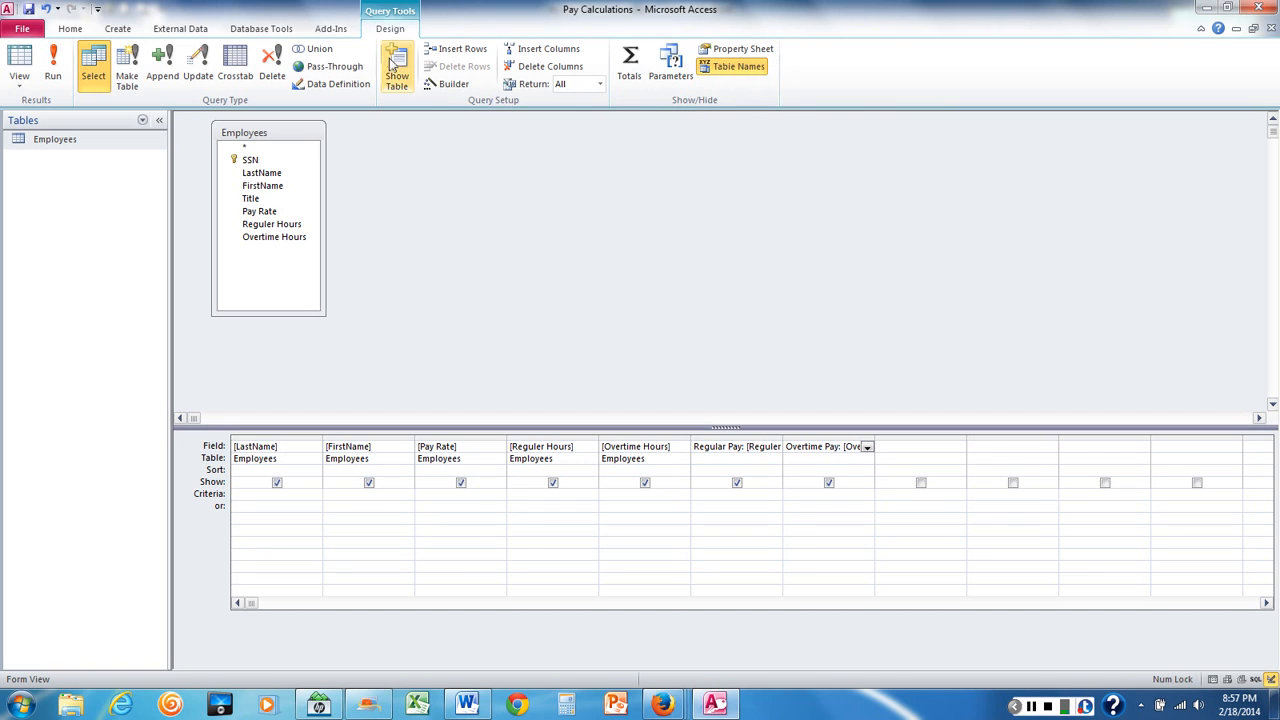
click(737, 49)
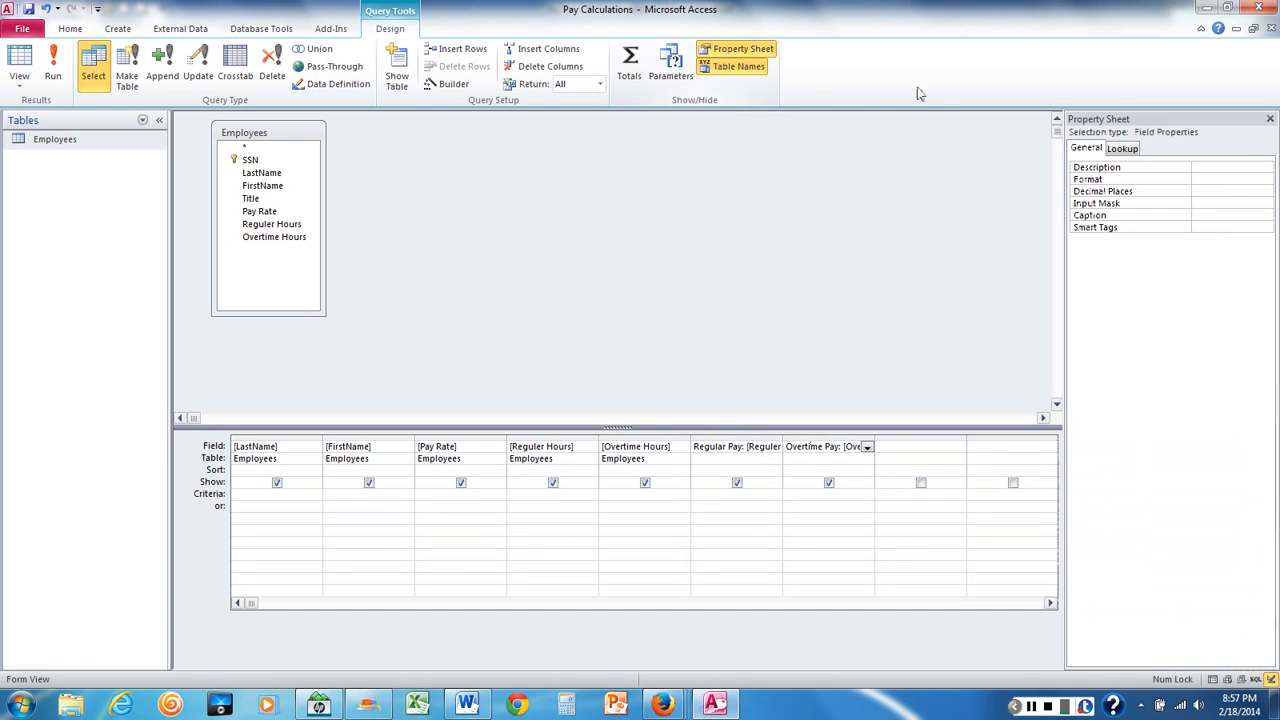
click(1245, 179)
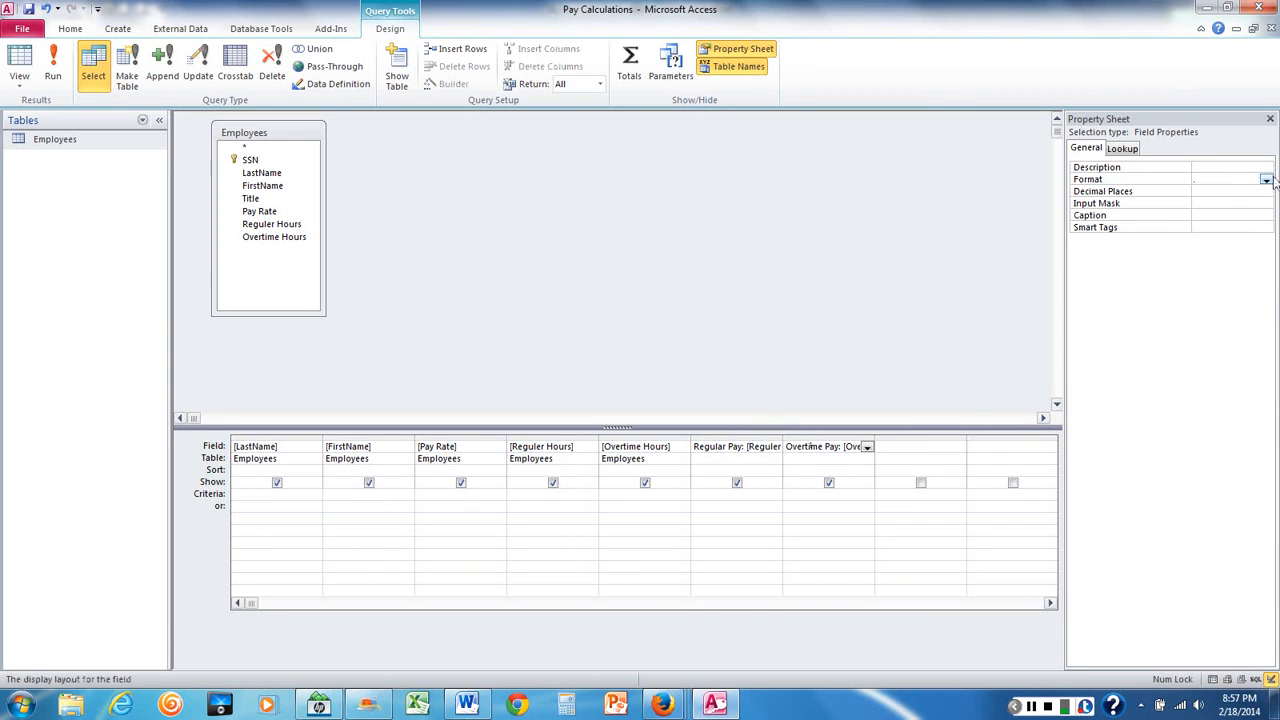
click(1267, 180)
click(1241, 202)
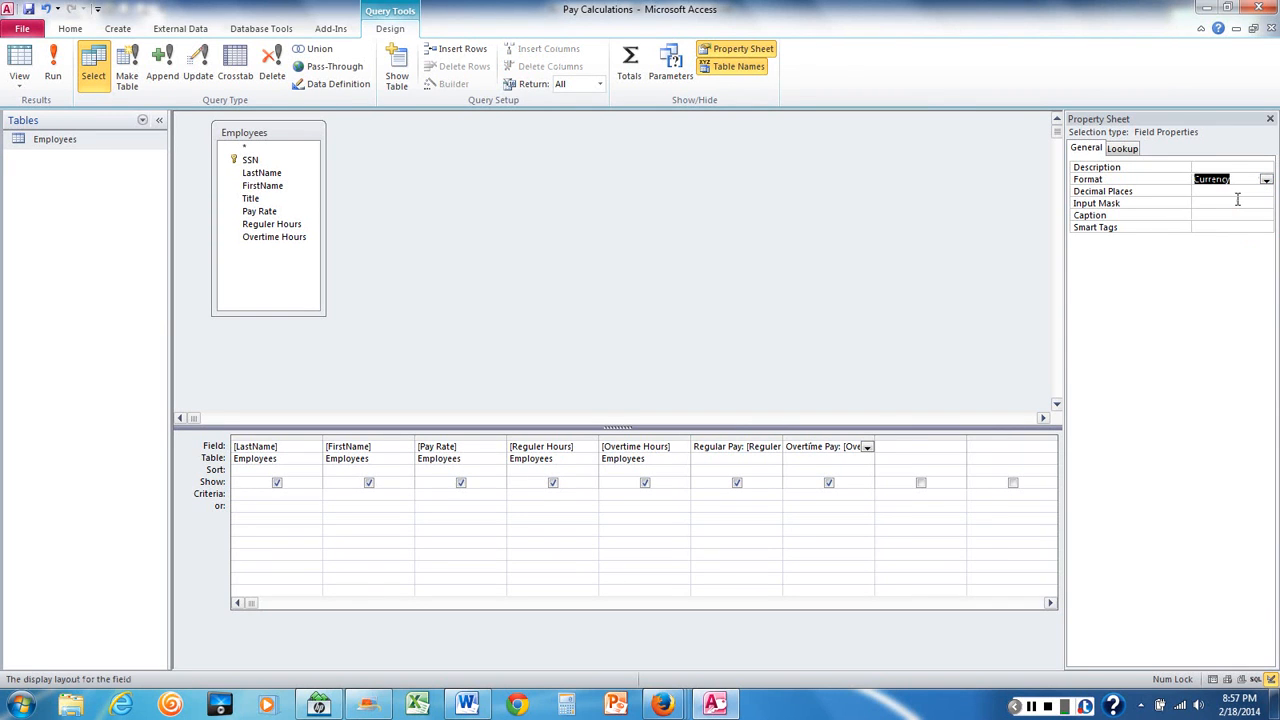
click(53, 70)
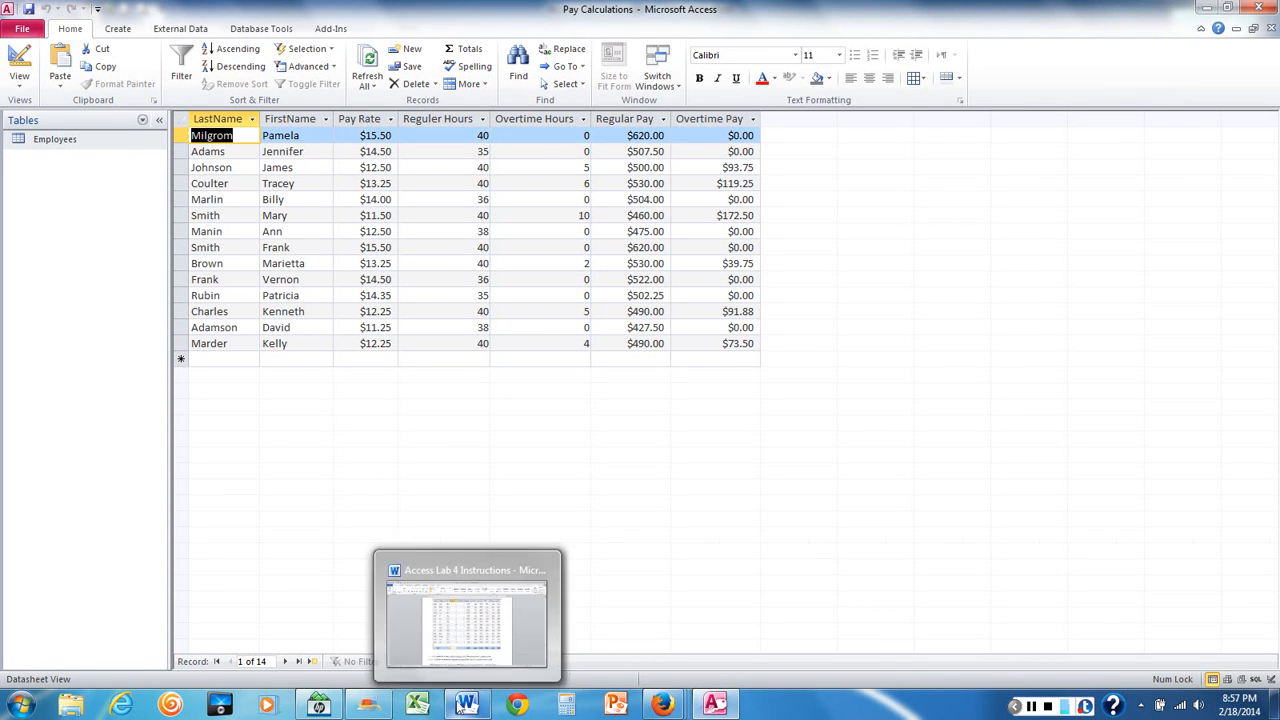
Step: Switch to Word, read the instruction for calculating the Gross Pay field, and return to Access
click(462, 706)
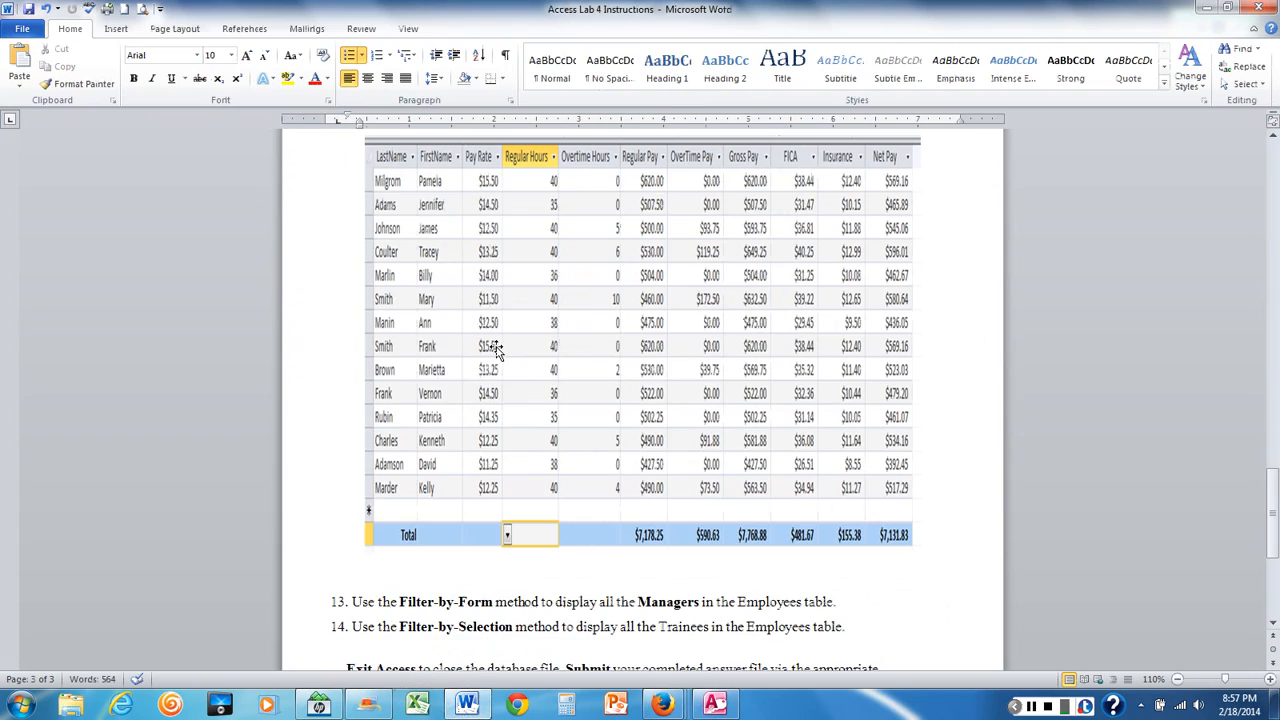
scroll(497, 349, up, 15)
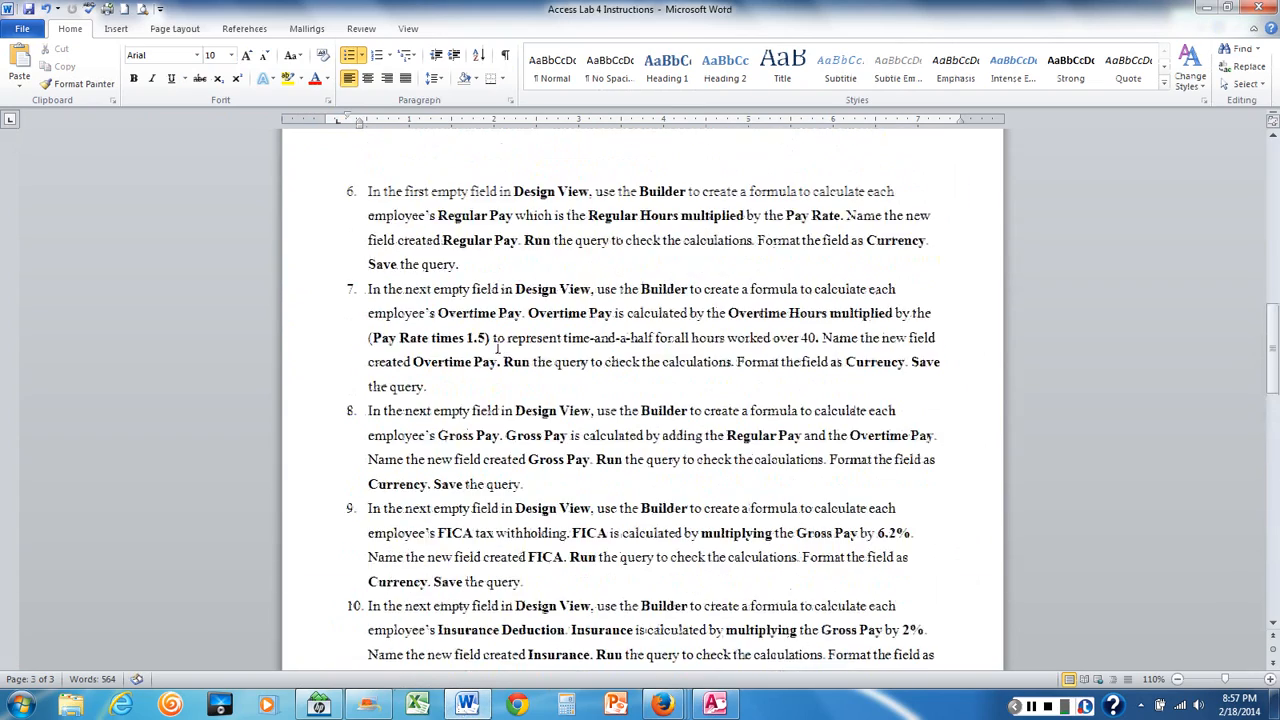
scroll(497, 349, down, 4)
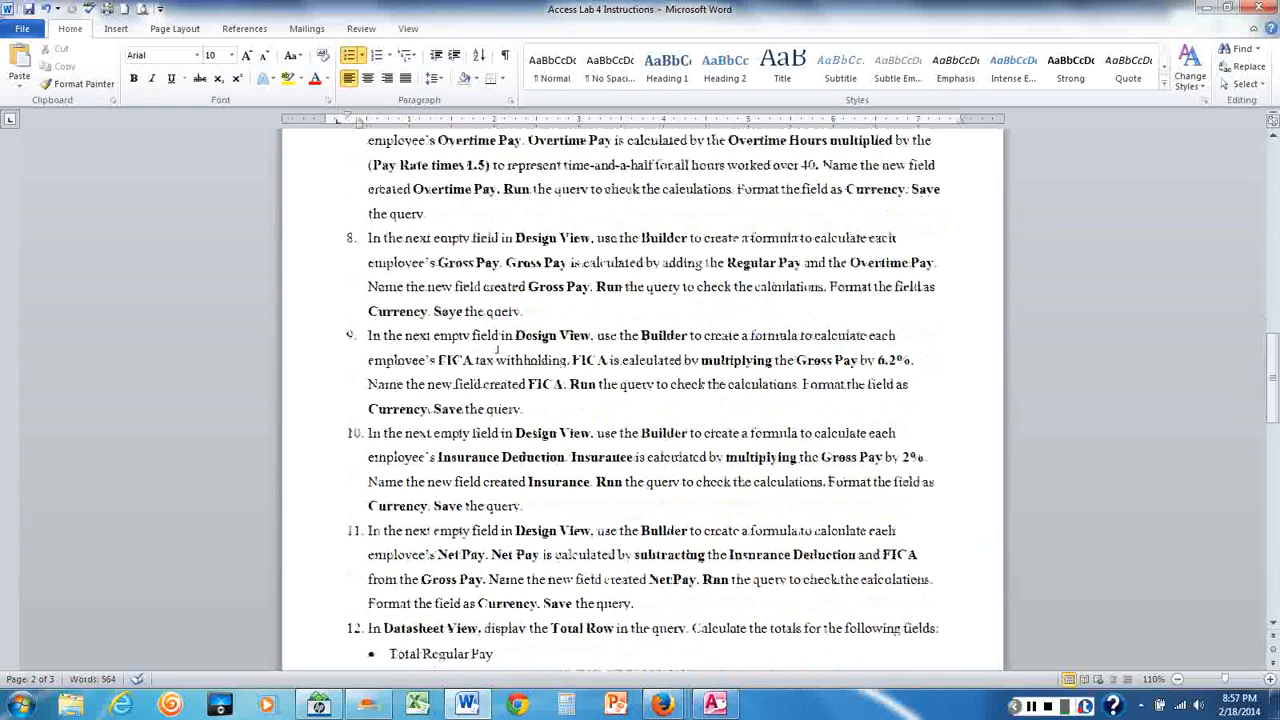
scroll(497, 349, down, 2)
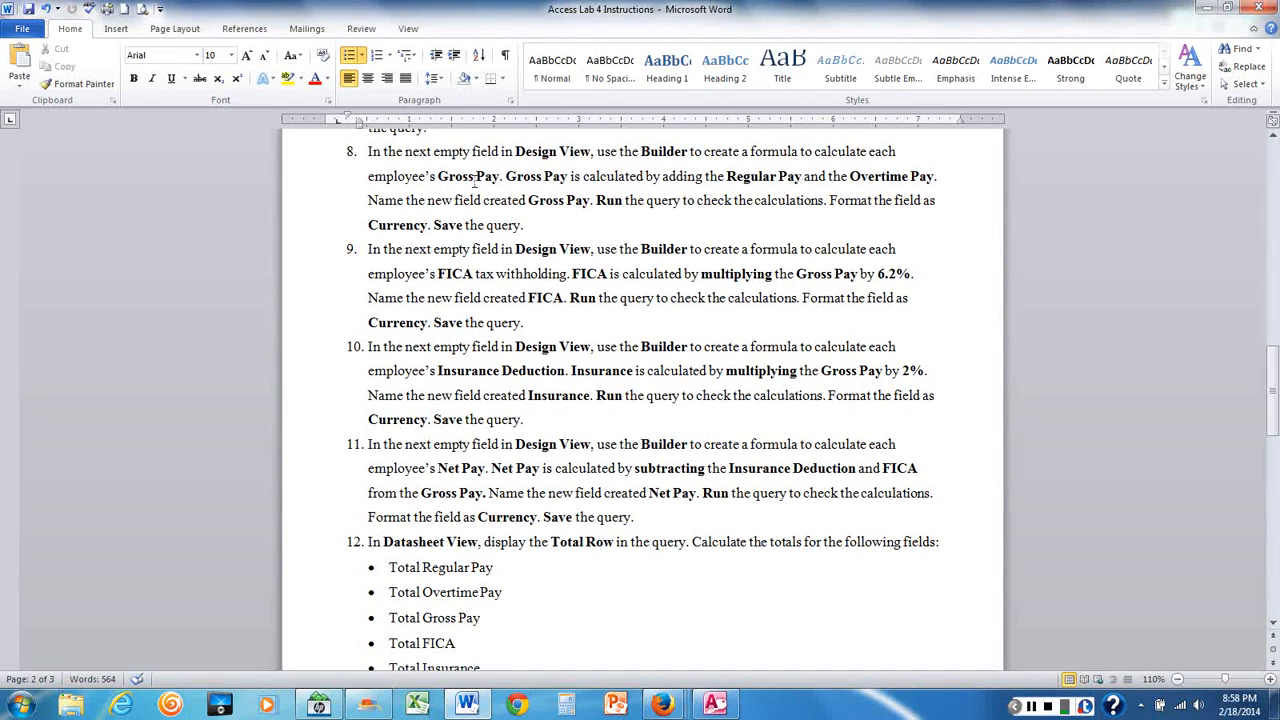
click(714, 704)
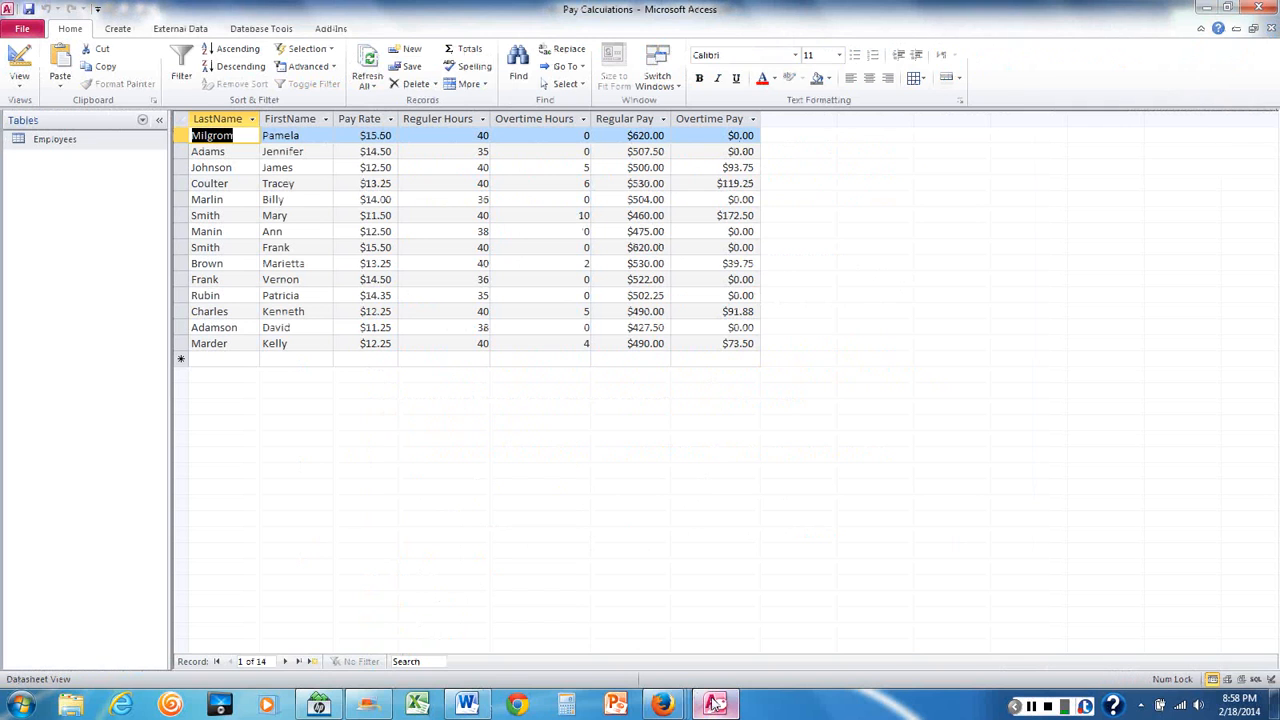
Step: In the query's Design View, build the expression [Regular Pay] + [Overtime Pay] with the Builder in the next empty field
click(20, 80)
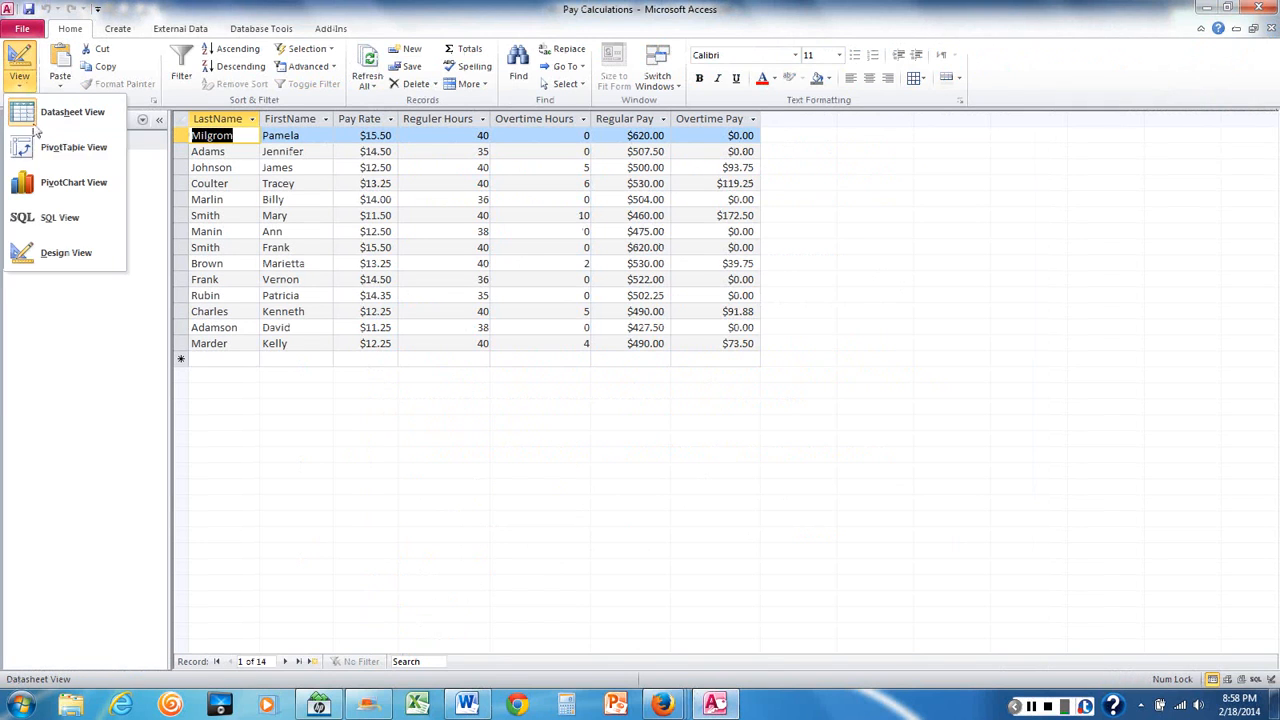
click(66, 253)
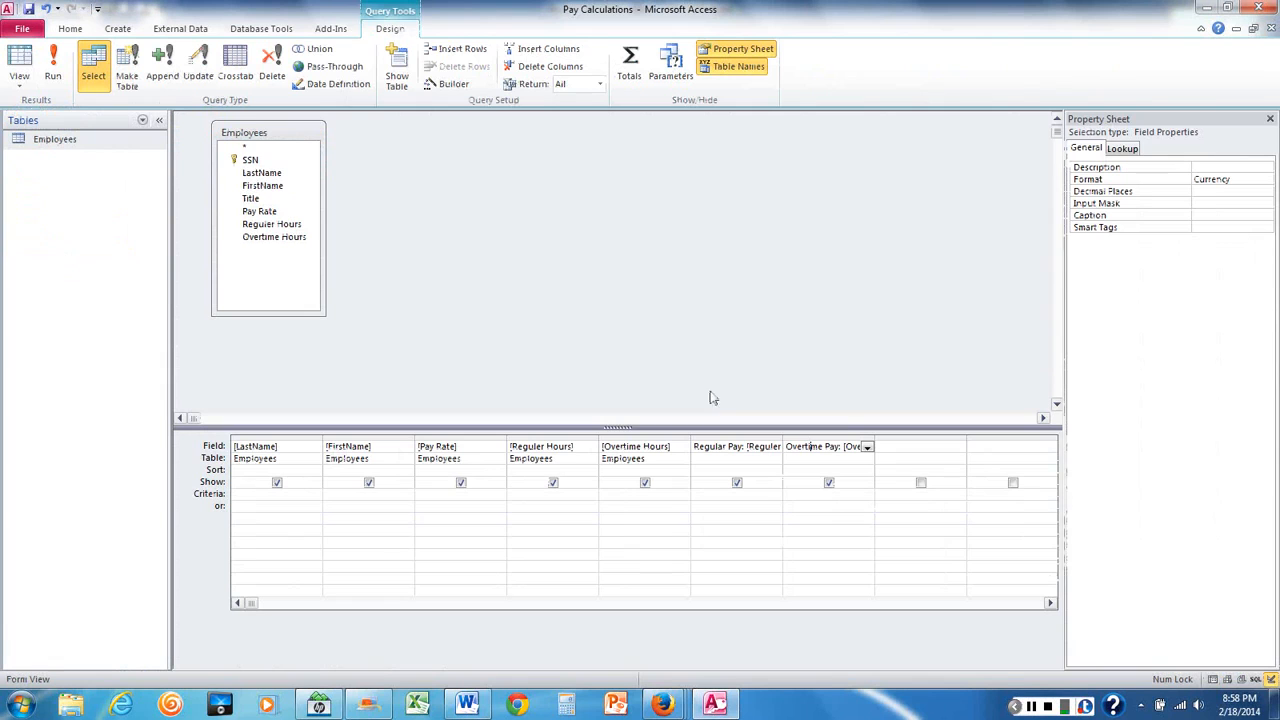
click(906, 446)
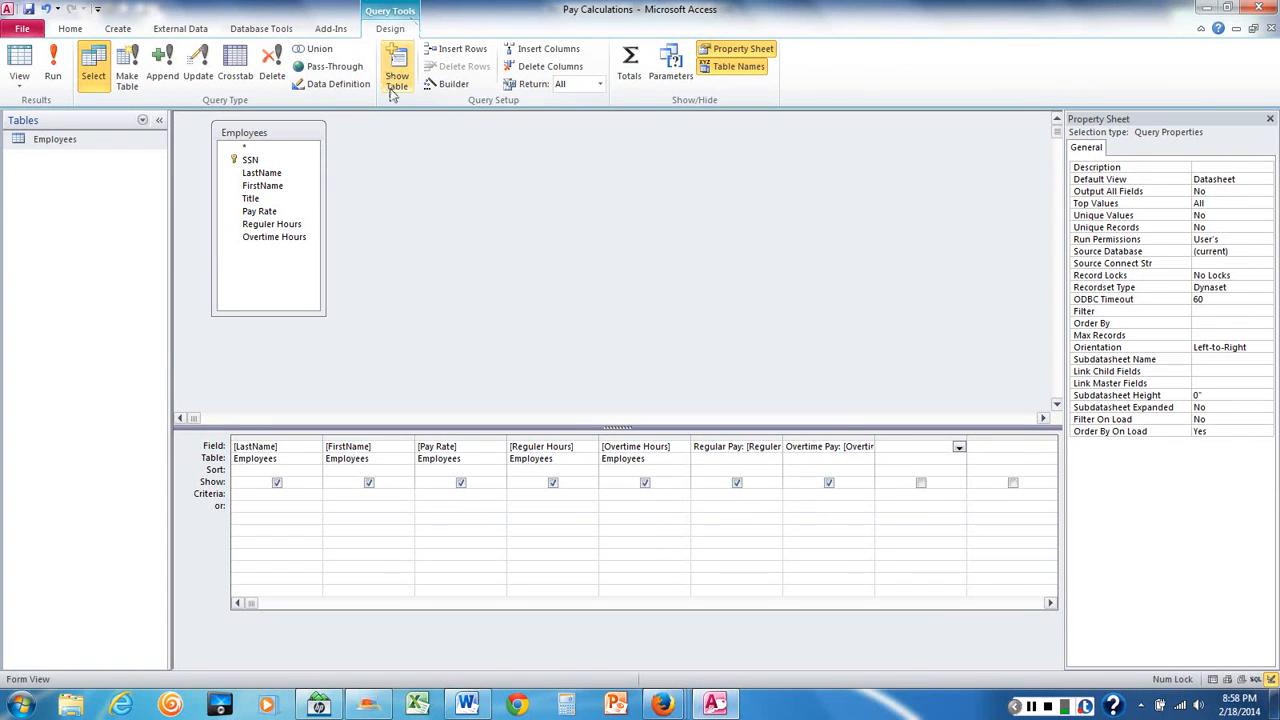
click(455, 86)
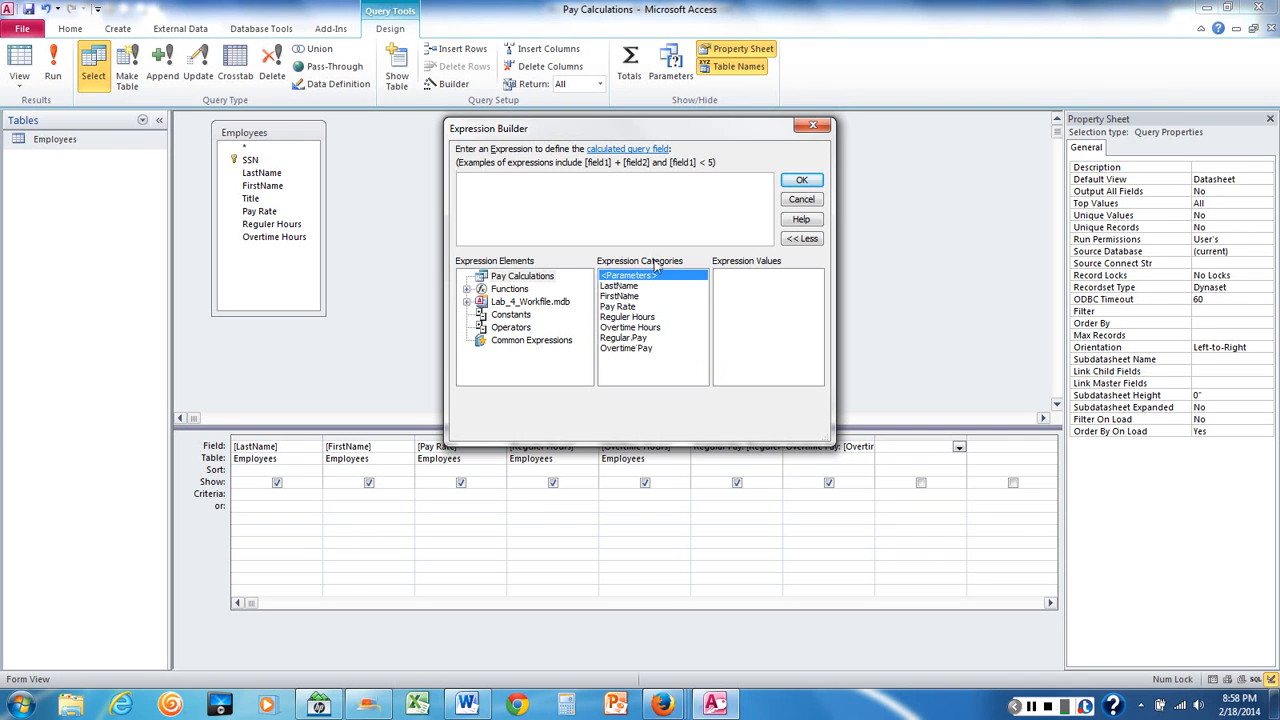
double_click(621, 340)
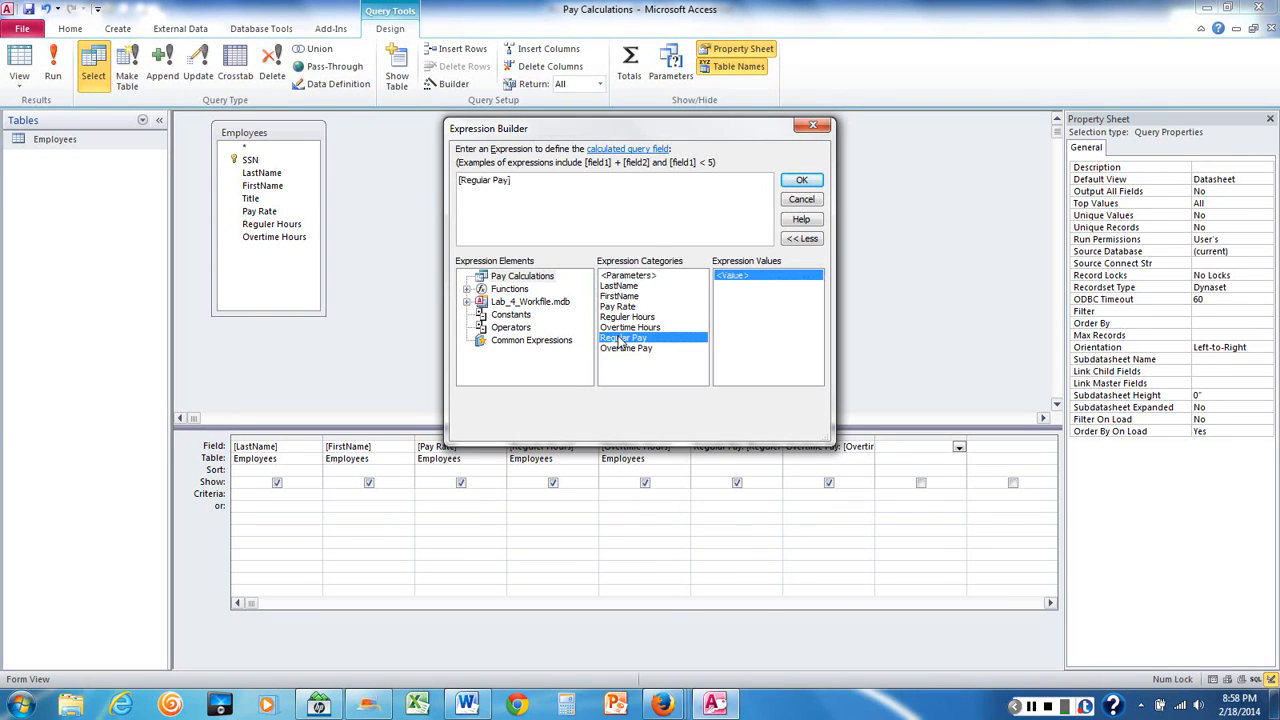
text(+)
double_click(623, 352)
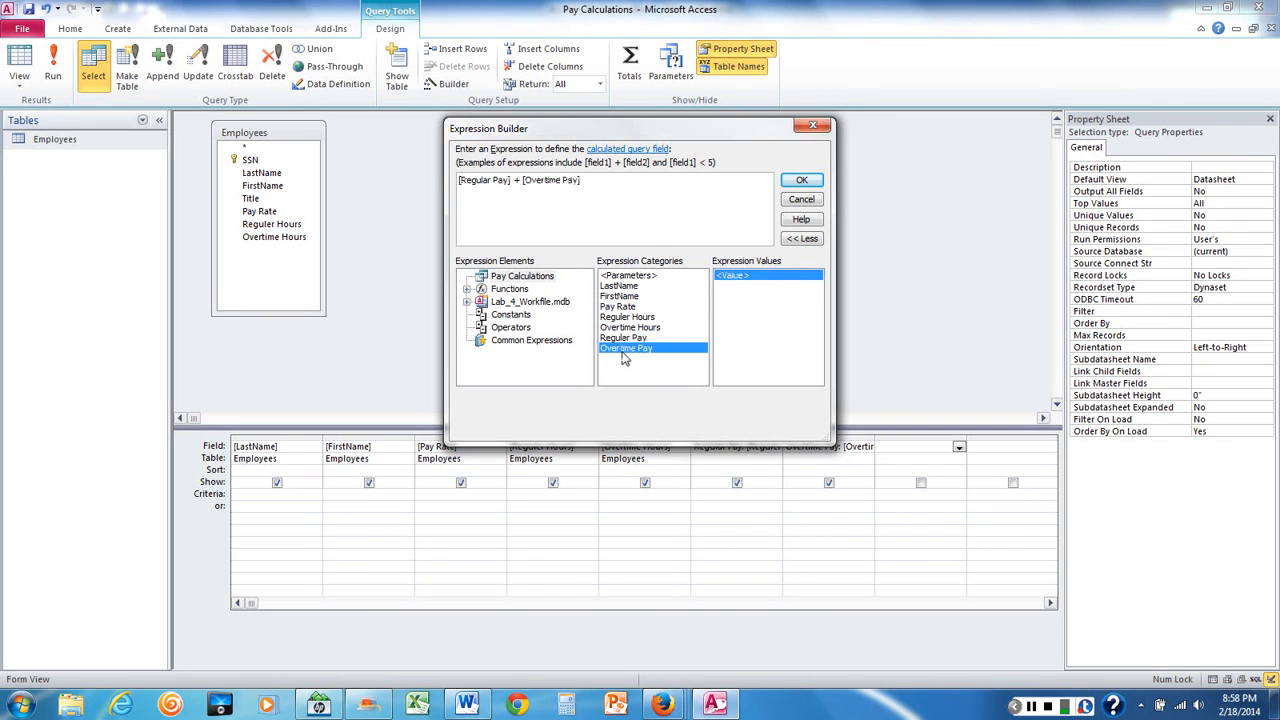
click(801, 180)
Step: Rename the calculated field Expr1 as Gross Pay, keeping the colon and expression, and run the query
click(899, 446)
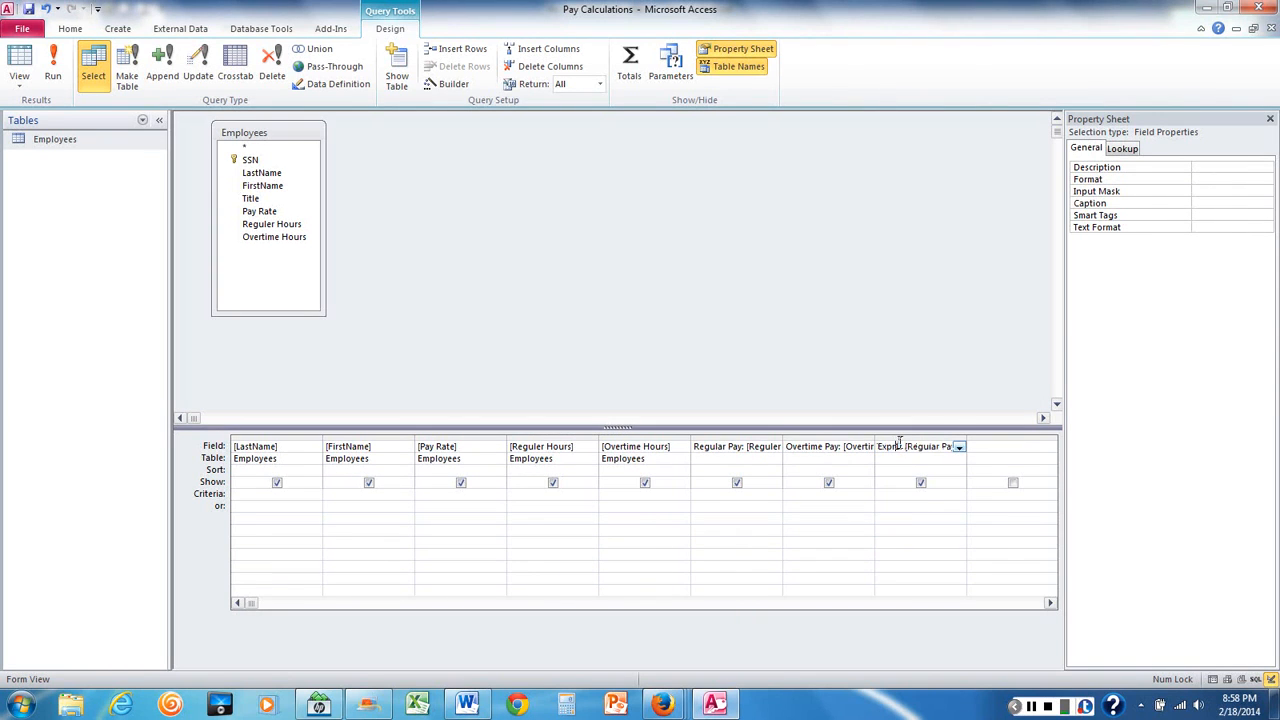
drag(898, 446, 879, 458)
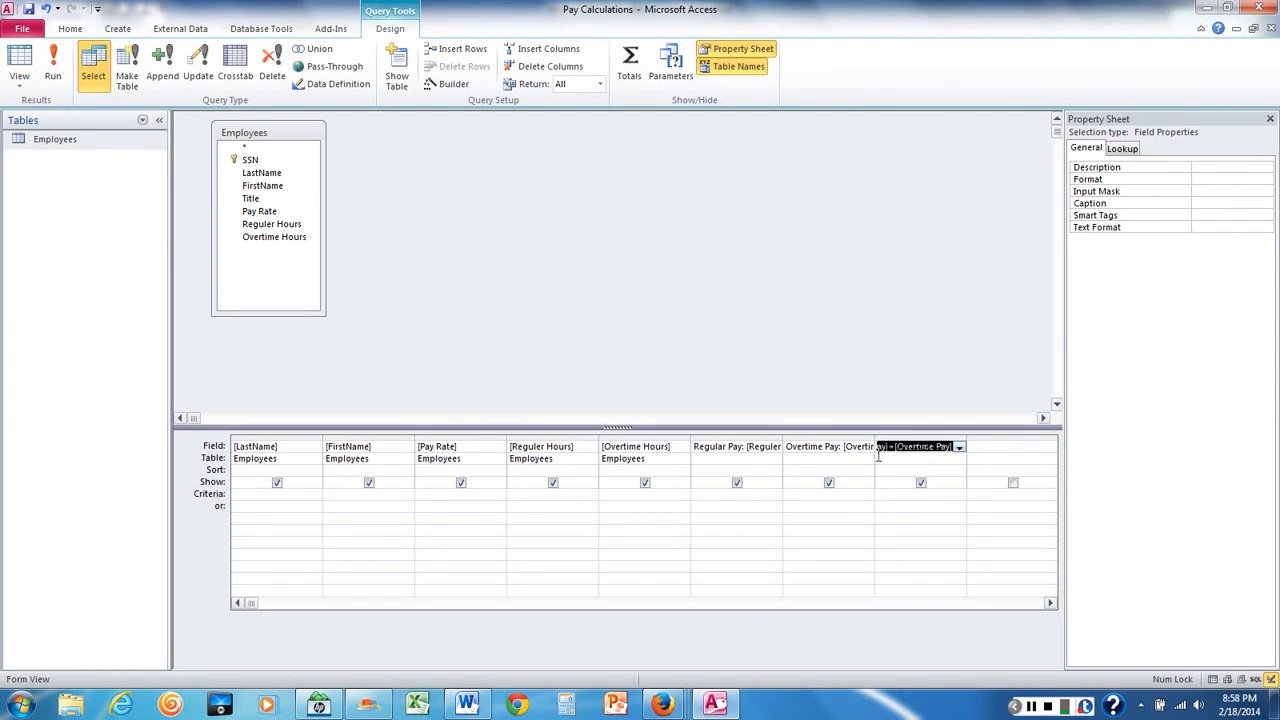
click(890, 451)
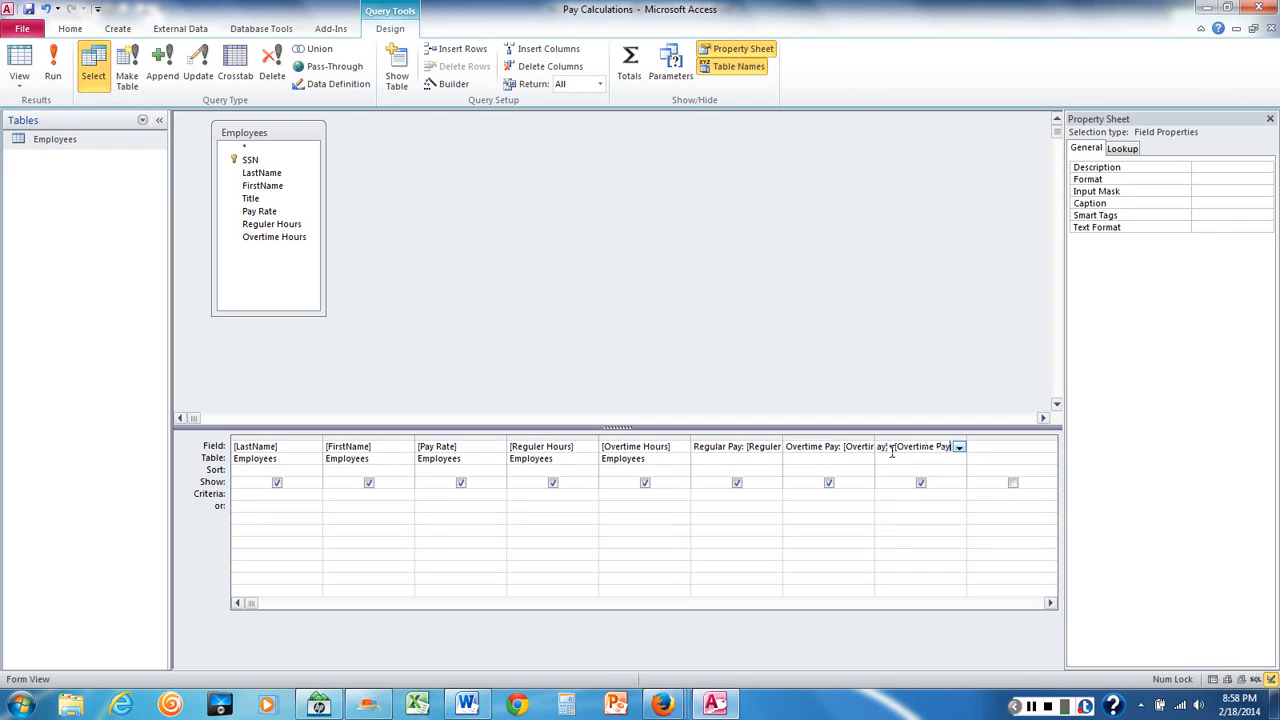
key(Left)
key(Left)
key(Left)
key(Left)
key(Home)
click(902, 446)
key(BackSpace)
key(BackSpace)
key(BackSpace)
key(BackSpace)
key(BackSpace)
text(Gross Pay)
click(53, 78)
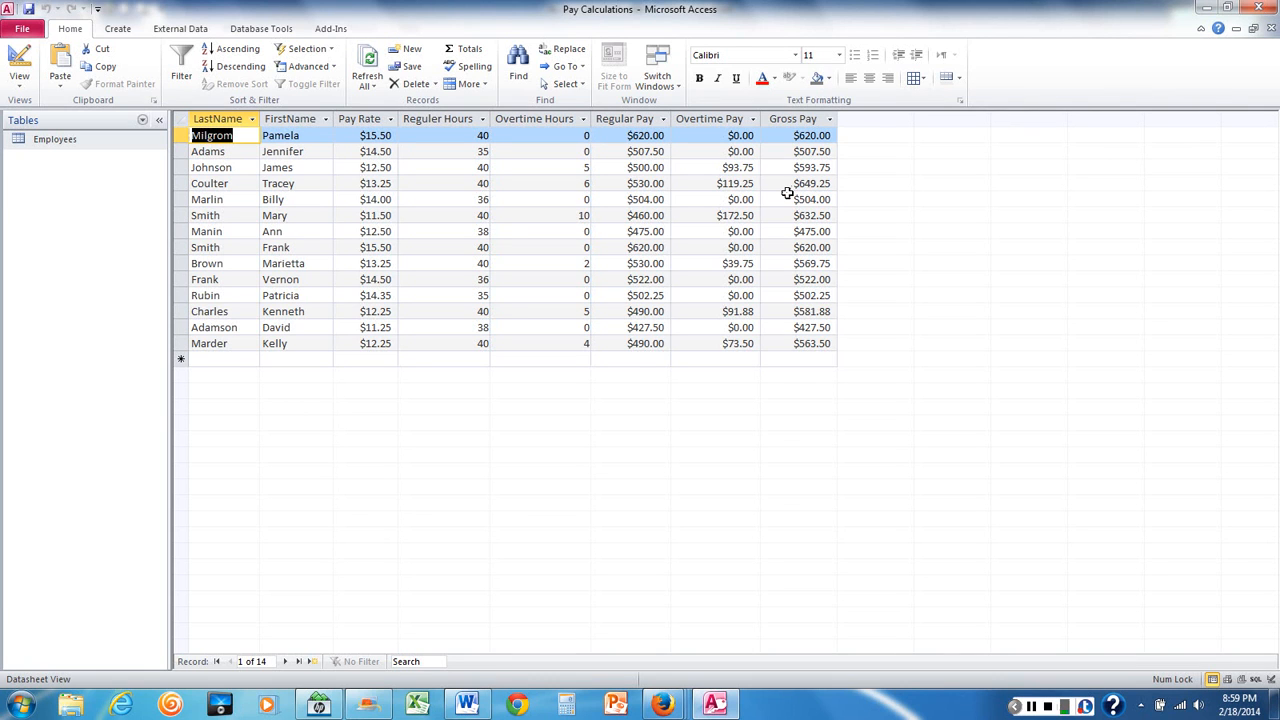
Step: Back in Design View, set the Gross Pay field's format to Currency and run the query again
click(25, 82)
click(60, 251)
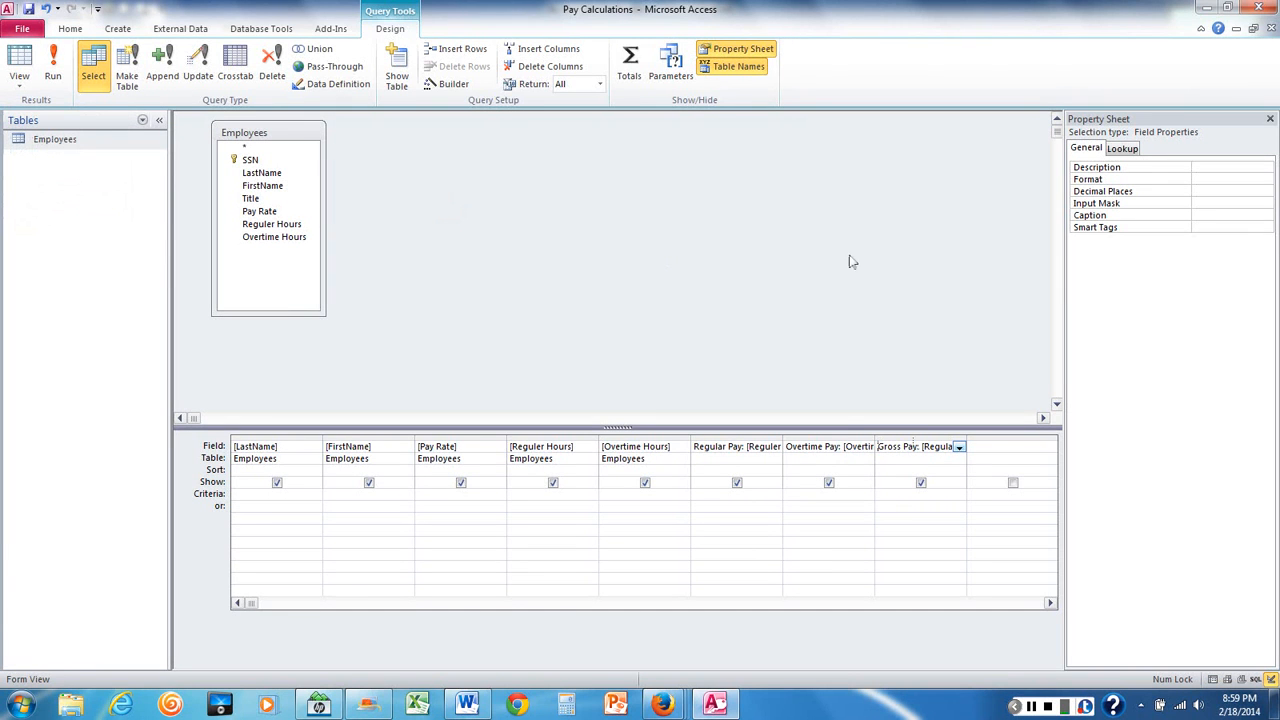
click(904, 447)
click(1205, 176)
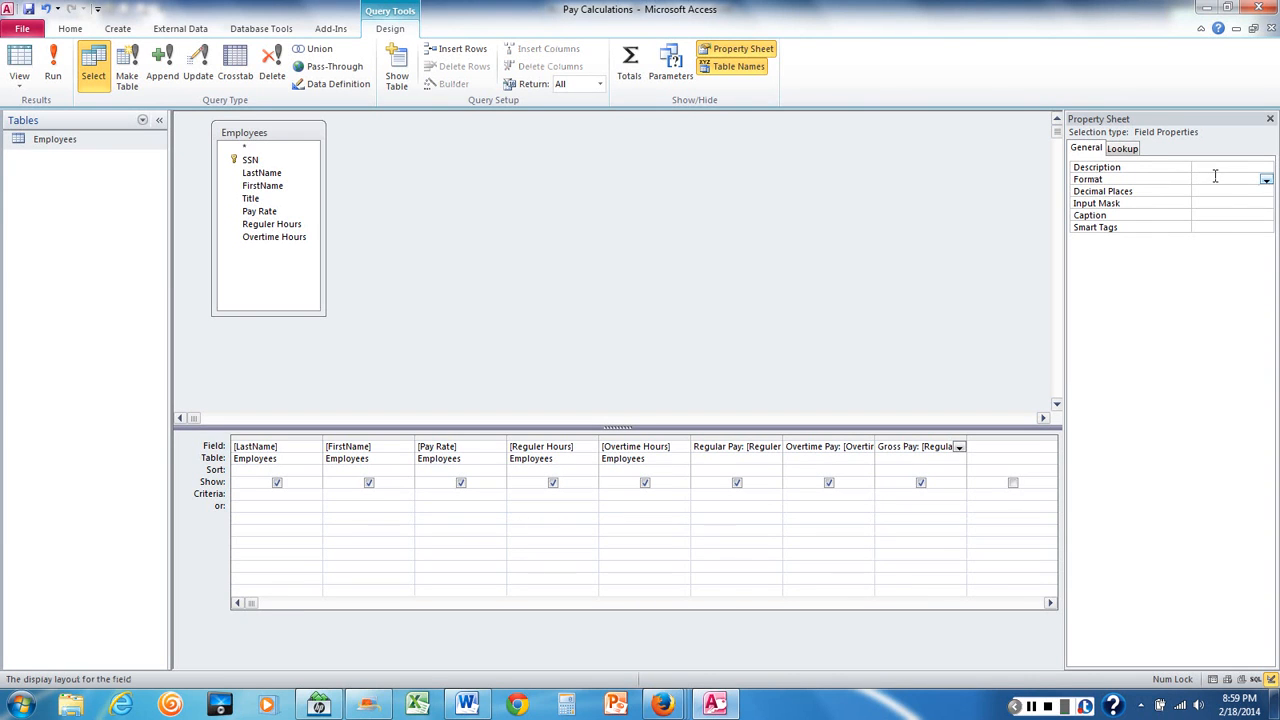
click(1267, 181)
click(1237, 201)
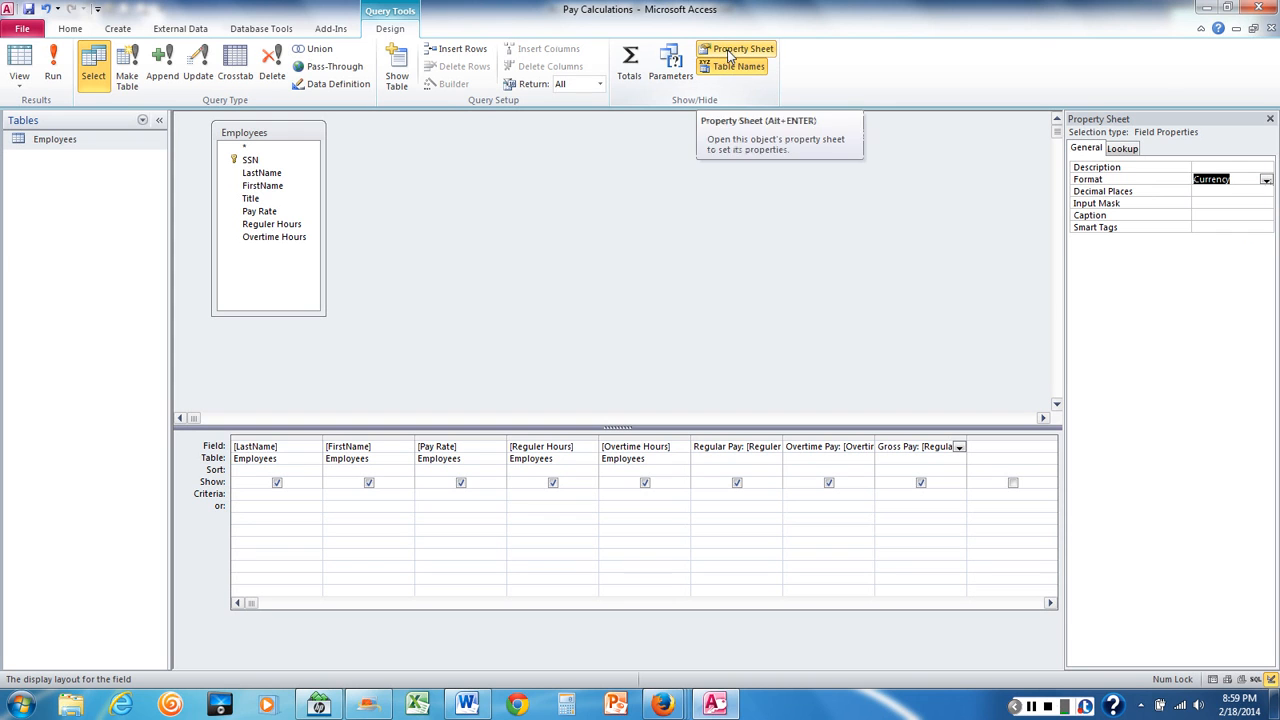
click(53, 70)
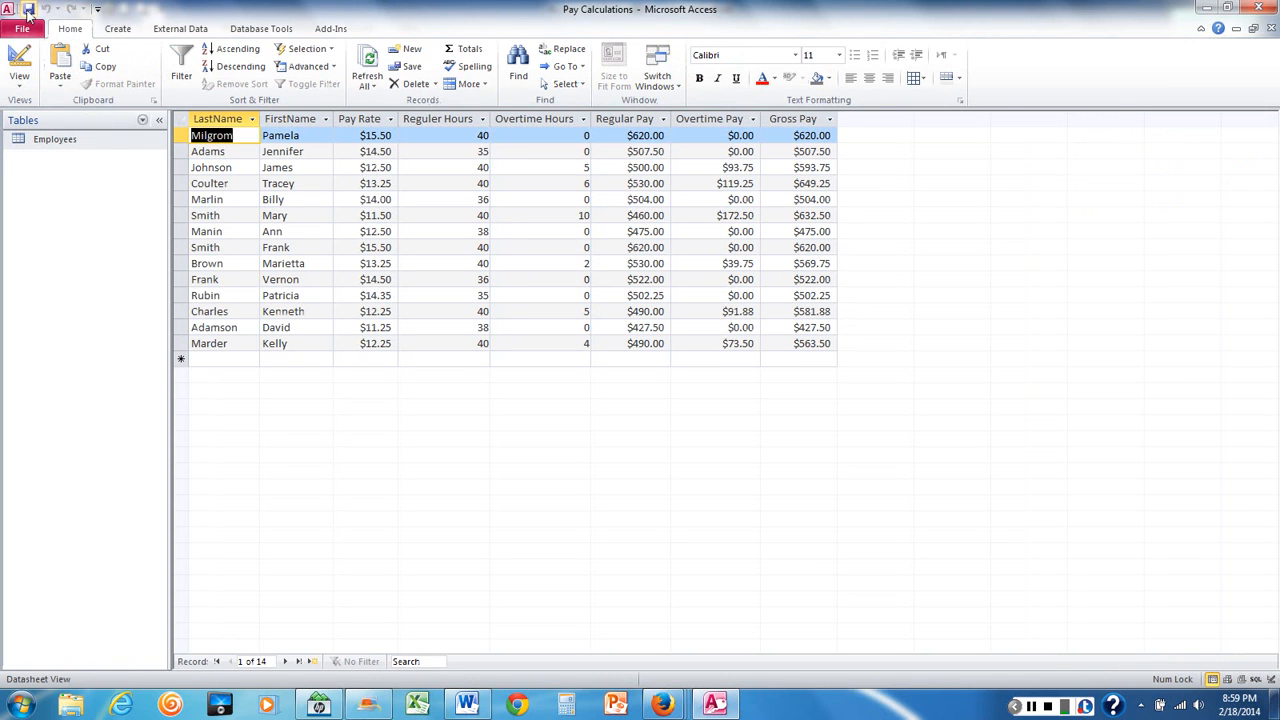
Step: Read the FICA tax withholding instruction in the Word document, return to Access, and dismiss the Search Protect alert
click(478, 704)
scroll(510, 400, down, 2)
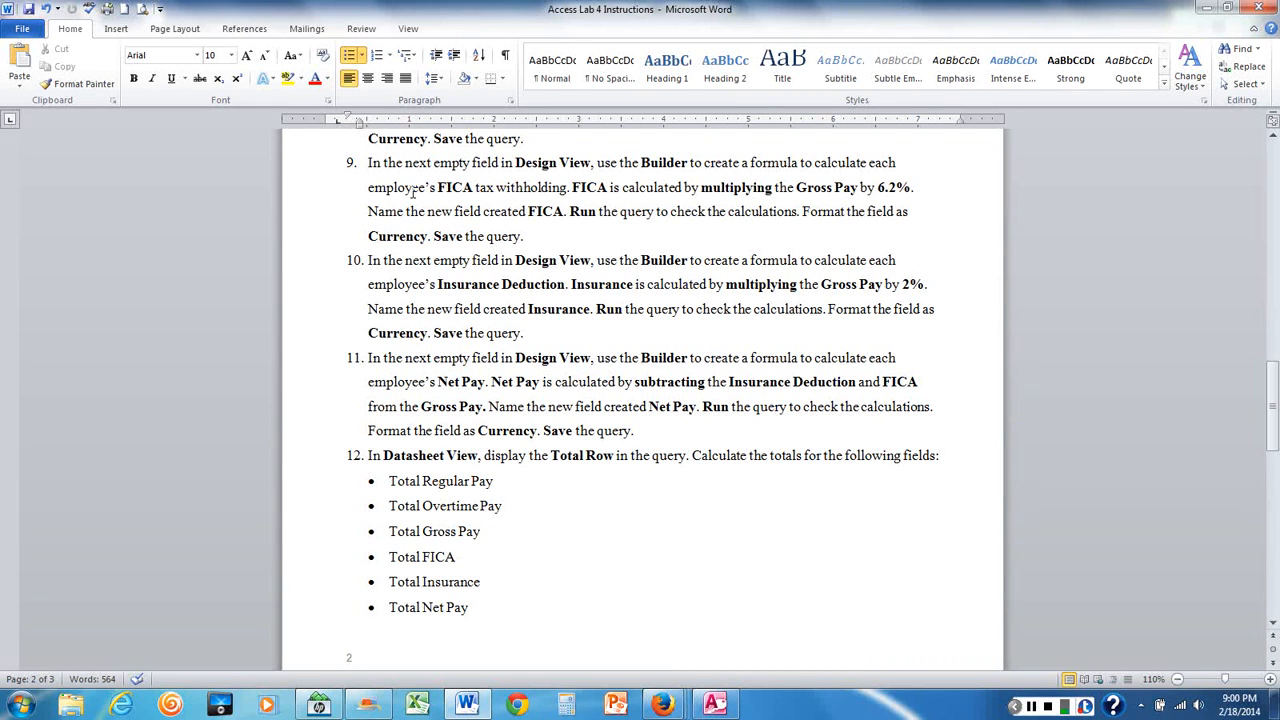
click(711, 706)
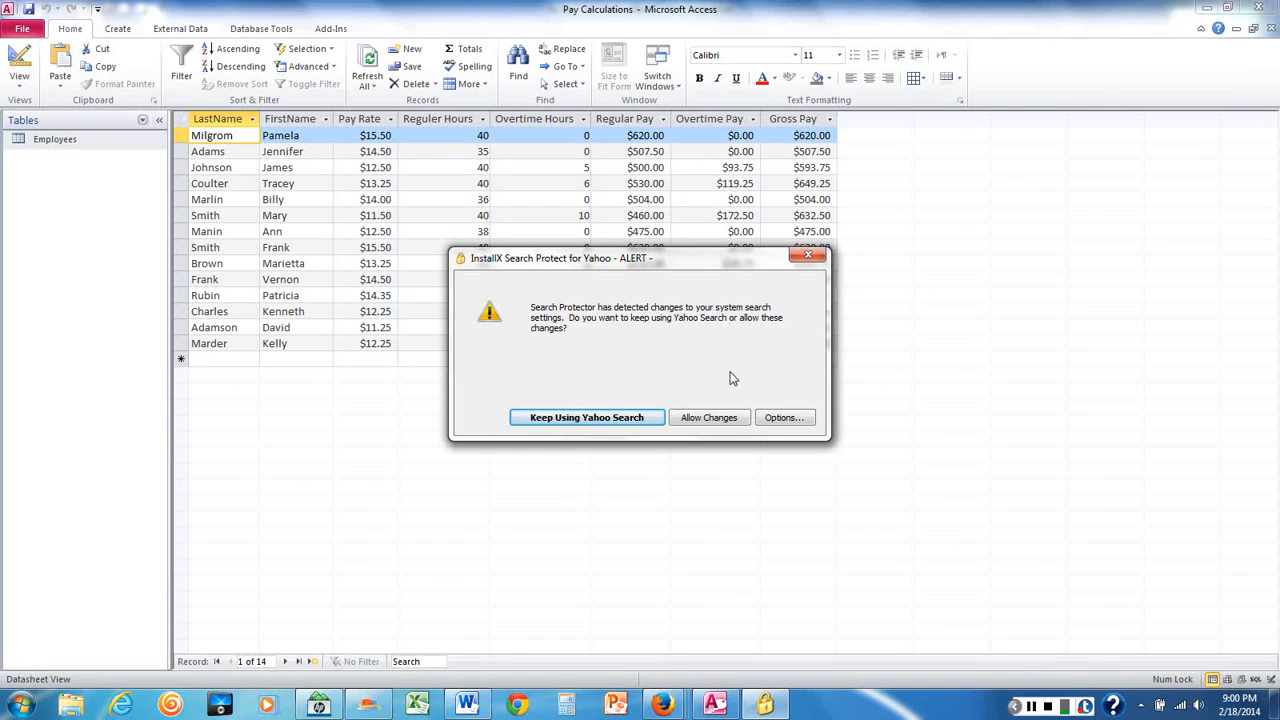
click(810, 258)
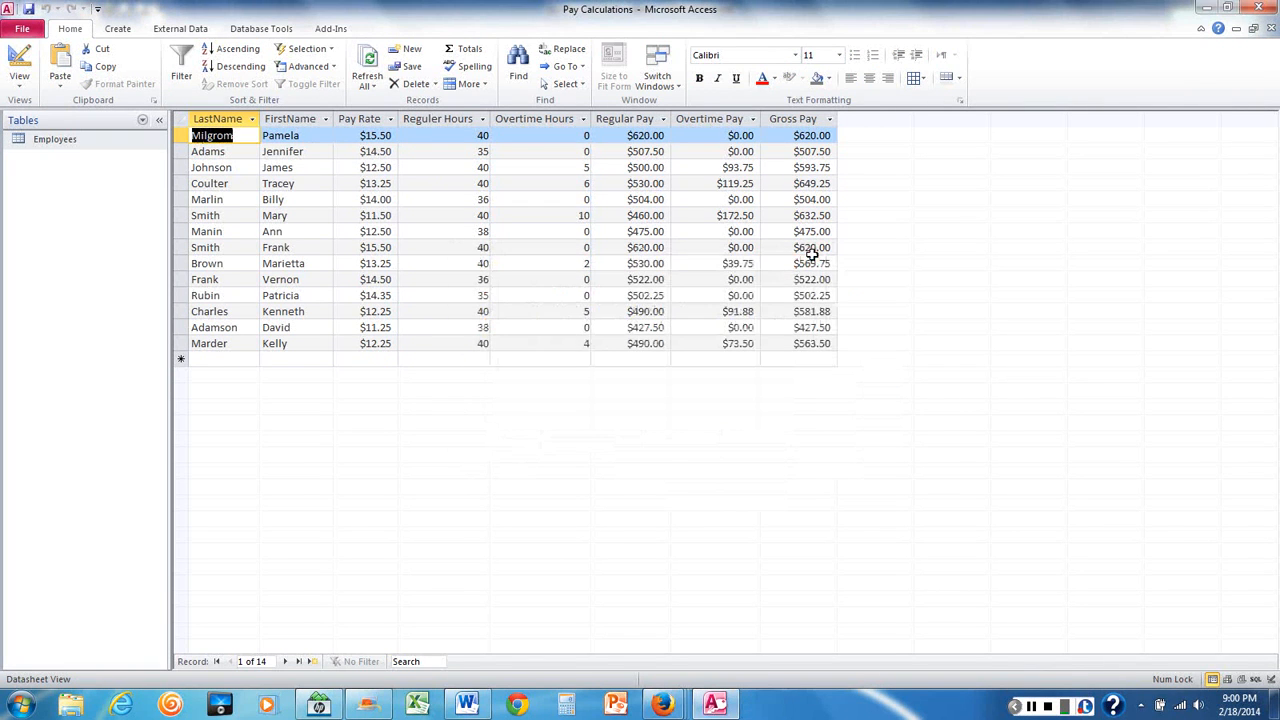
Step: In Design View, build the expression [Gross Pay]*.062 with the Builder in the next empty field after Gross Pay
click(19, 85)
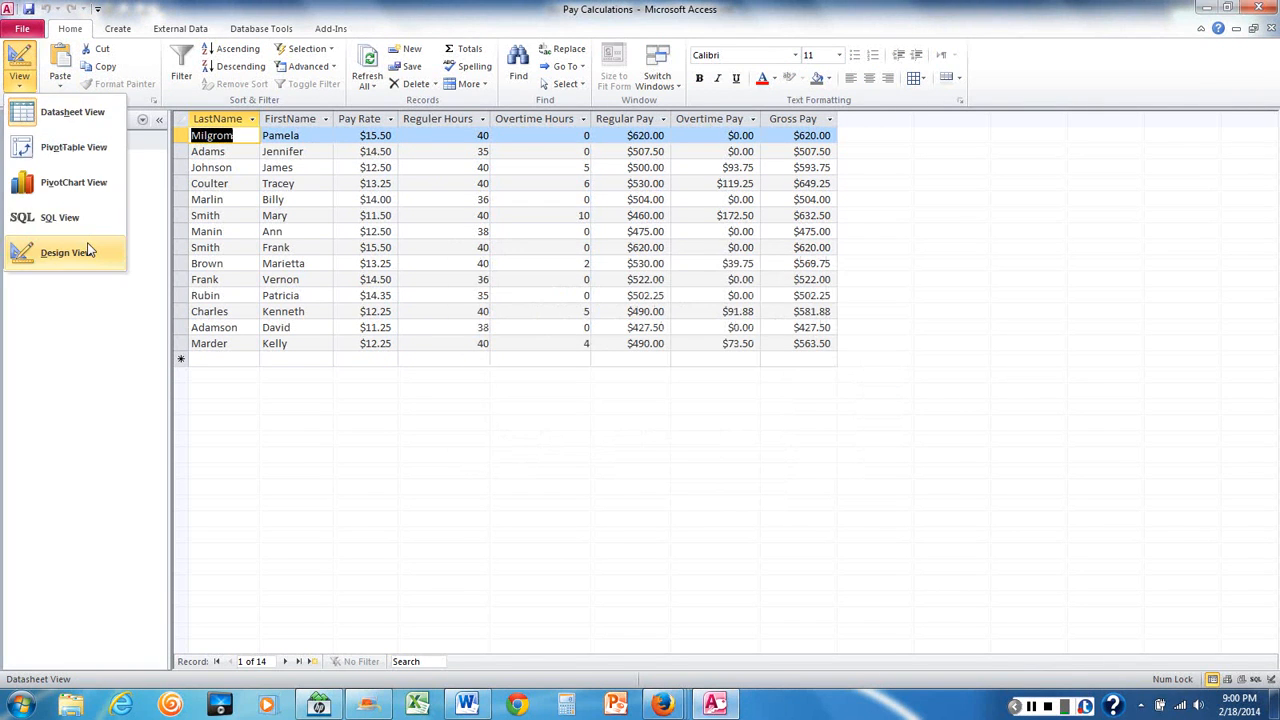
click(88, 252)
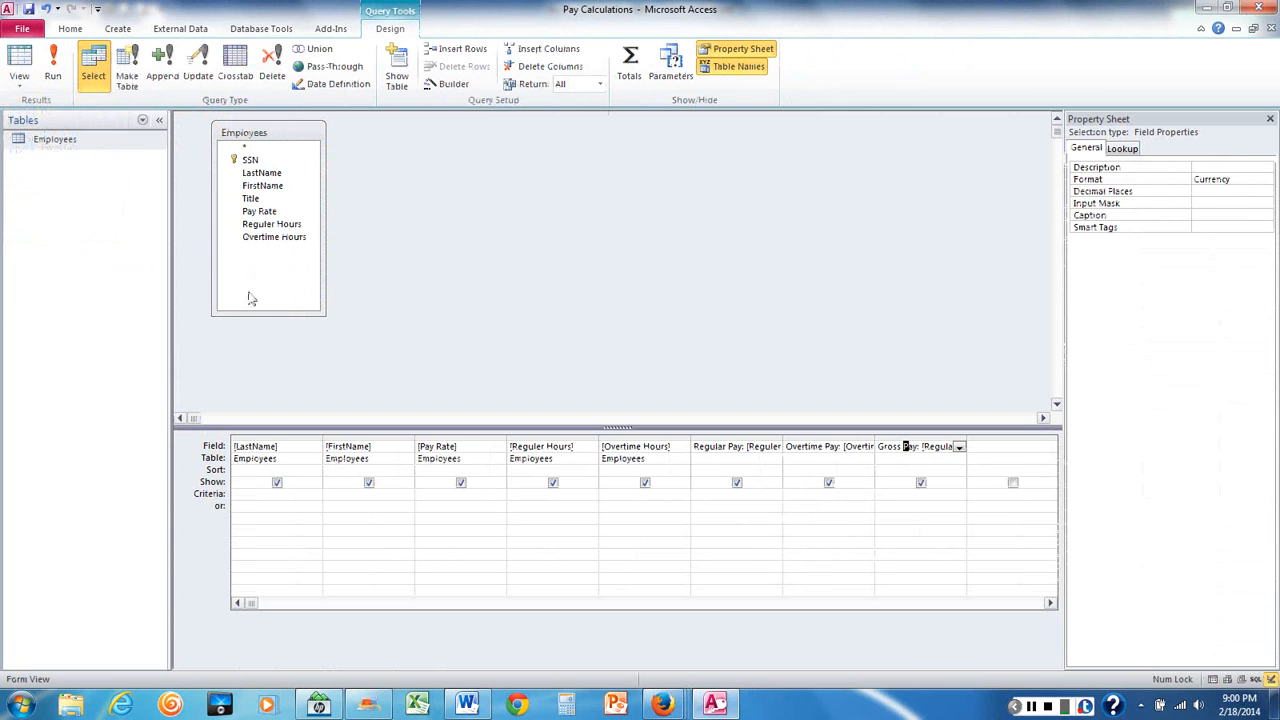
click(1009, 445)
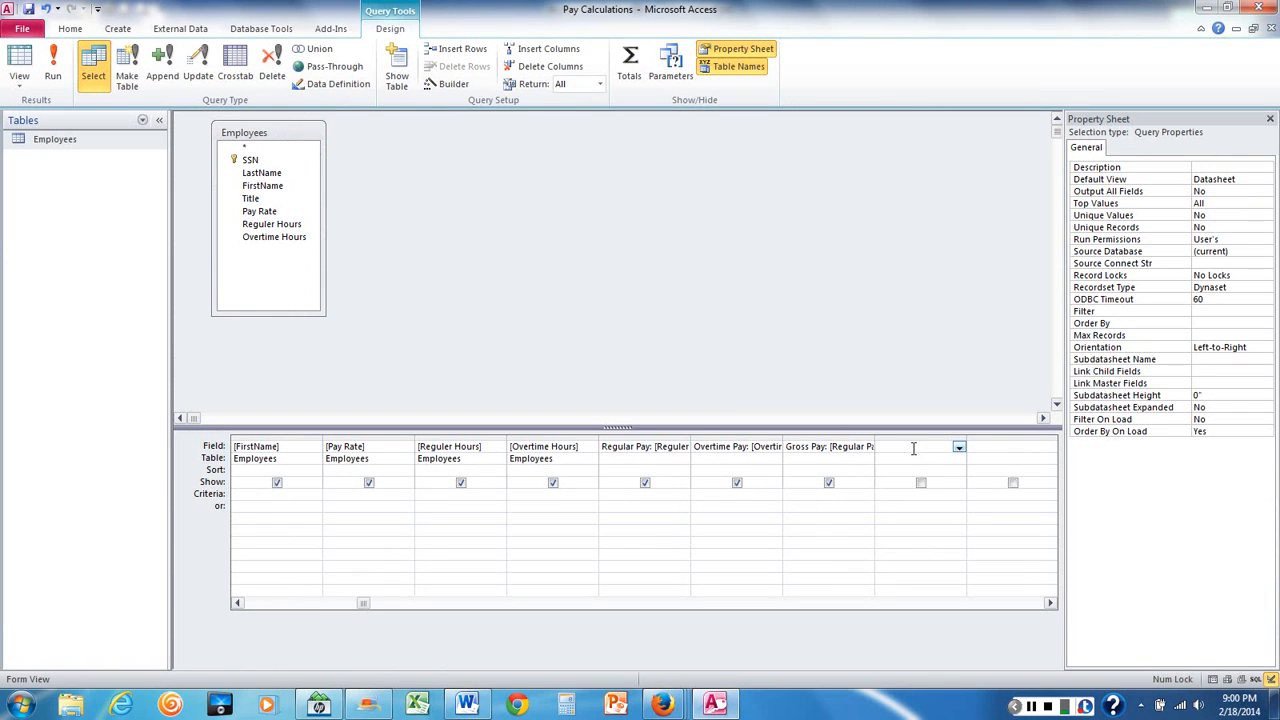
click(912, 443)
click(452, 84)
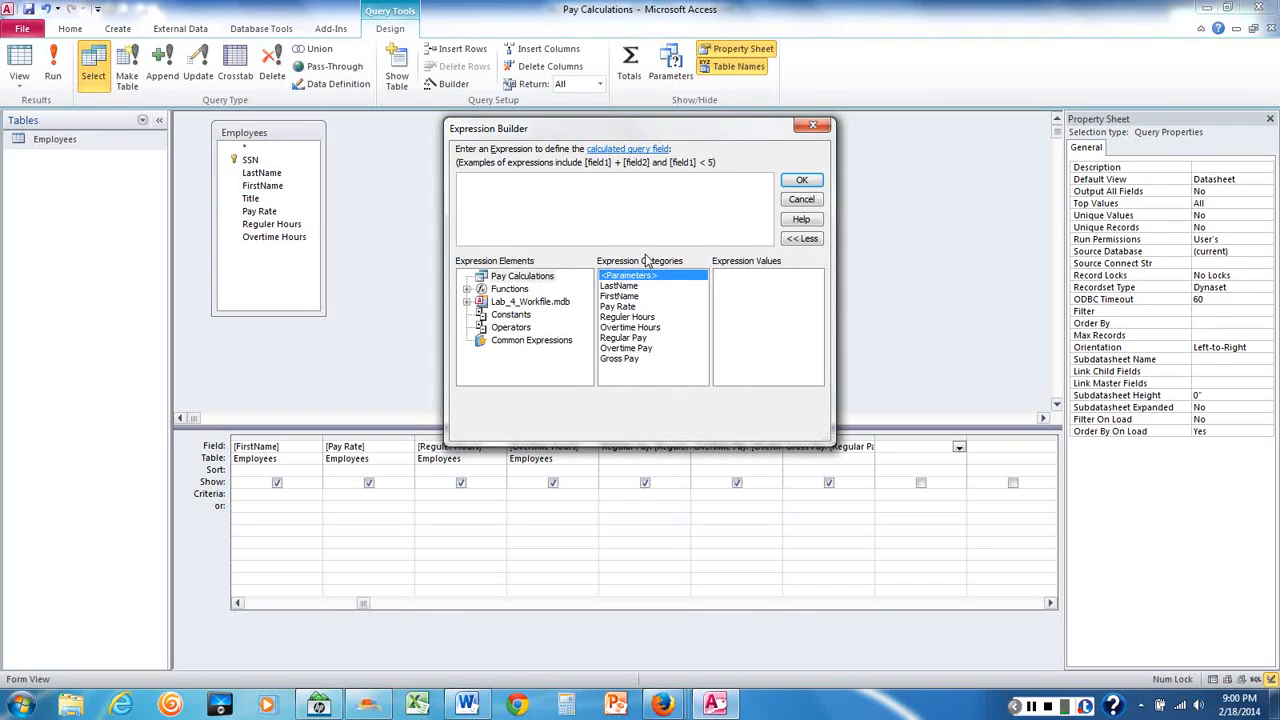
click(612, 360)
double_click(611, 360)
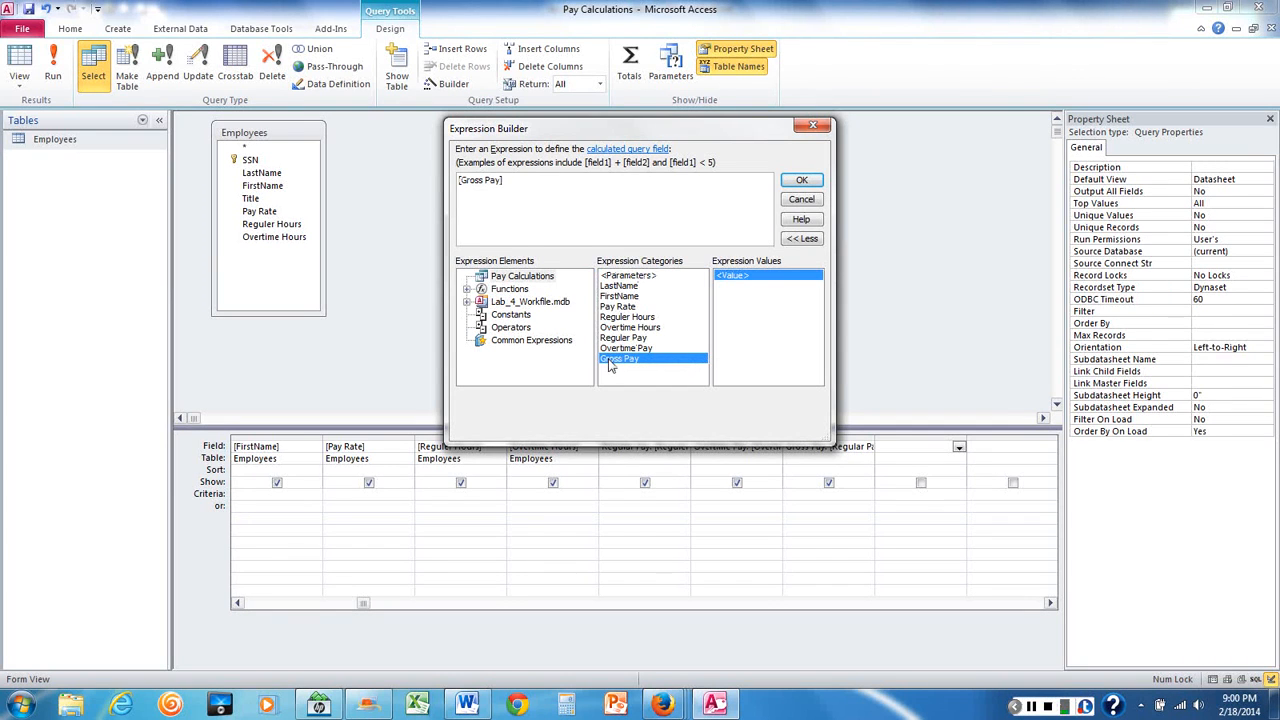
text(*)
text(.062)
click(801, 180)
Step: Rename the calculated field Expr1 as FICA, keeping the colon and its expression, and run the query
click(897, 447)
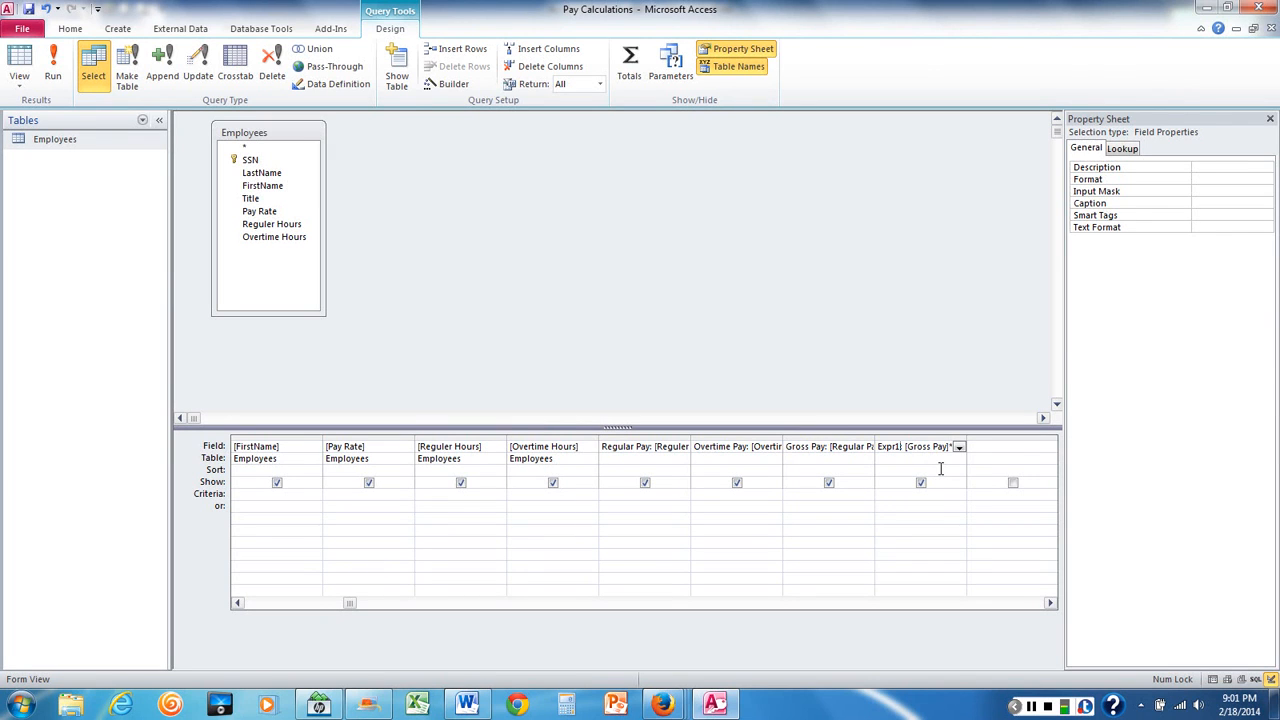
text(0.062)
key(Home)
text(FICA)
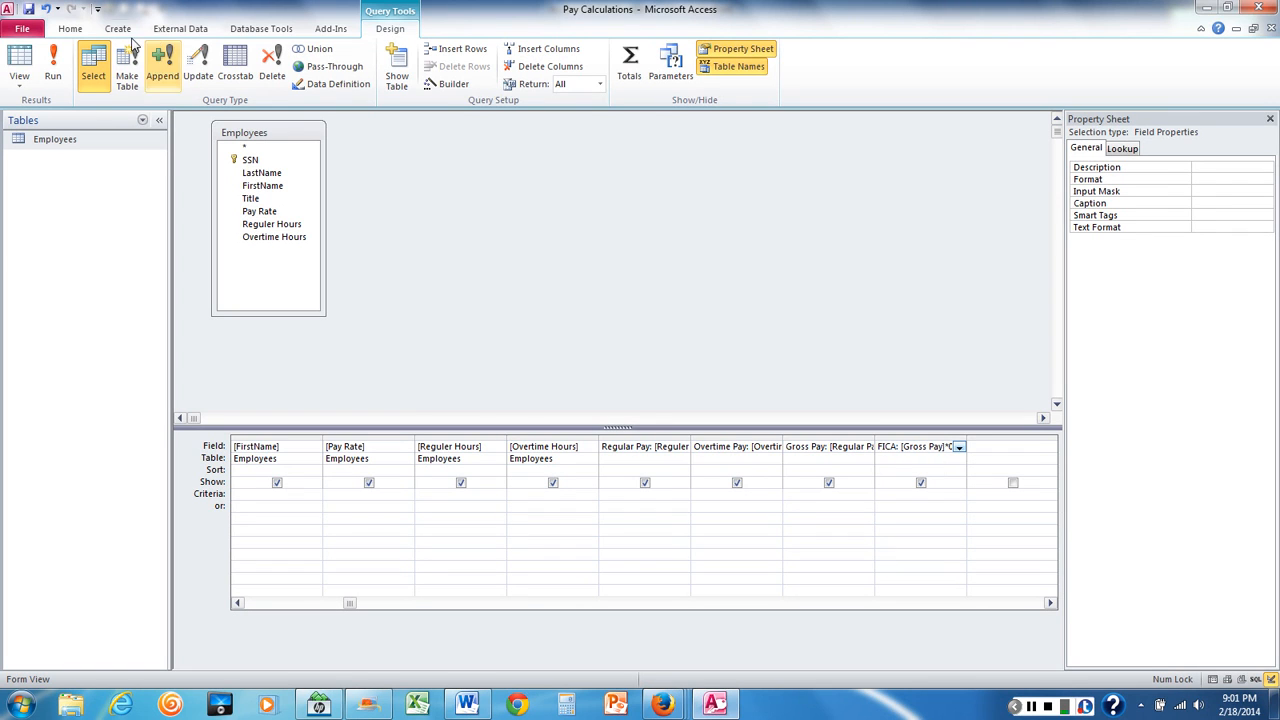
click(58, 70)
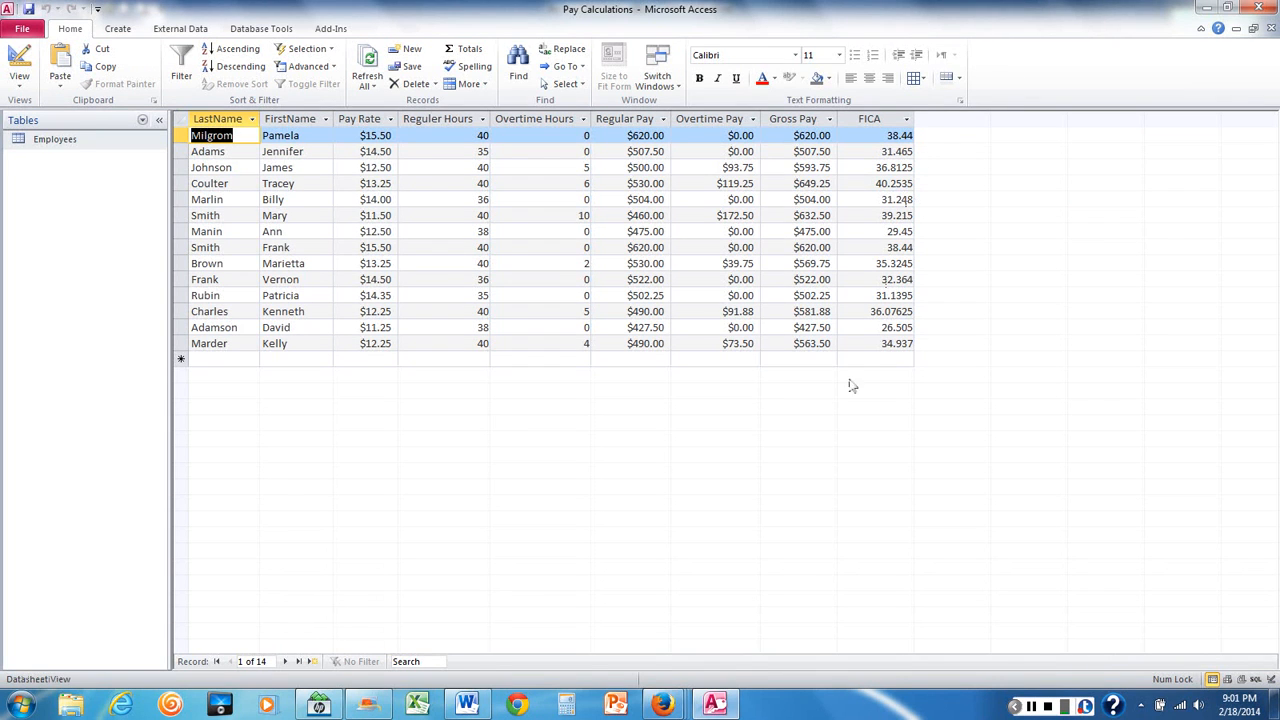
Step: Compare the FICA results with the sample results table in the Word instructions, and return to Access
click(470, 705)
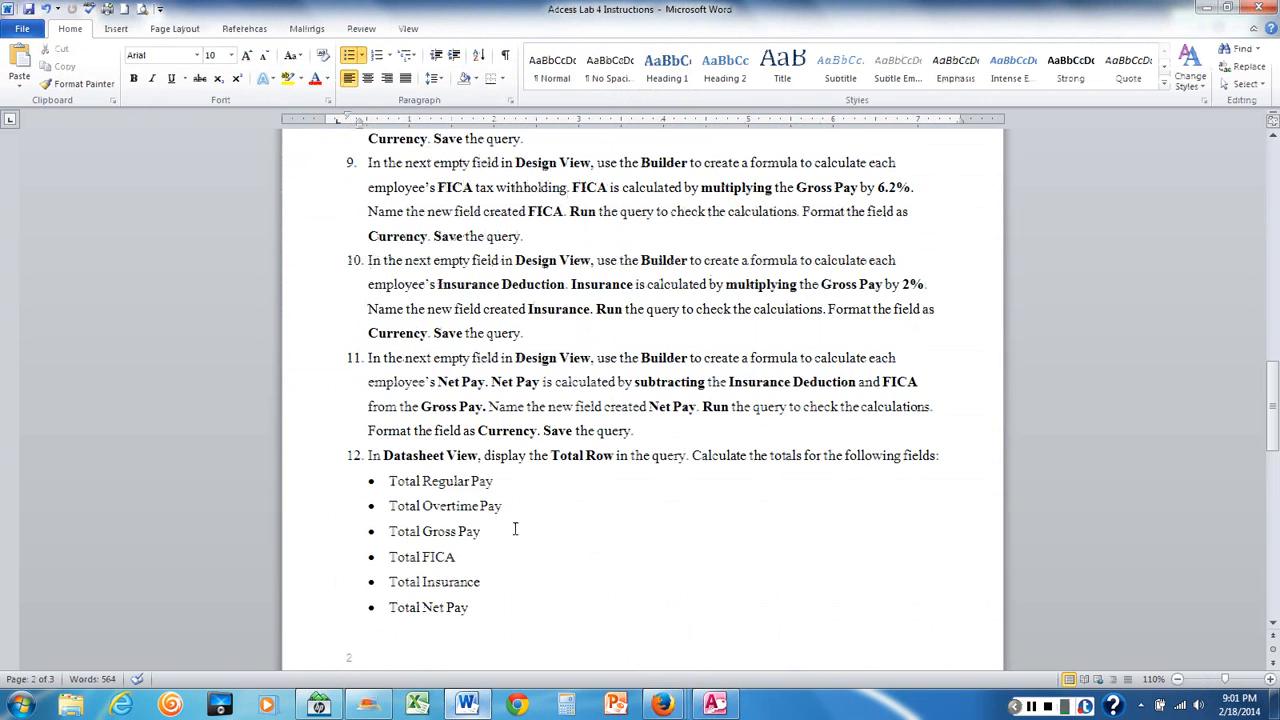
scroll(520, 514, down, 5)
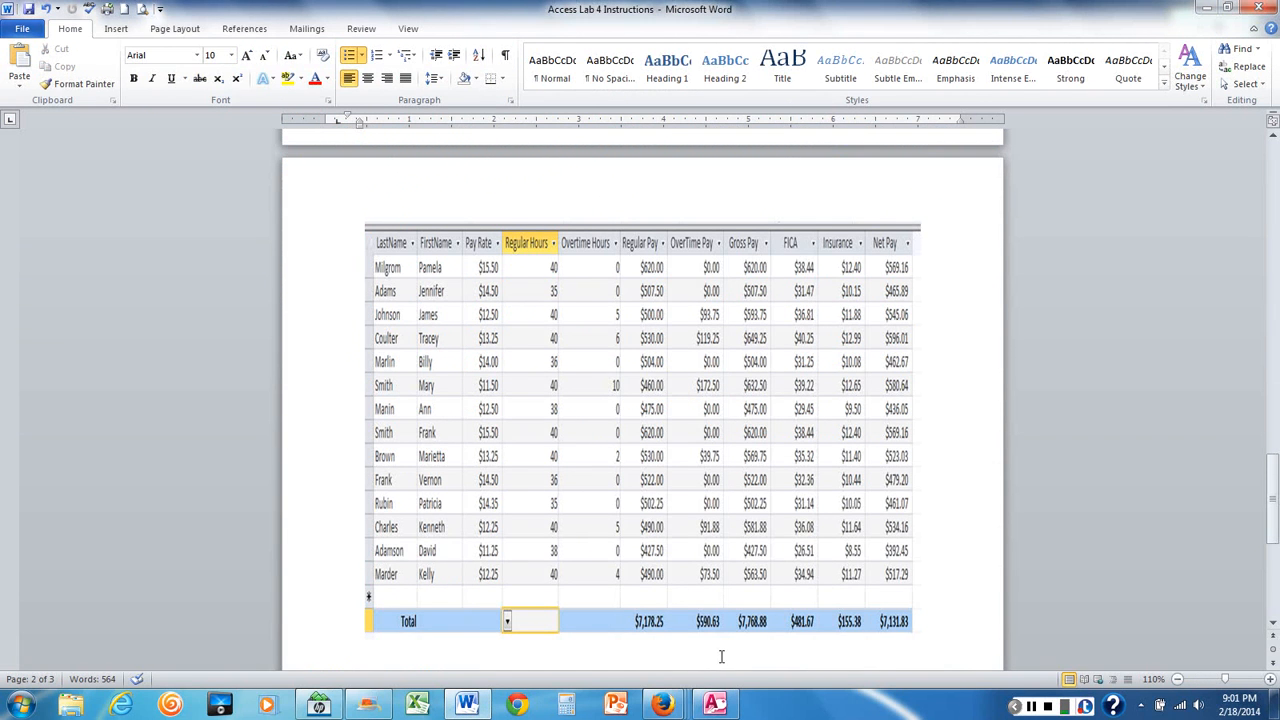
click(714, 703)
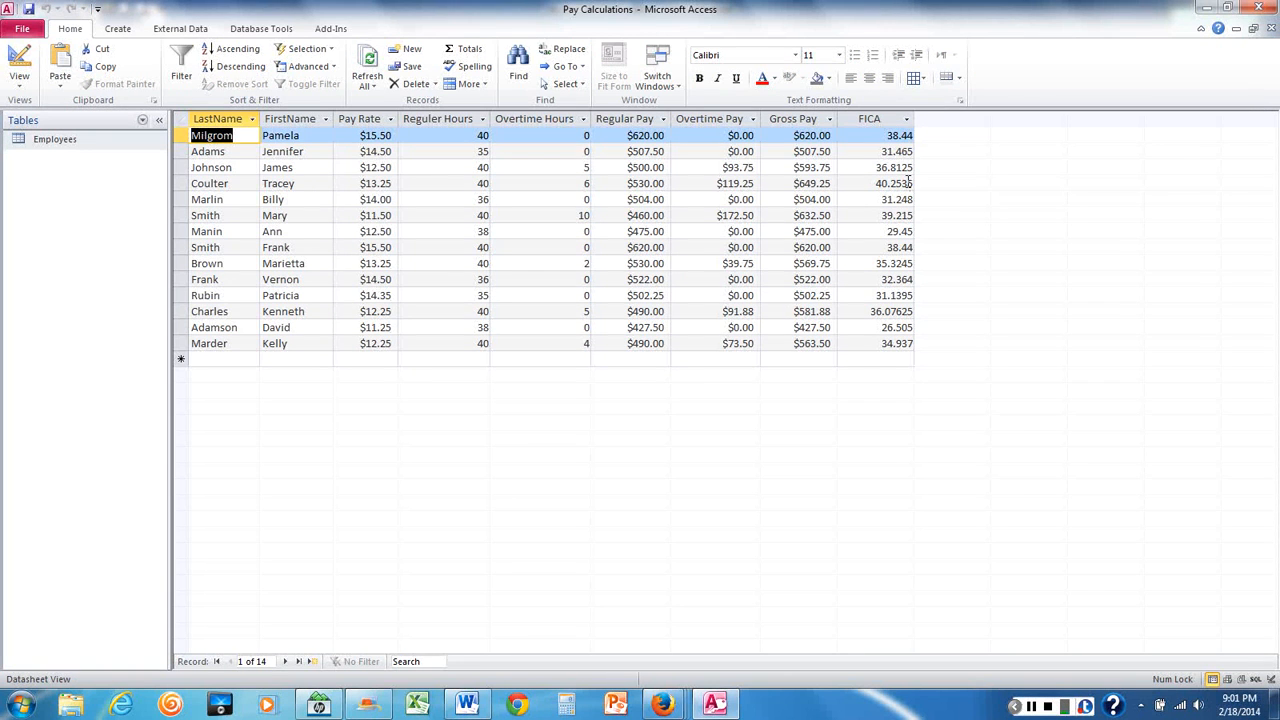
Step: In Design View, set the FICA field's format to Currency and run the query again
click(19, 84)
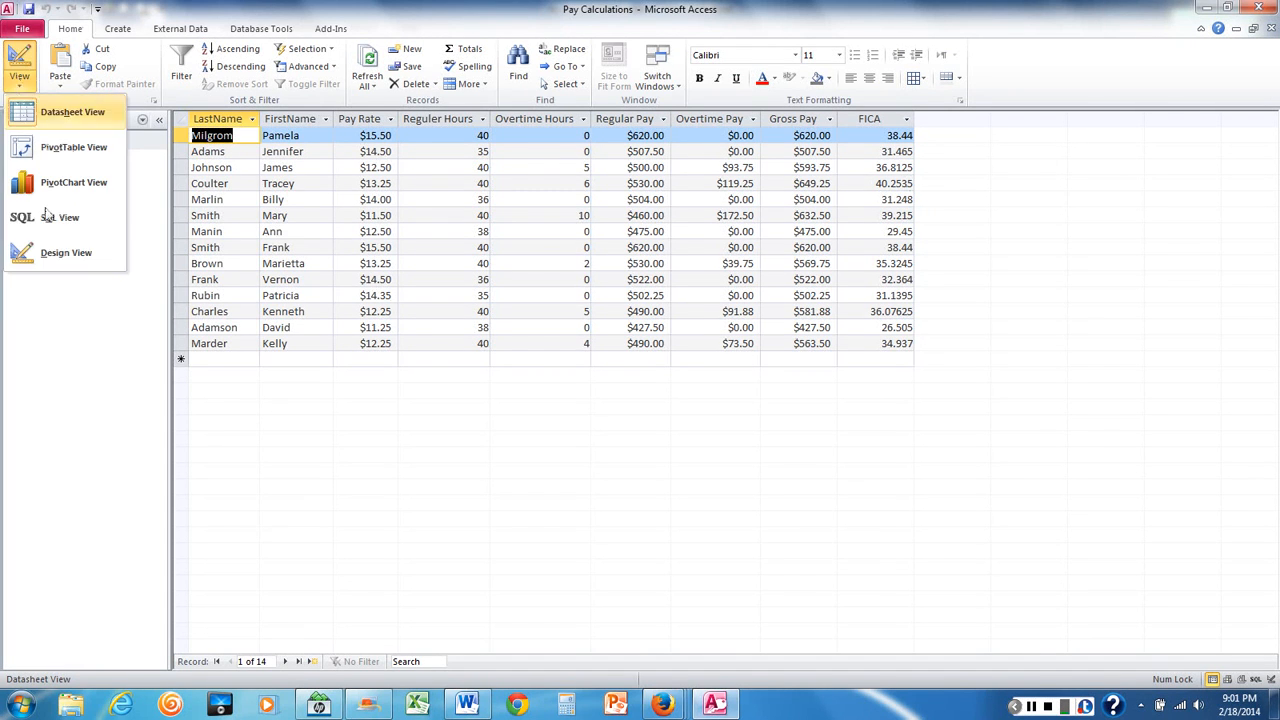
click(55, 252)
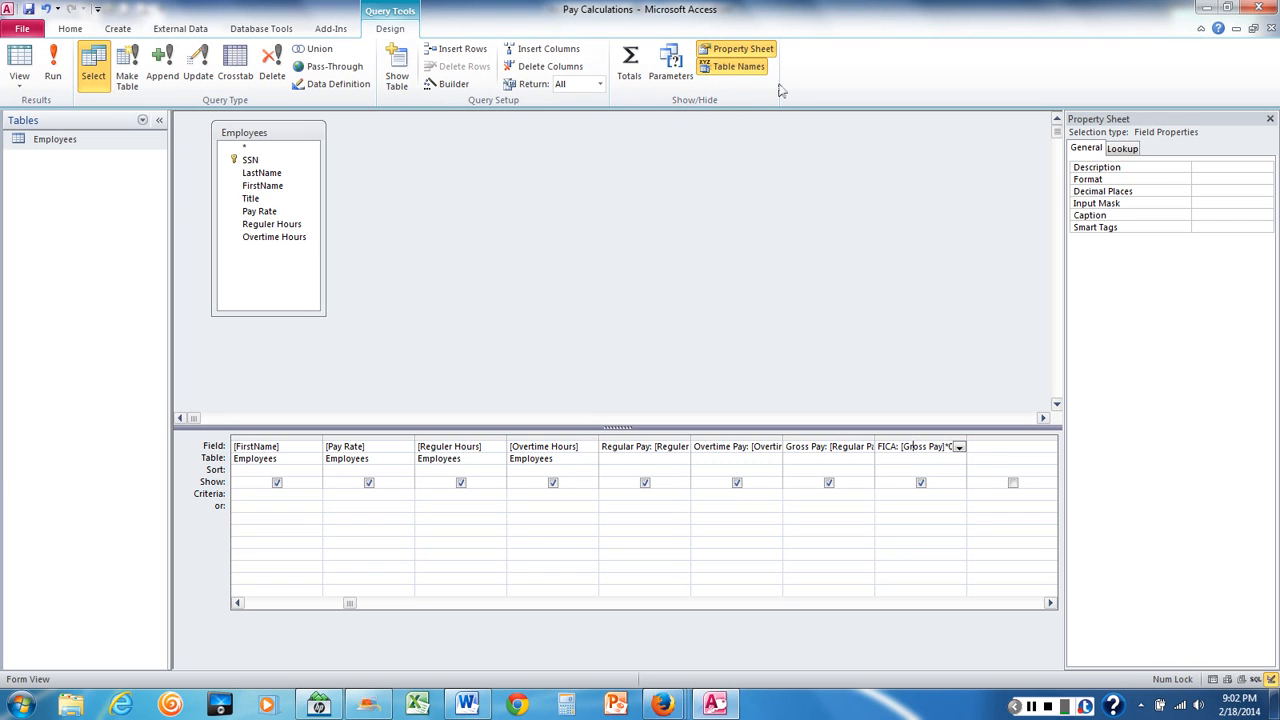
click(1208, 177)
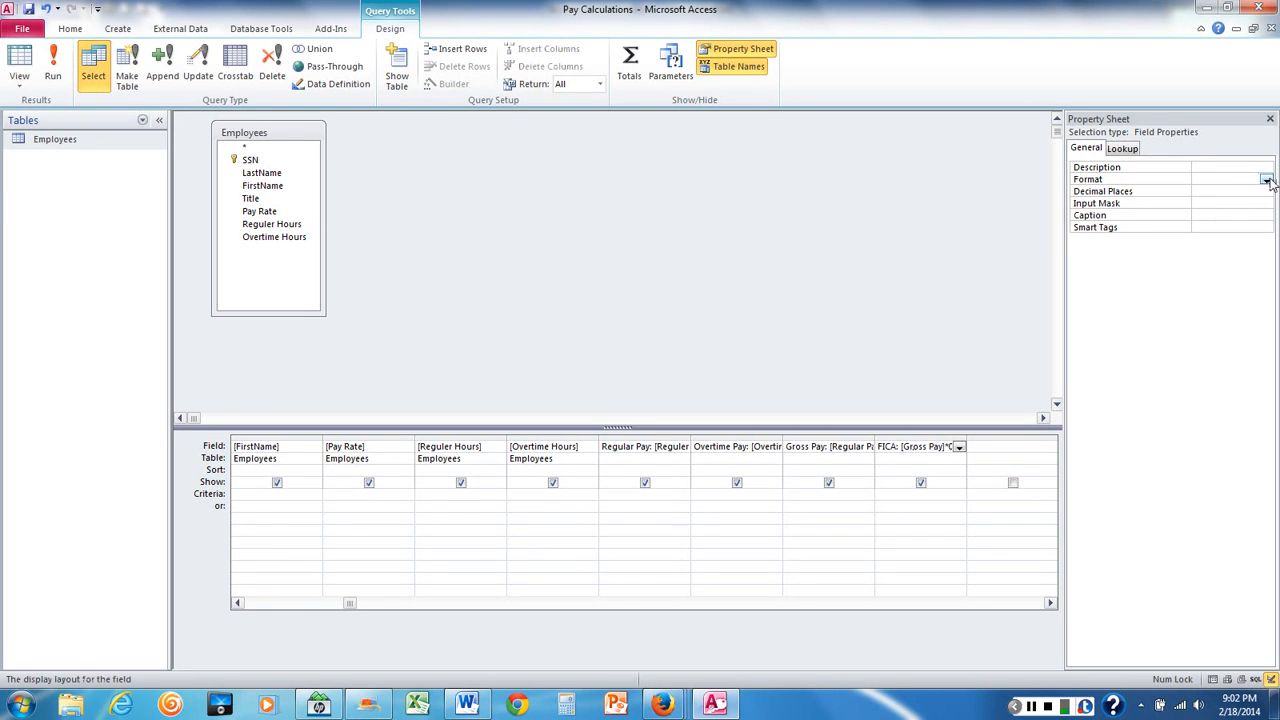
click(1266, 180)
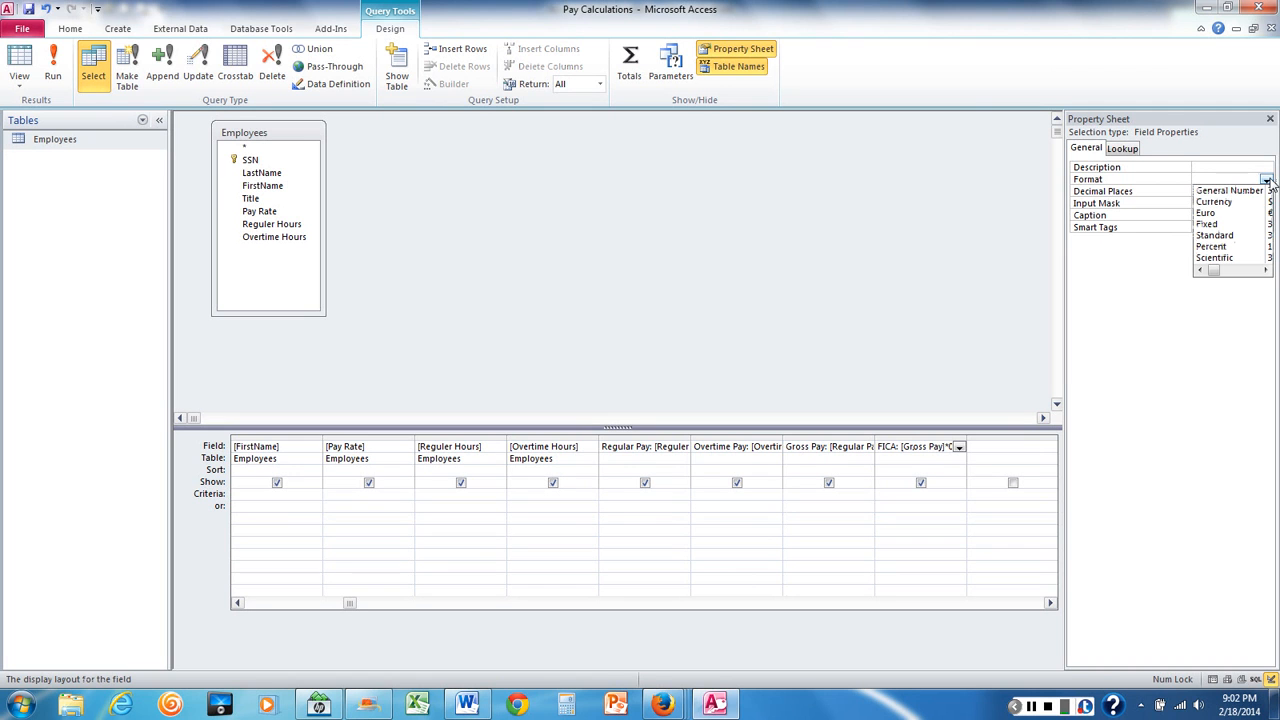
click(1219, 204)
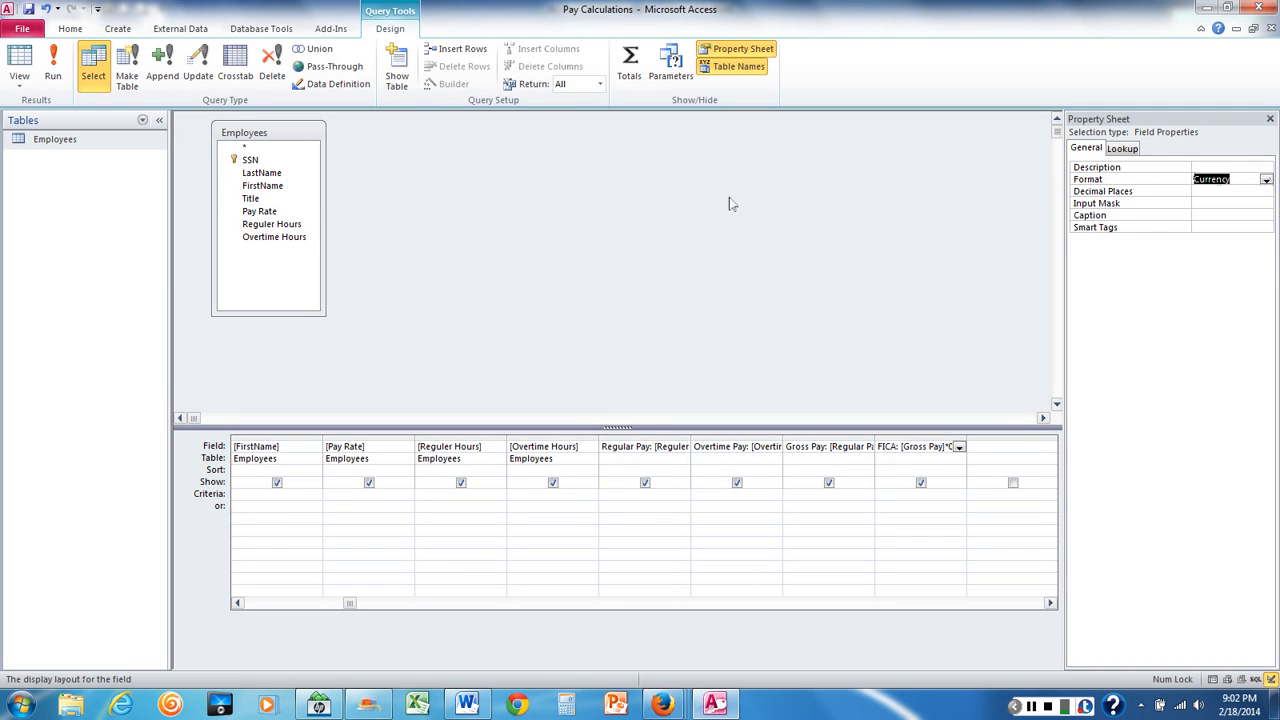
click(52, 68)
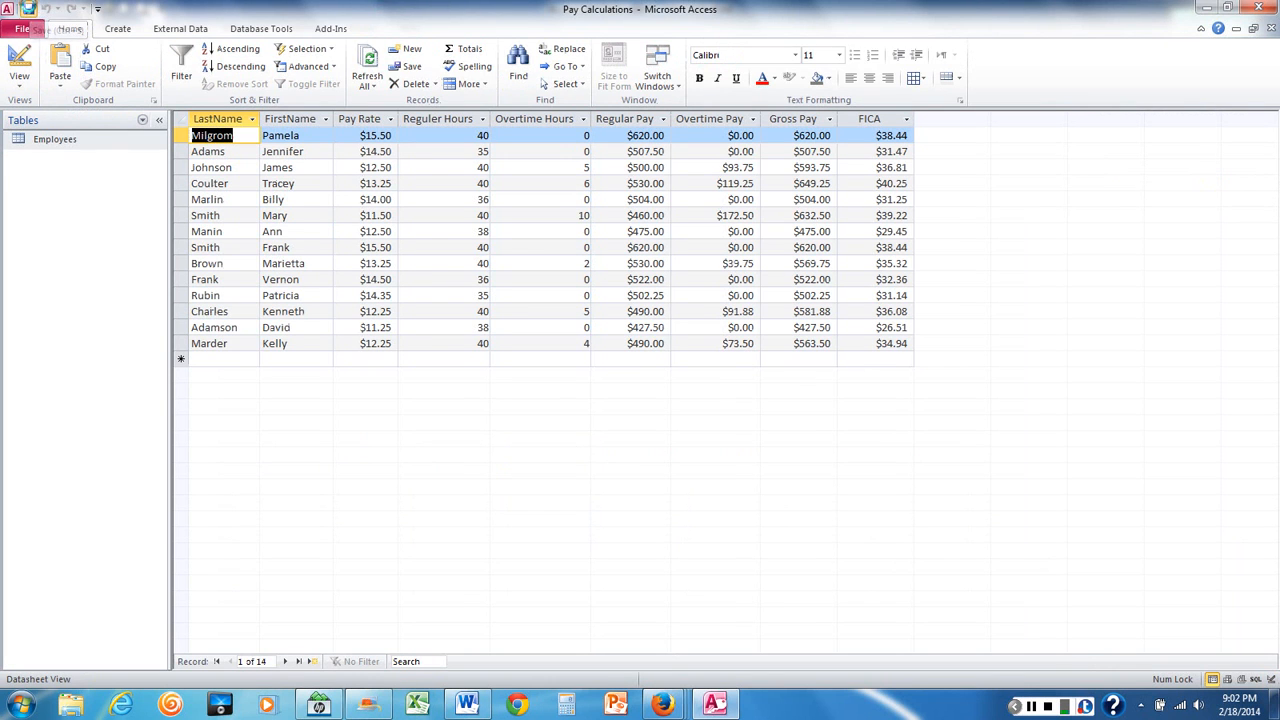
Step: Read the Insurance Deduction instruction in the Word document and return to Access
click(470, 703)
scroll(515, 364, up, 10)
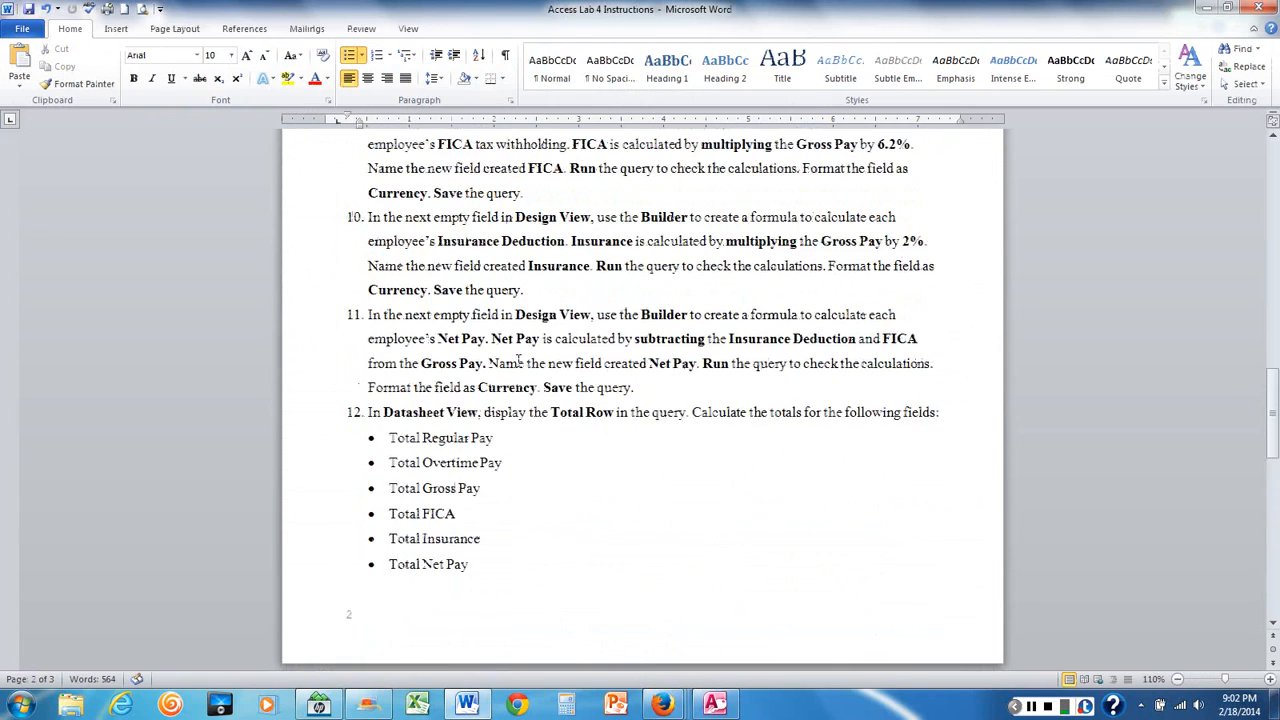
scroll(518, 357, down, 2)
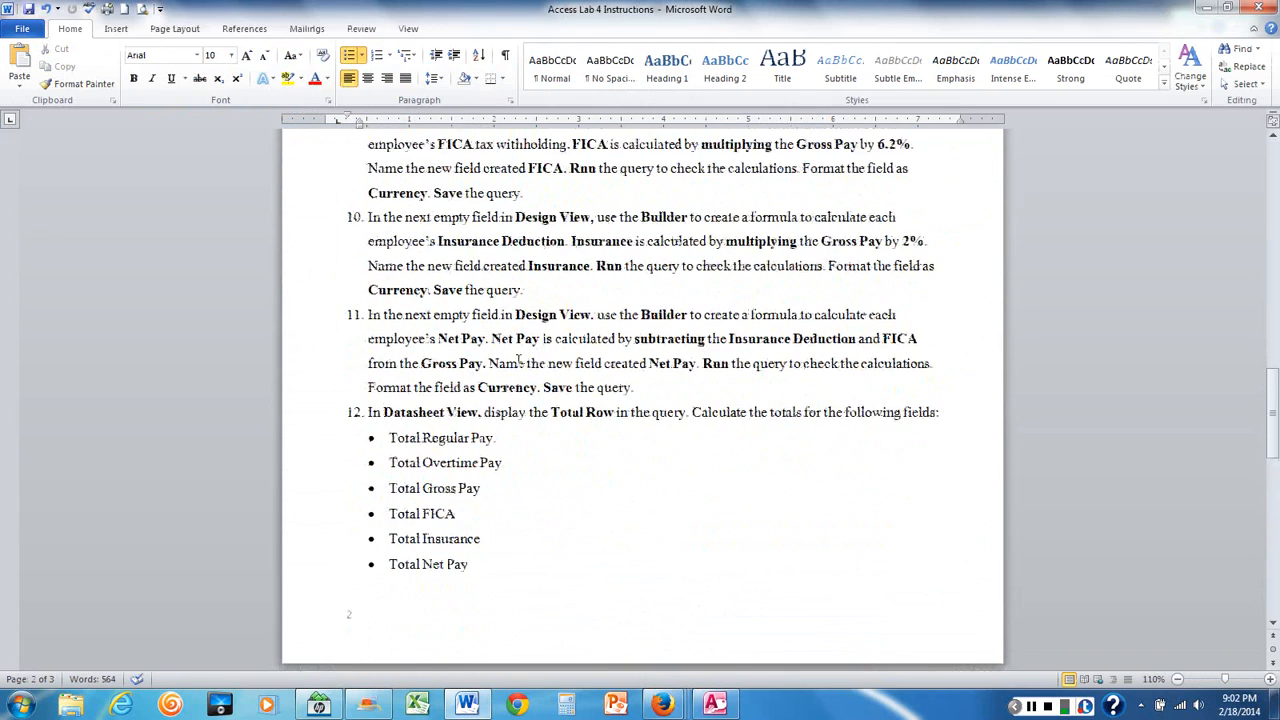
scroll(519, 360, down, 1)
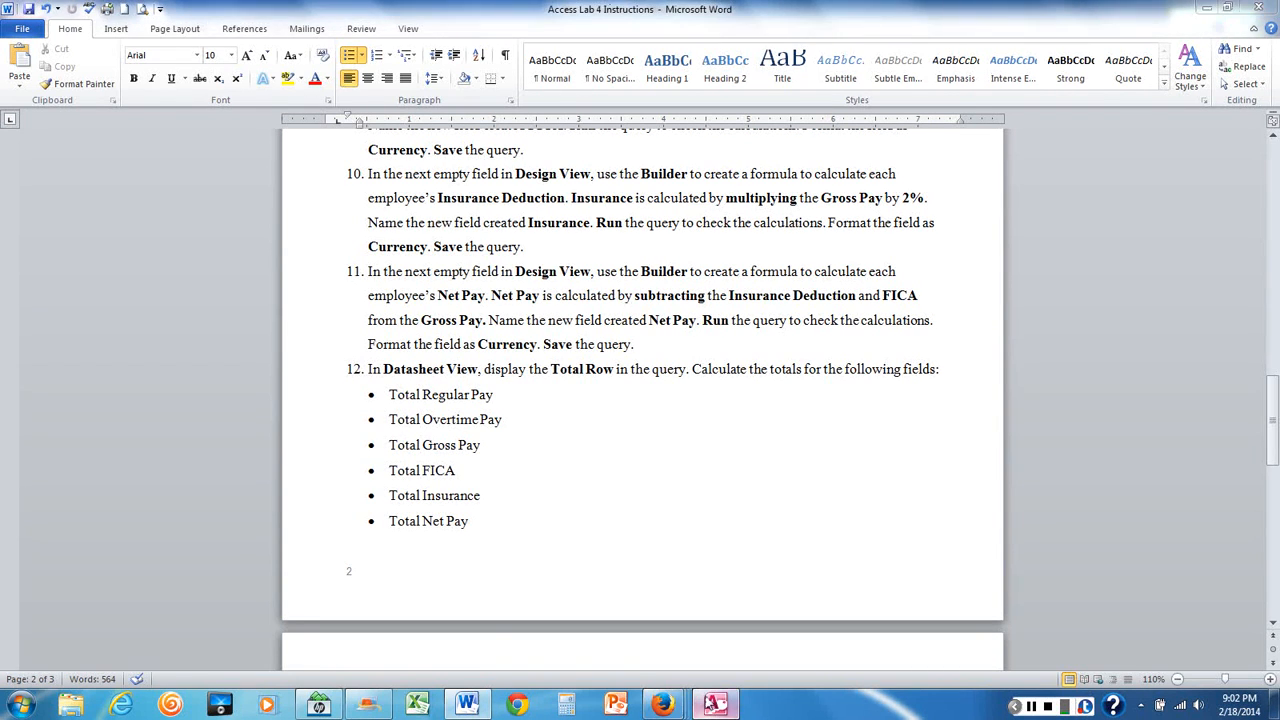
click(714, 705)
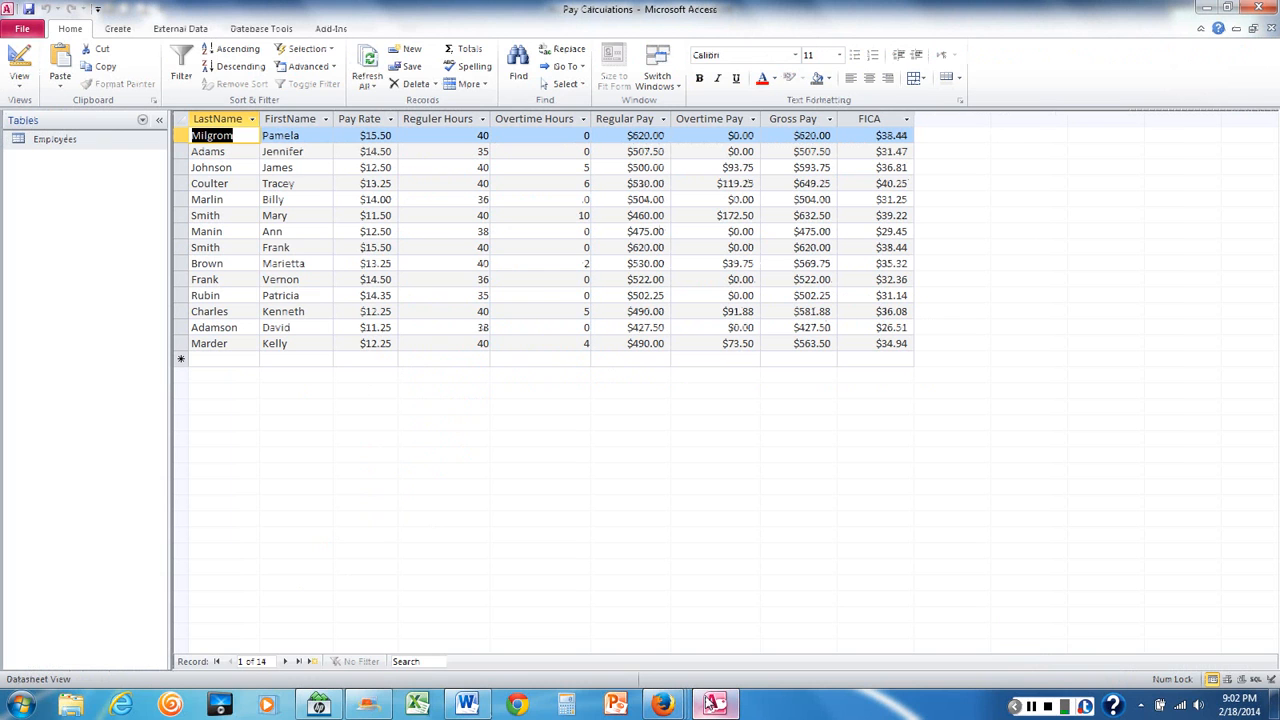
Step: In Design View, build the expression [Gross Pay]*.02 with the Builder in the next empty field after FICA
click(20, 80)
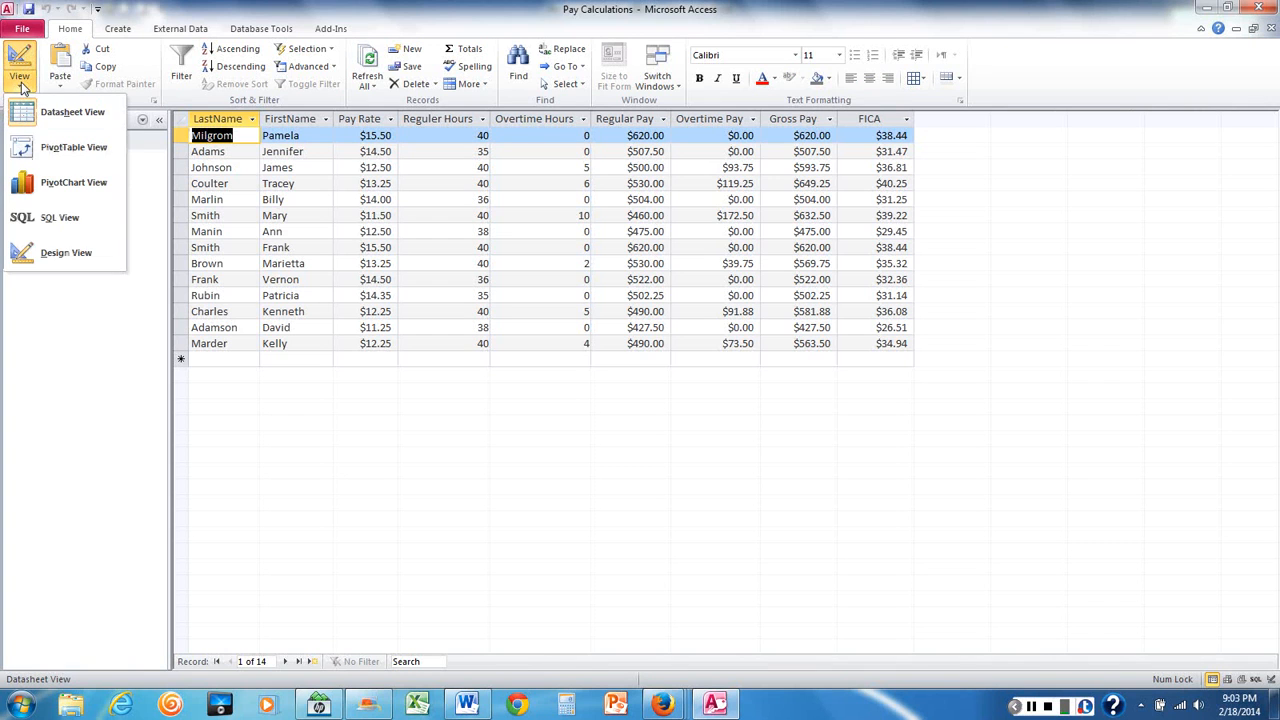
click(50, 254)
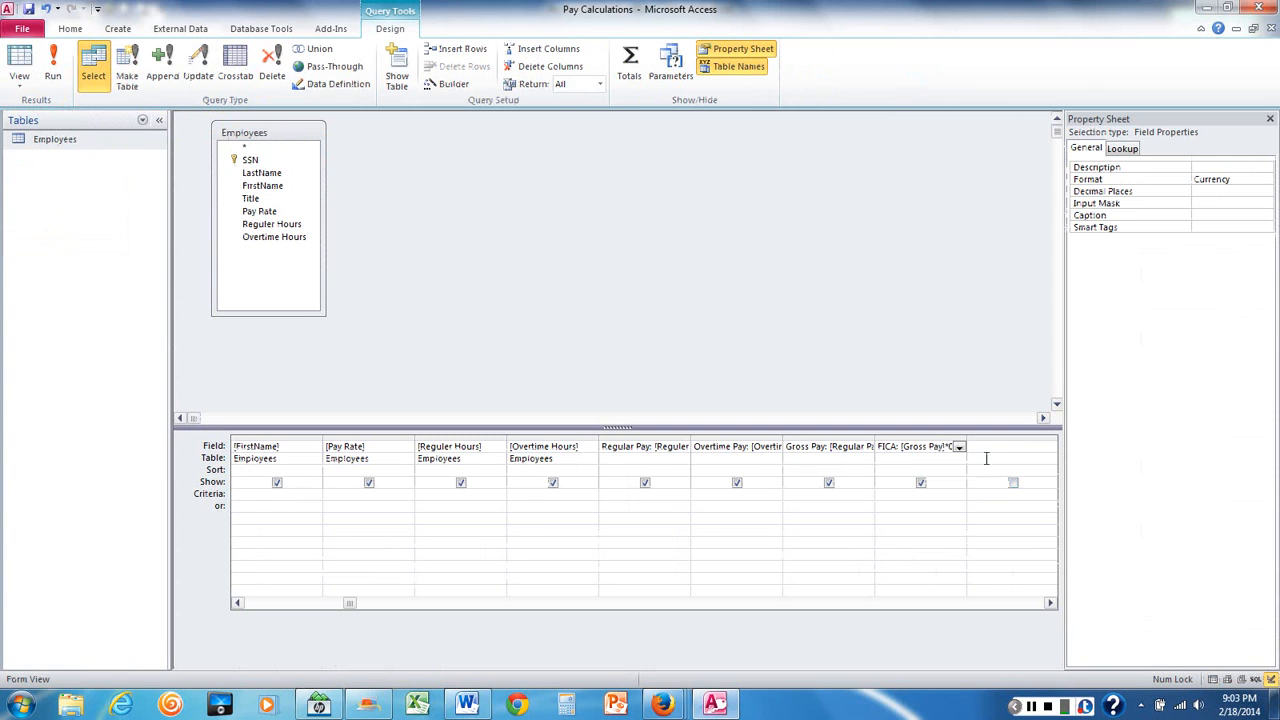
click(986, 448)
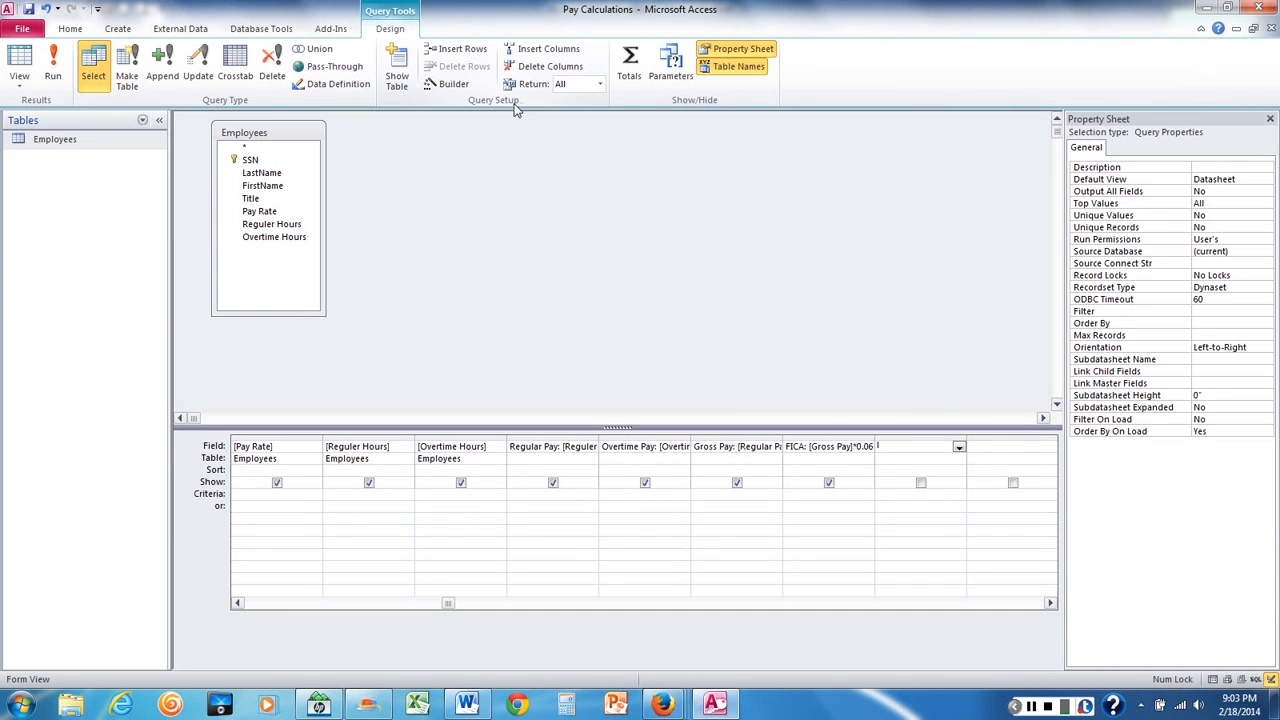
click(450, 85)
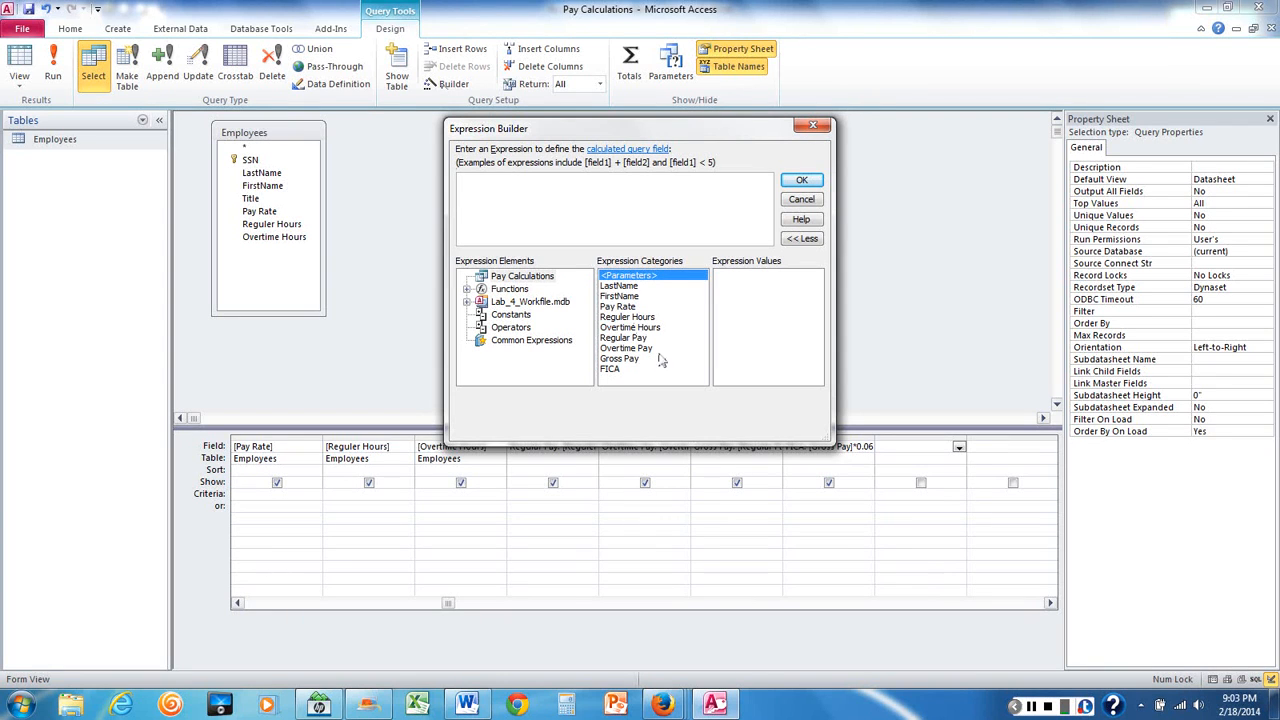
double_click(620, 359)
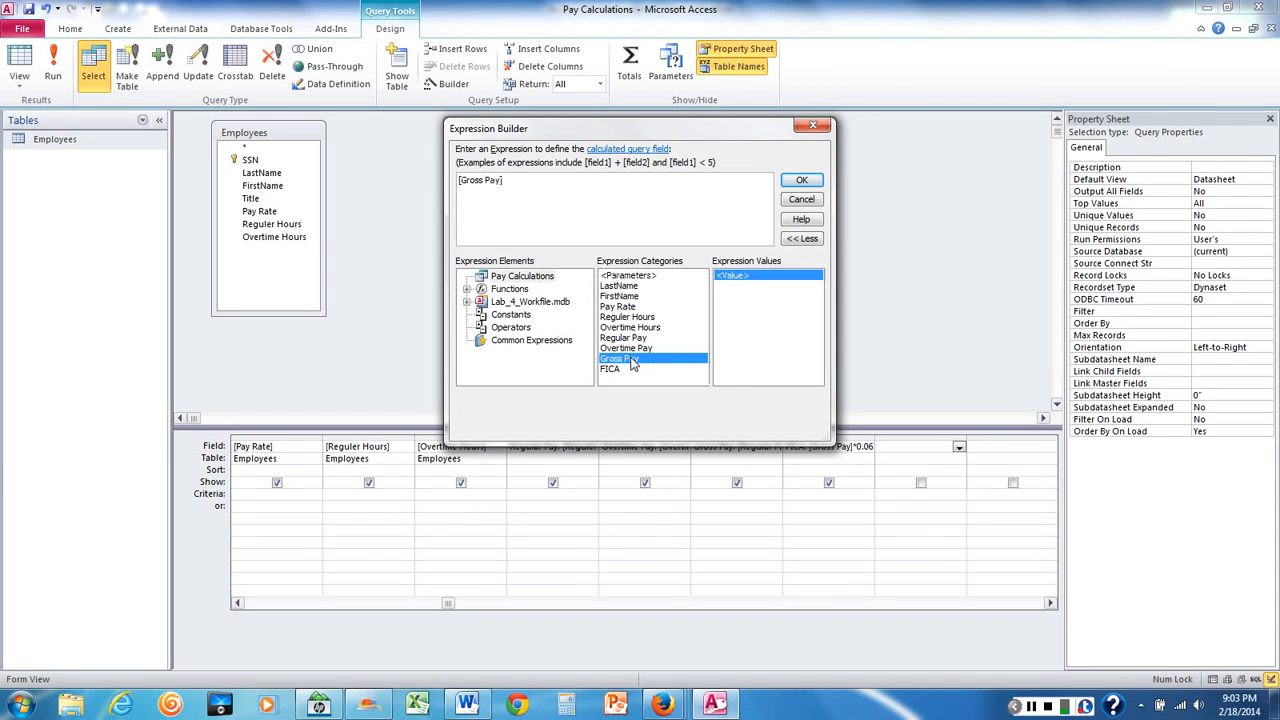
text(*.02)
click(801, 182)
Step: Rename the calculated field Expr1 as Insurance, keeping the colon and its expression, and run the query
click(934, 450)
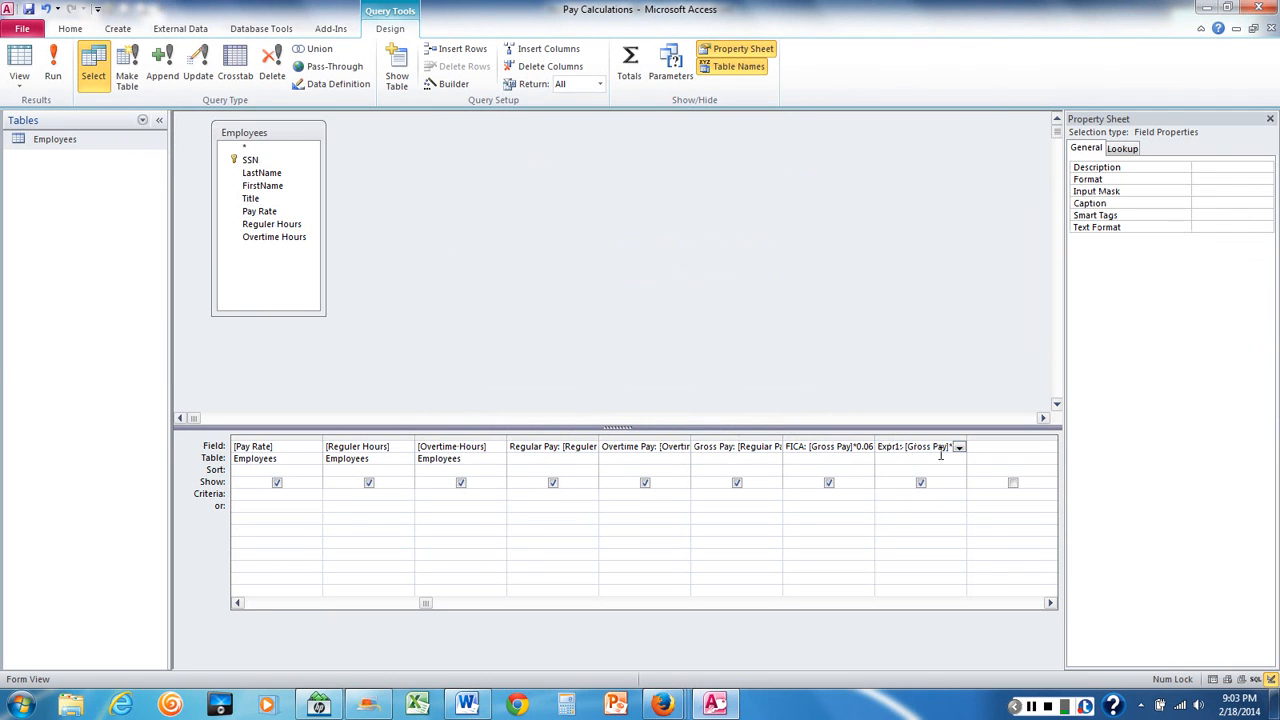
text(0.02)
text(Ins)
text(uran)
text(ce: [Gross)
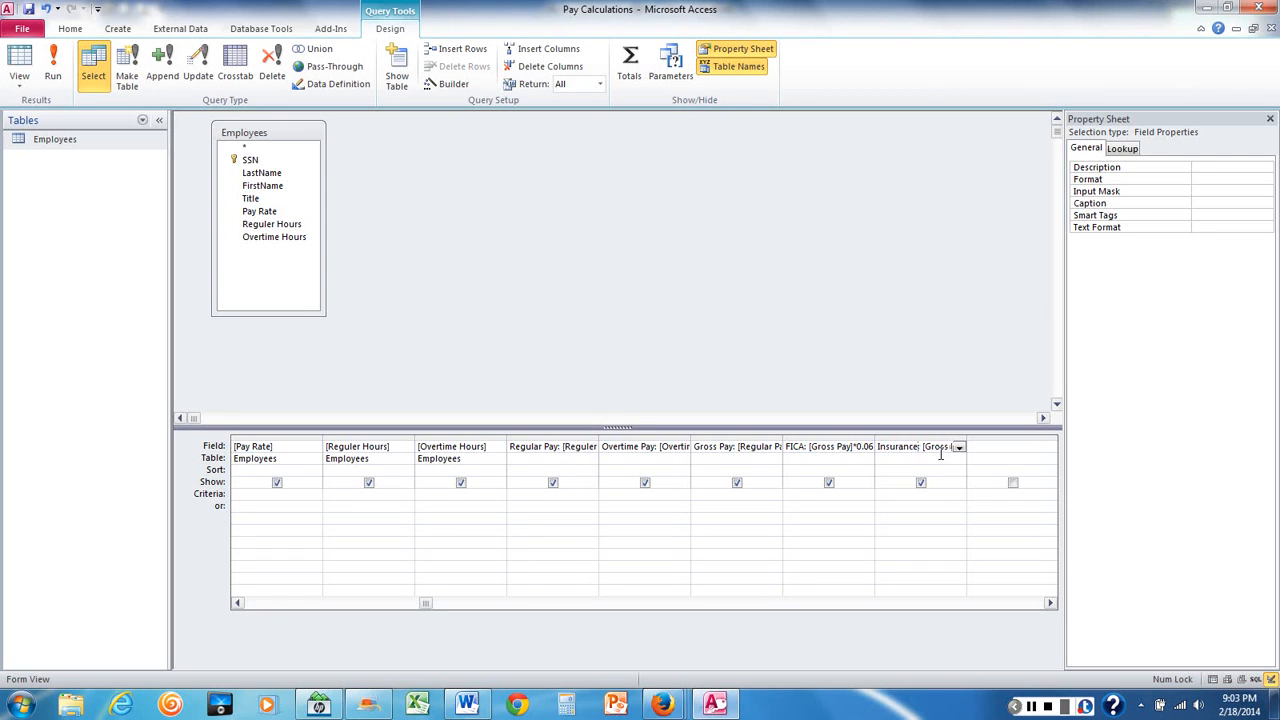
click(53, 72)
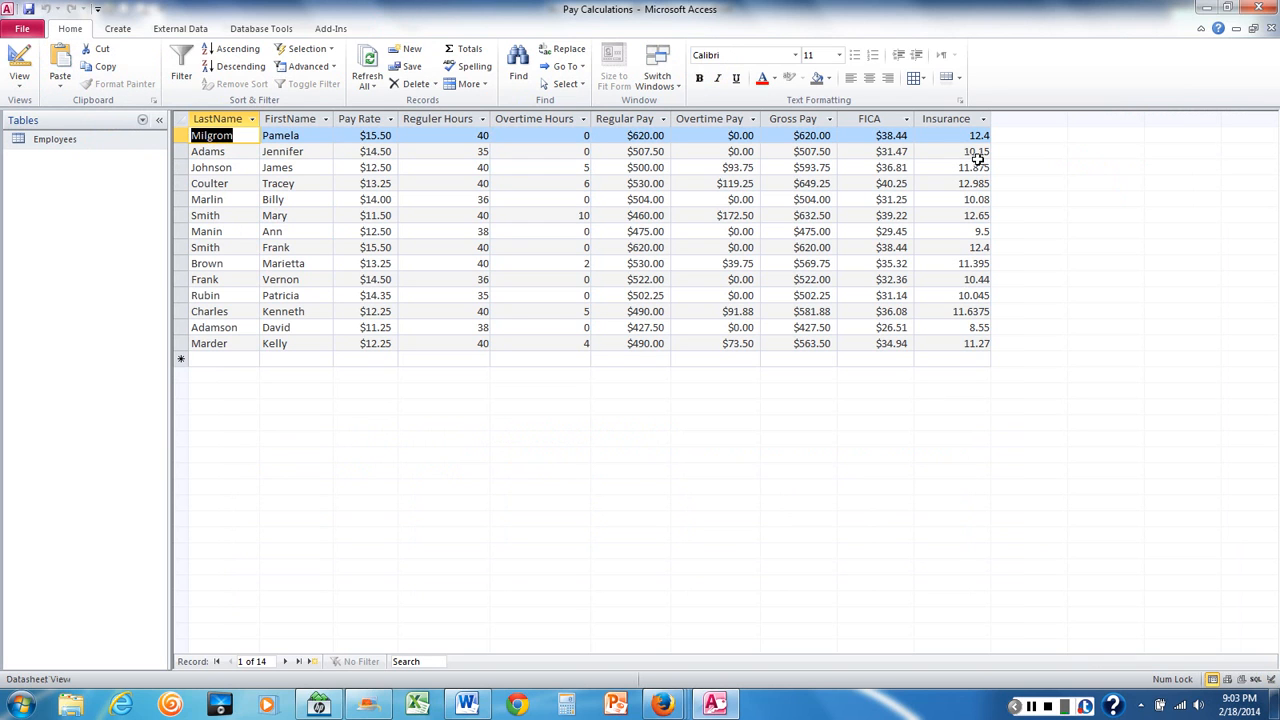
Step: Check the Insurance results against the sample results table in the Word document, and switch back to Access
click(467, 705)
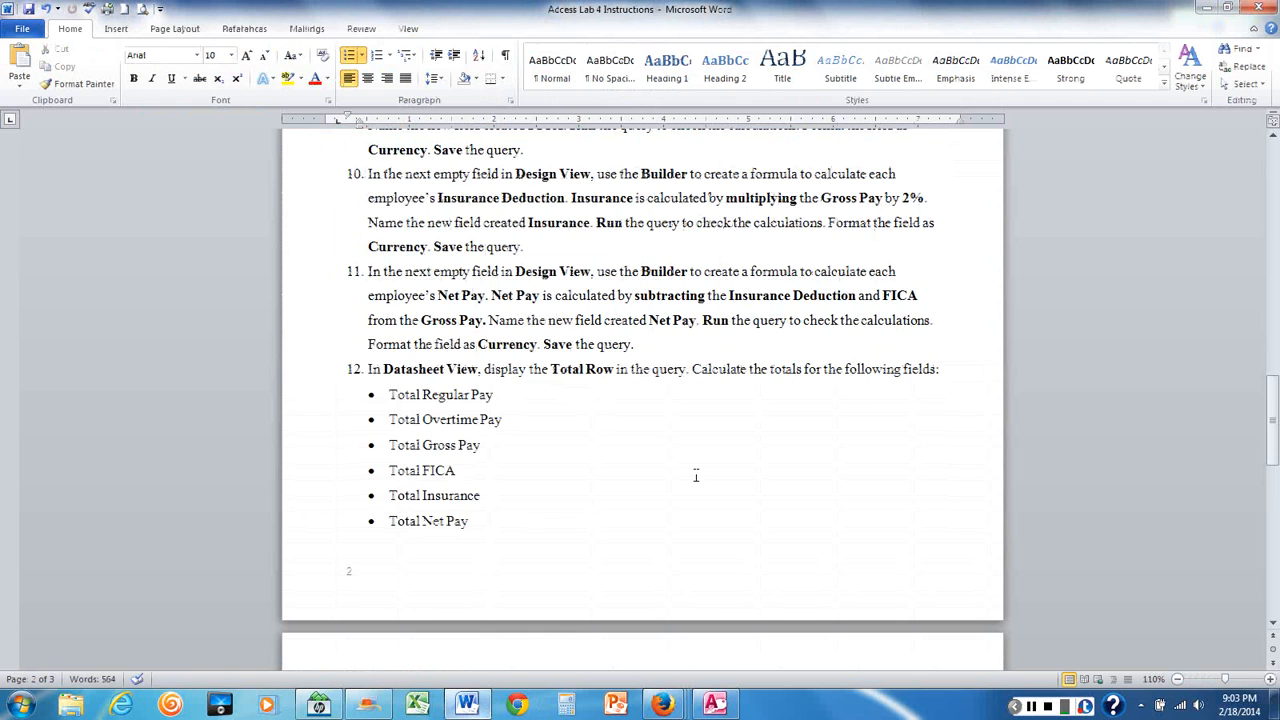
scroll(720, 450, down, 8)
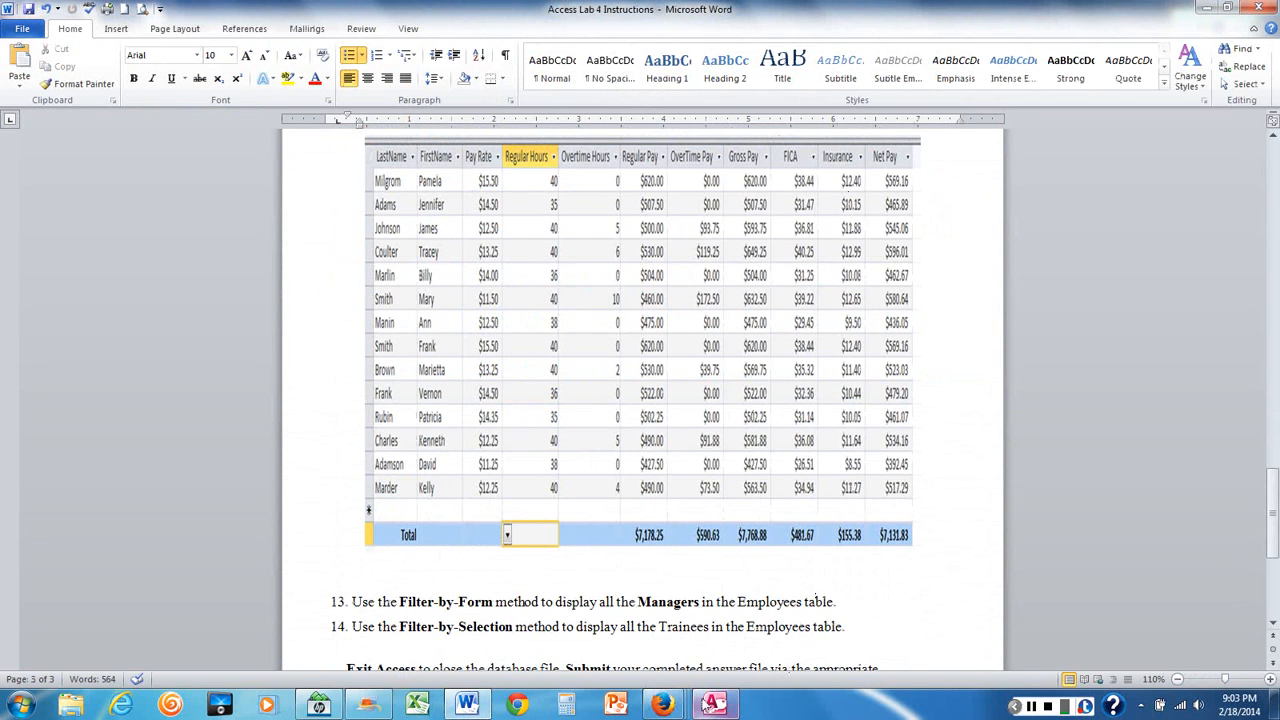
click(714, 705)
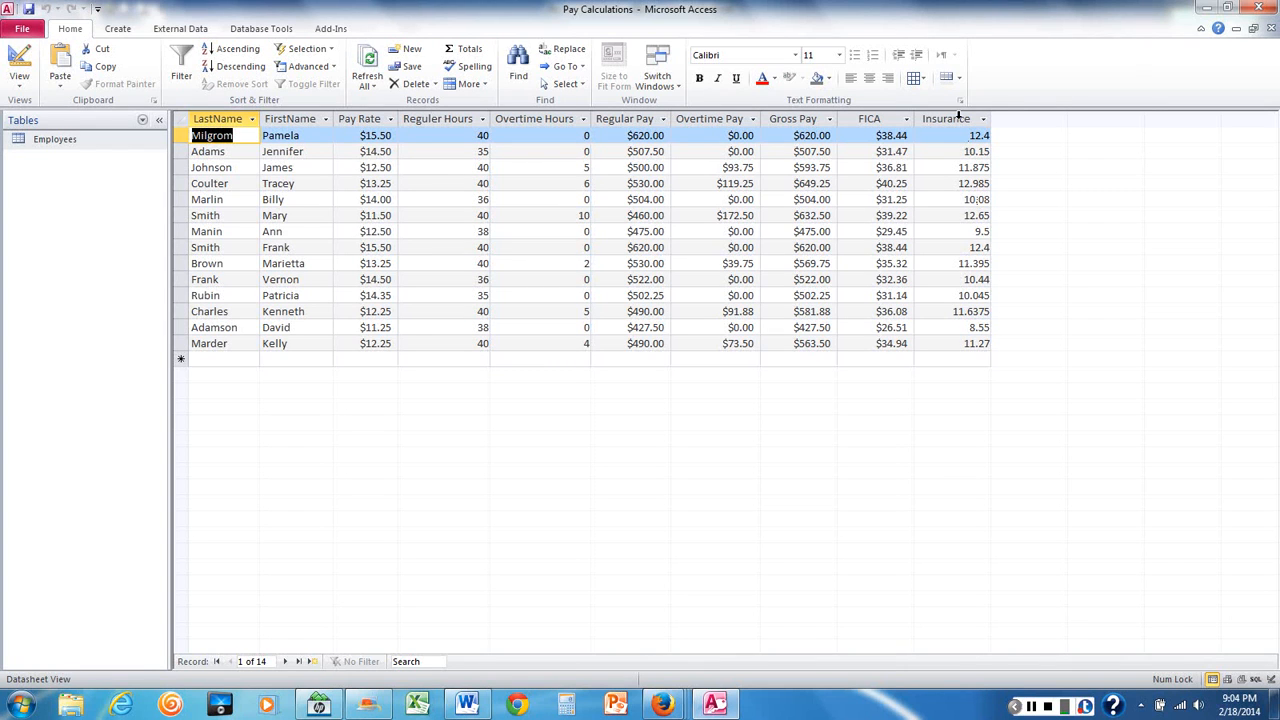
Step: In Design View, set the Insurance field's format to Currency and run the query again
click(20, 85)
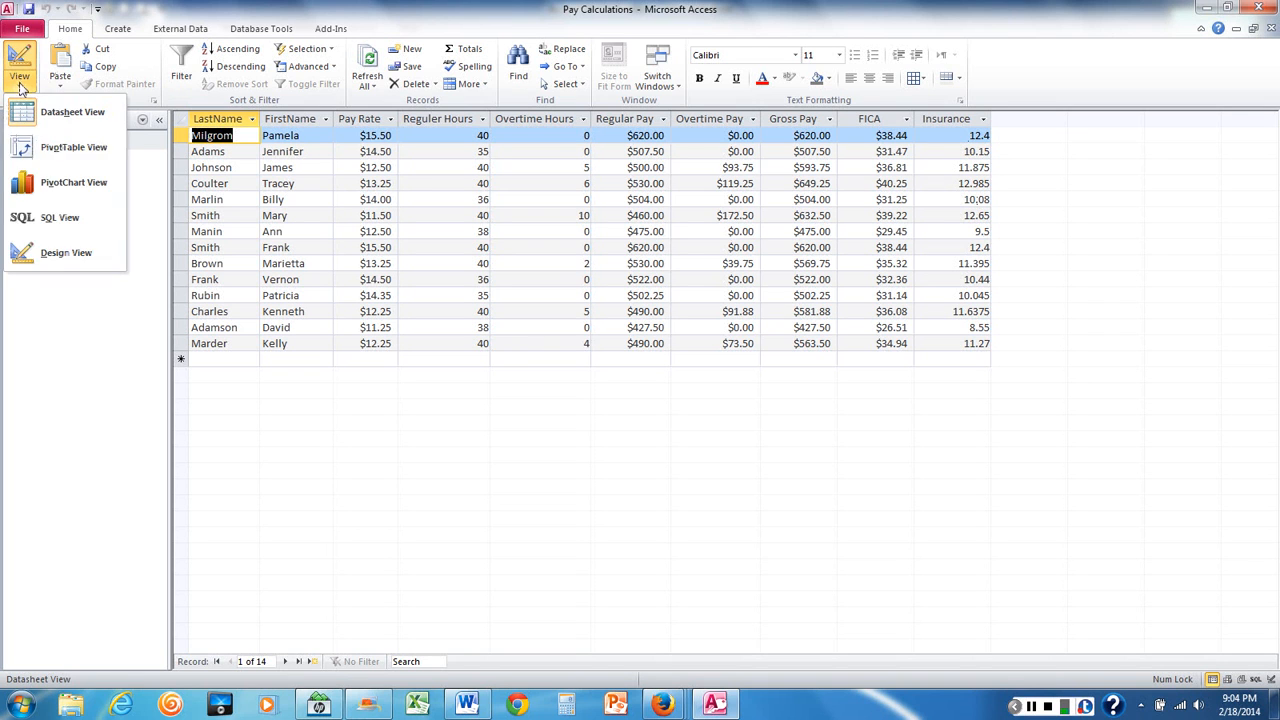
click(57, 253)
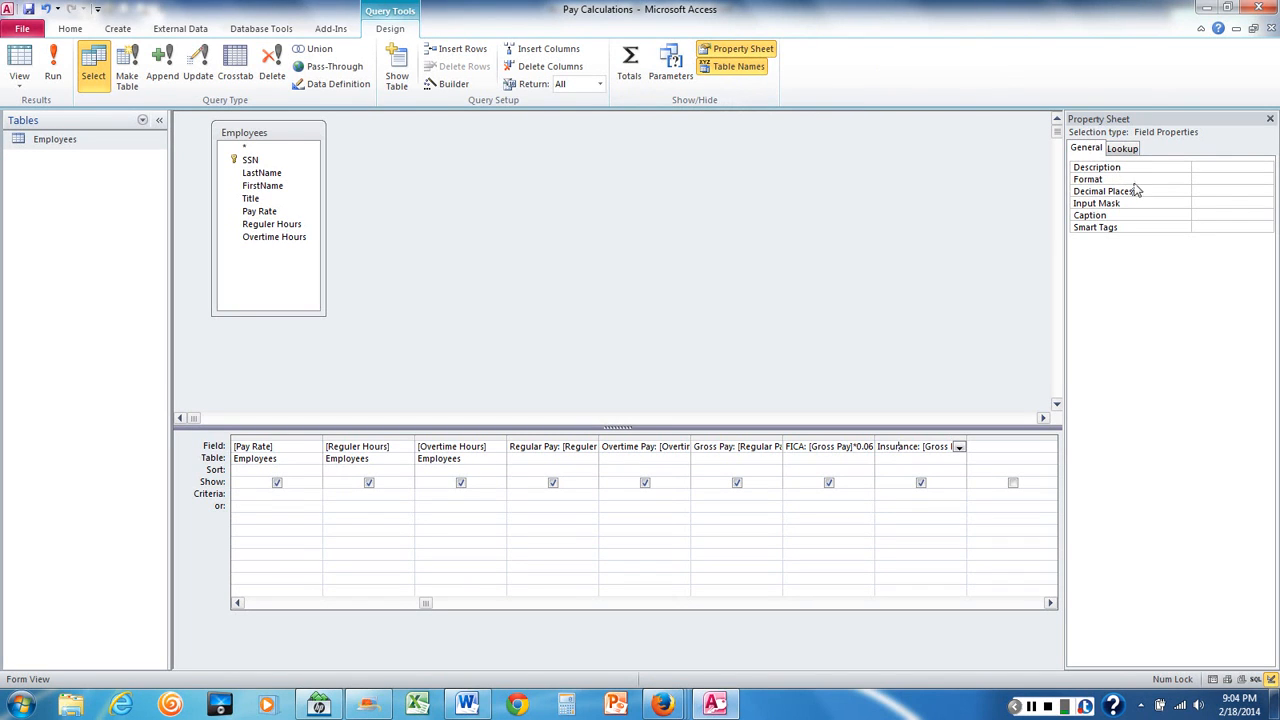
click(1213, 177)
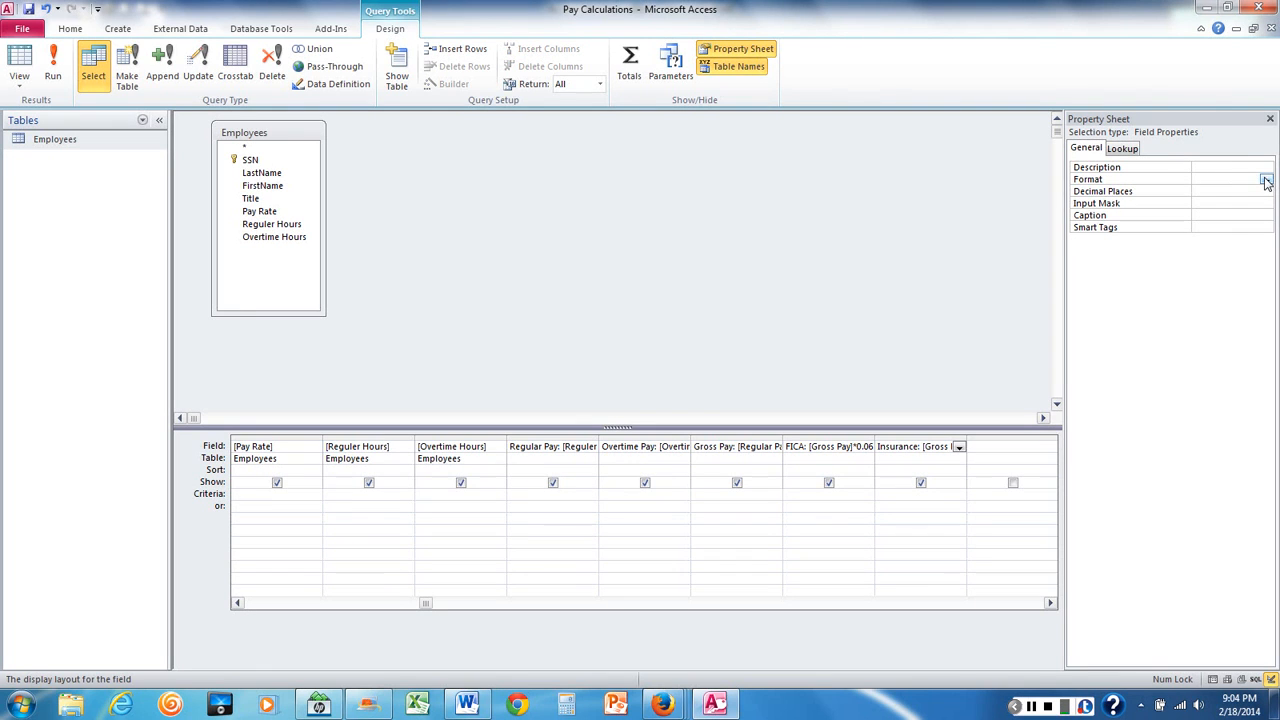
click(1266, 180)
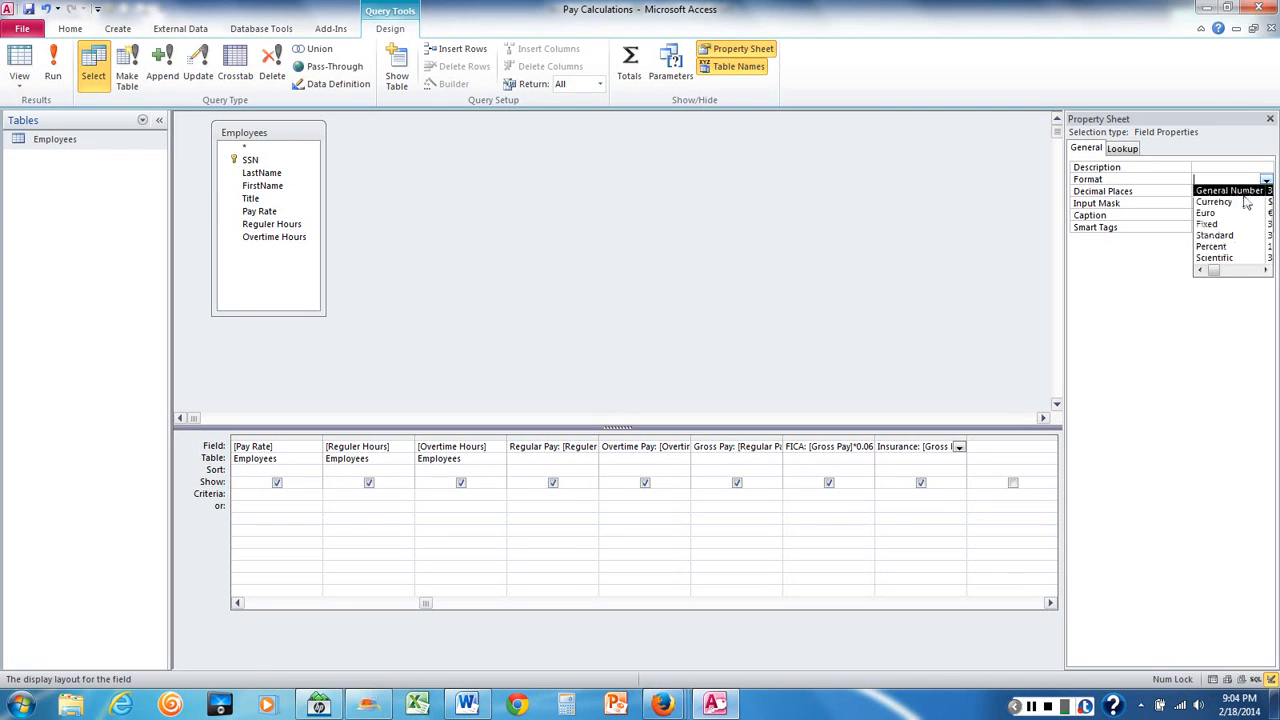
click(1239, 204)
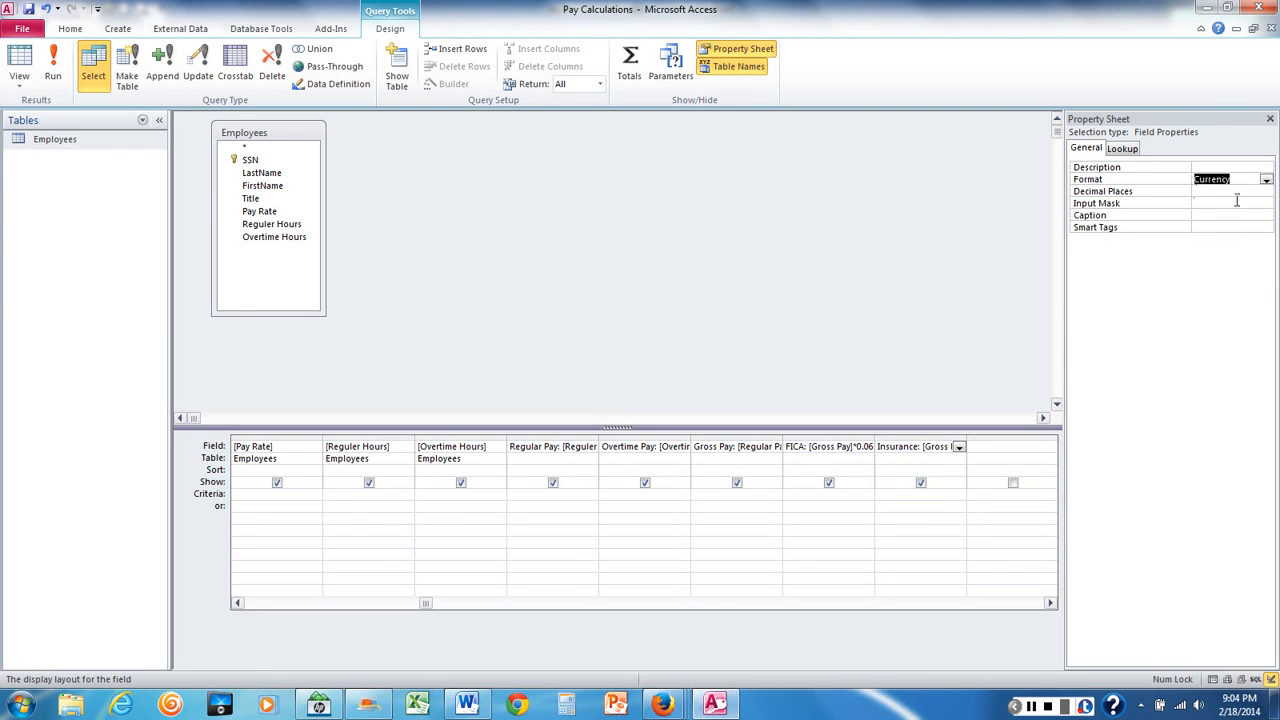
click(55, 70)
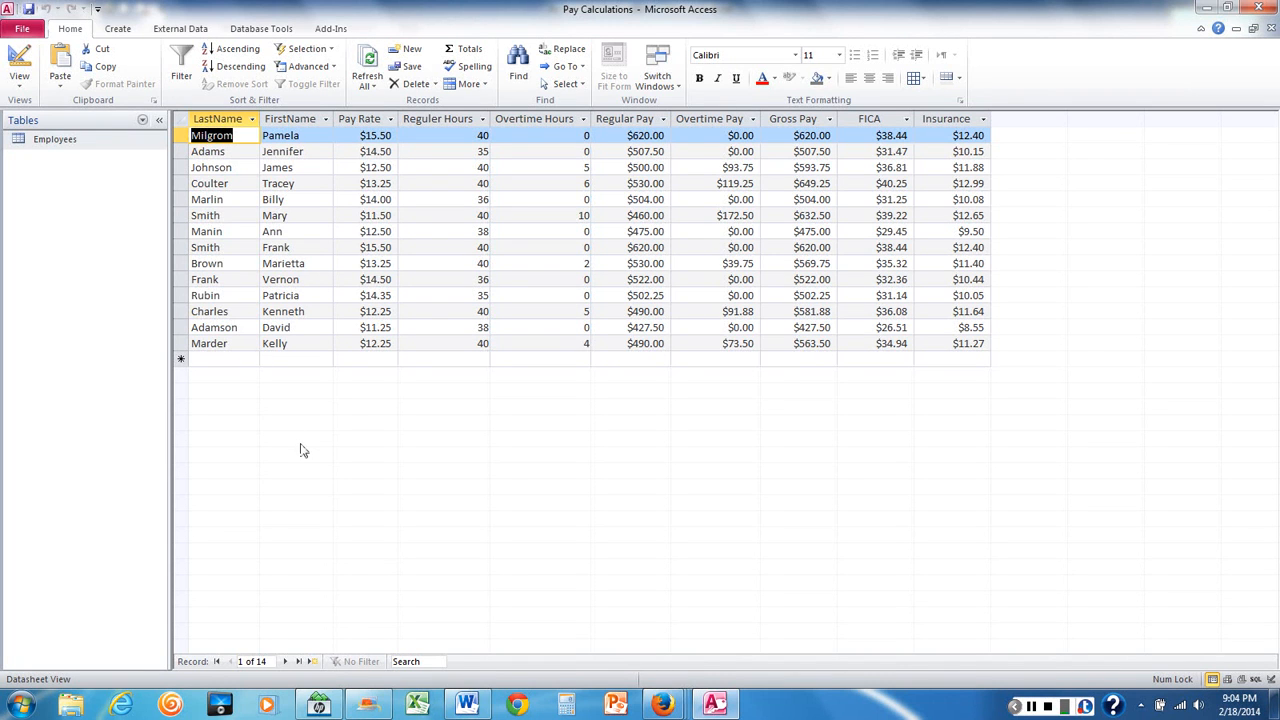
Step: Switch to the Word document and read the Net Pay instruction in item 11
click(473, 708)
scroll(540, 398, up, 5)
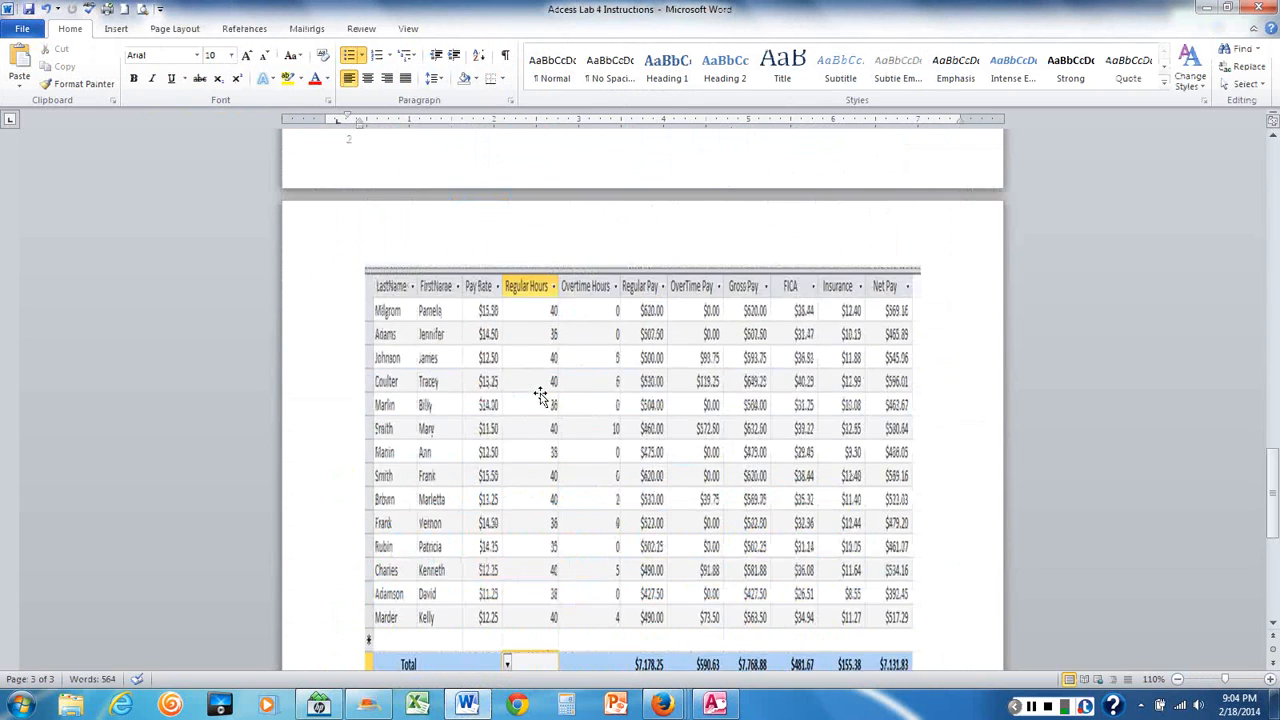
scroll(540, 398, up, 2)
scroll(541, 393, up, 1)
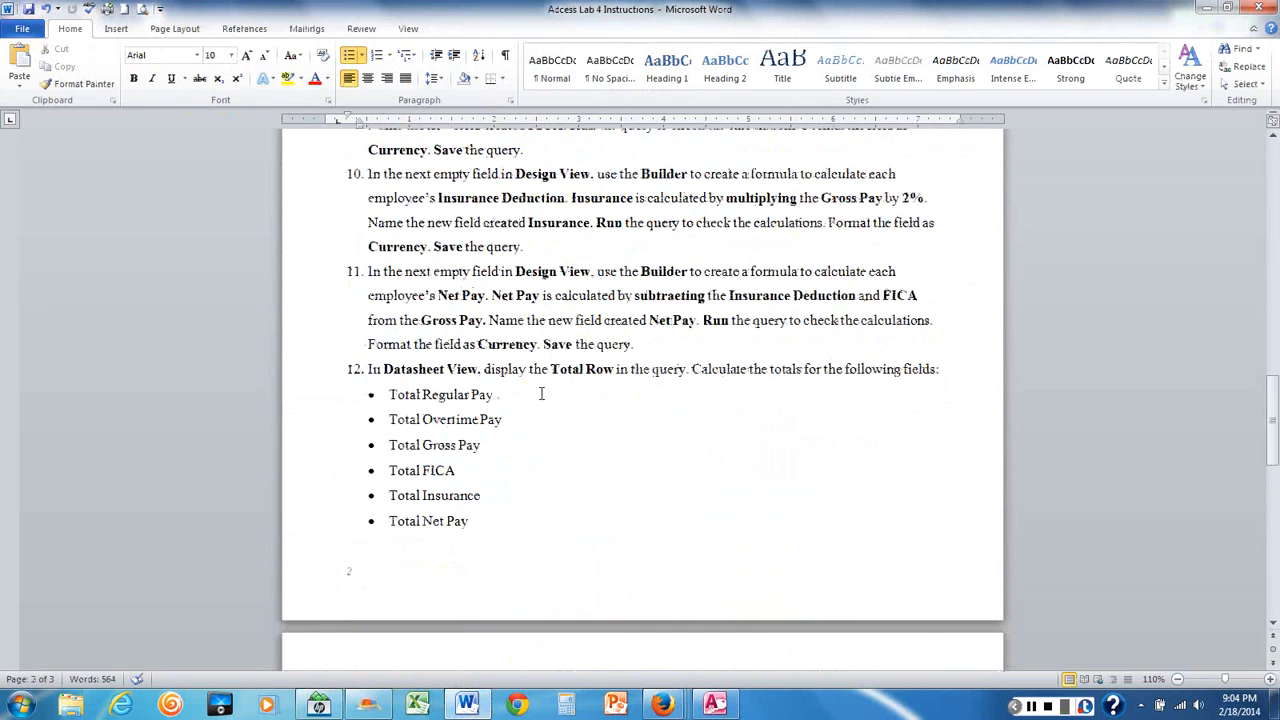
Step: Switch to Access, show the Pay Calculations query in Design View and open the Expression Builder for the next empty field
scroll(541, 393, down, 1)
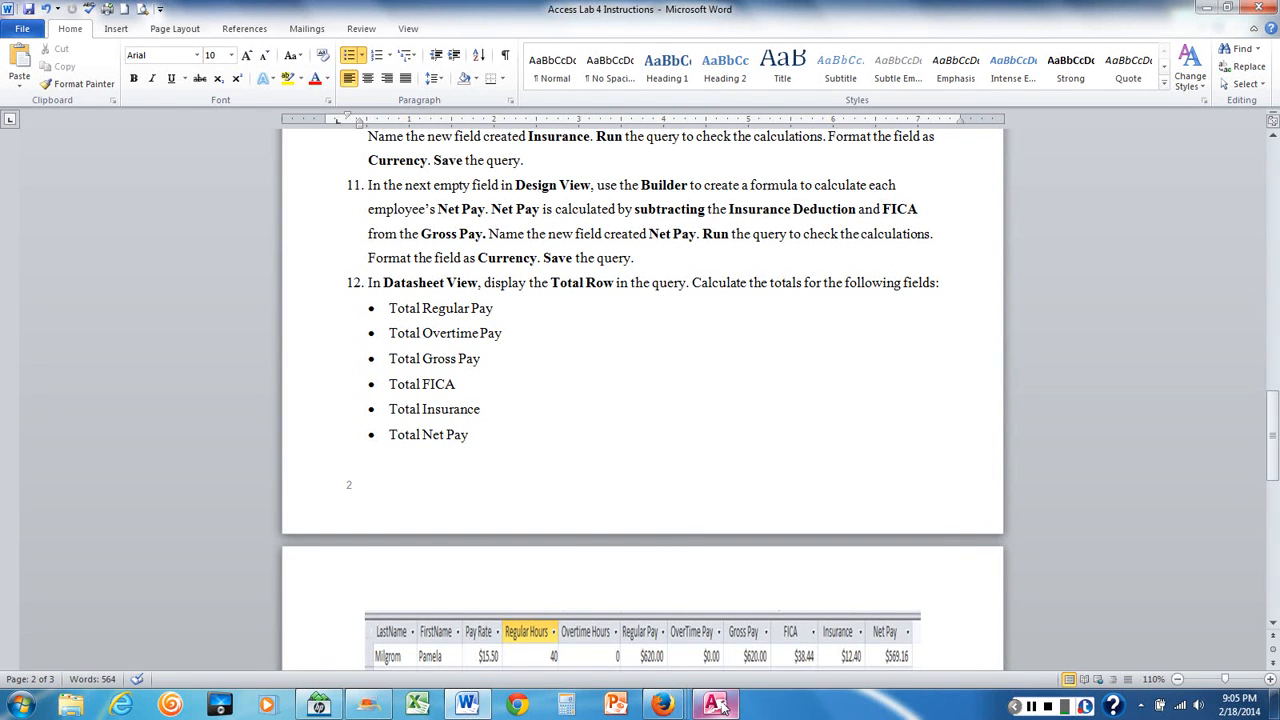
click(714, 704)
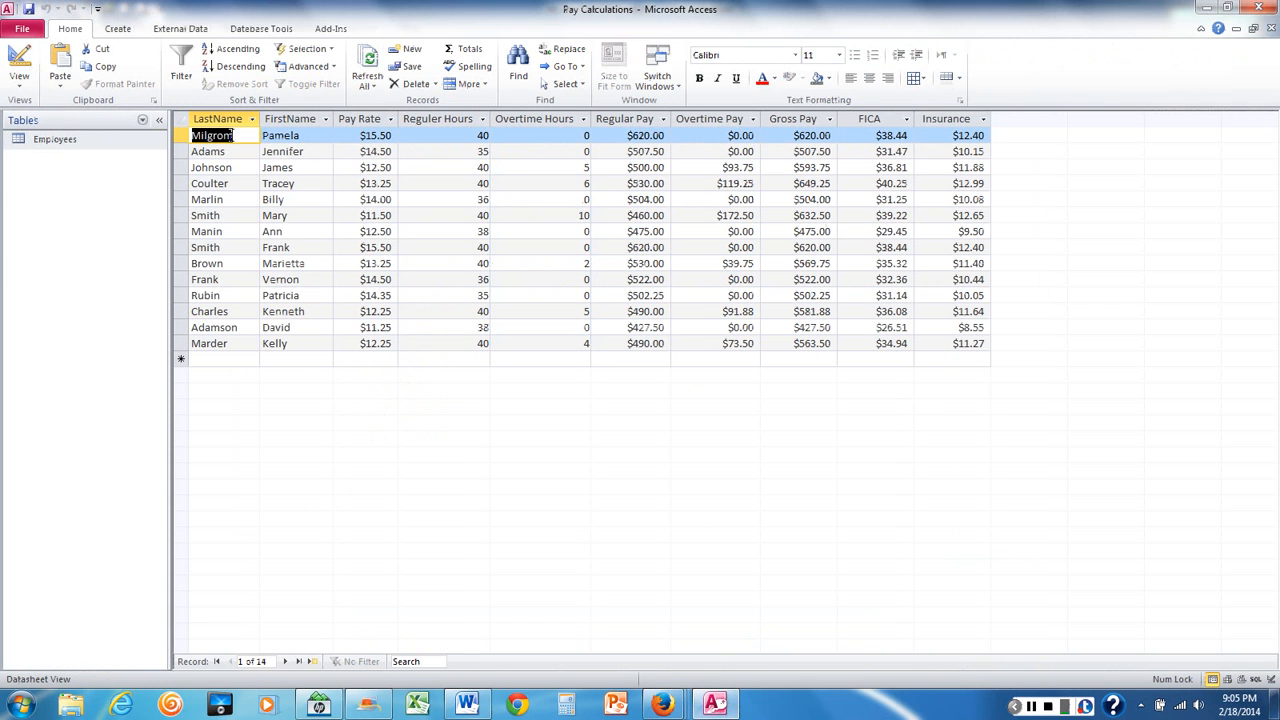
click(16, 82)
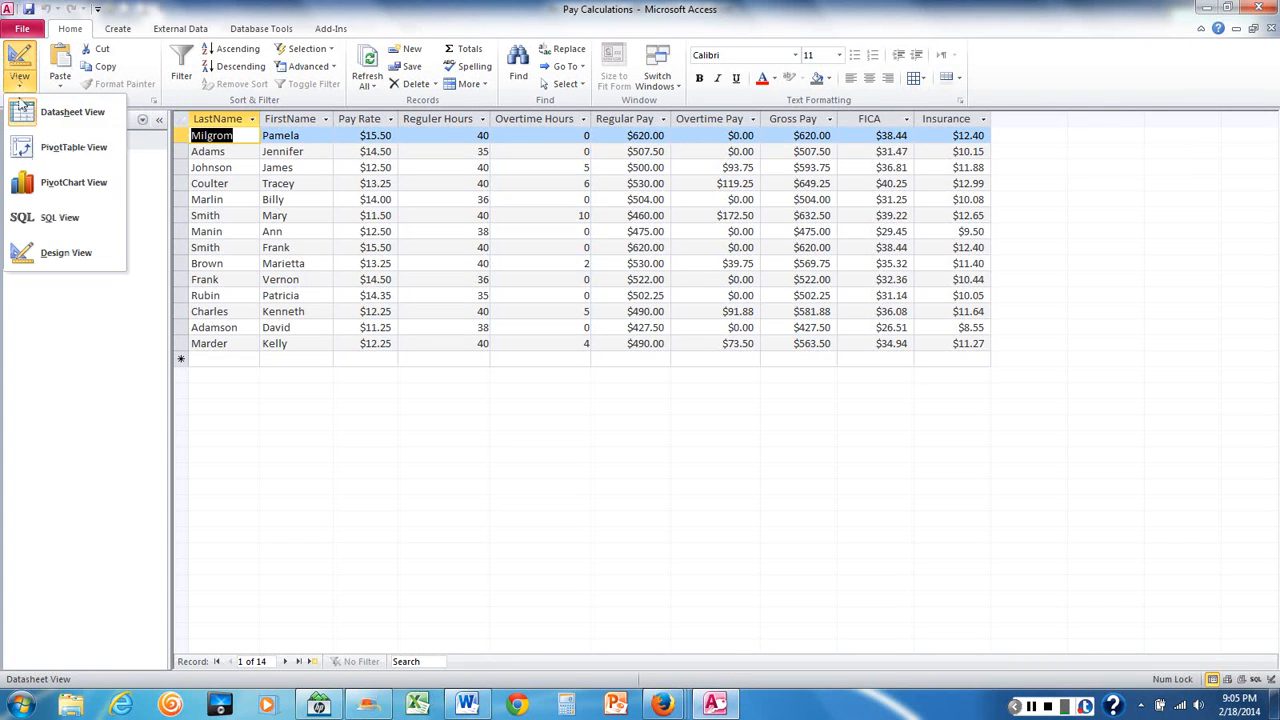
click(66, 254)
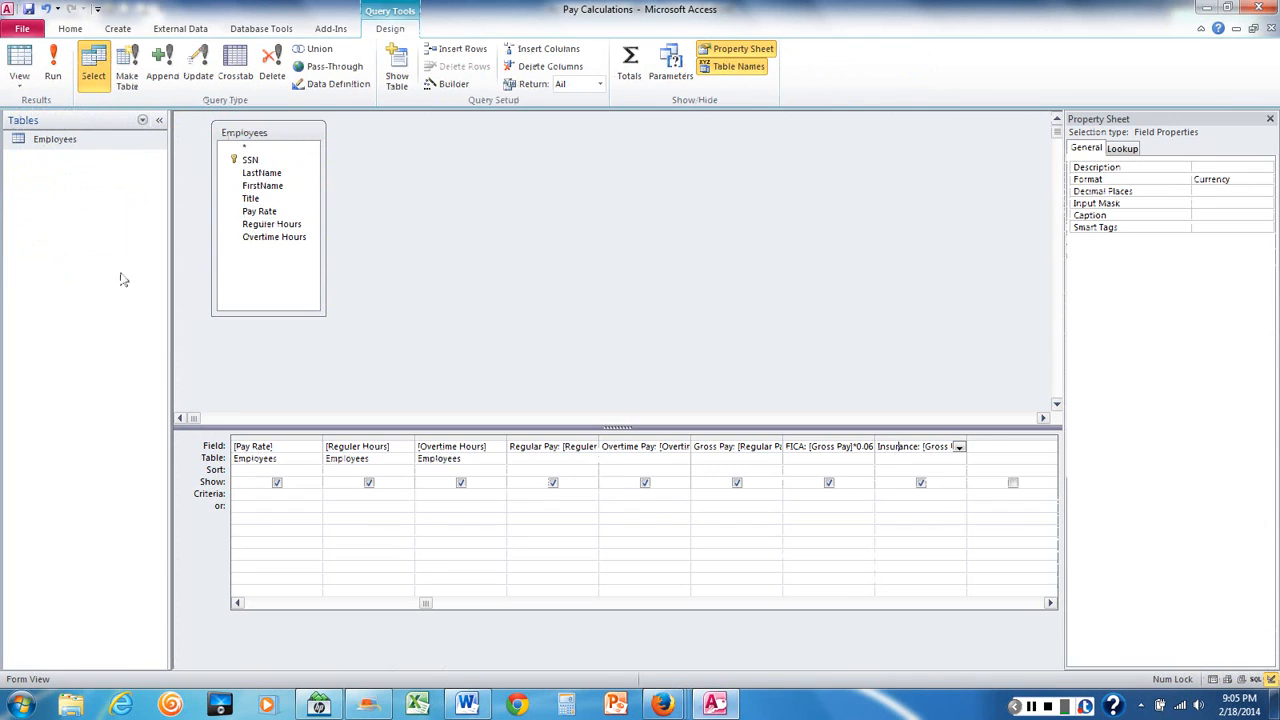
click(987, 450)
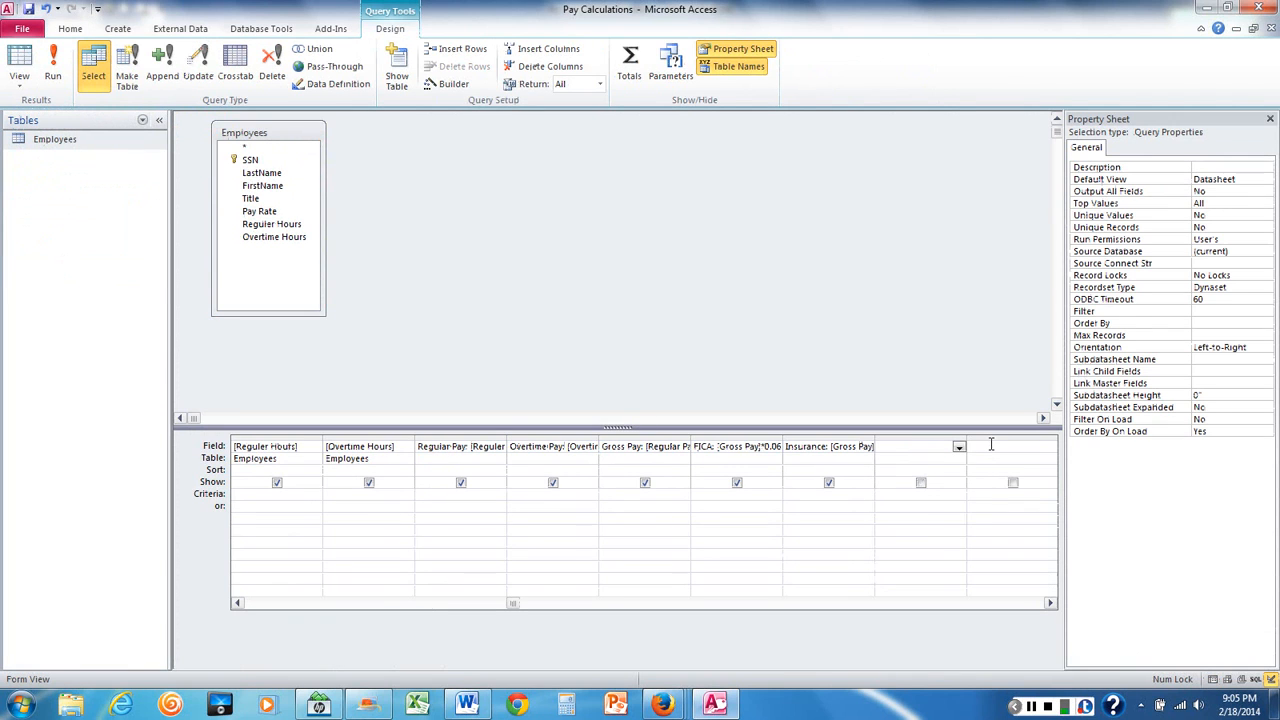
click(447, 85)
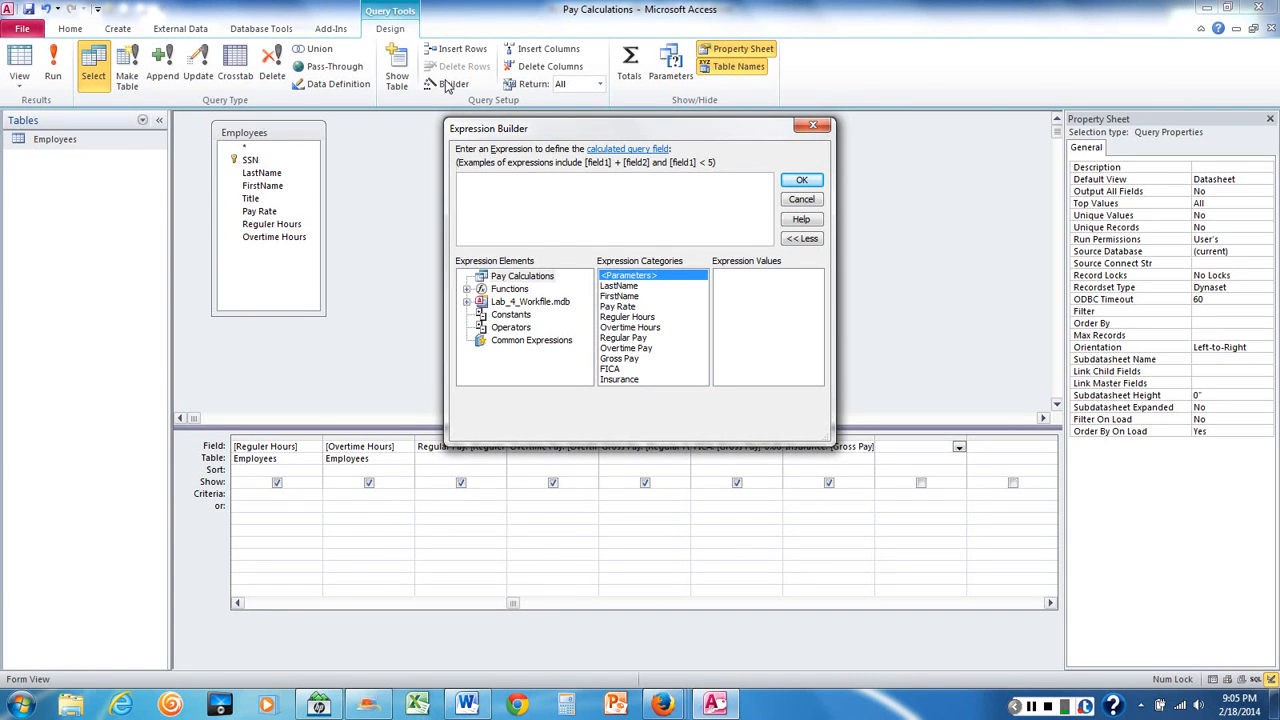
Step: Build the expression [Gross Pay] - [FICA] - [Insurance] and accept it into the field
double_click(609, 362)
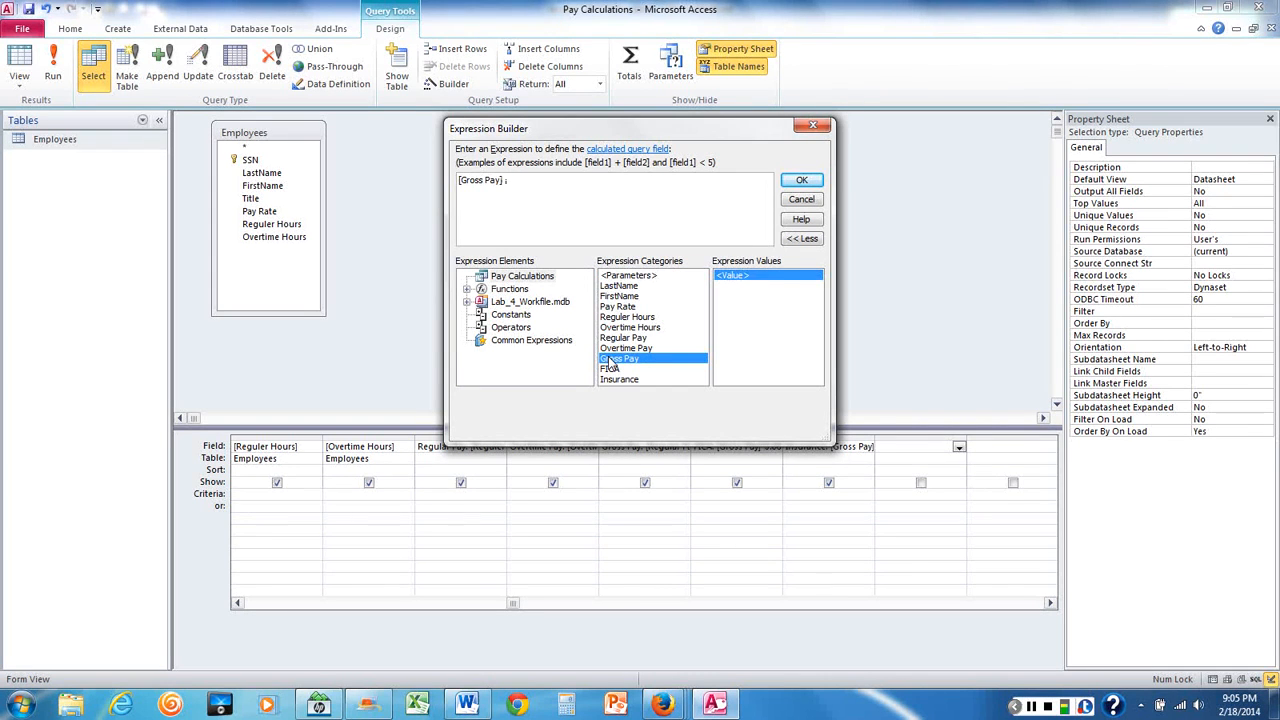
text(-)
double_click(612, 370)
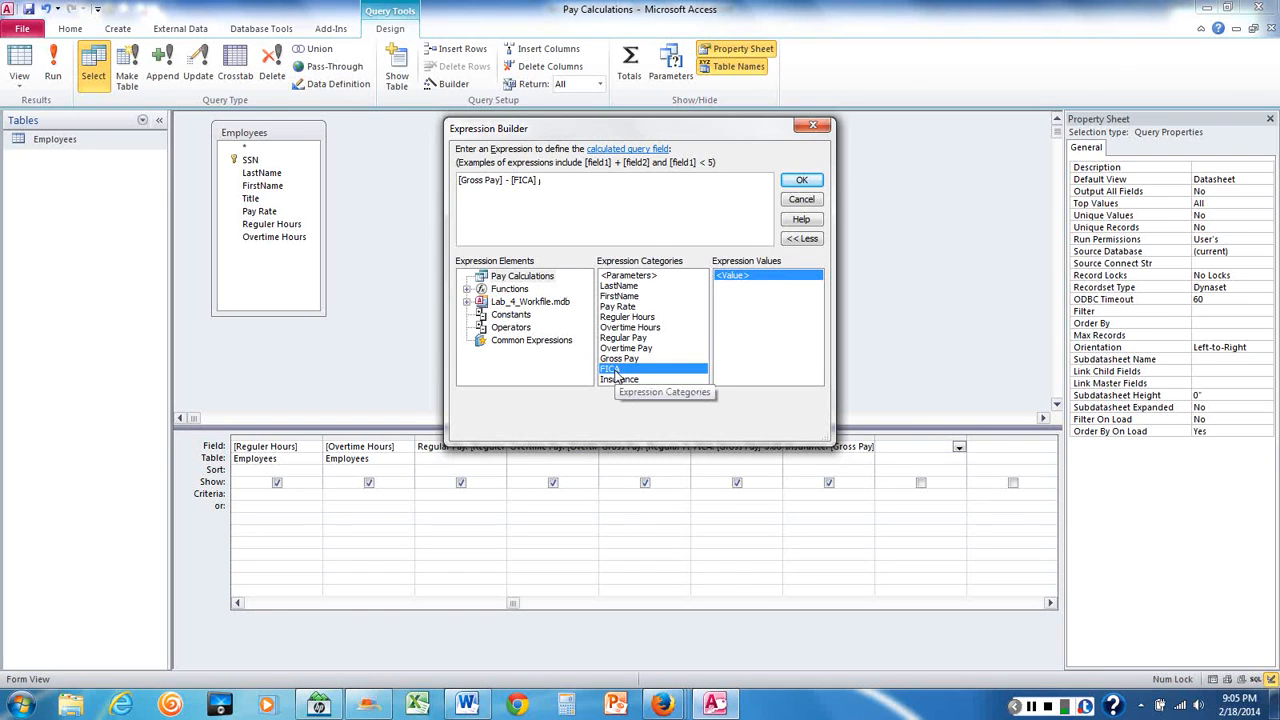
text(-)
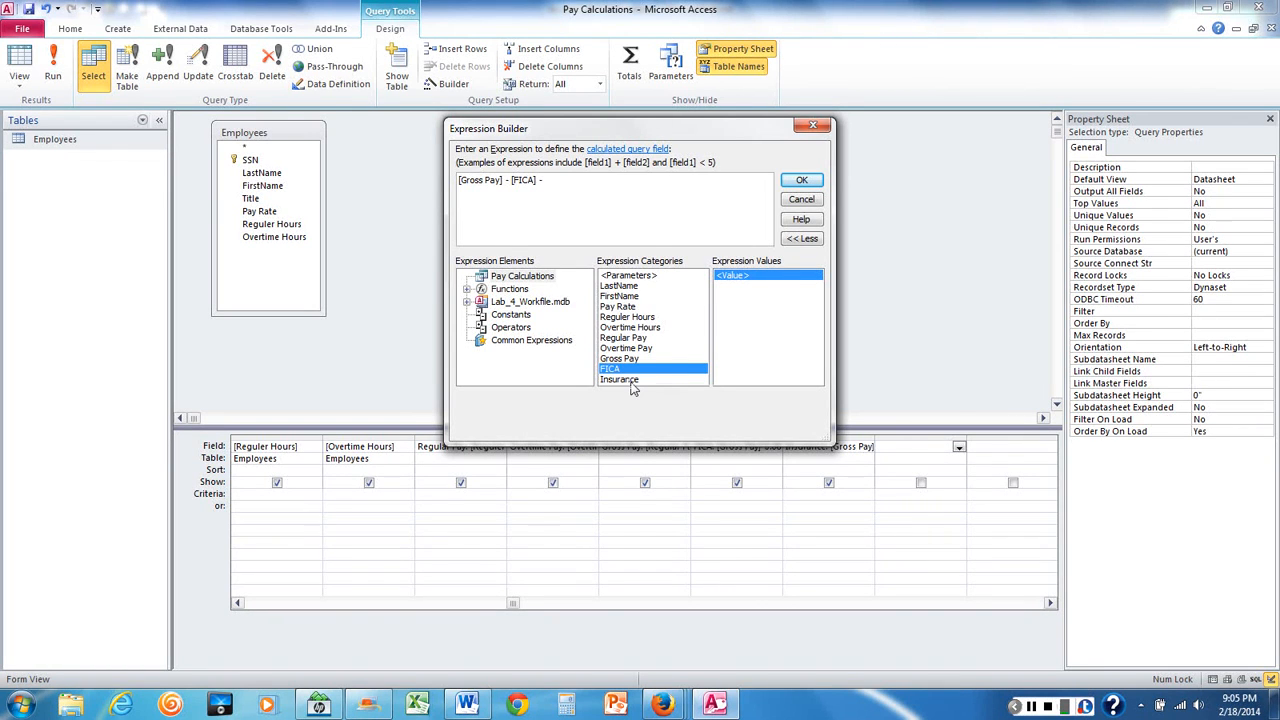
click(631, 381)
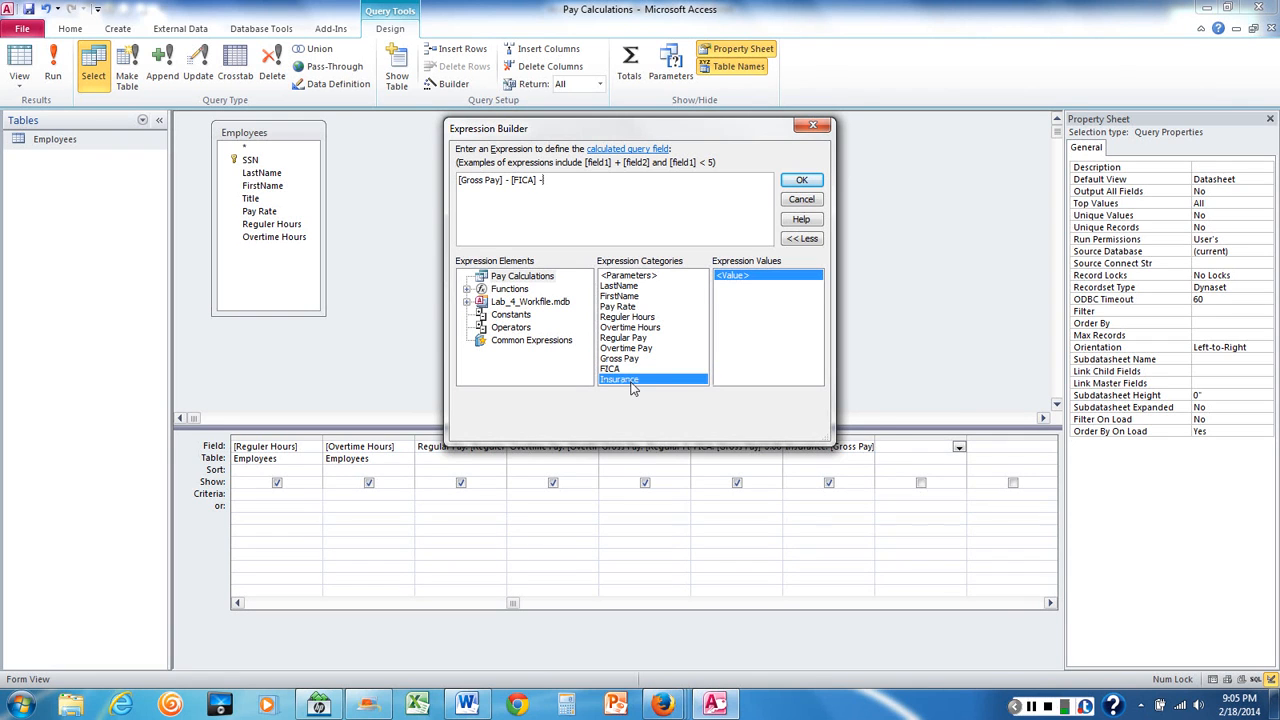
double_click(631, 381)
click(801, 180)
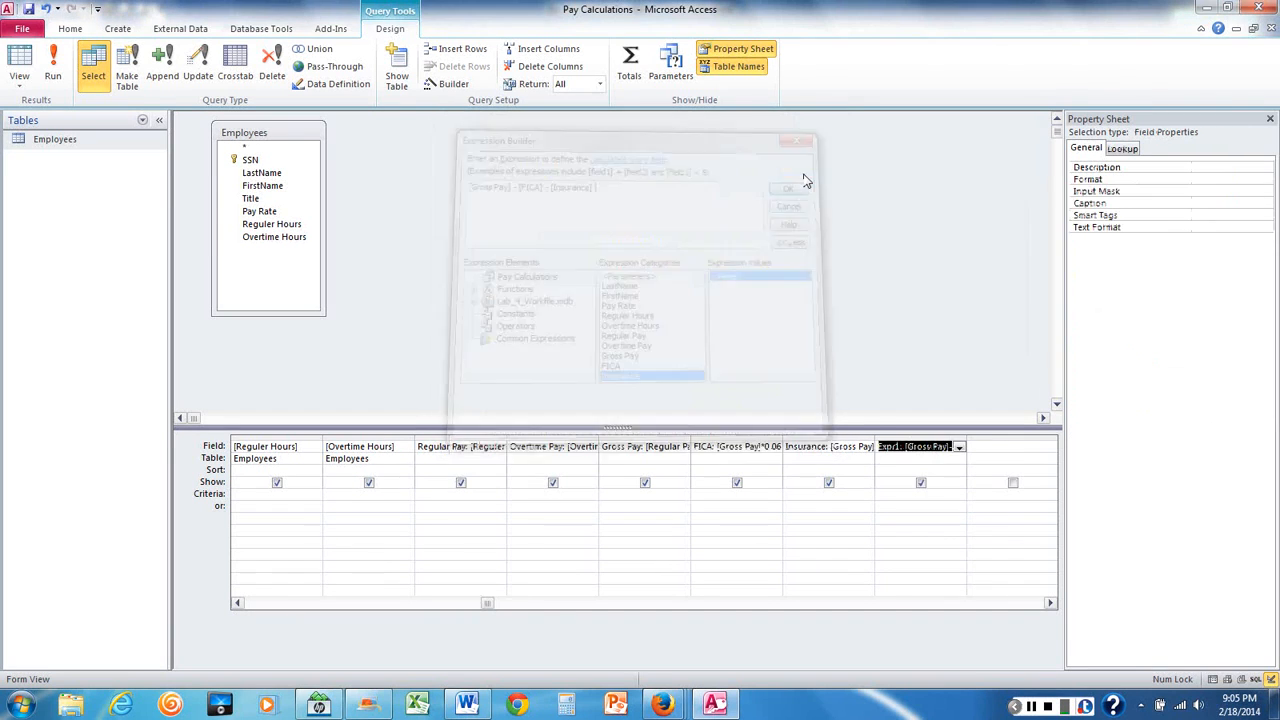
Step: Rename the calculated field Expr1 as Net Pay, keeping the colon and its expression, and run the query
click(900, 448)
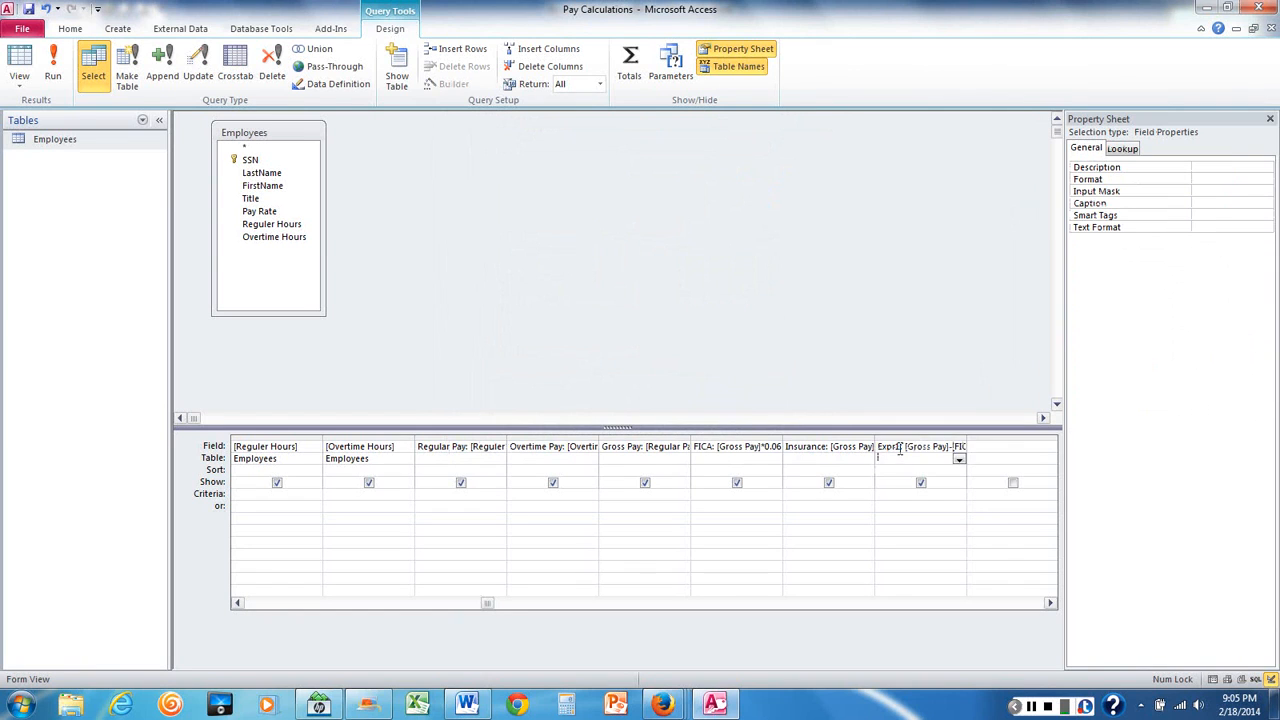
click(900, 448)
key(BackSpace)
key(BackSpace)
key(BackSpace)
key(BackSpace)
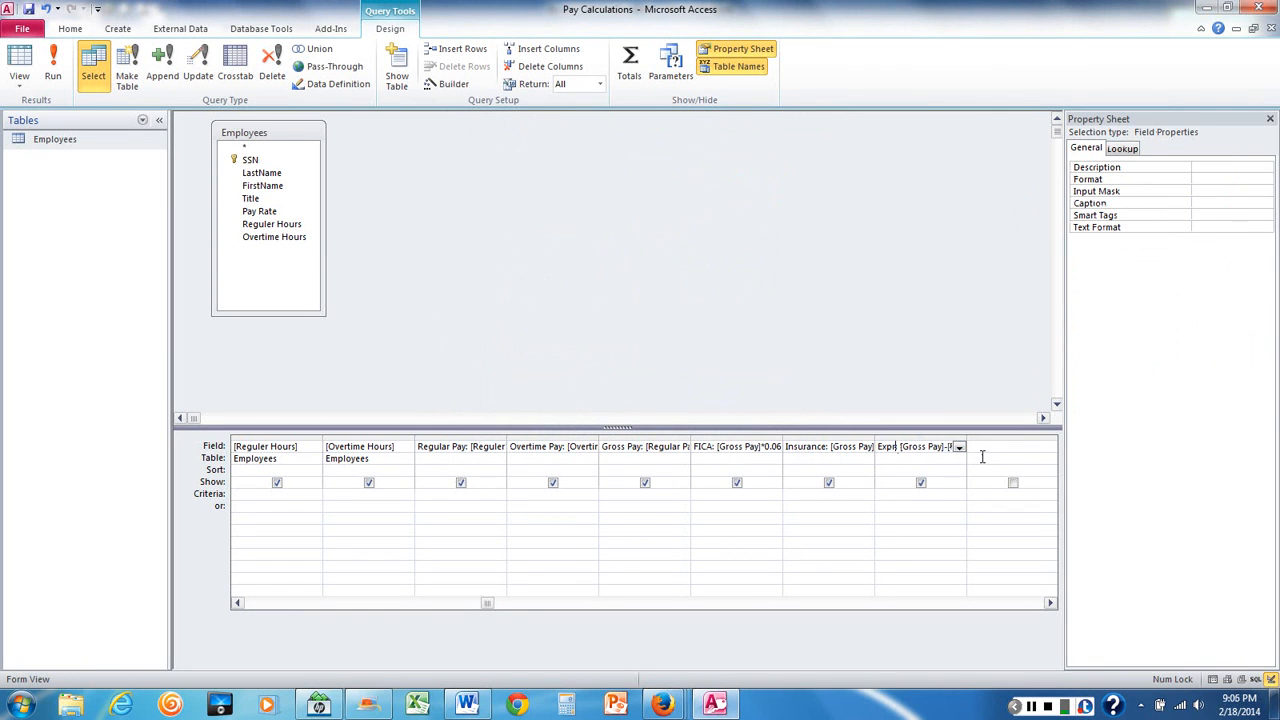
key(BackSpace)
text(Net)
key(alt)
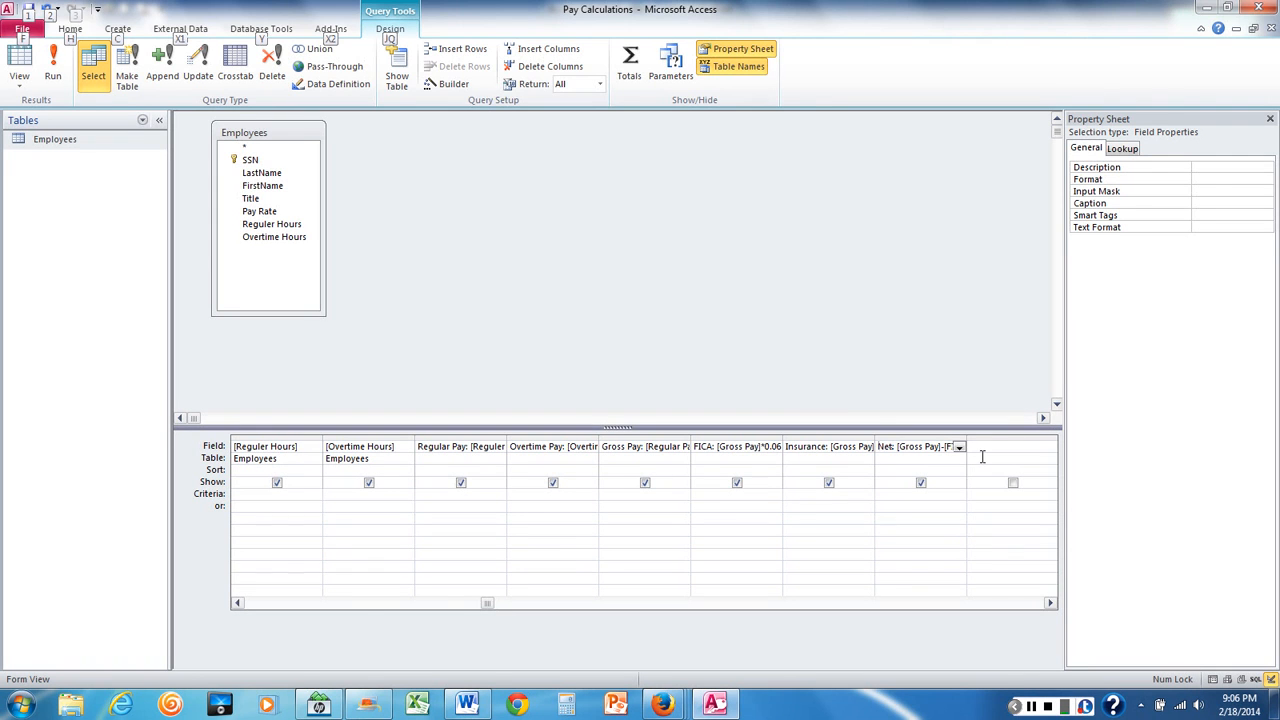
key(alt)
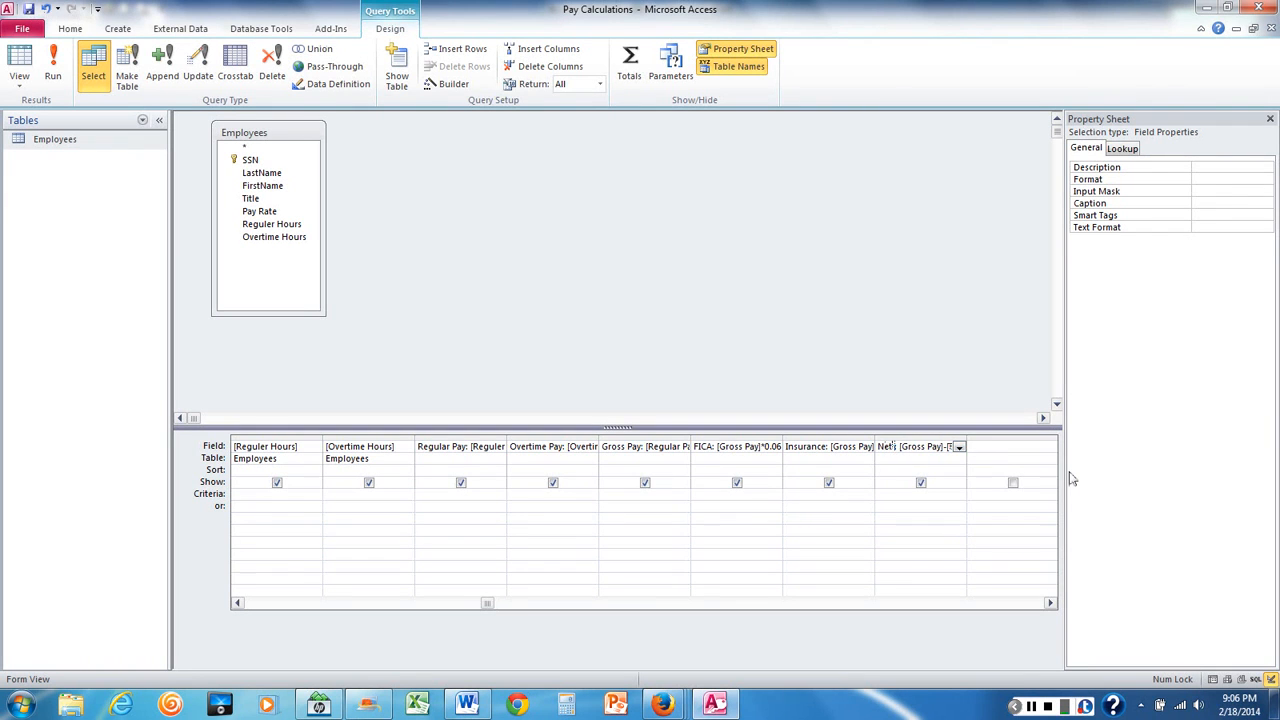
text(Pay)
click(52, 72)
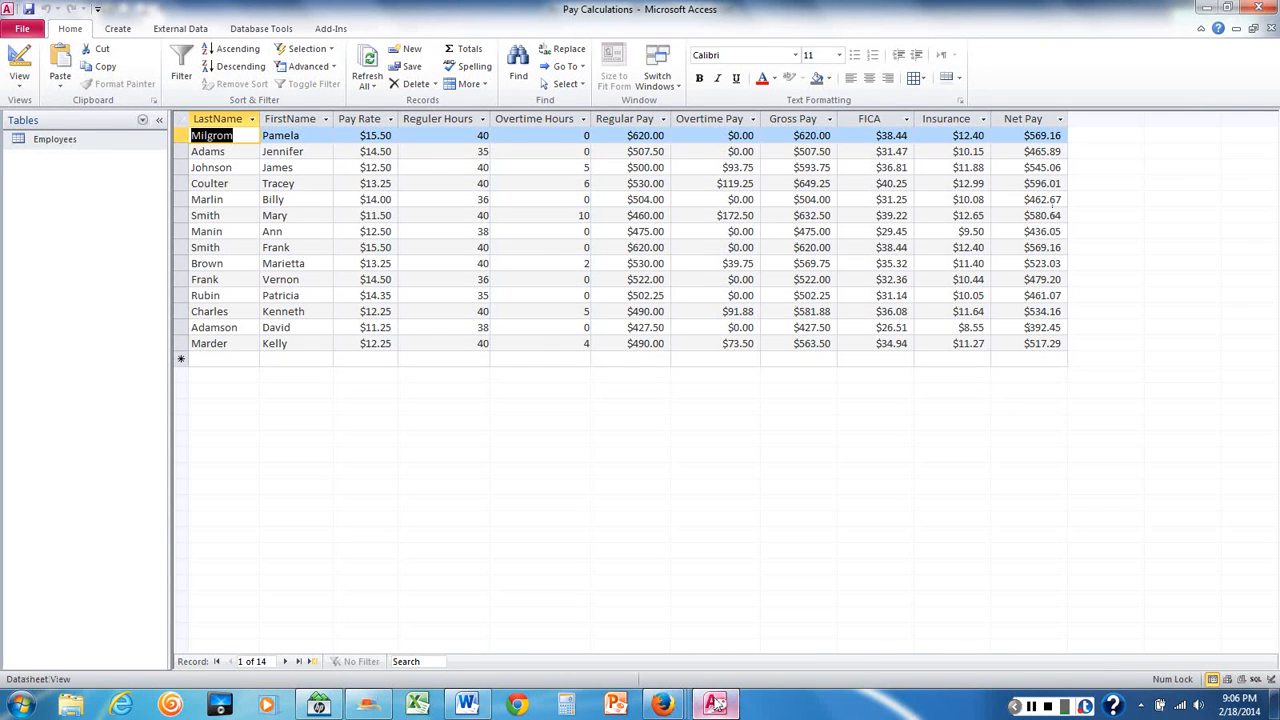
Step: Check the Net Pay results against the sample results table in the Word document, and switch back to Access
click(467, 706)
scroll(668, 560, down, 6)
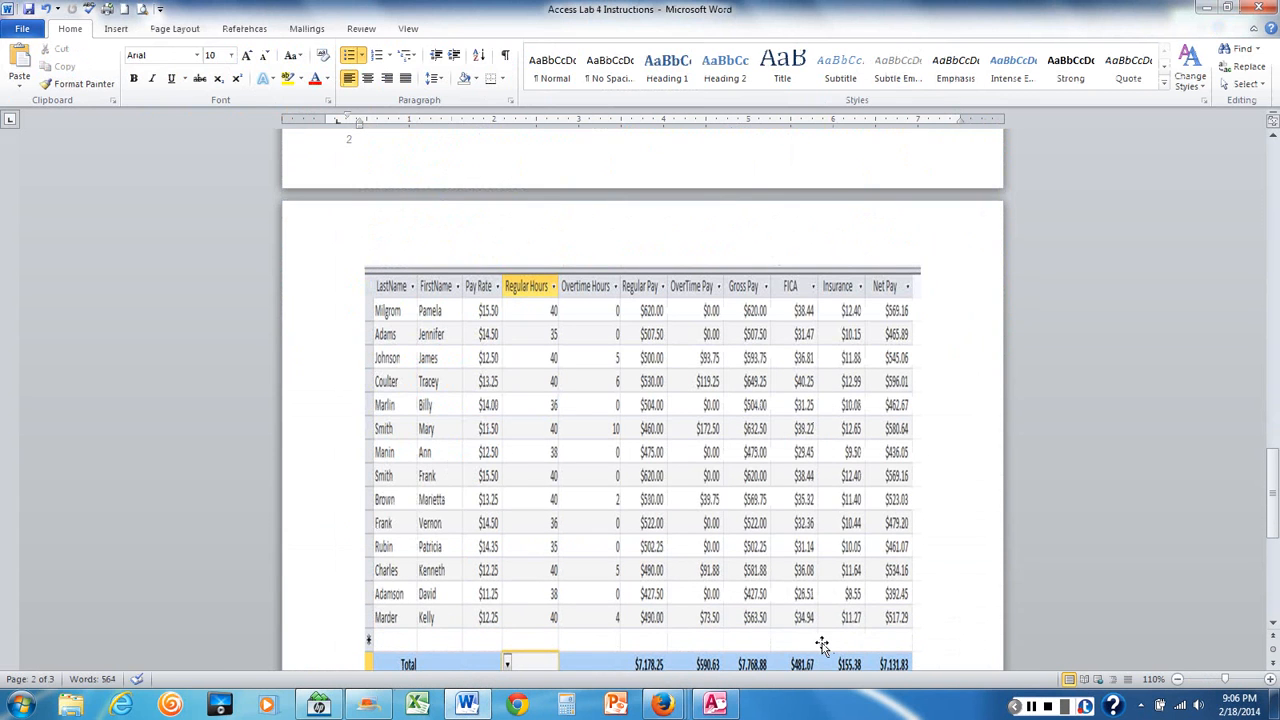
click(713, 705)
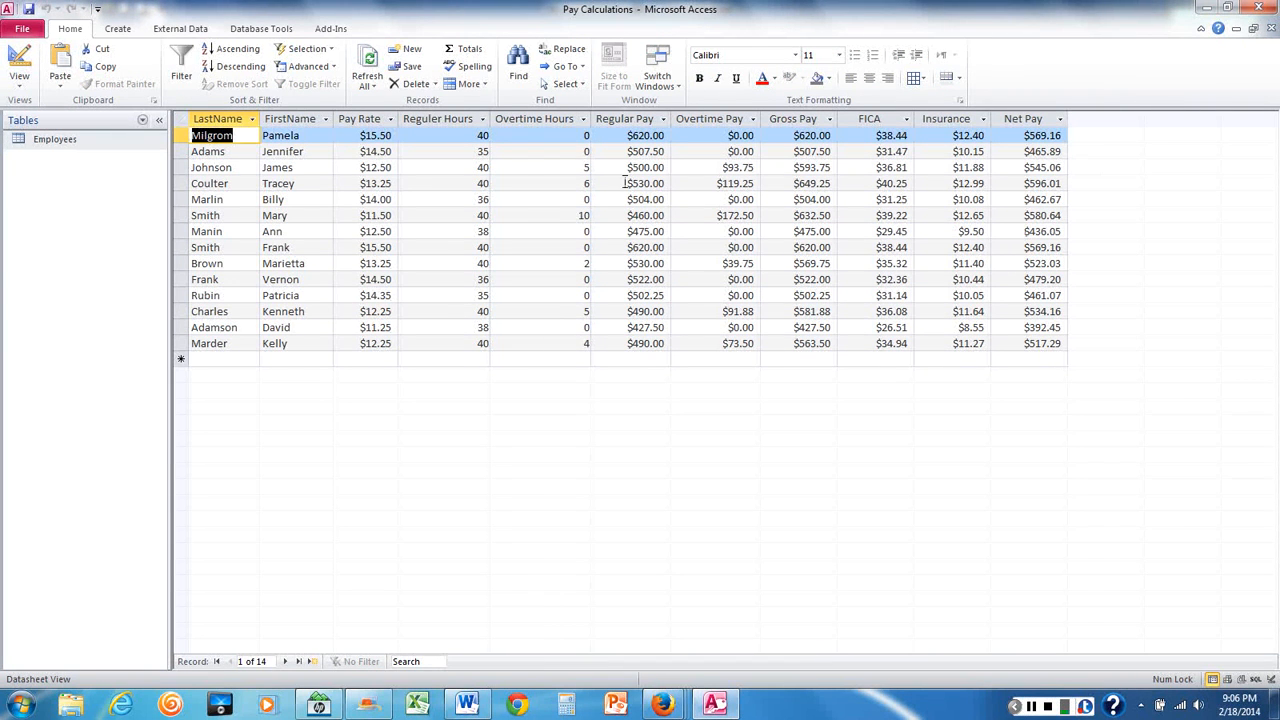
Step: In Design View, set the Net Pay field's format to Currency and run the query again
click(25, 88)
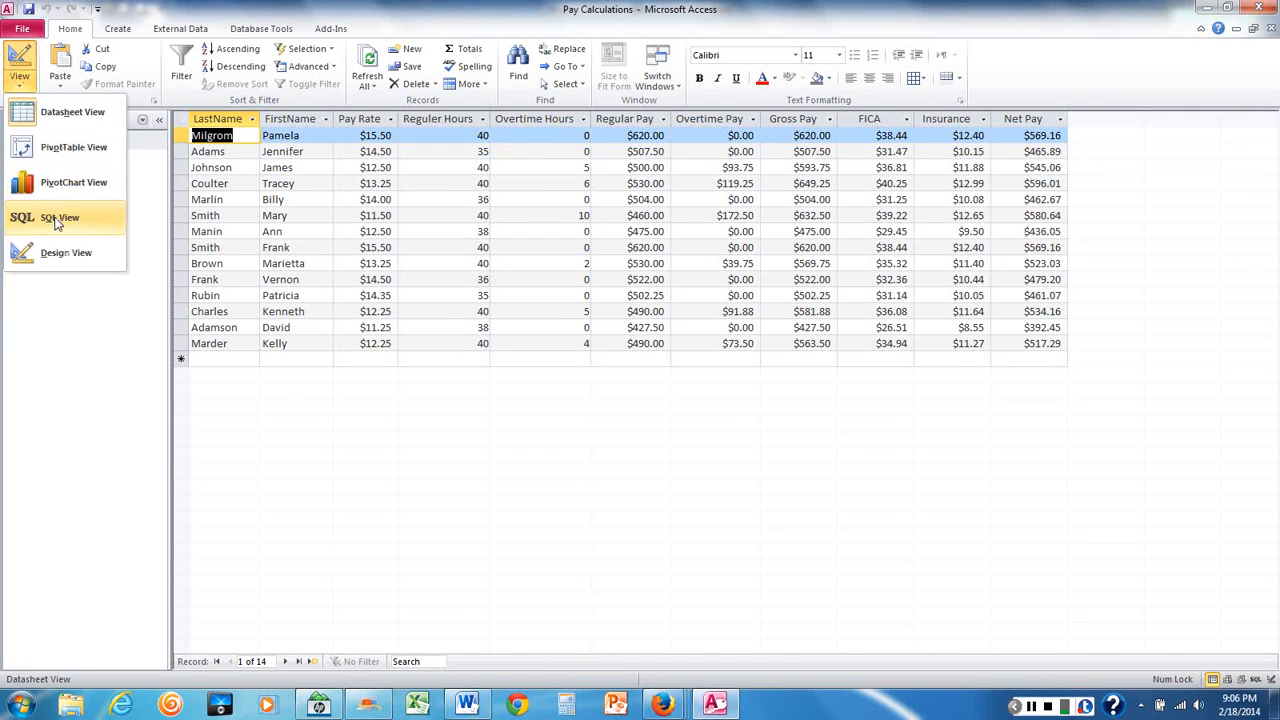
click(58, 250)
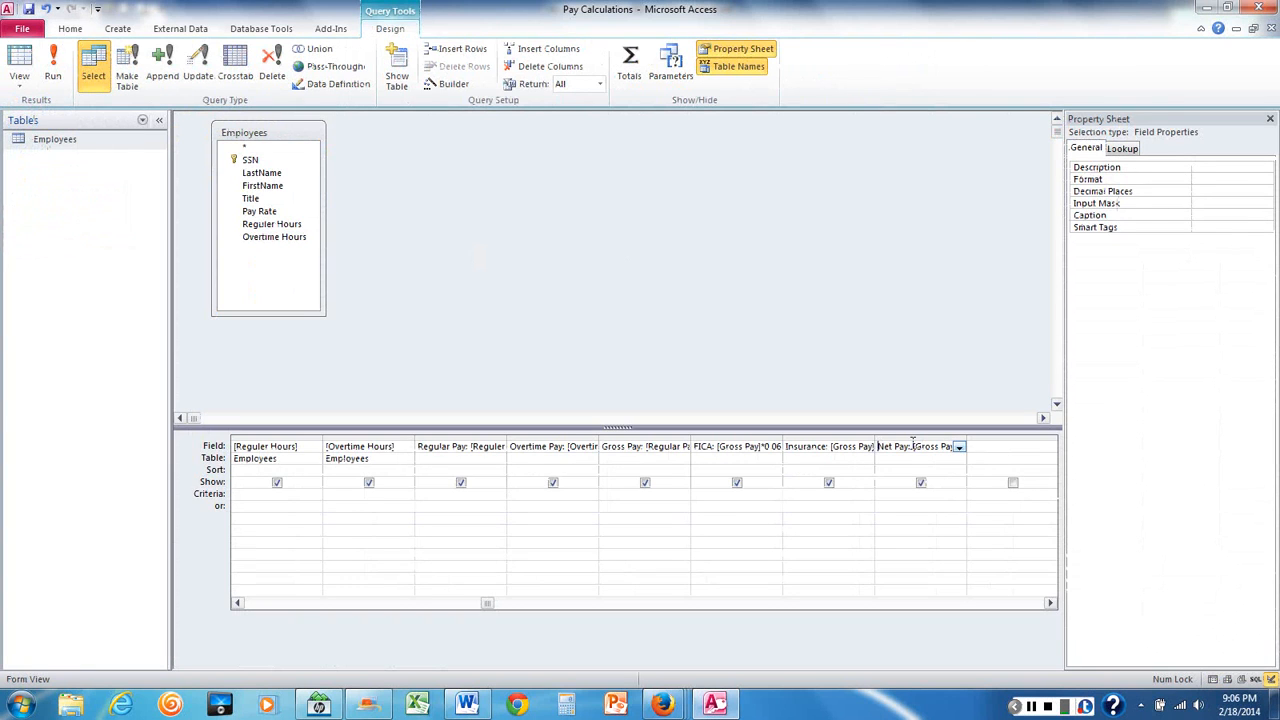
click(748, 50)
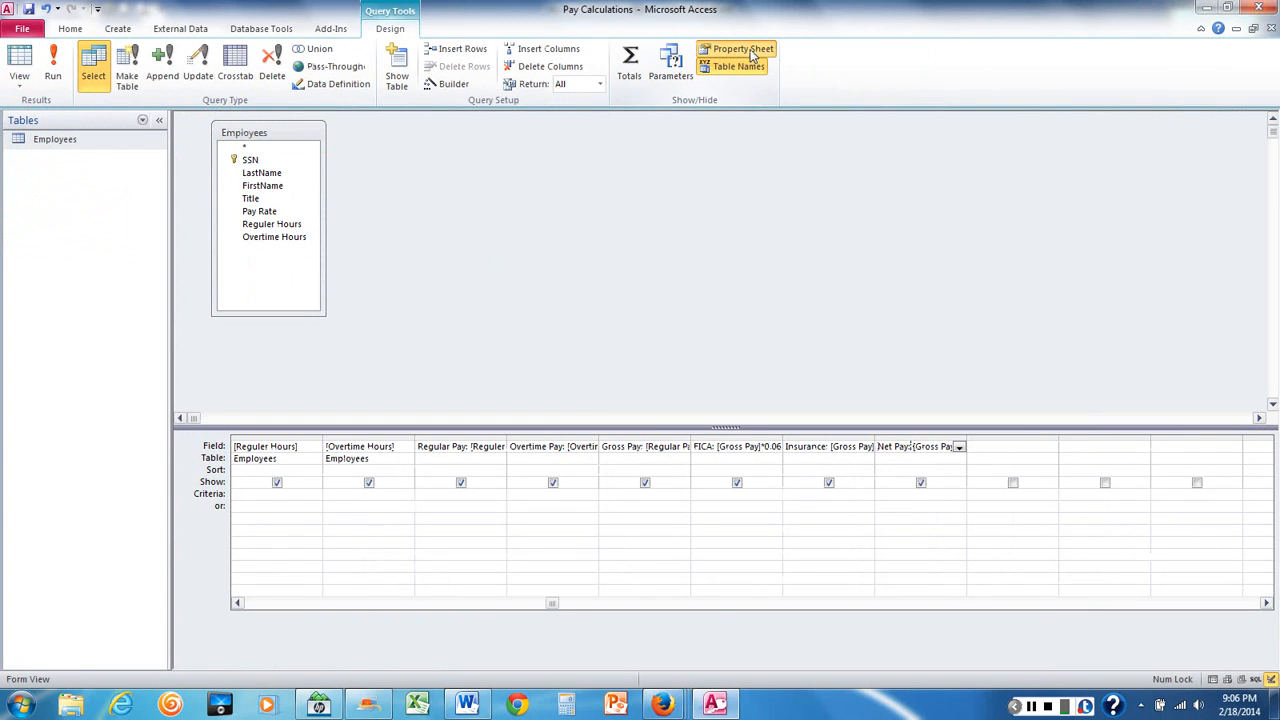
click(748, 50)
click(1224, 179)
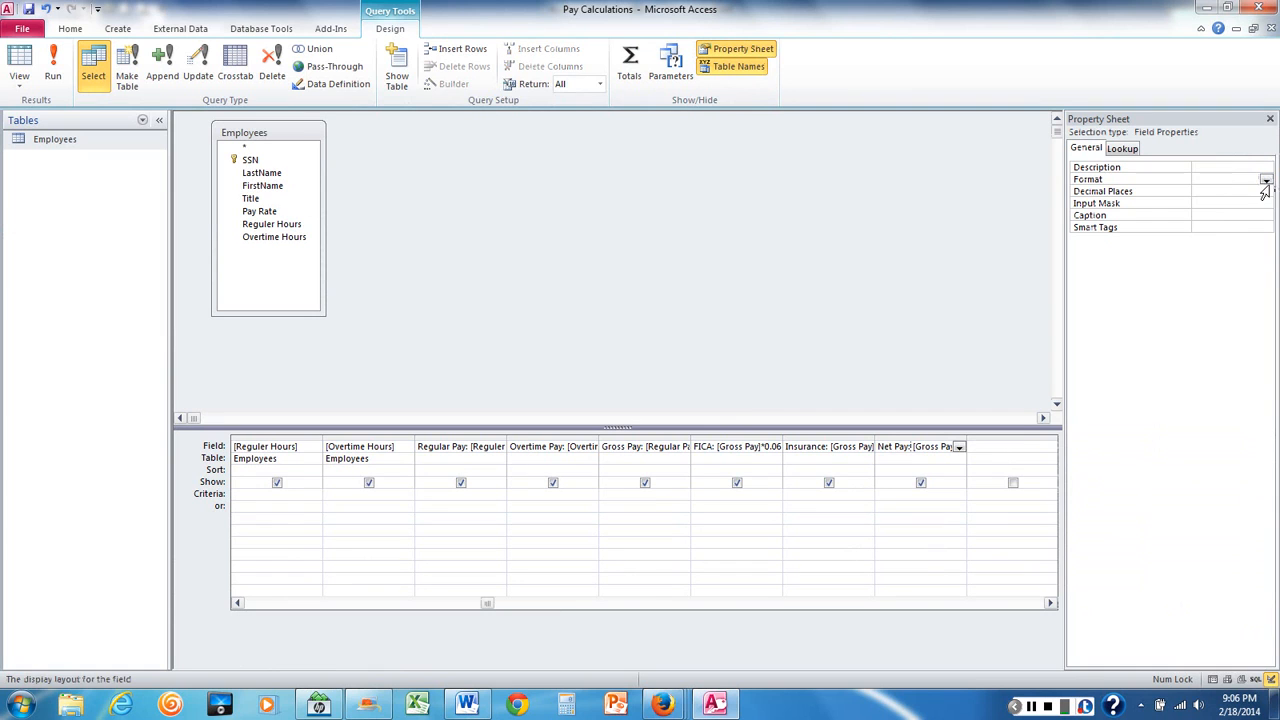
click(1265, 181)
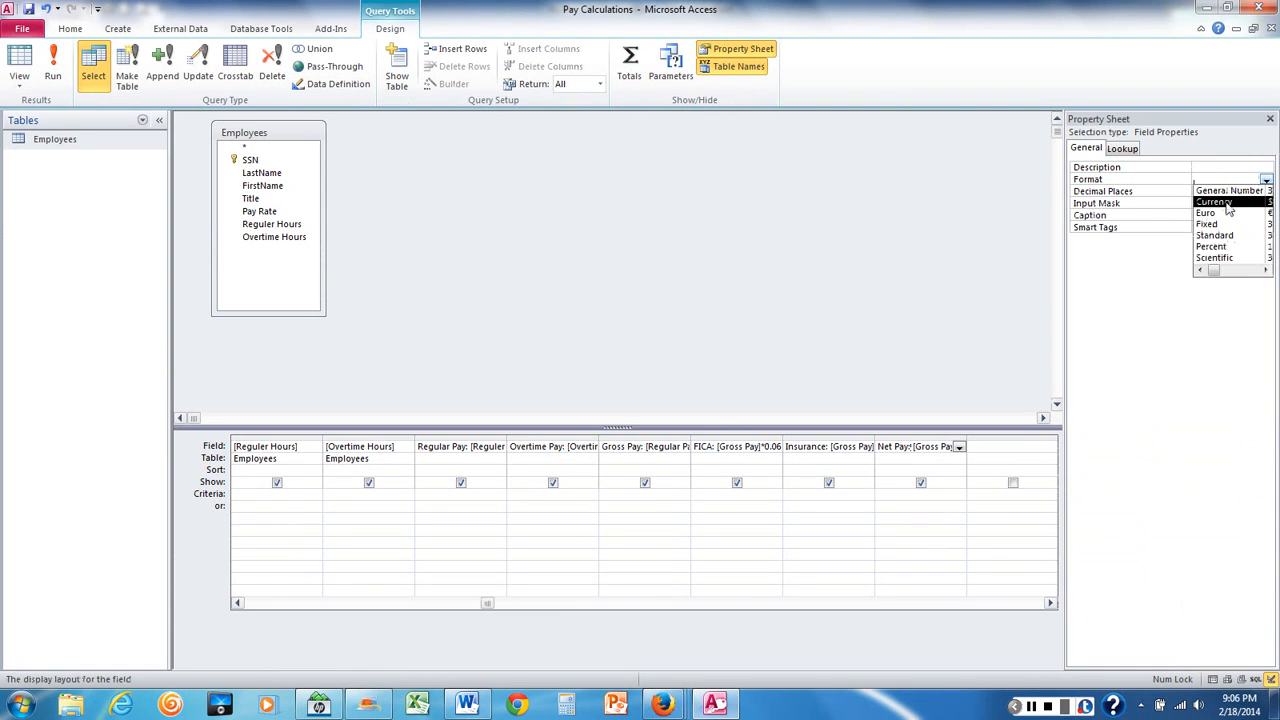
click(1227, 201)
click(50, 70)
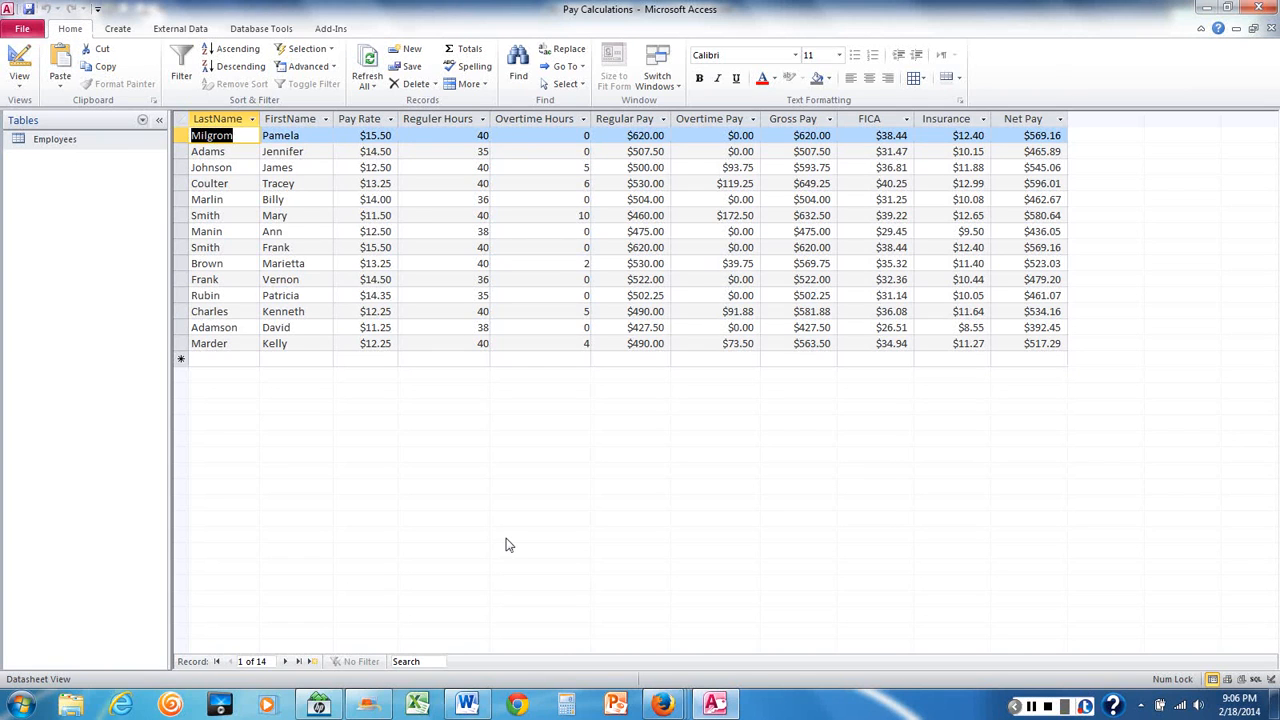
Step: Switch to the Word document and read the Total Row instruction in item 12, its sample totals table, and items 13 and 14
click(467, 705)
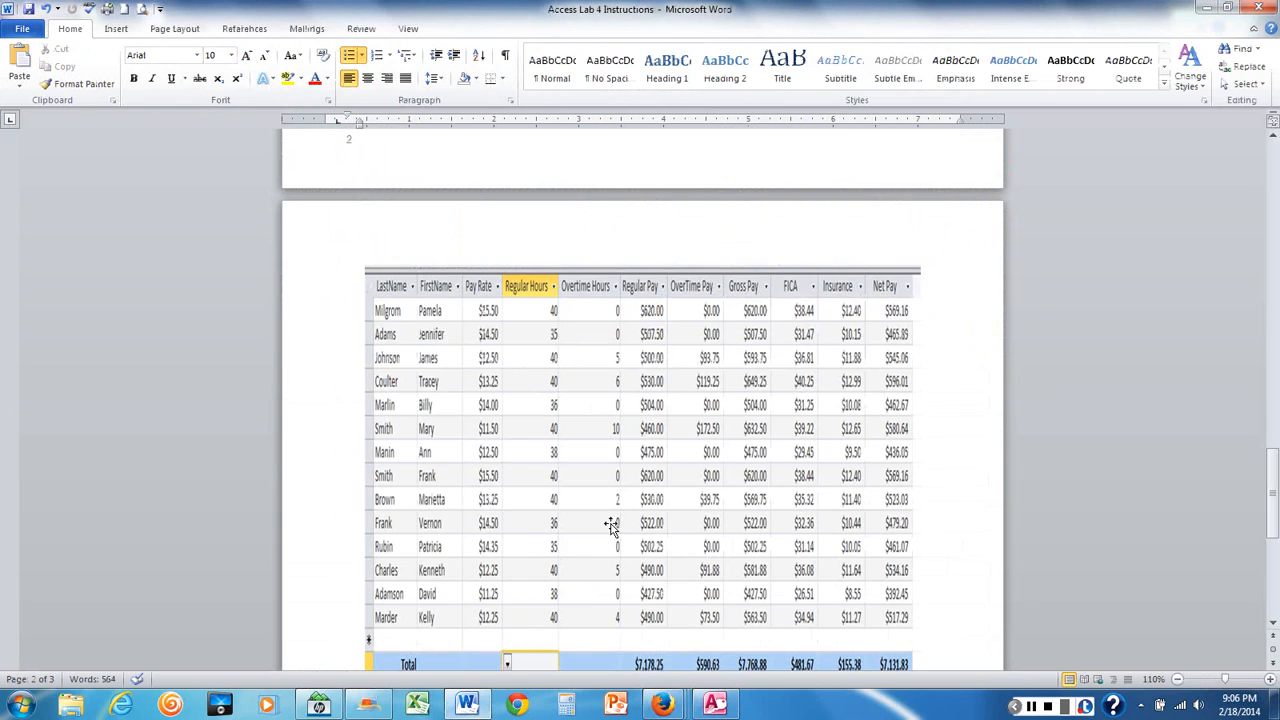
scroll(612, 527, up, 15)
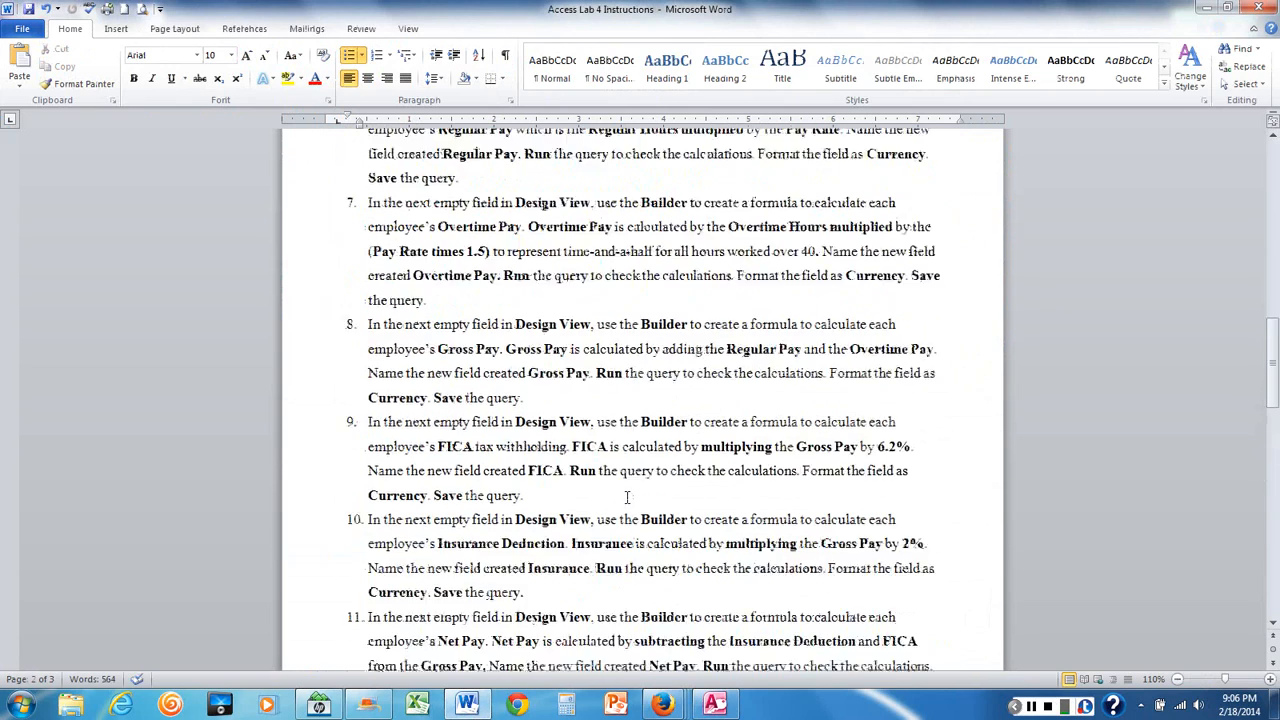
scroll(627, 497, up, 15)
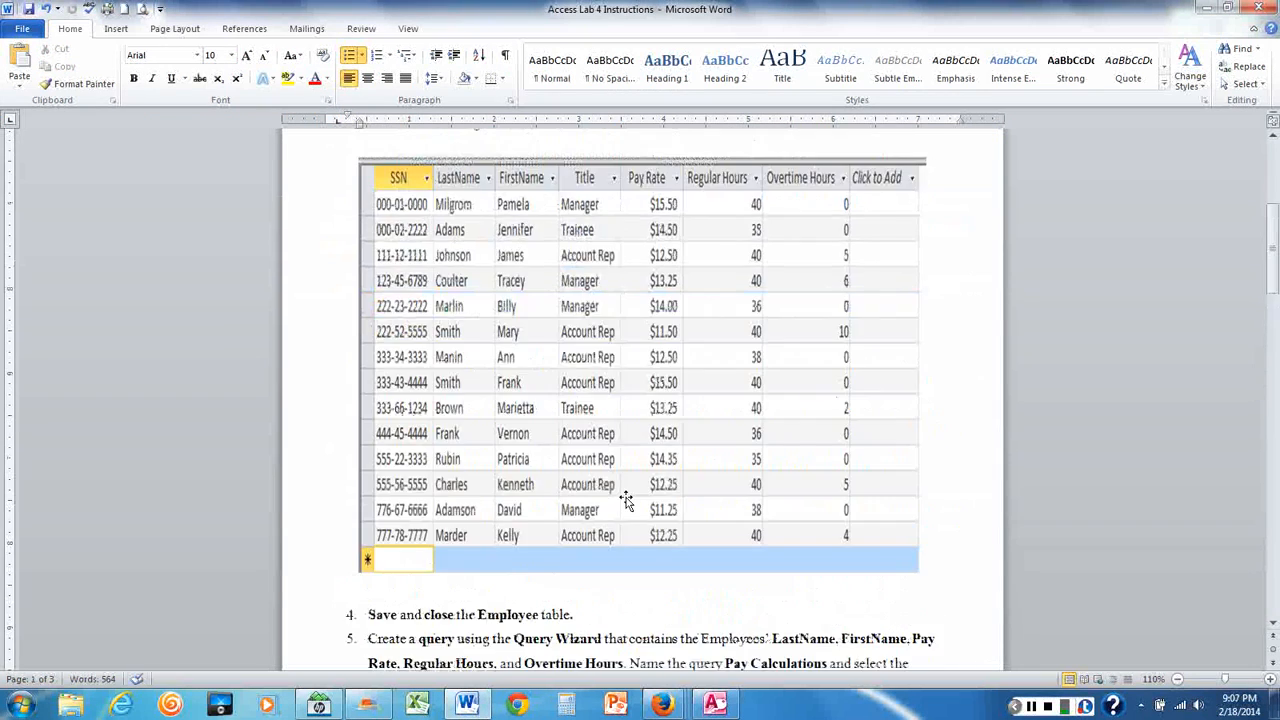
scroll(626, 500, down, 6)
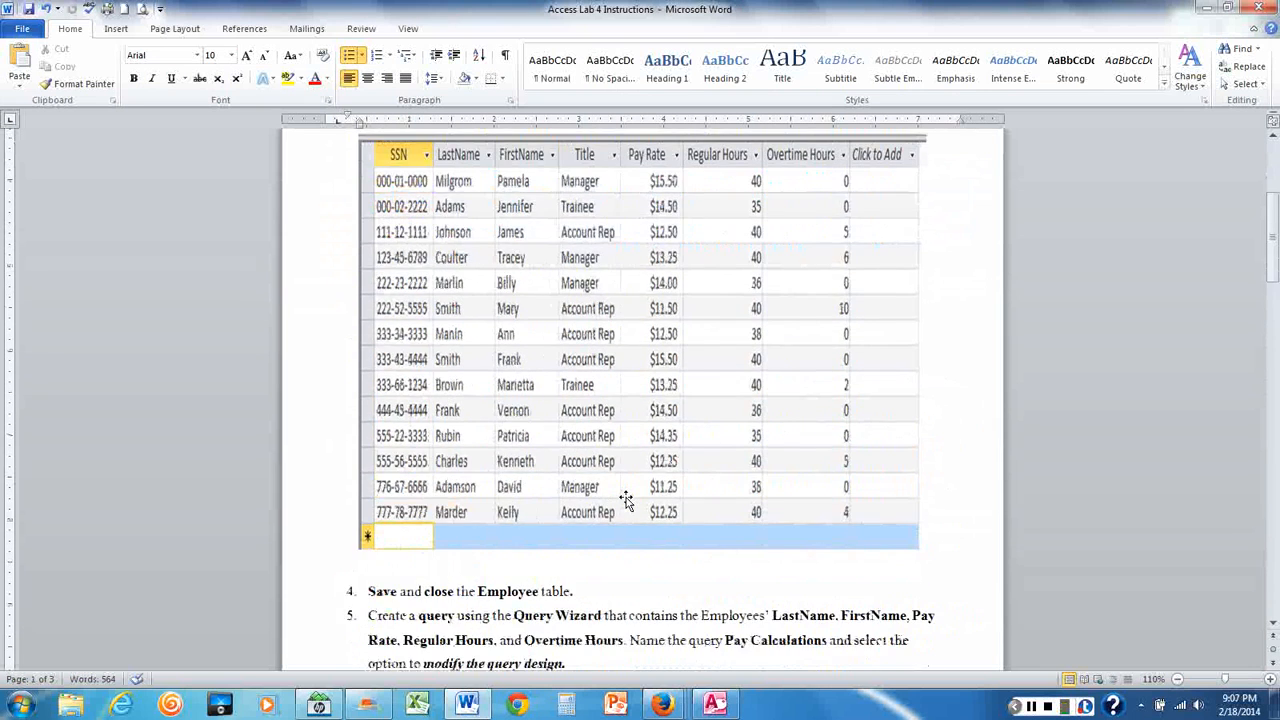
scroll(626, 500, down, 9)
scroll(628, 497, down, 4)
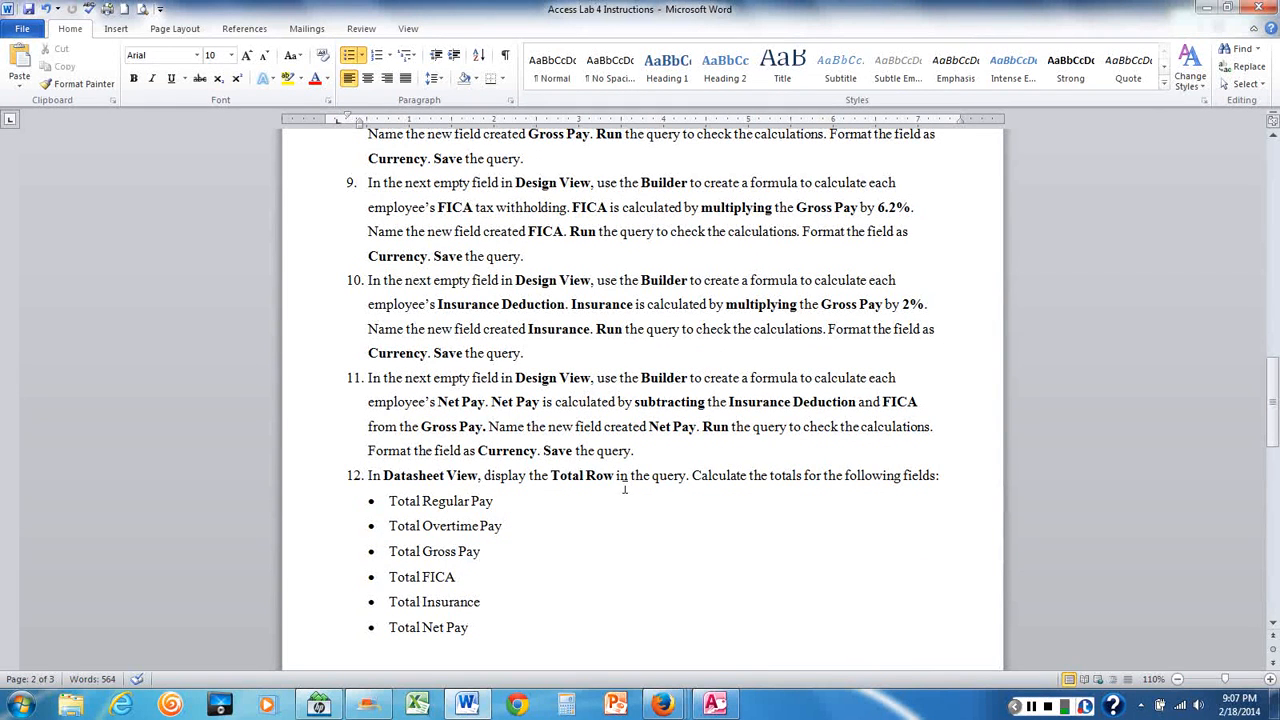
scroll(626, 489, down, 2)
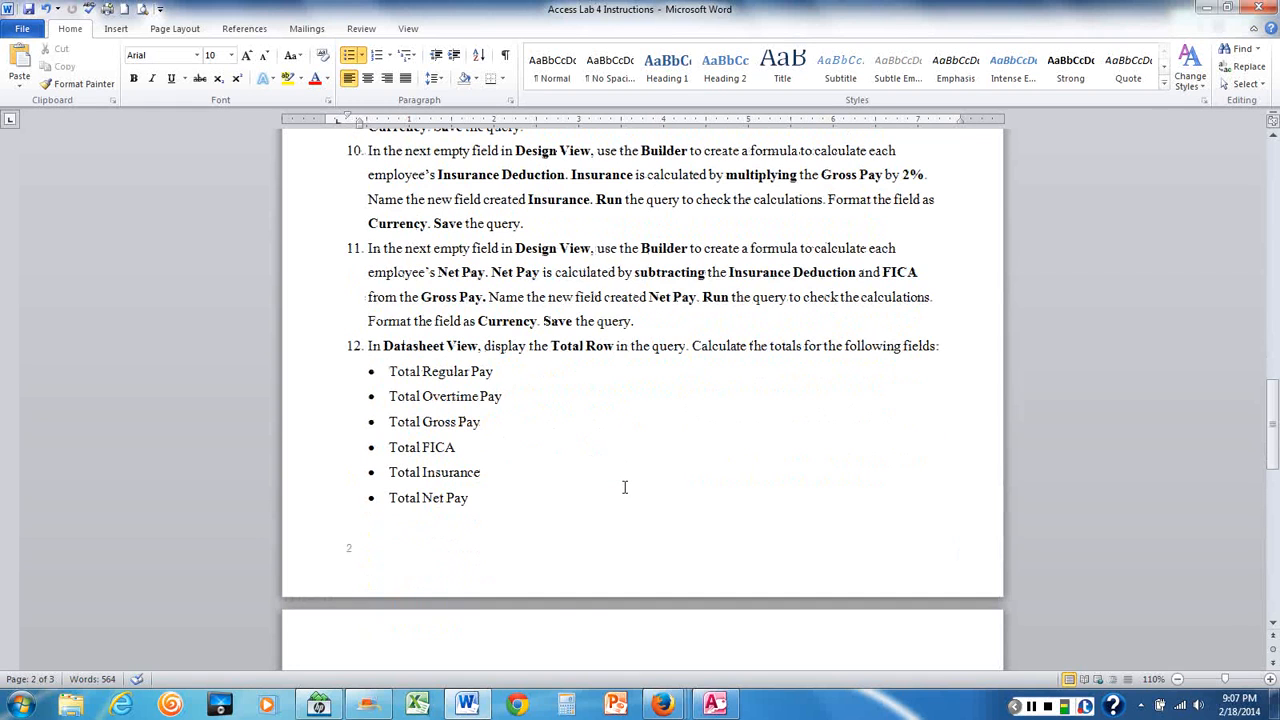
scroll(717, 472, down, 2)
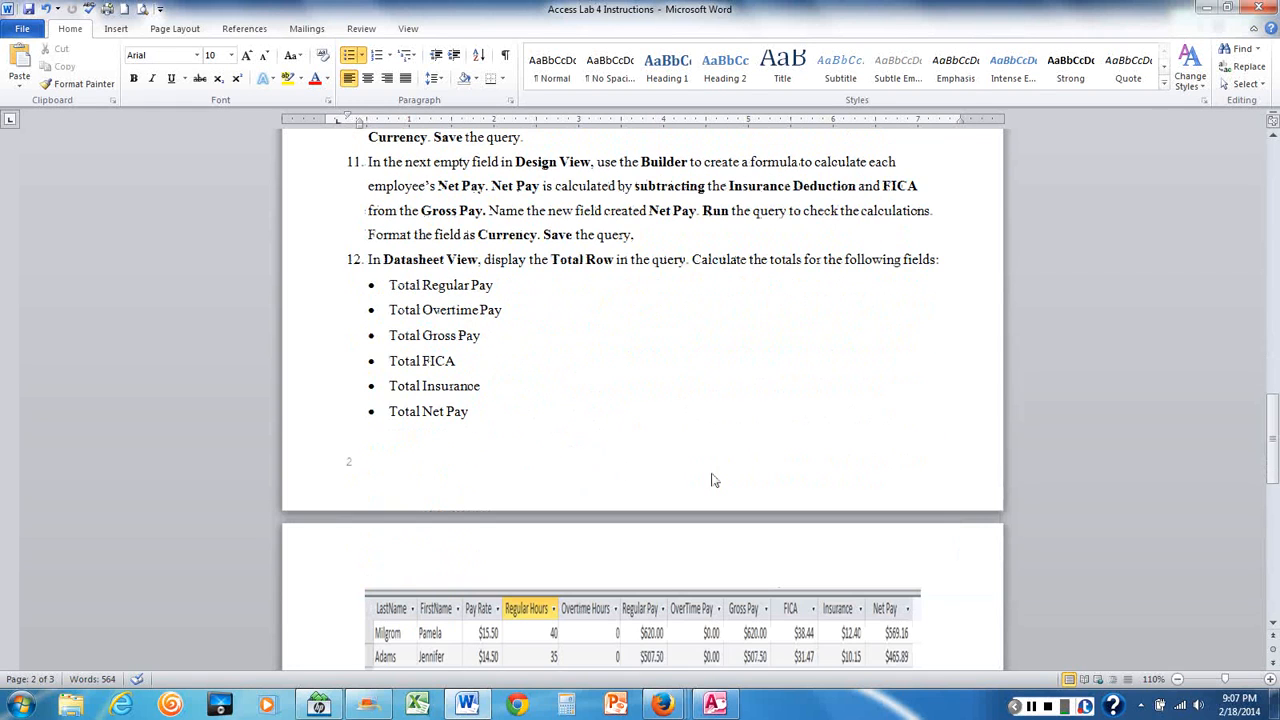
scroll(712, 481, down, 1)
scroll(702, 459, down, 1)
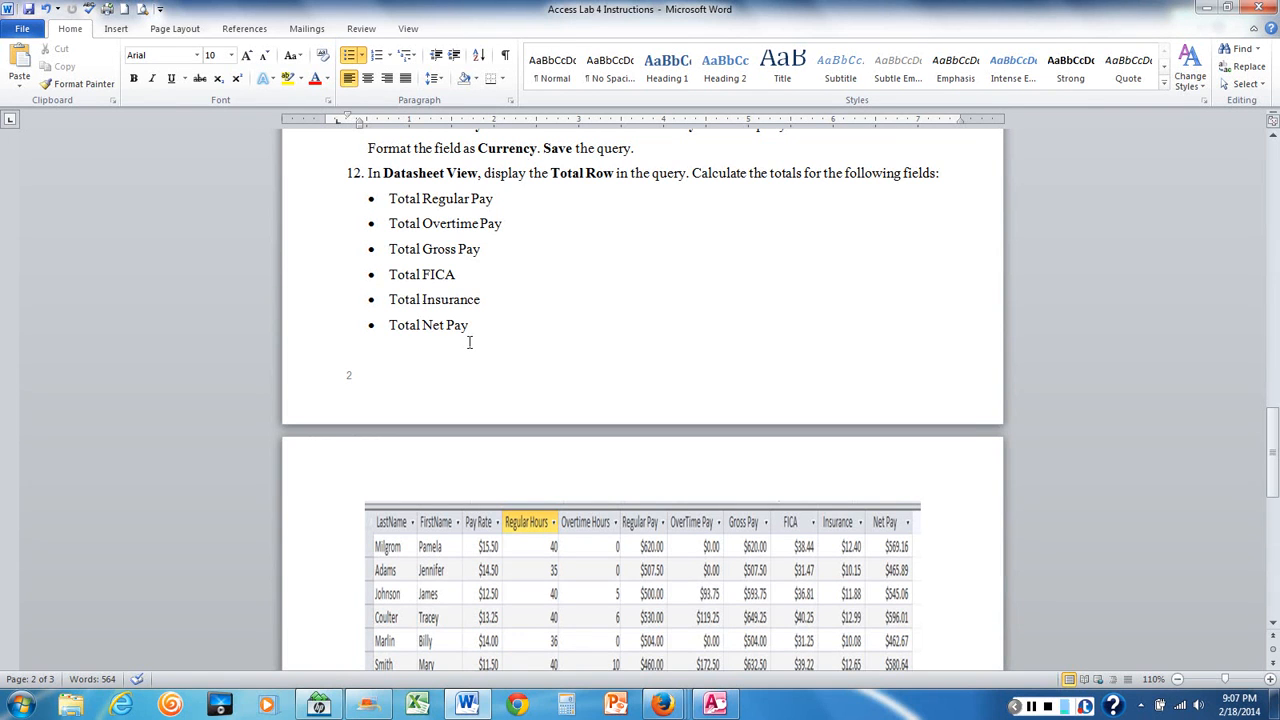
scroll(469, 343, down, 8)
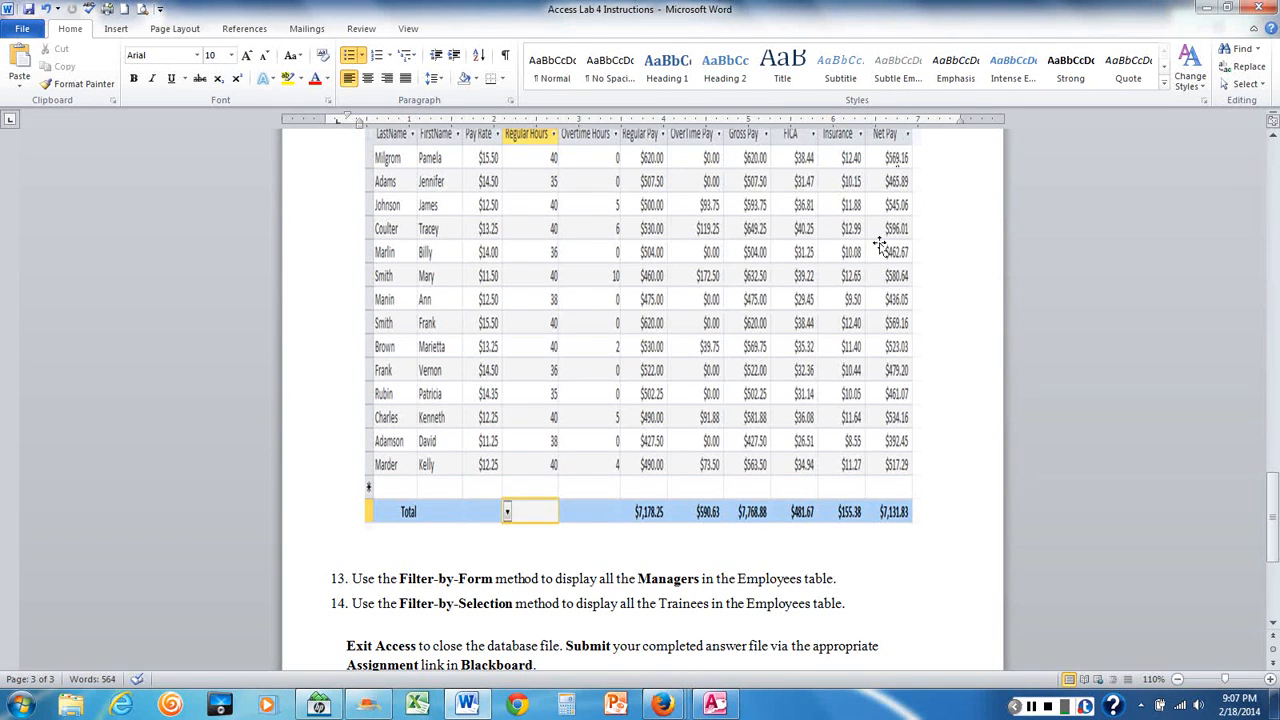
scroll(780, 323, up, 1)
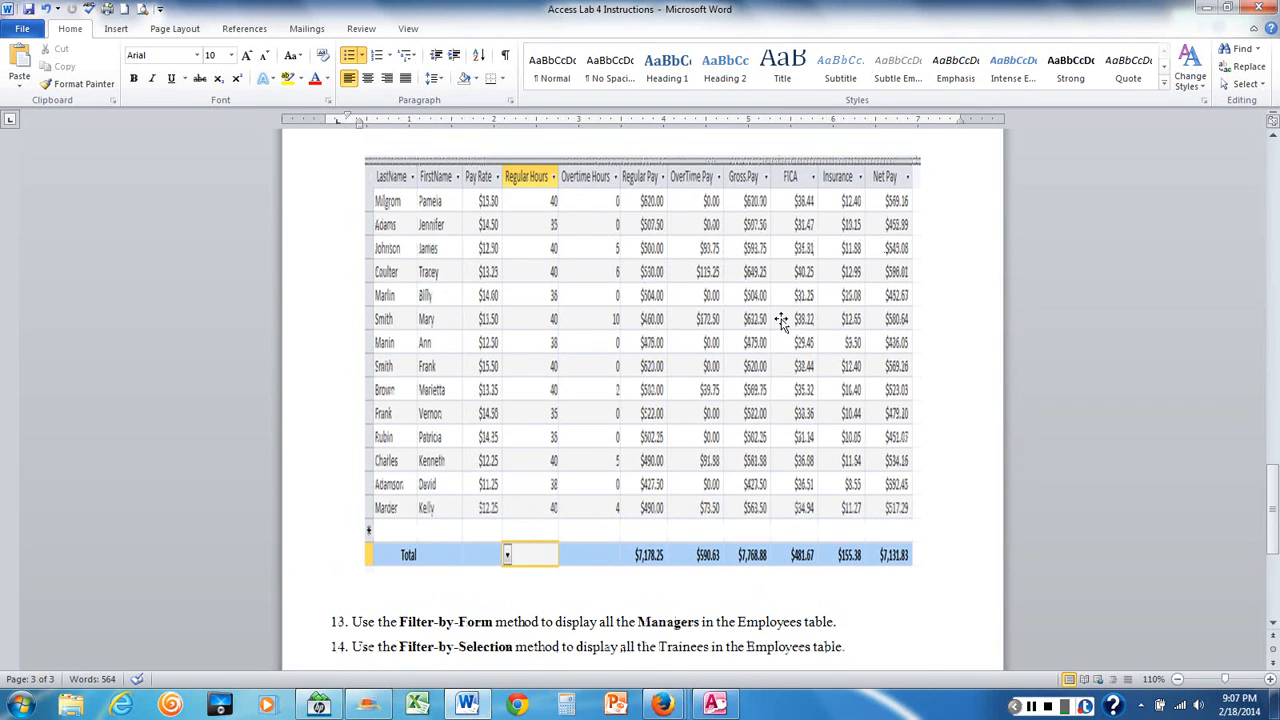
scroll(651, 483, down, 1)
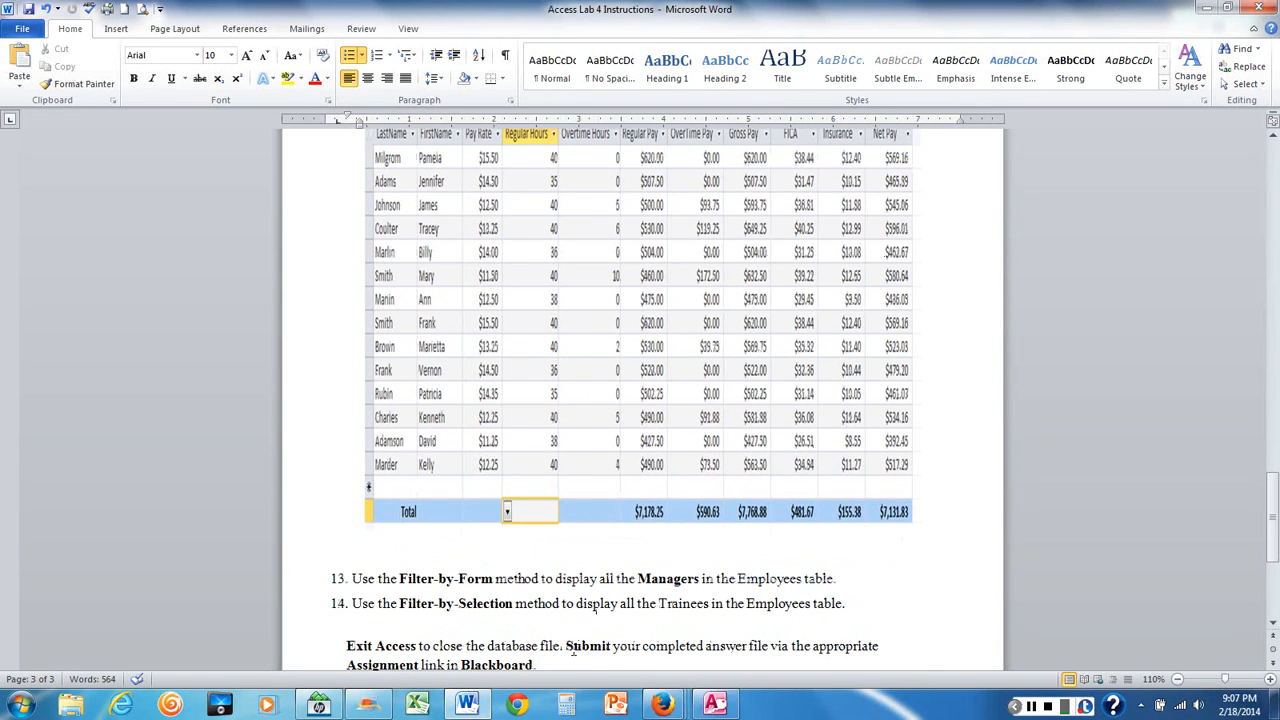
Step: Switch to Access, add a Total row to the Pay Calculations results, and total the Regular Pay column with Sum
click(716, 705)
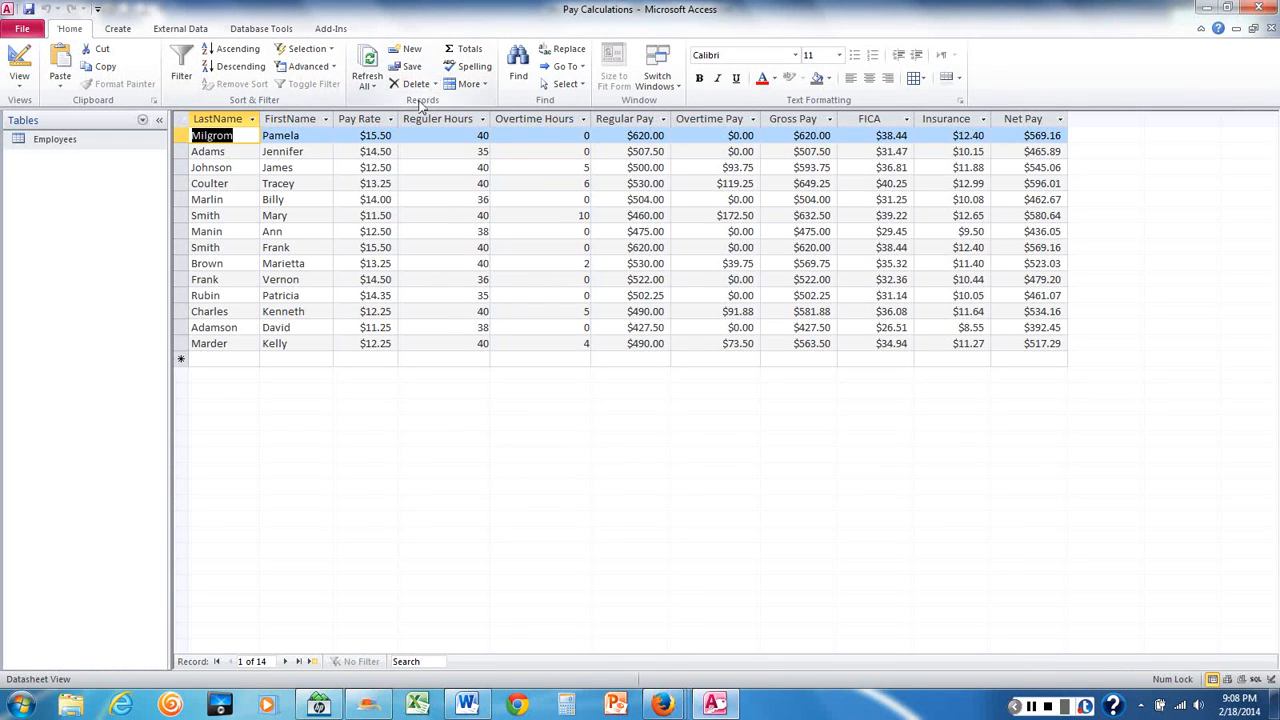
click(468, 53)
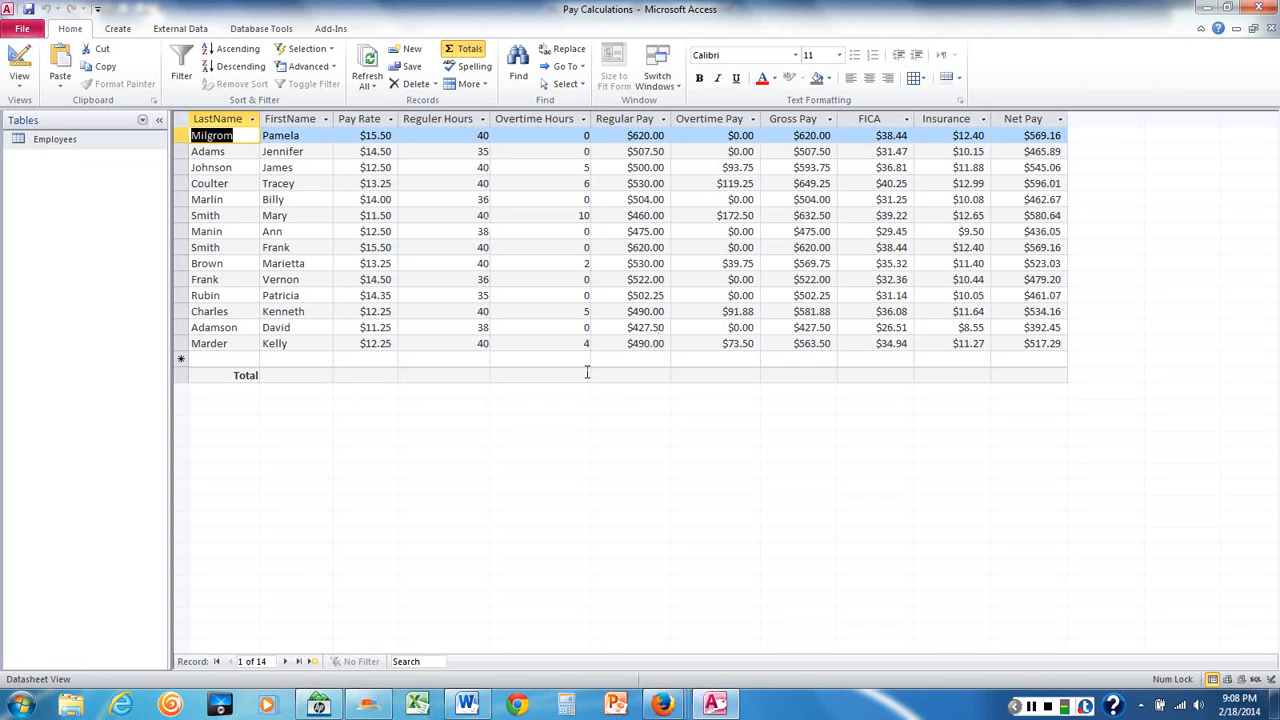
click(626, 374)
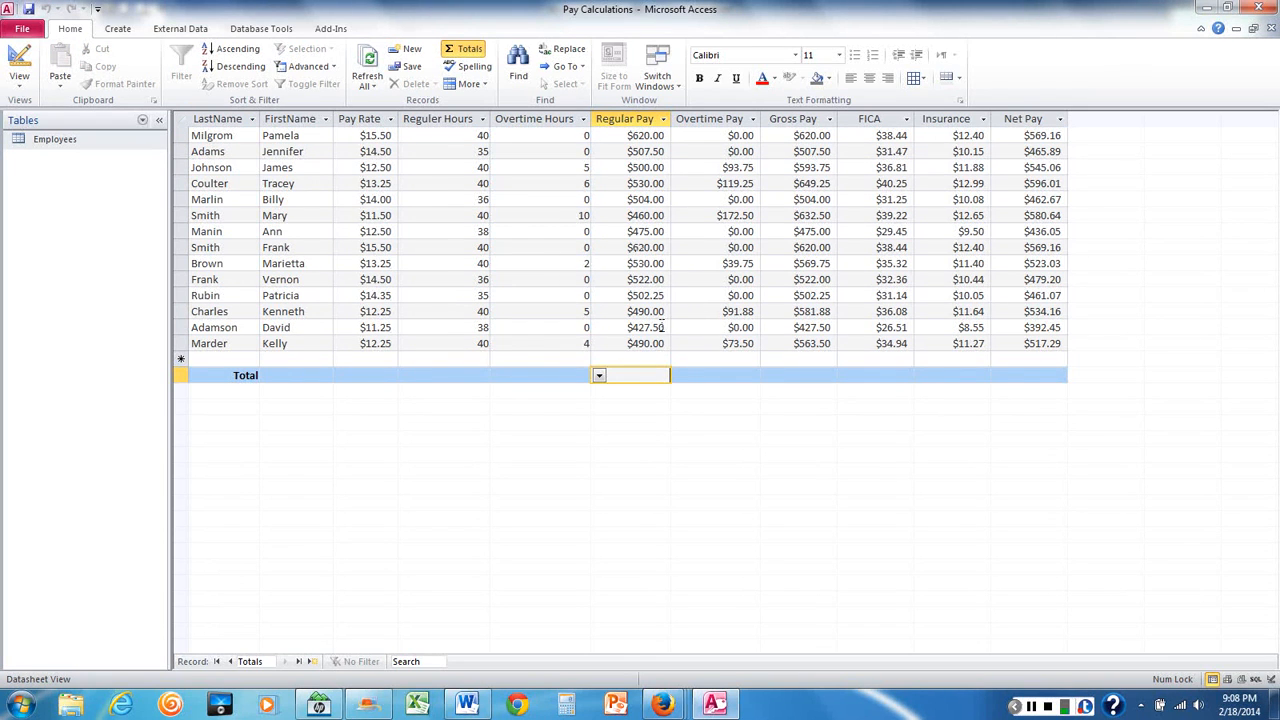
click(599, 377)
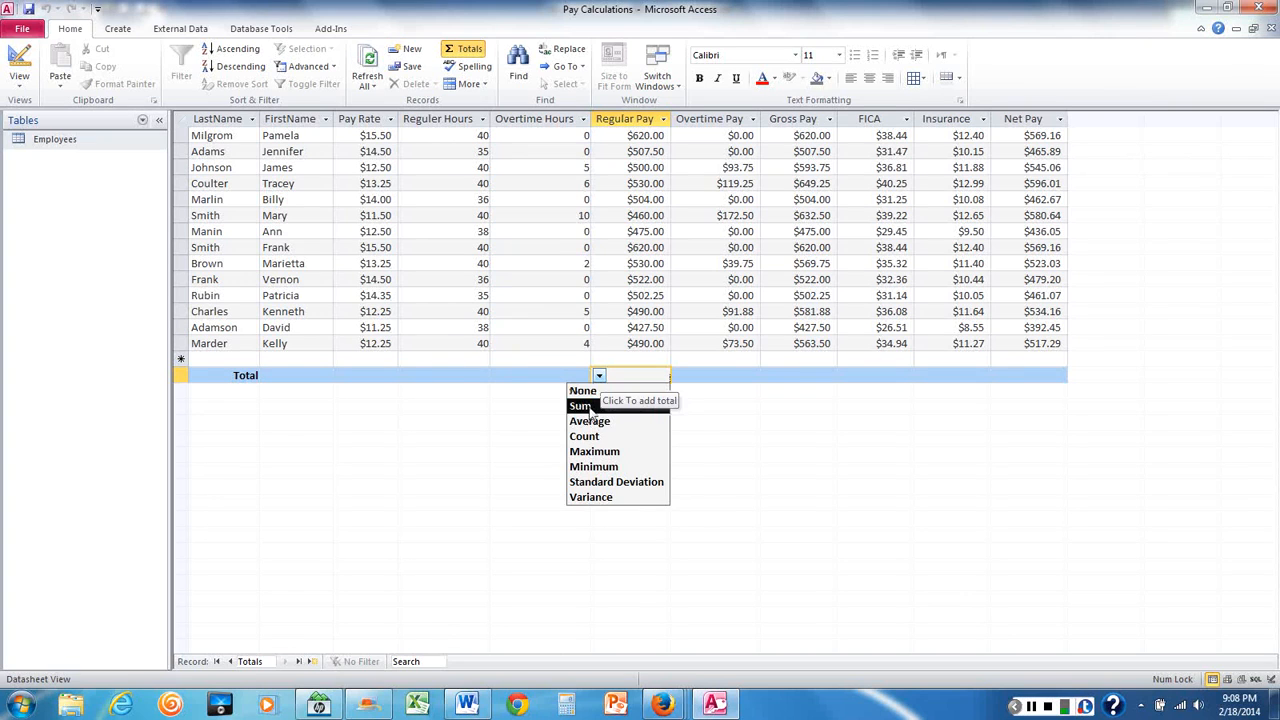
click(585, 406)
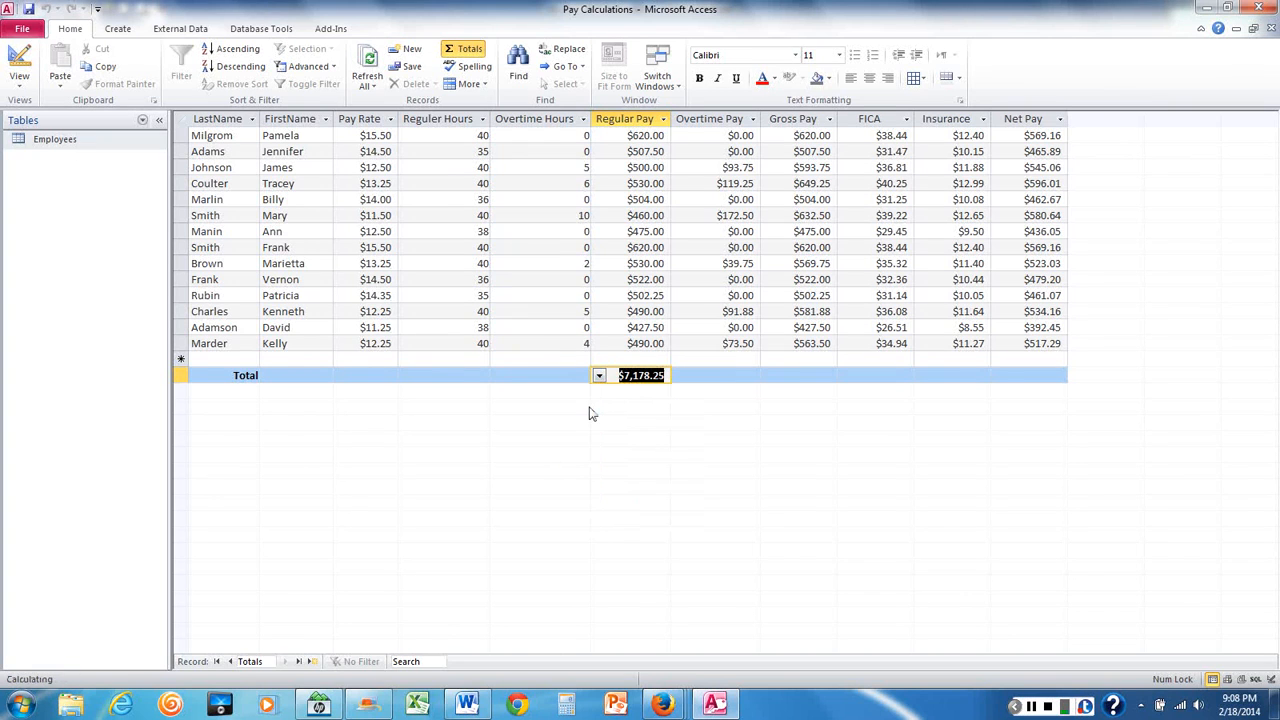
Step: In the Total row, set the Overtime Pay and Gross Pay columns to Sum
click(729, 376)
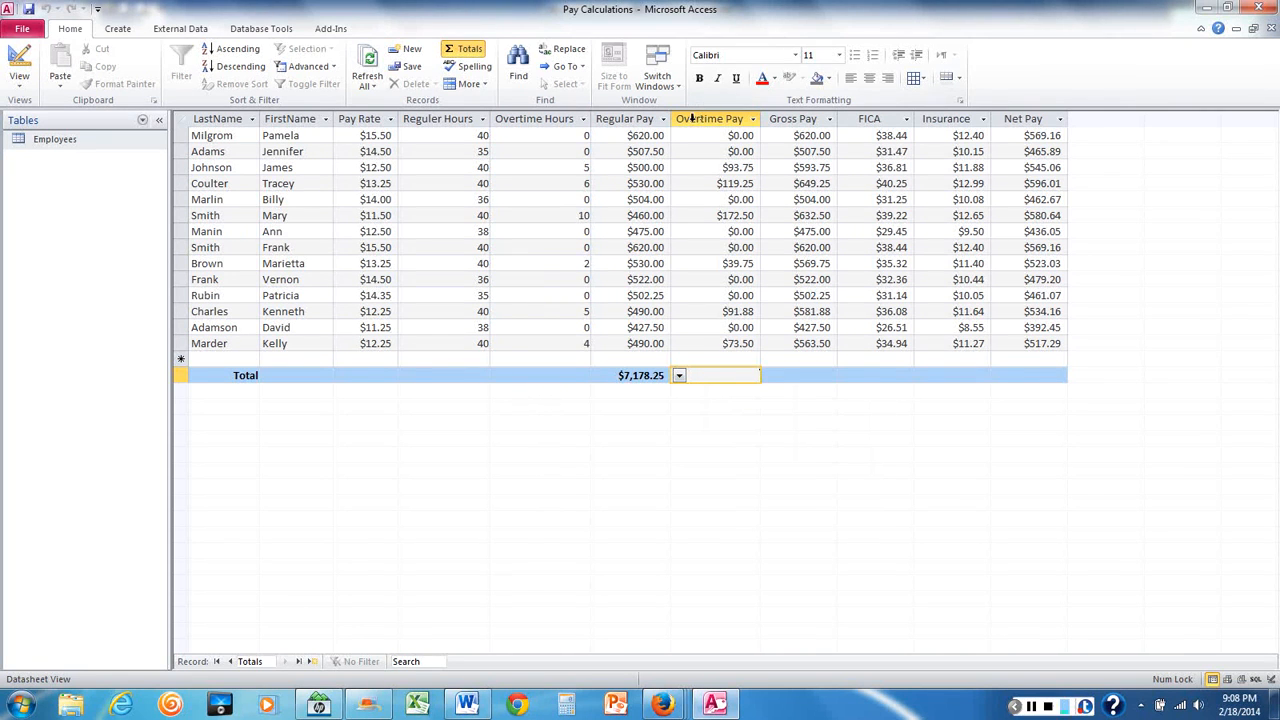
click(679, 376)
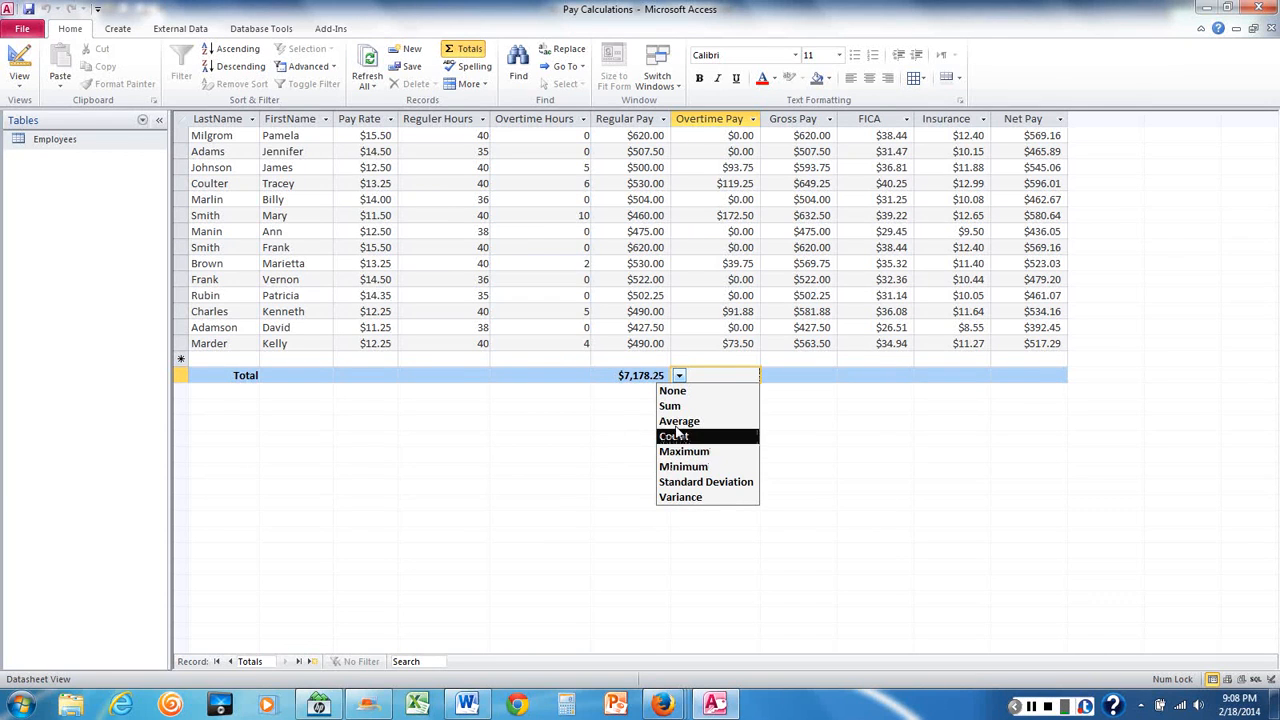
click(670, 405)
click(790, 376)
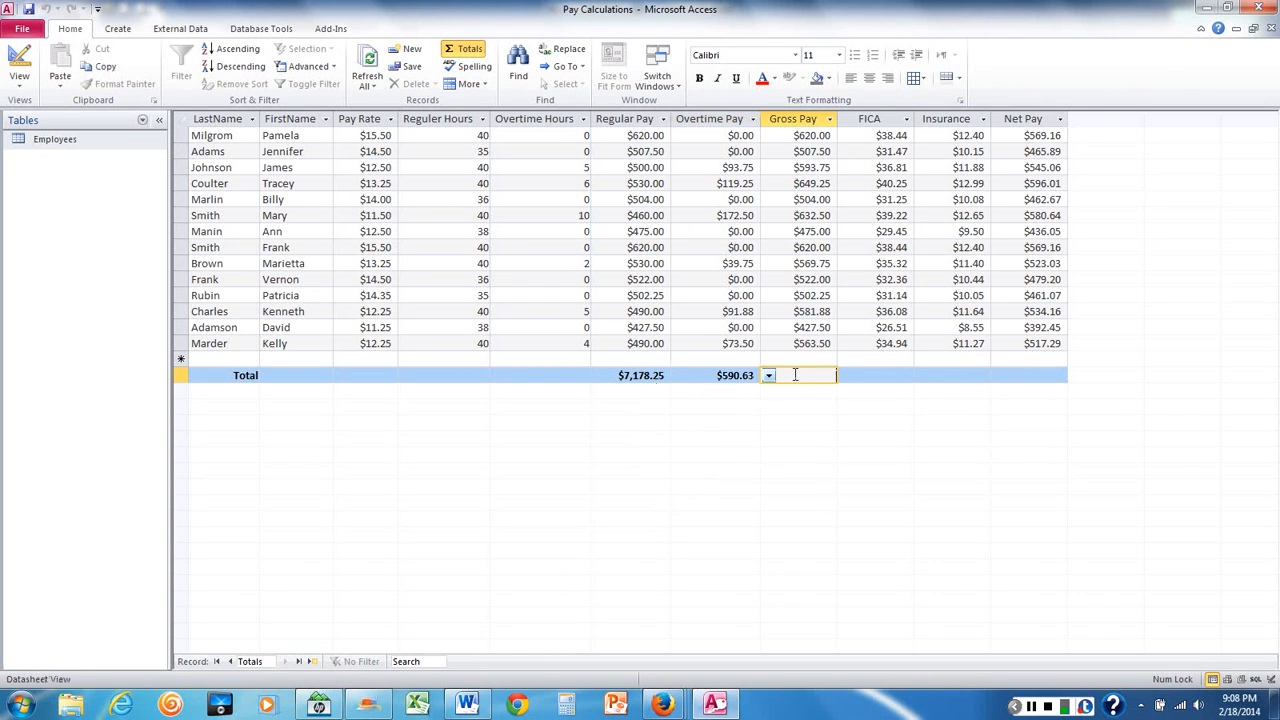
click(768, 375)
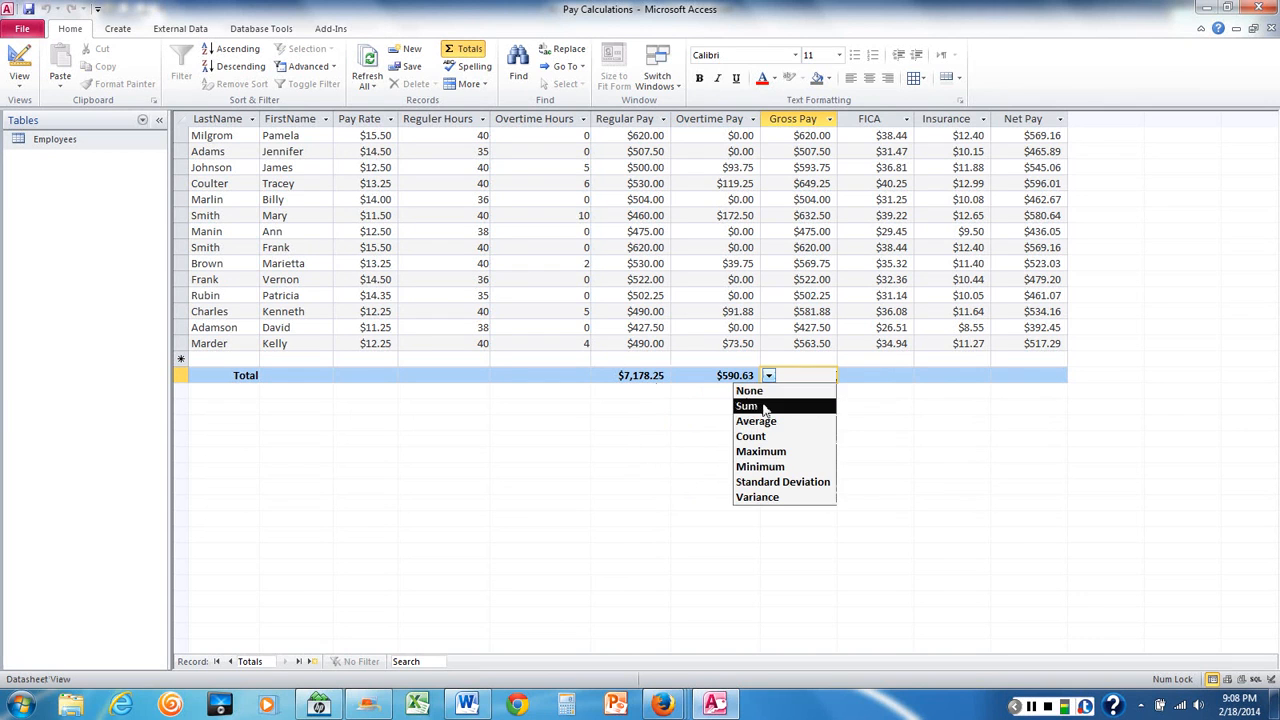
click(765, 406)
Step: Set the Total row to Sum for the FICA, Insurance and Net Pay columns
click(881, 376)
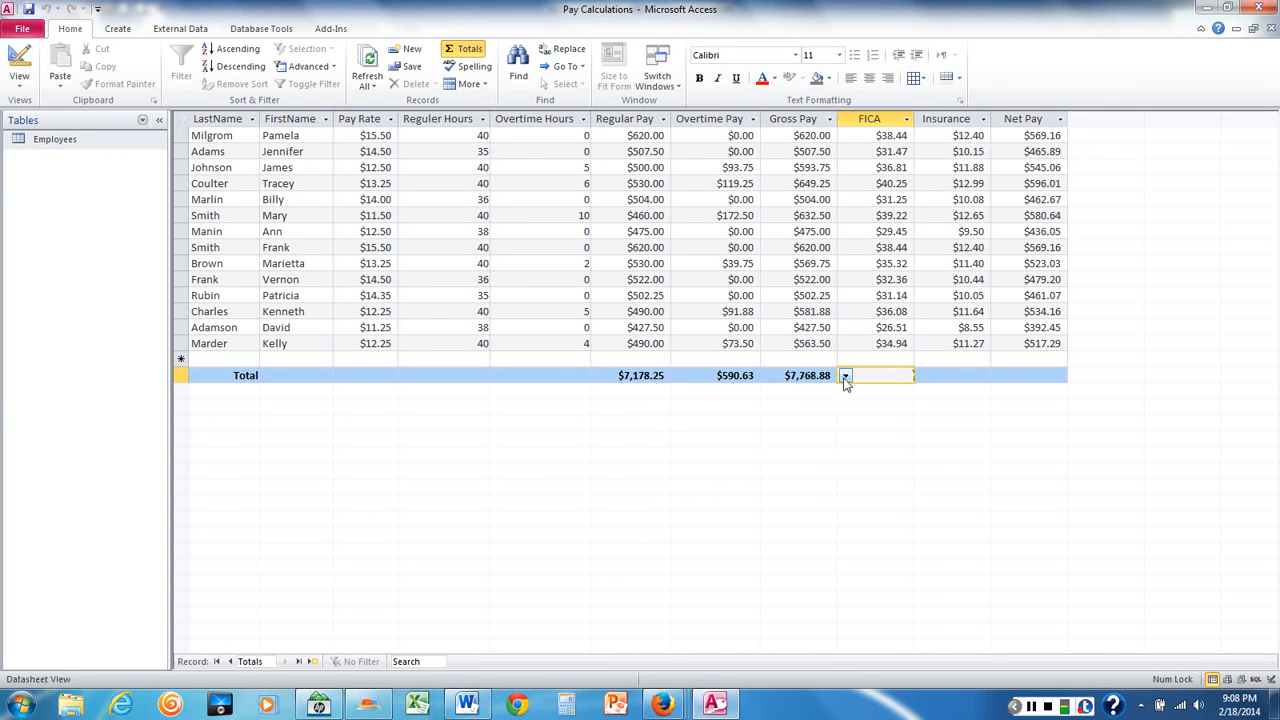
click(845, 376)
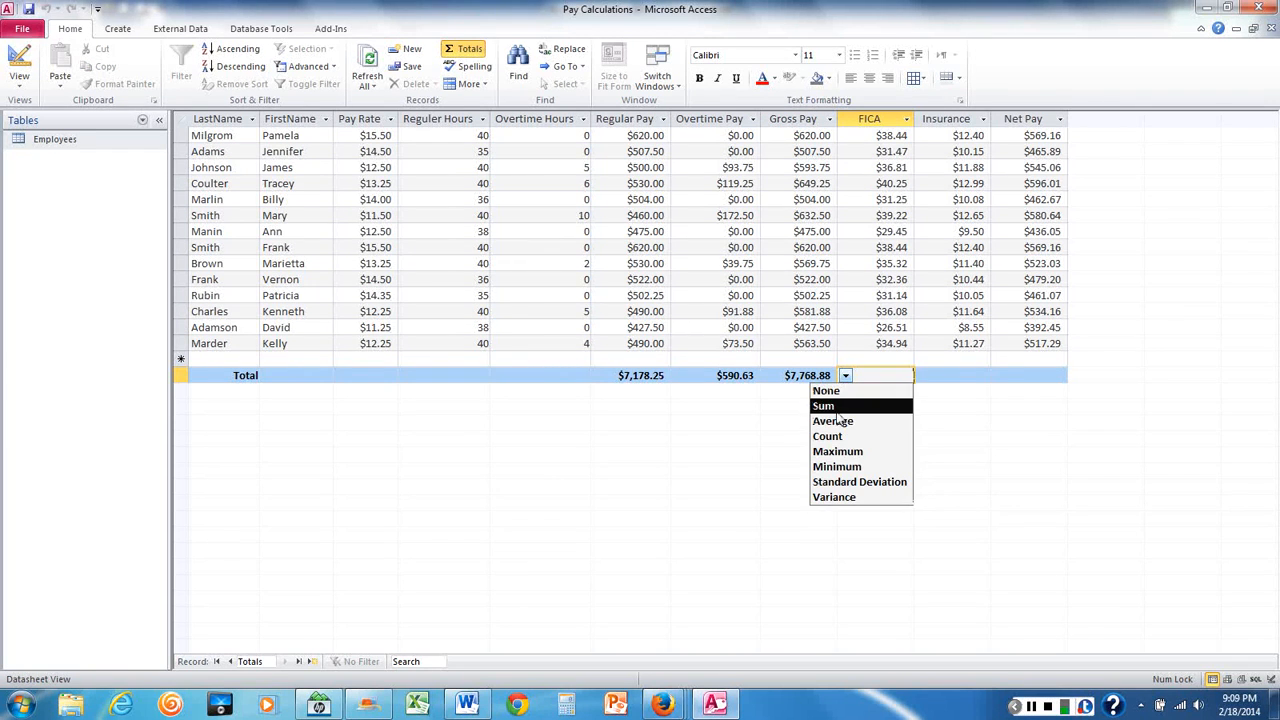
click(826, 406)
click(970, 375)
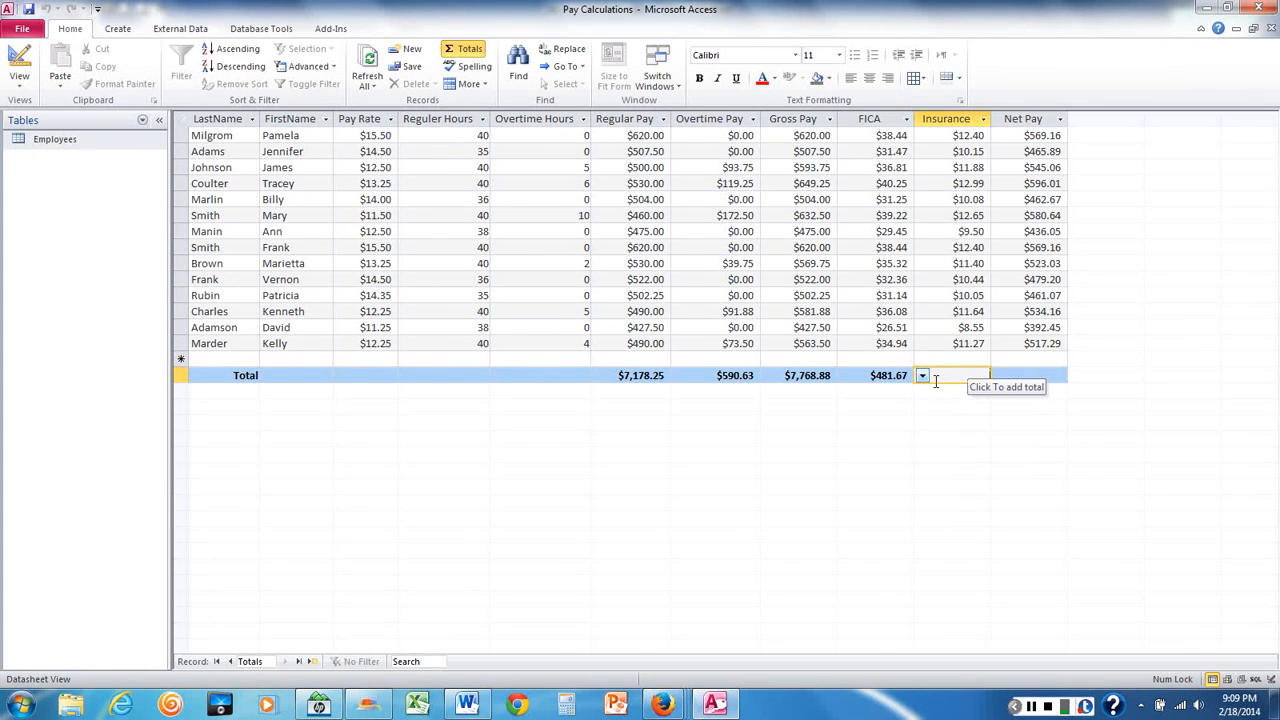
click(923, 376)
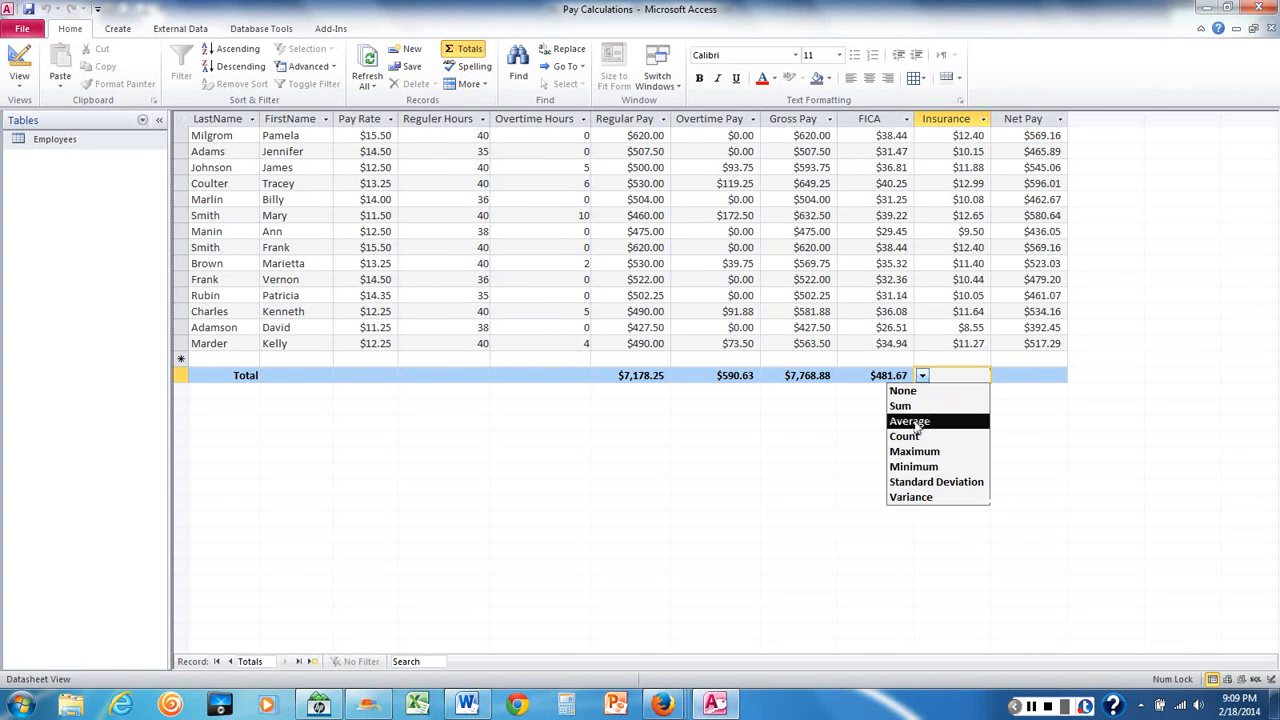
click(910, 408)
click(1018, 376)
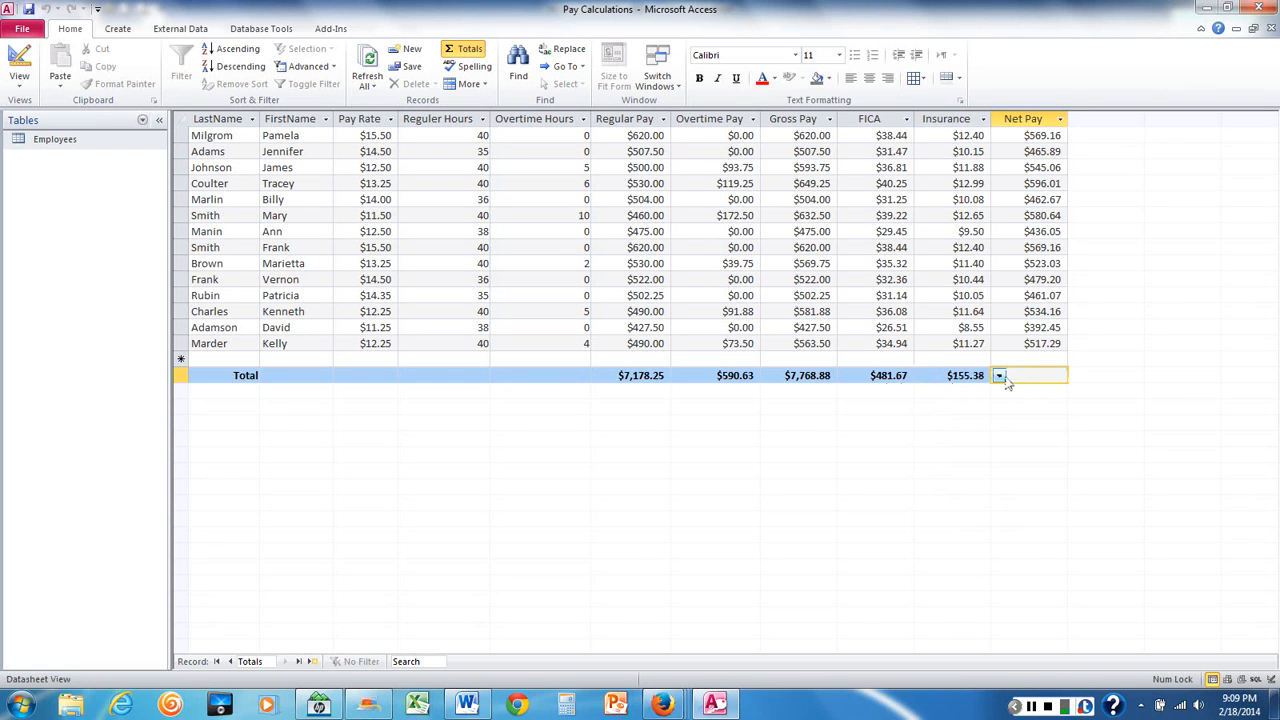
click(1000, 376)
click(994, 407)
Step: Switch to the Word document, compare the query totals with the sample Total row, and read the remaining numbered instructions
mouse_move(471, 707)
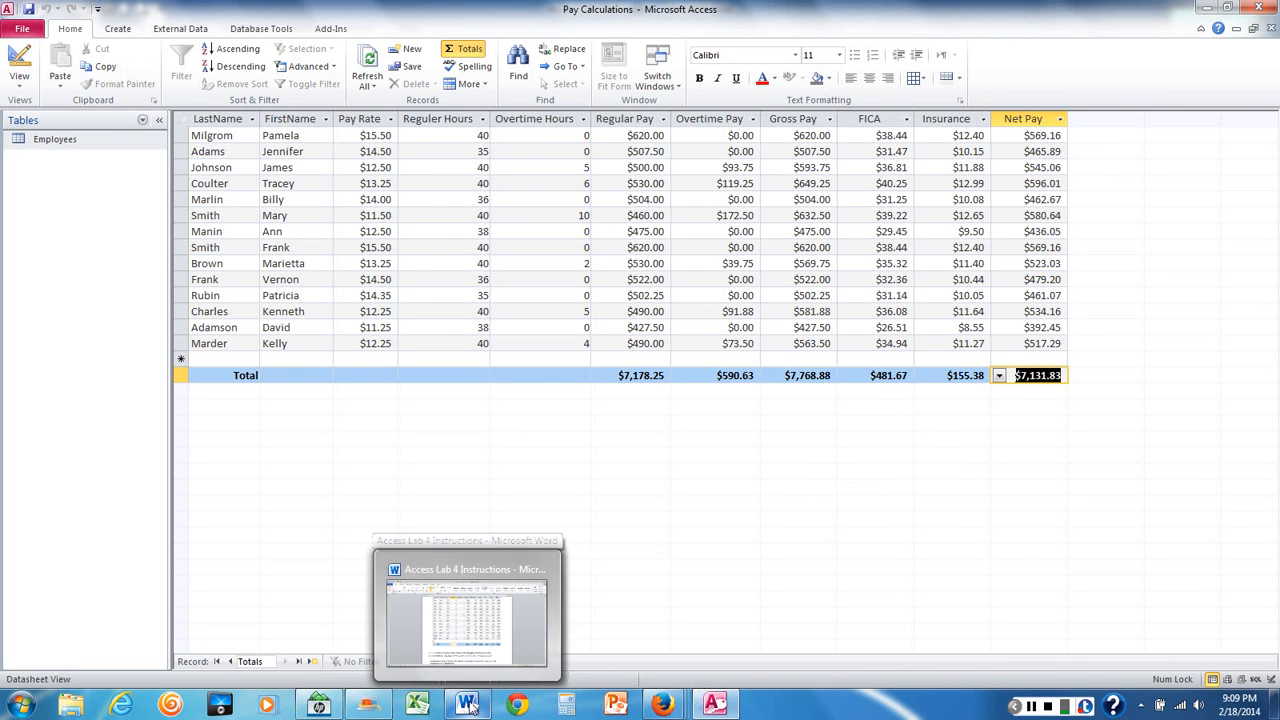
click(471, 707)
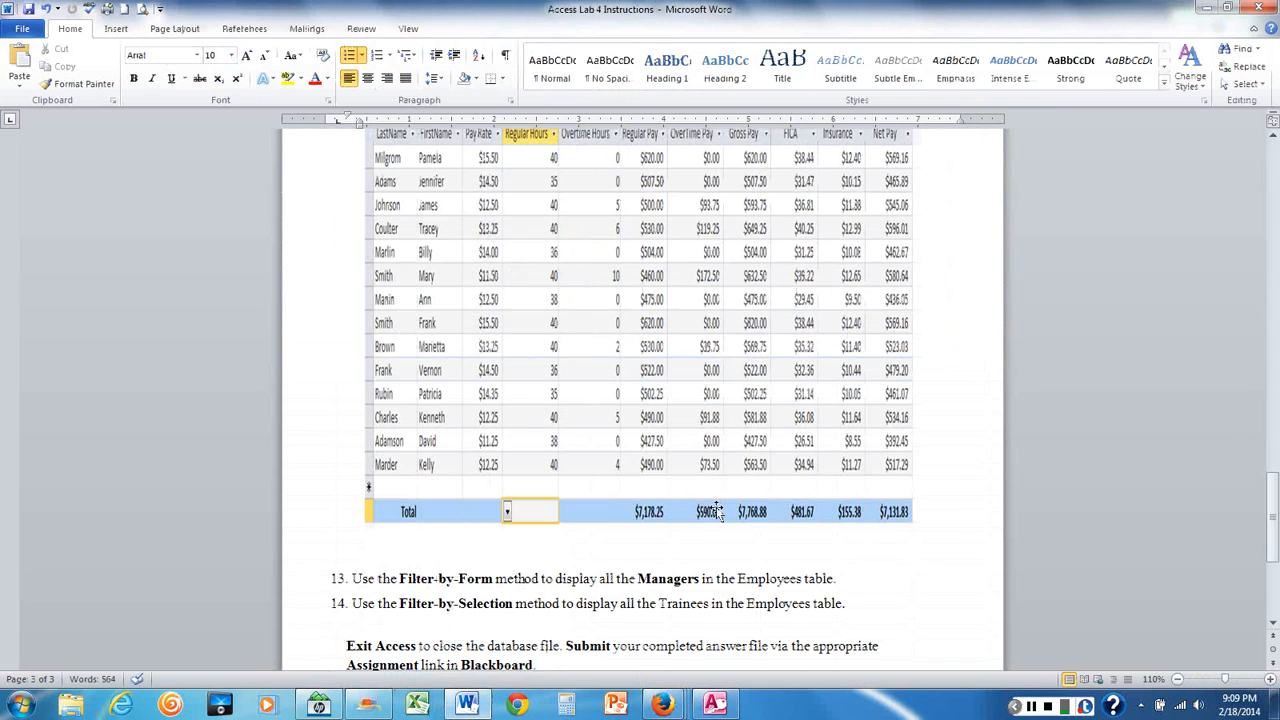
scroll(814, 521, down, 2)
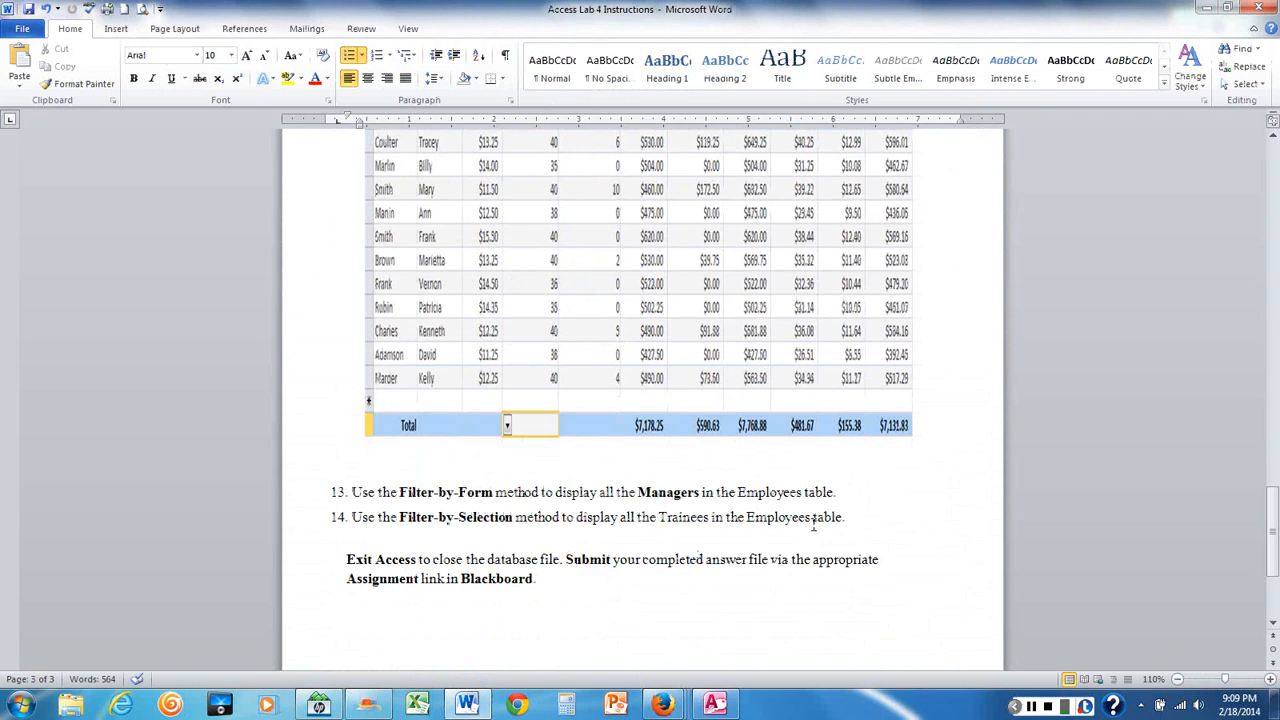
scroll(814, 521, up, 10)
scroll(814, 521, down, 6)
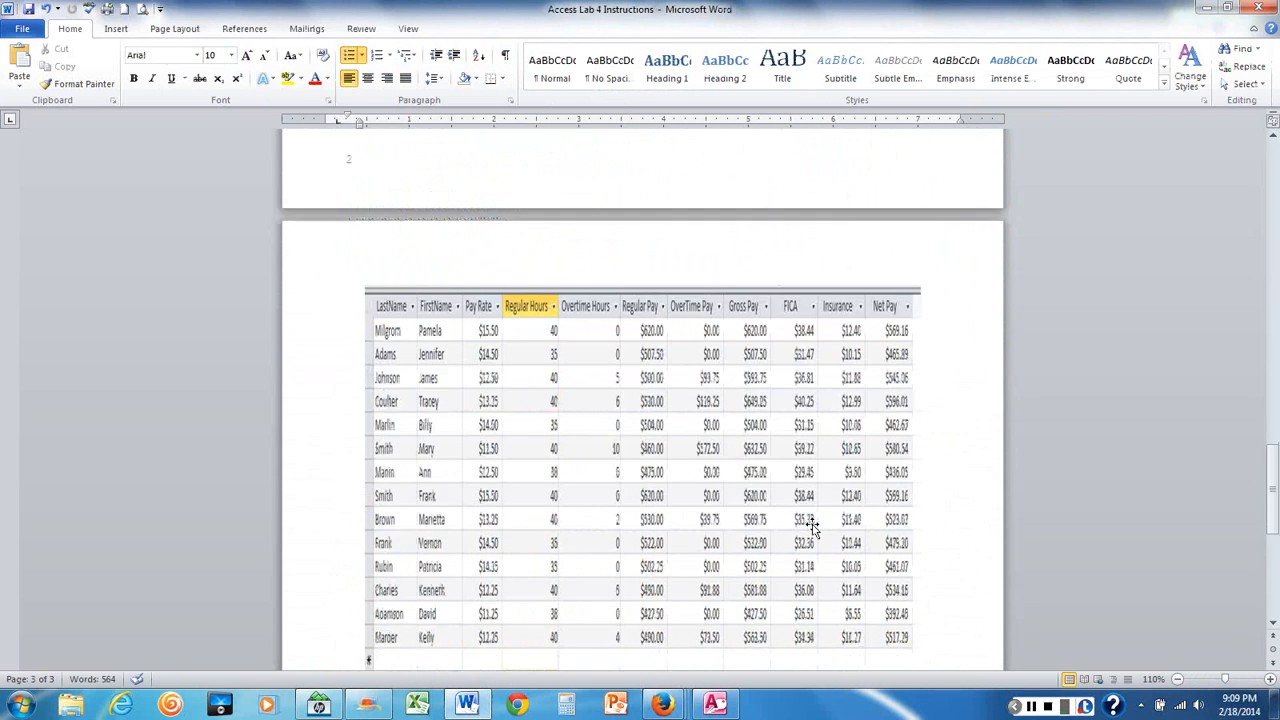
scroll(812, 528, down, 7)
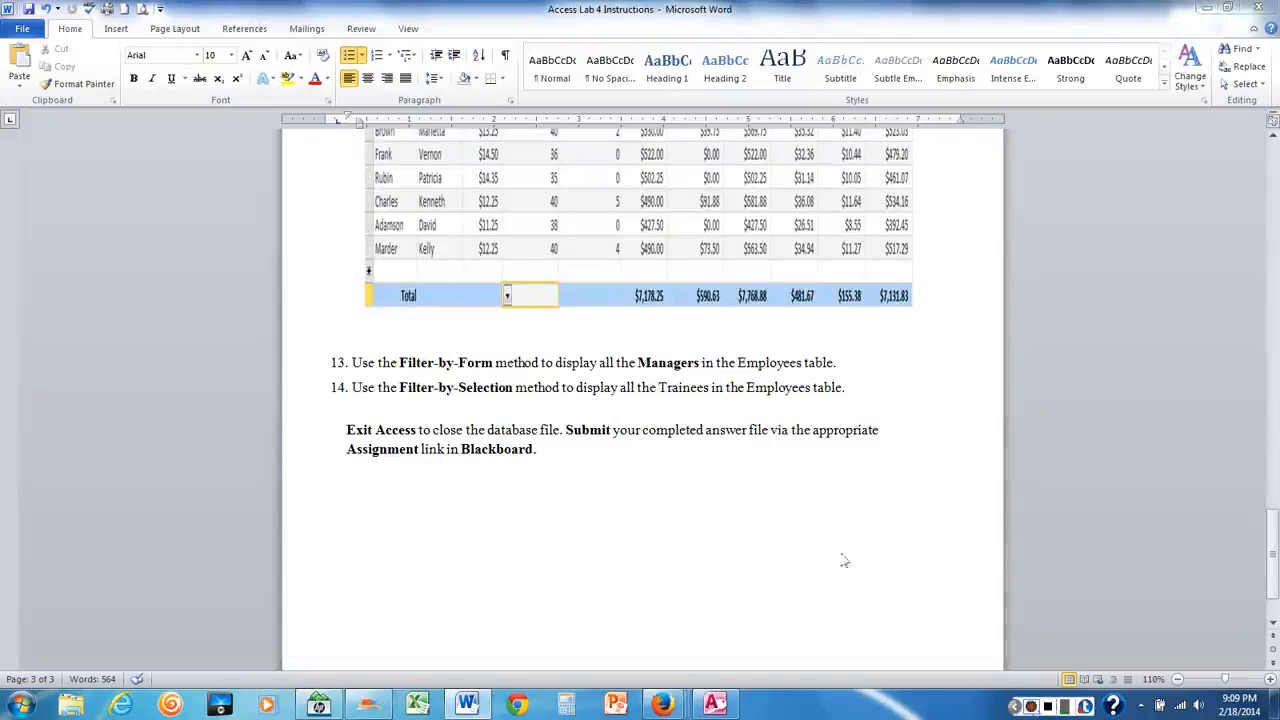
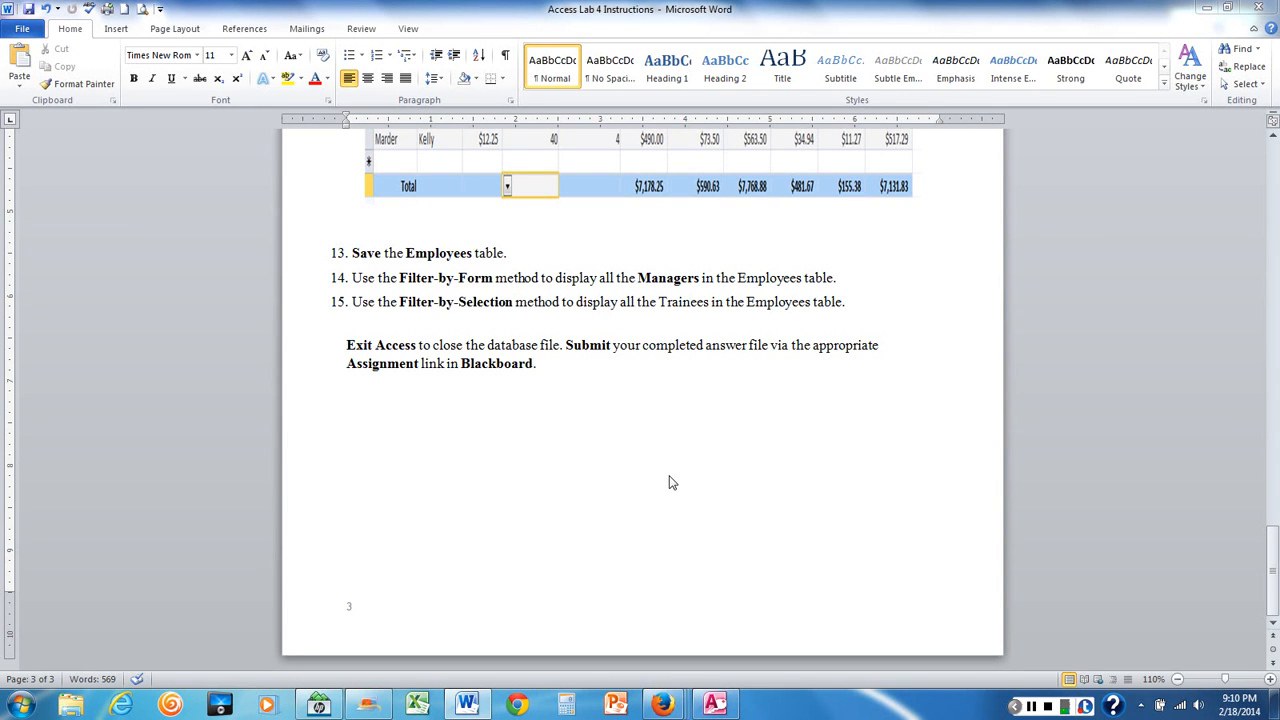
Step: Switch back to Access and list all Access objects in the Navigation Pane
click(714, 705)
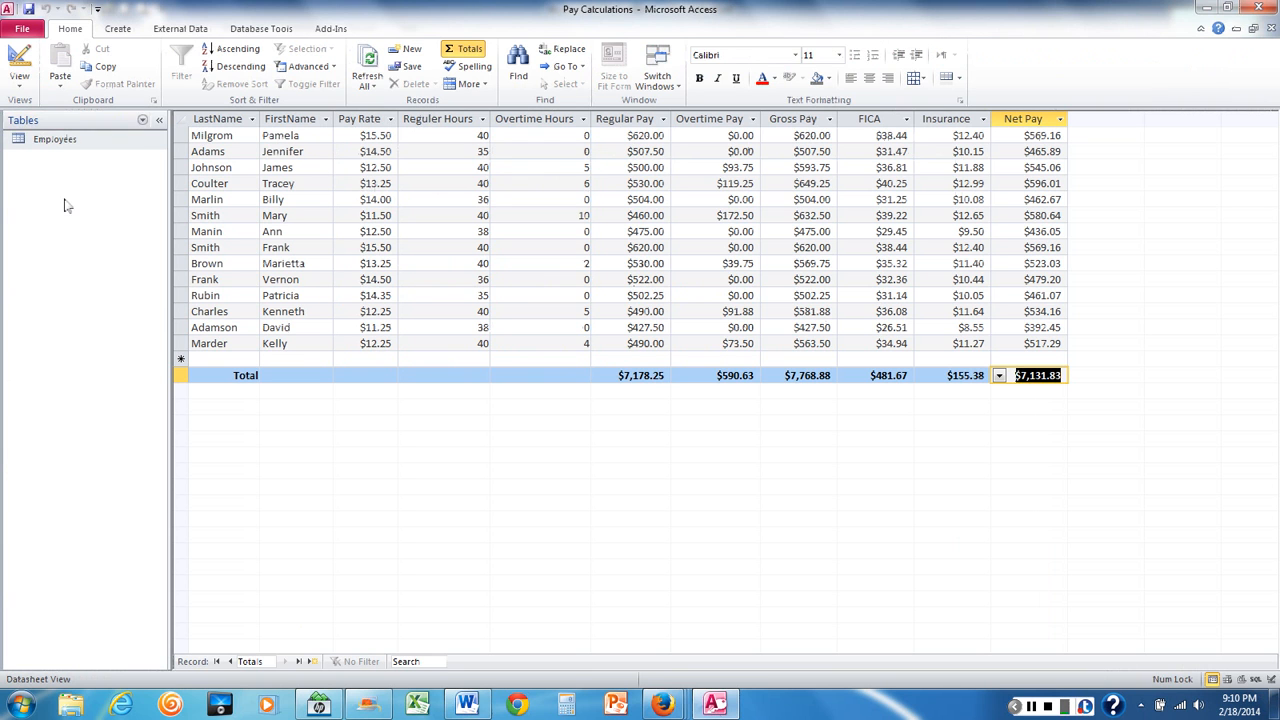
click(124, 121)
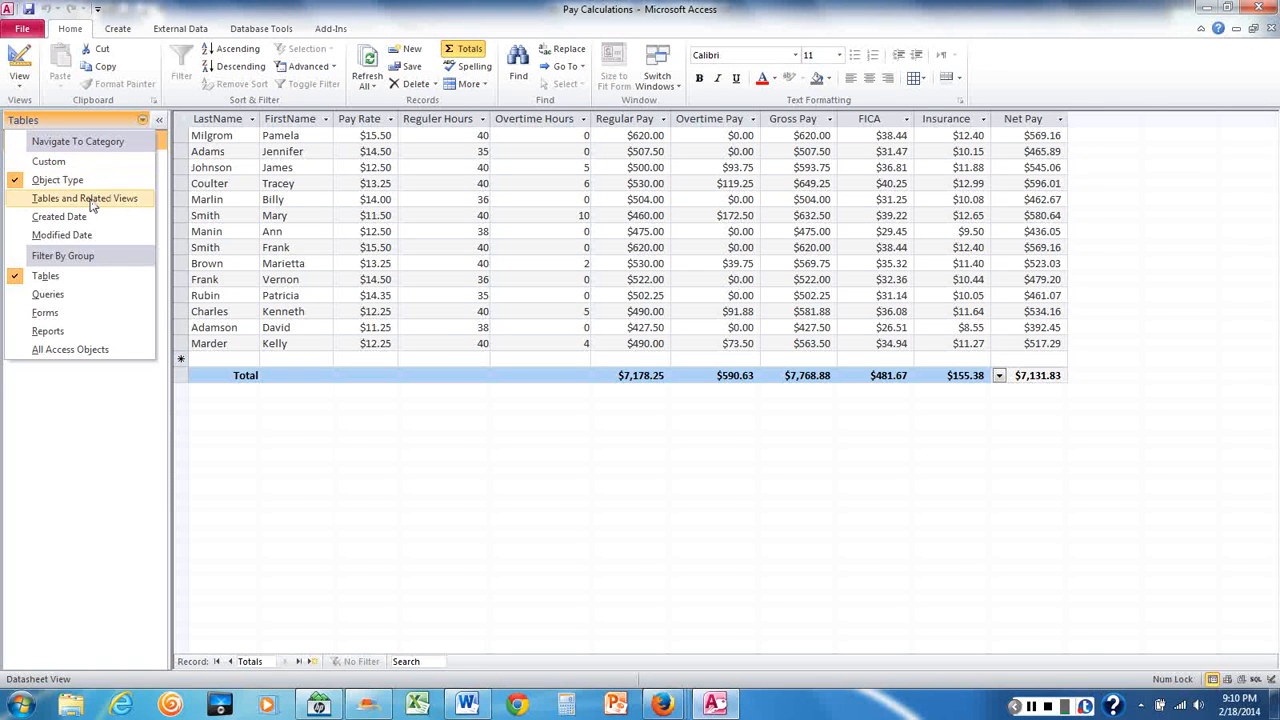
click(66, 350)
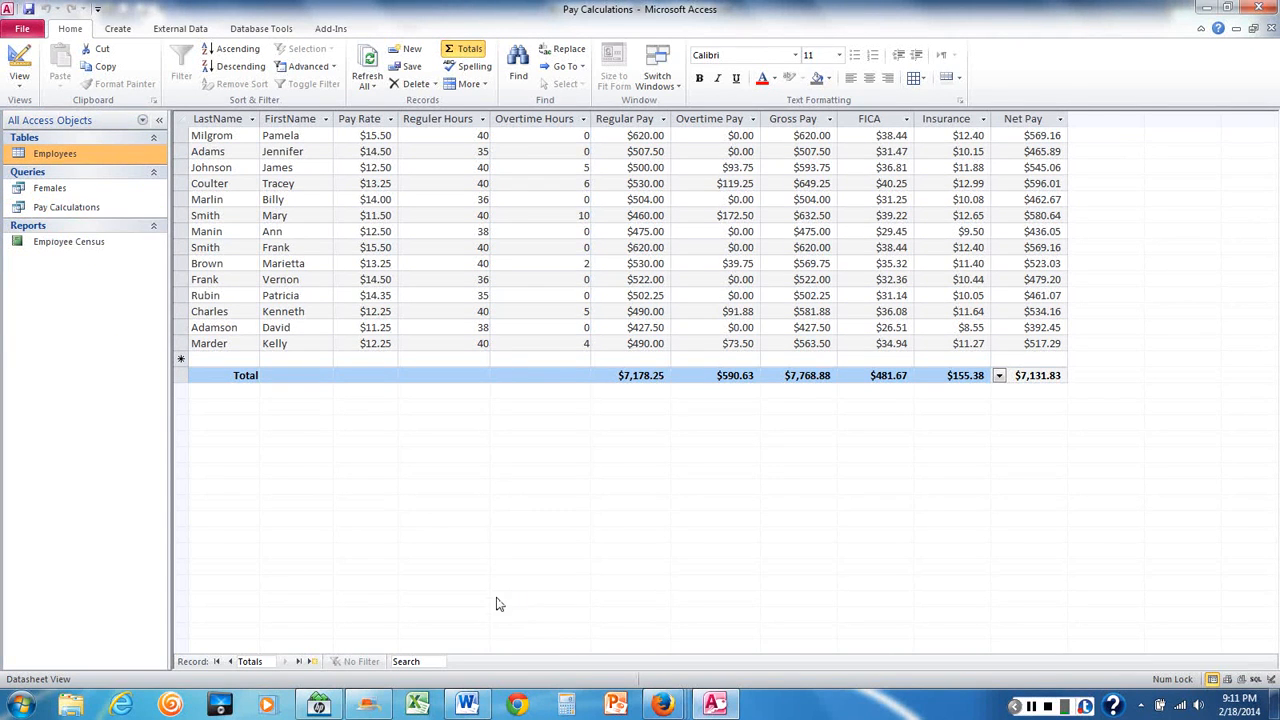
Step: Review items 13 to 15 in the Word document, return to Access, and close the Pay Calculations query
key(alt+Tab)
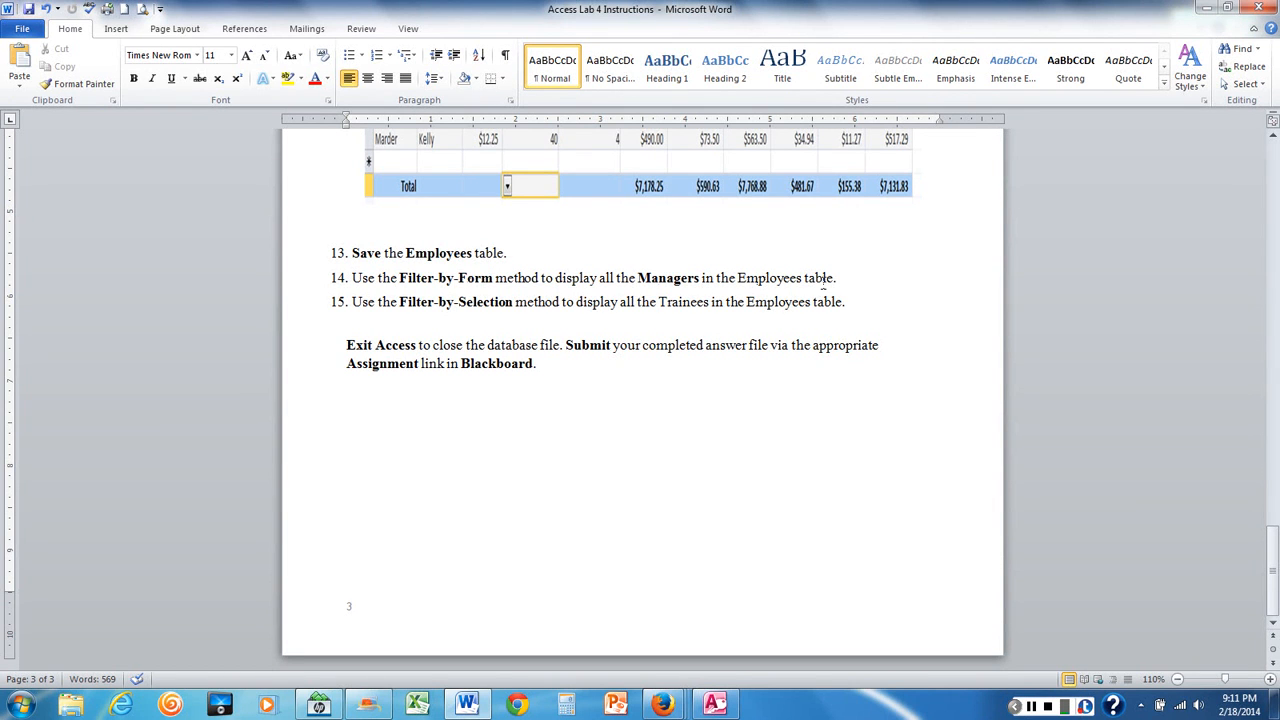
click(714, 705)
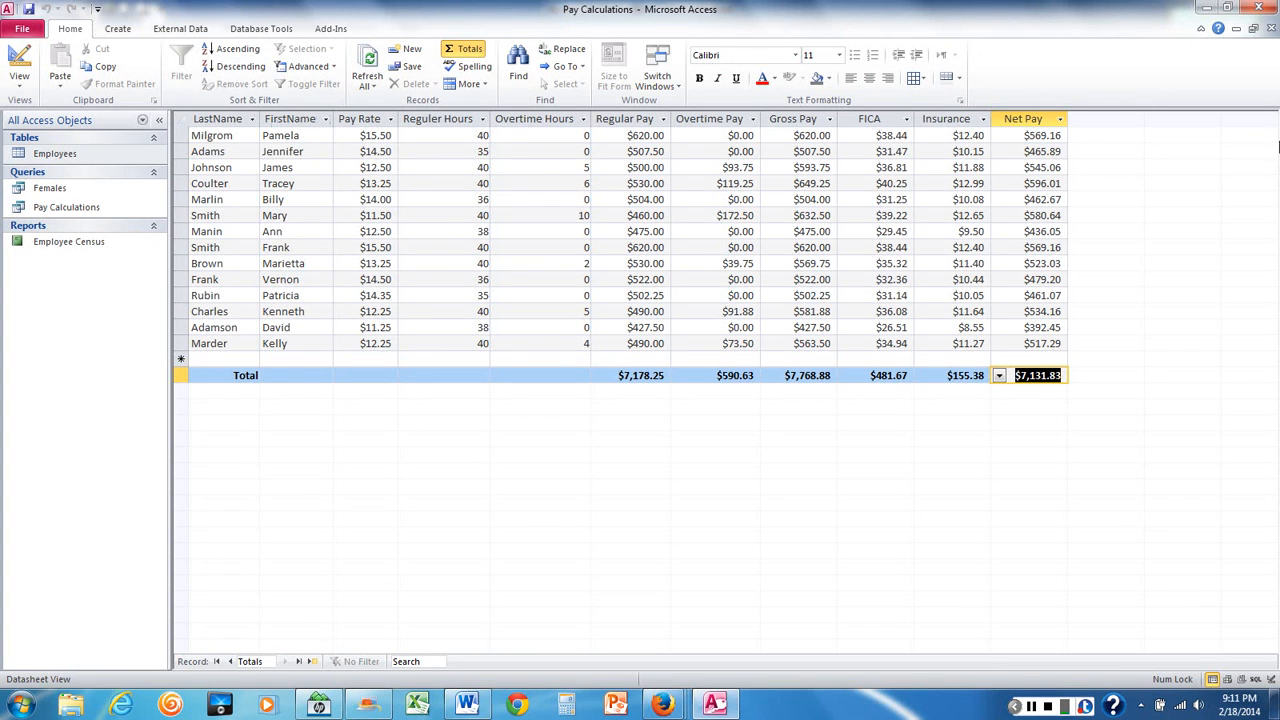
click(1270, 28)
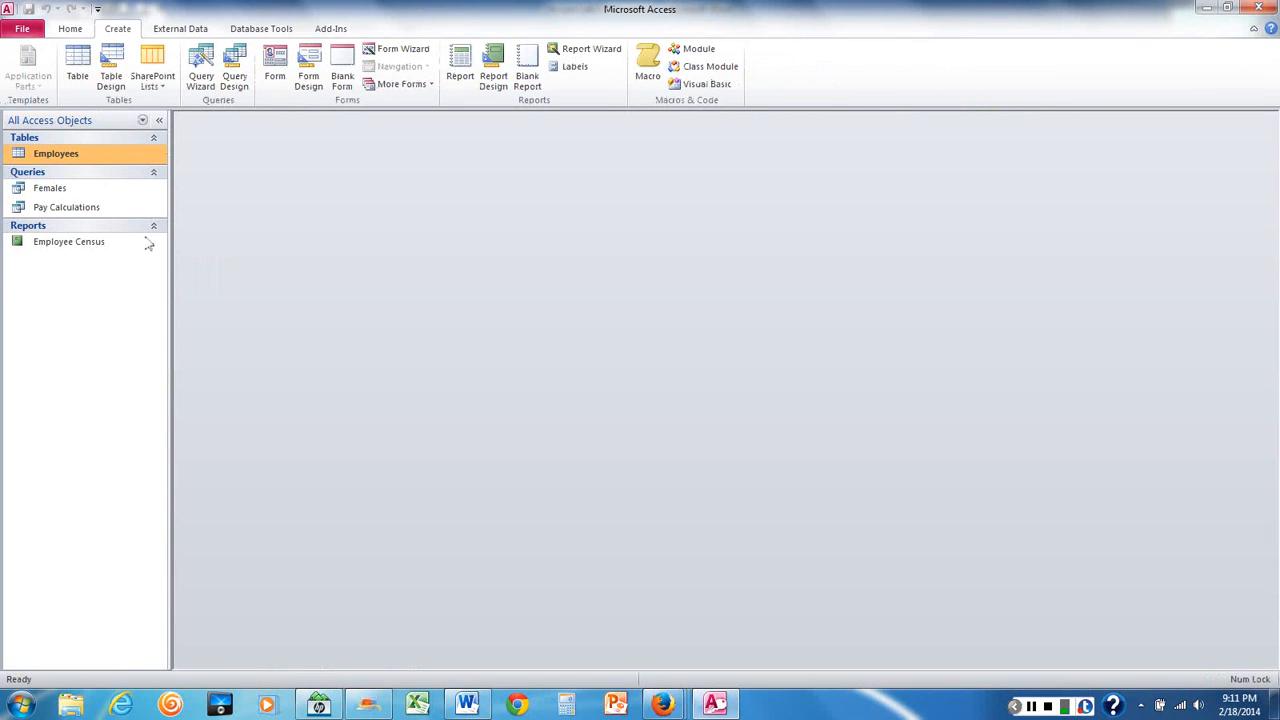
Step: Open the Employees table in Datasheet View and maximize its window
double_click(57, 155)
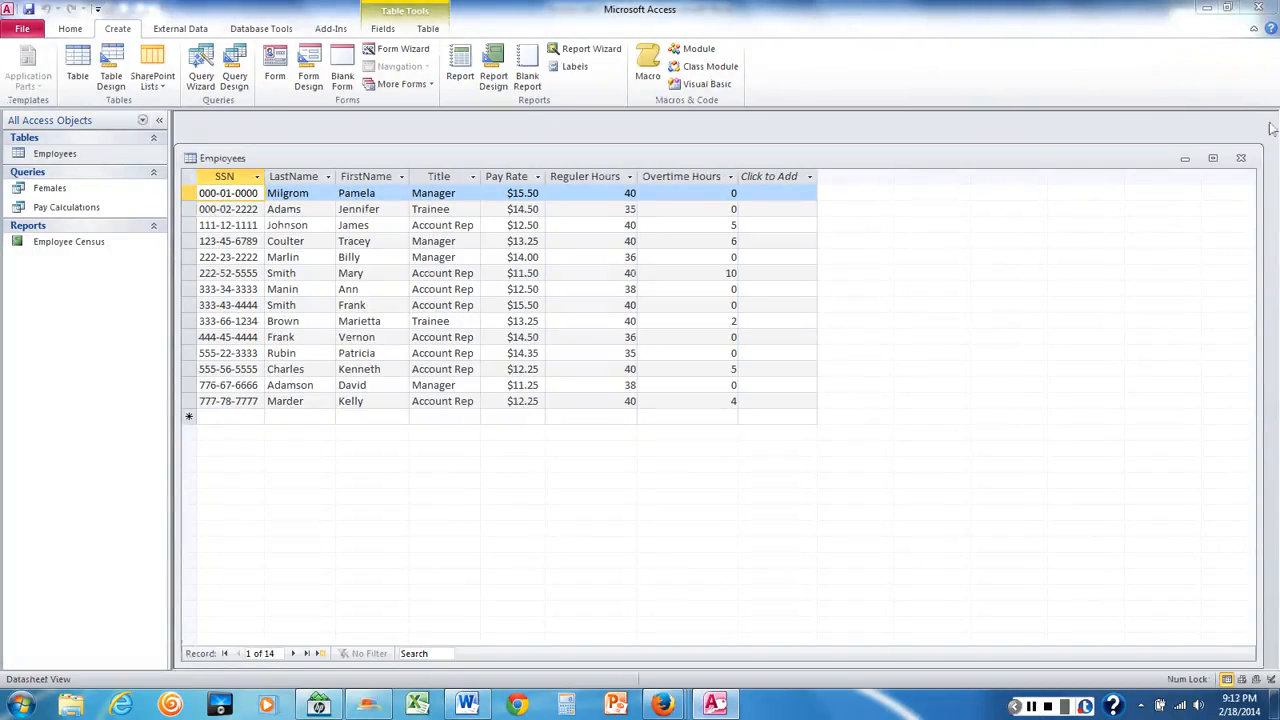
click(1213, 158)
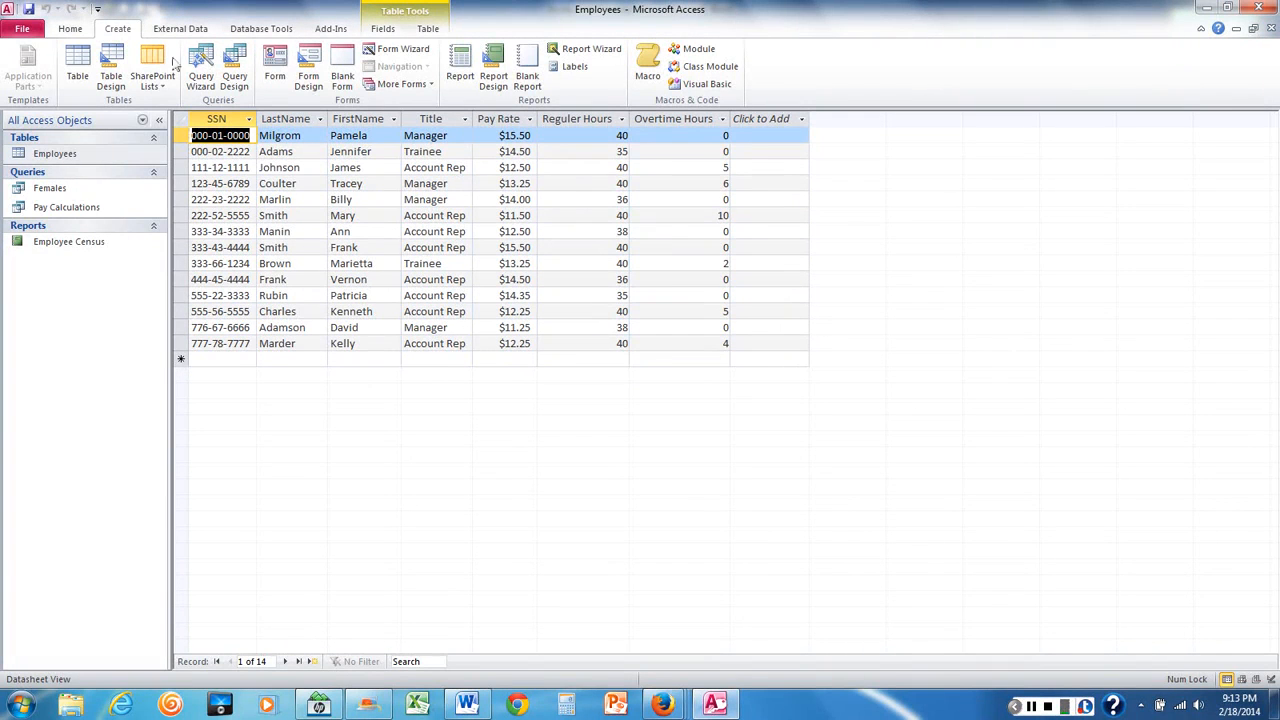
click(22, 28)
click(68, 30)
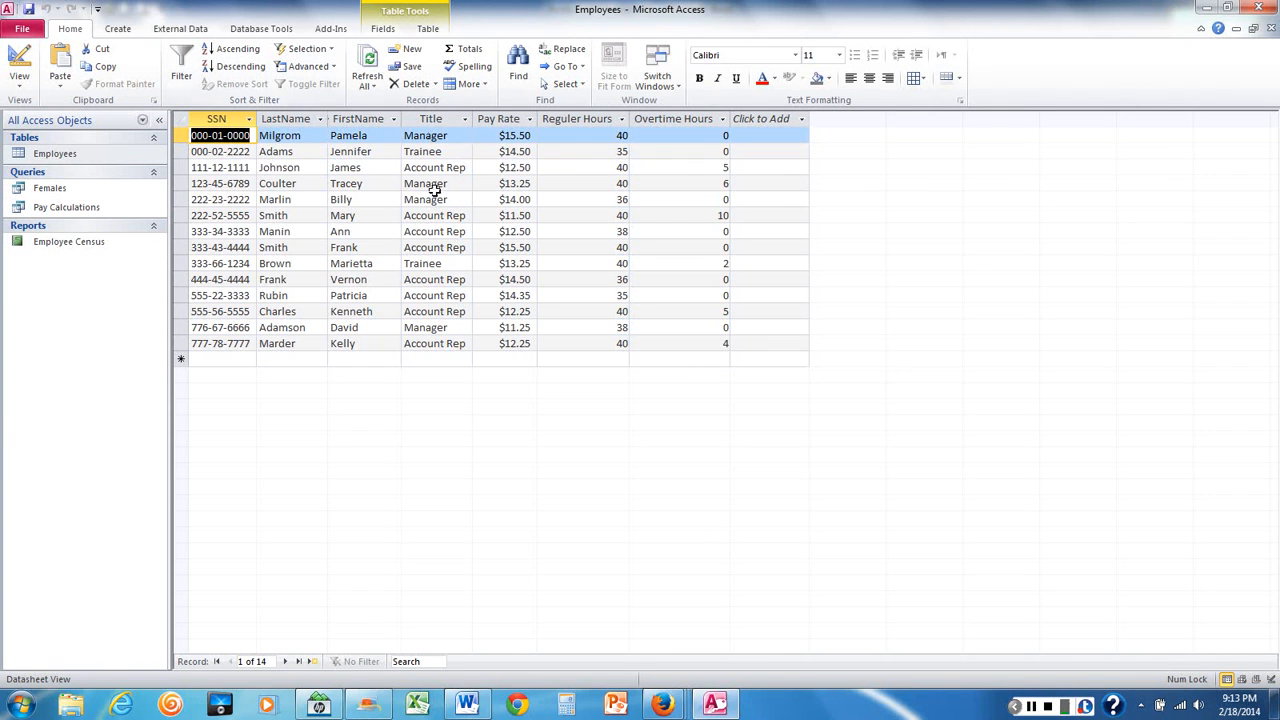
Step: Filter the Employees table by selection so that only records whose Title equals "Manager" are displayed
click(466, 705)
click(714, 705)
click(448, 183)
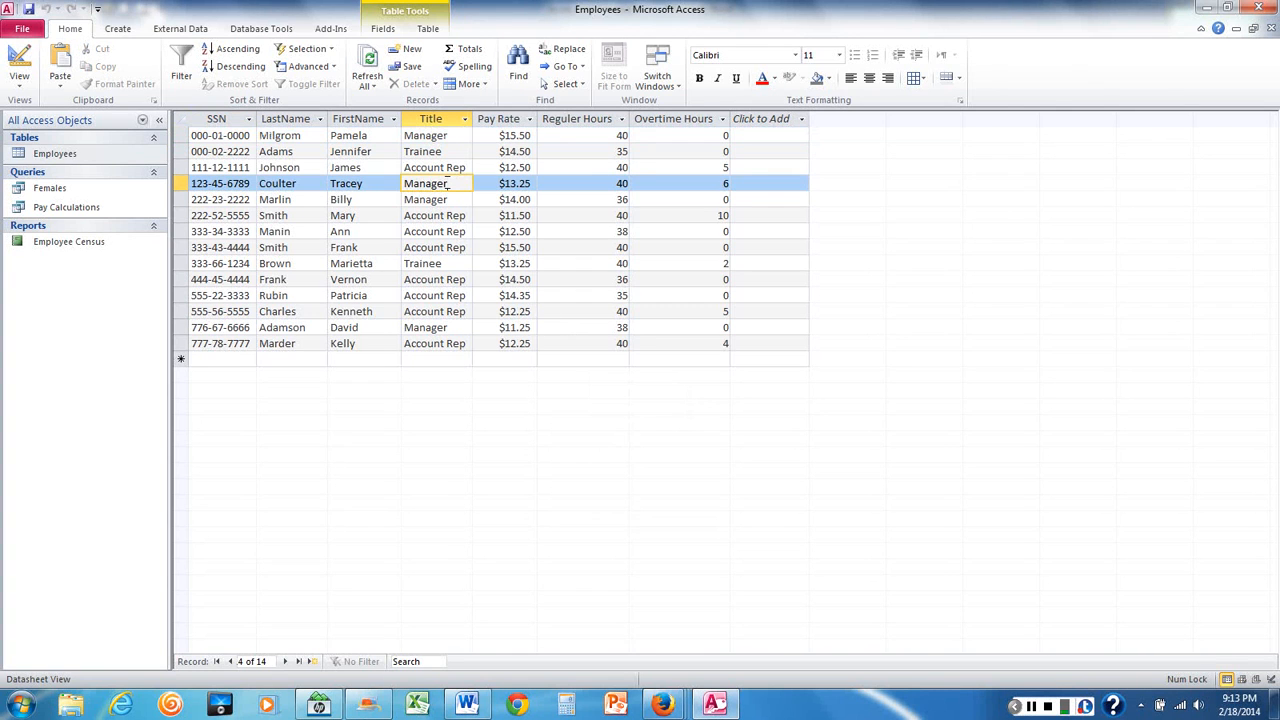
click(437, 136)
click(430, 183)
click(428, 200)
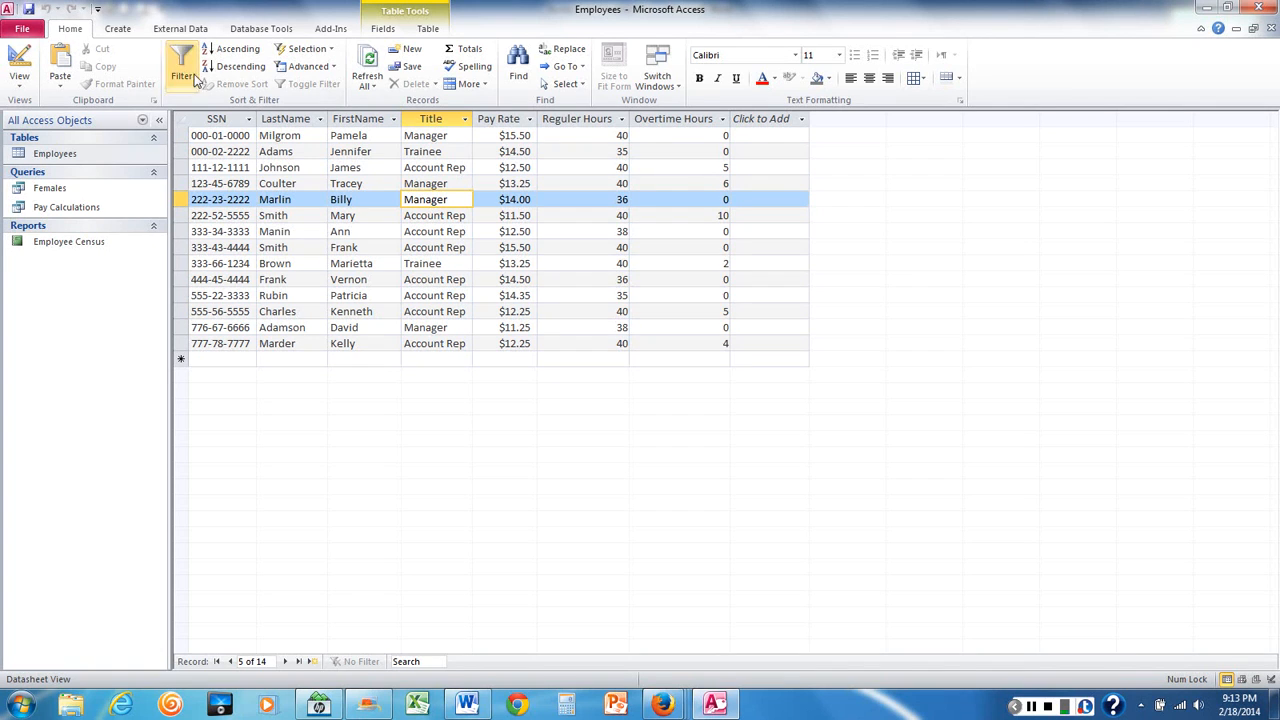
click(308, 53)
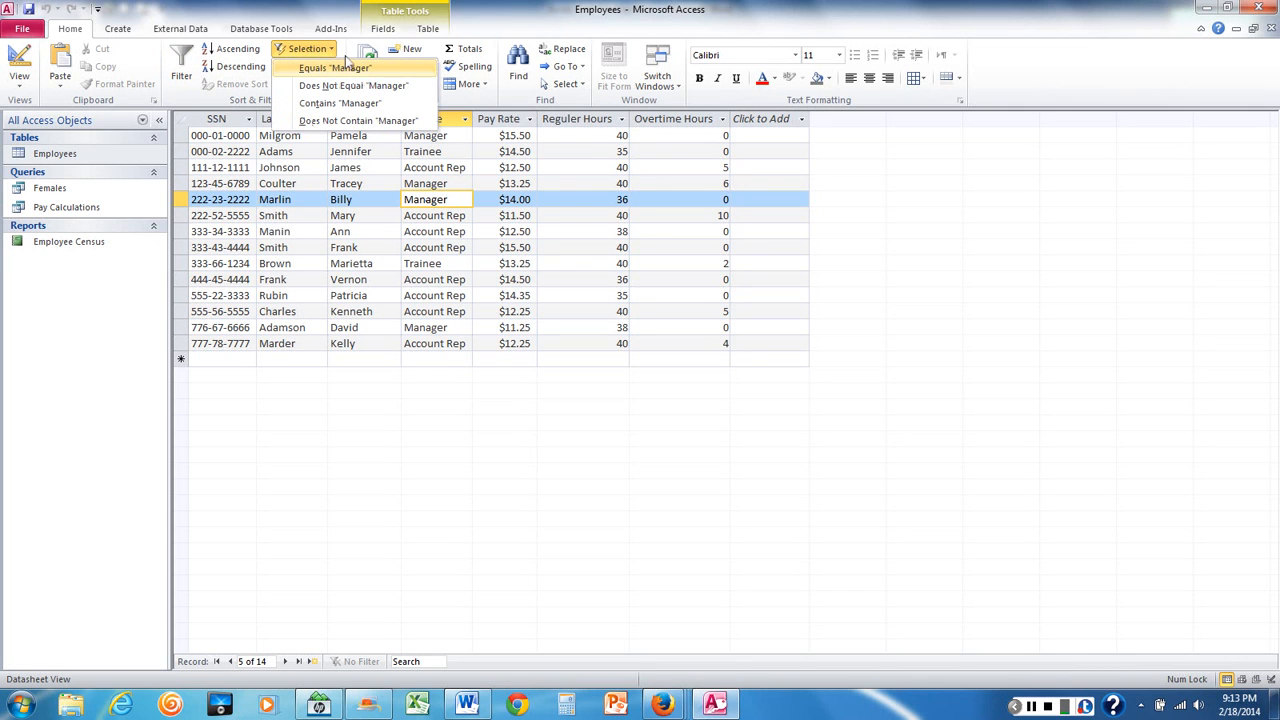
click(340, 68)
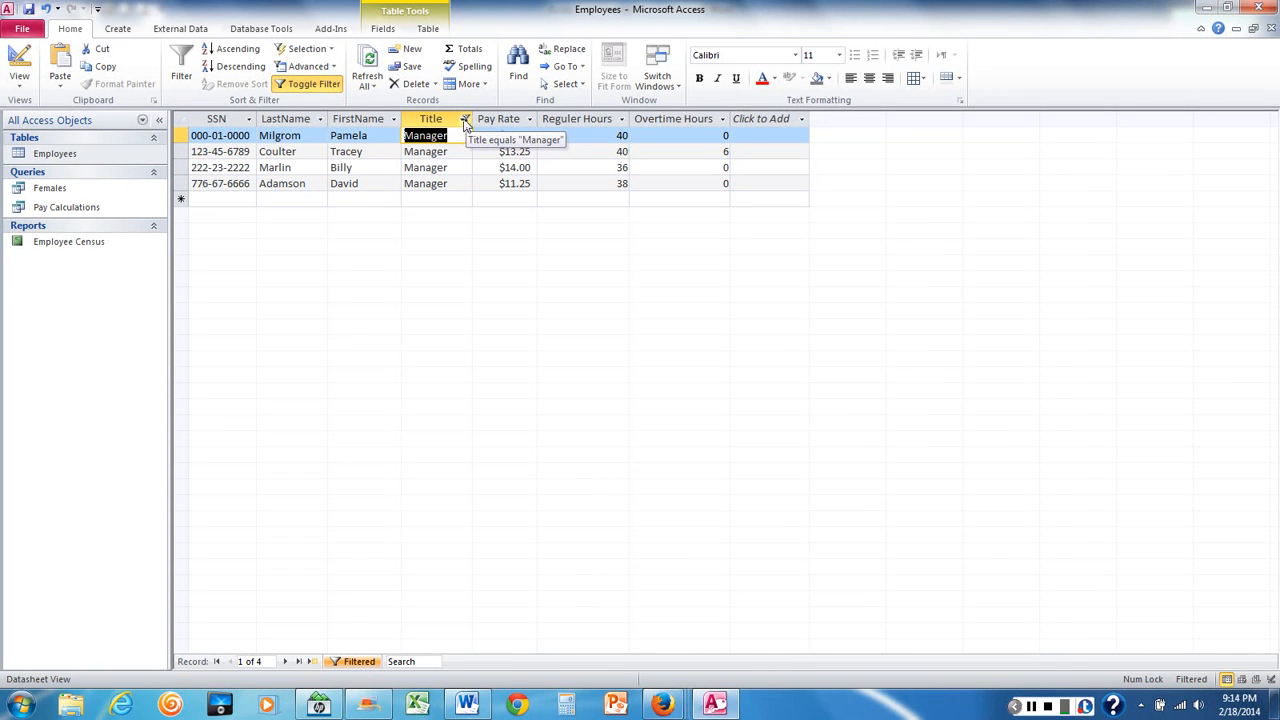
Step: Turn off the Manager filter on the Employees table and switch to Word to read the Filter-by-Form instruction in item 15
click(298, 84)
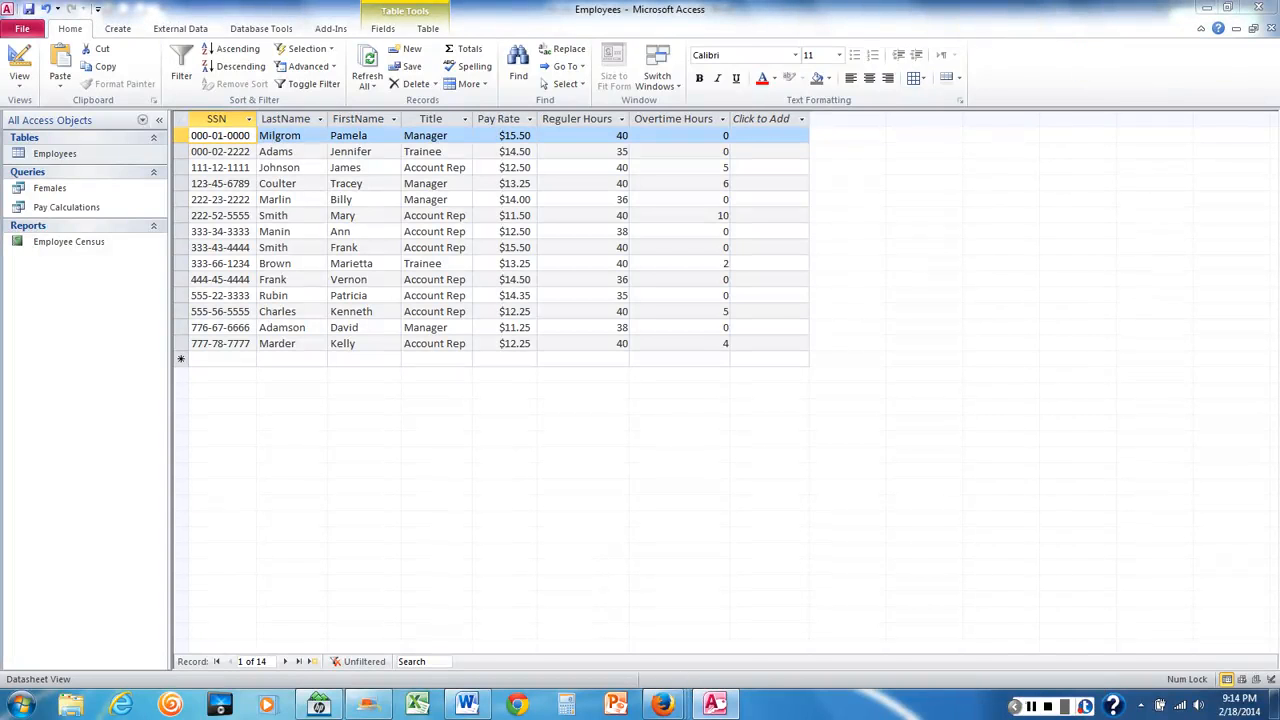
click(467, 705)
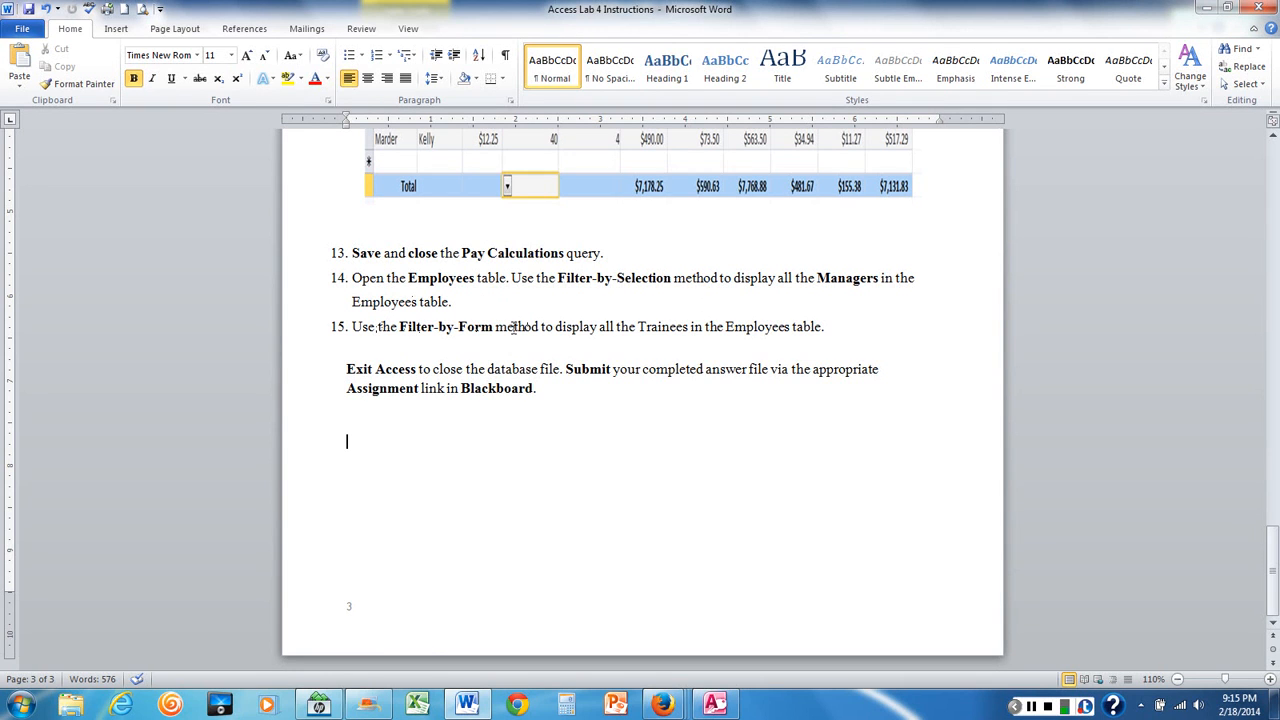
Step: Bold "Trainees" in item 15 and "Employees" in items 14 and 15 of the Word instructions, and save the document
double_click(650, 326)
click(133, 78)
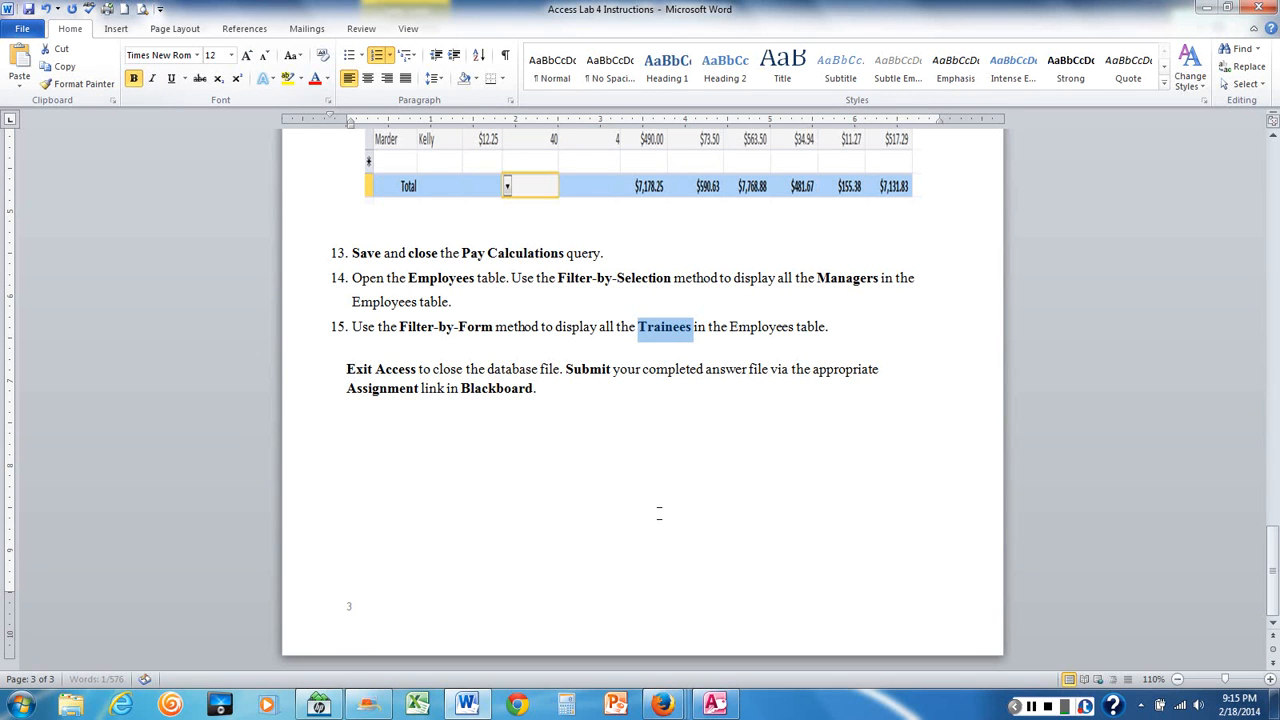
double_click(384, 301)
click(133, 78)
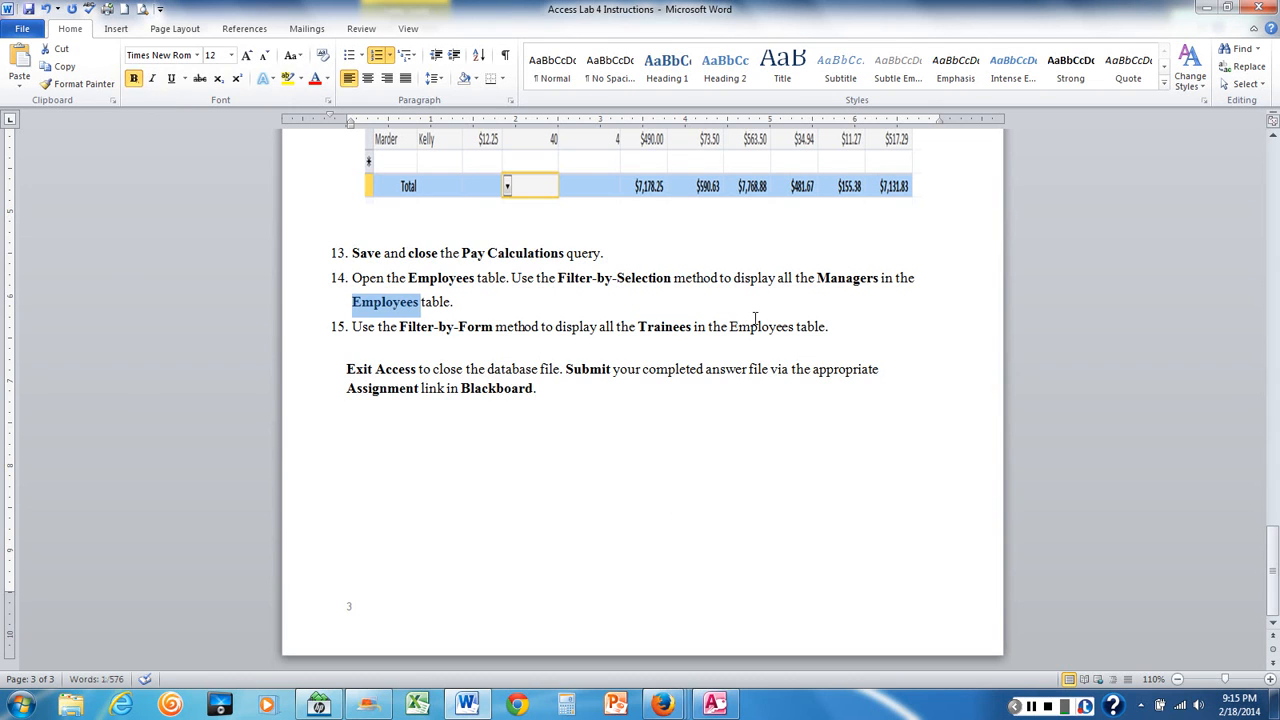
click(752, 326)
double_click(755, 322)
click(133, 78)
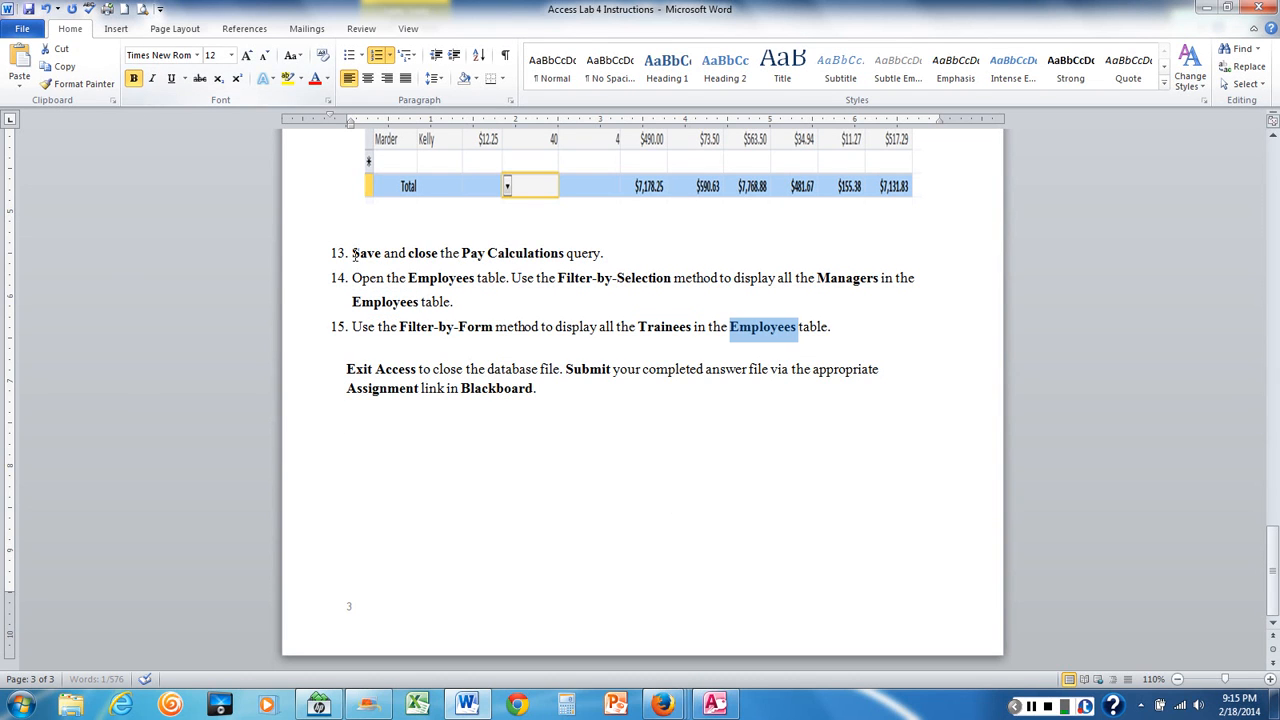
click(725, 497)
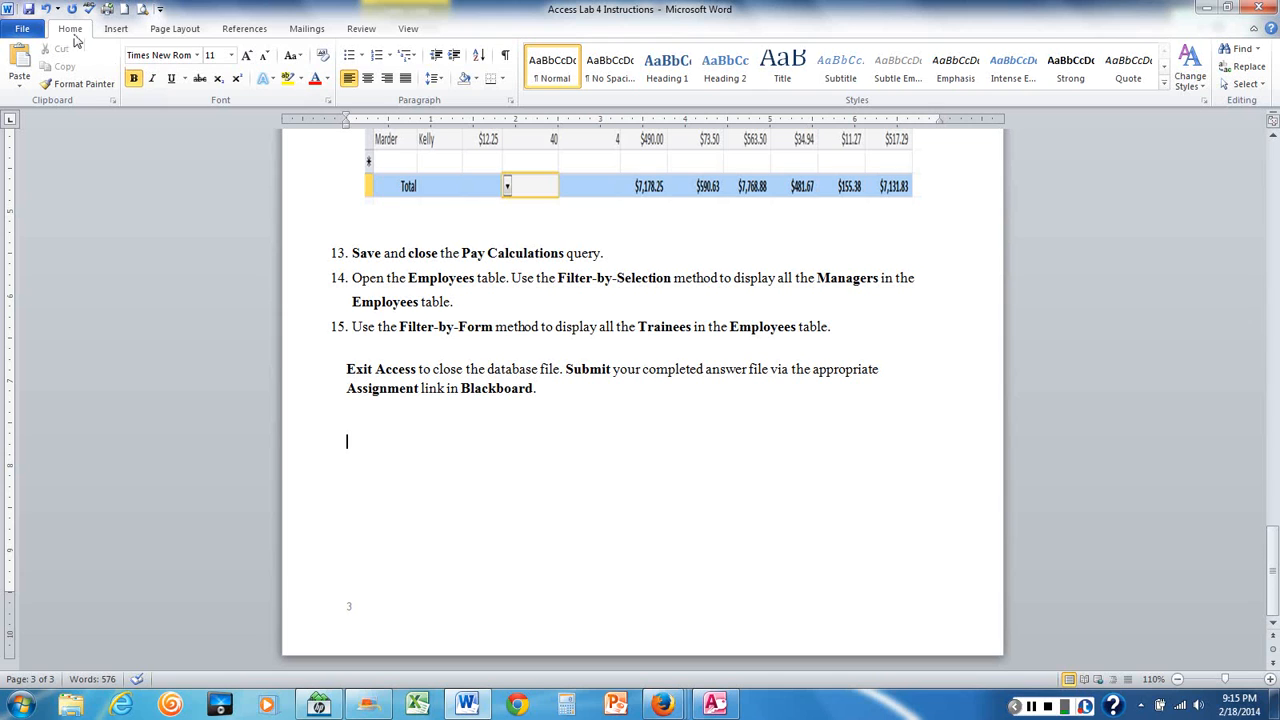
click(28, 8)
Step: Switch to Access and use Filter By Form on the Employees table to display only records whose Title is "Trainee"
mouse_move(713, 703)
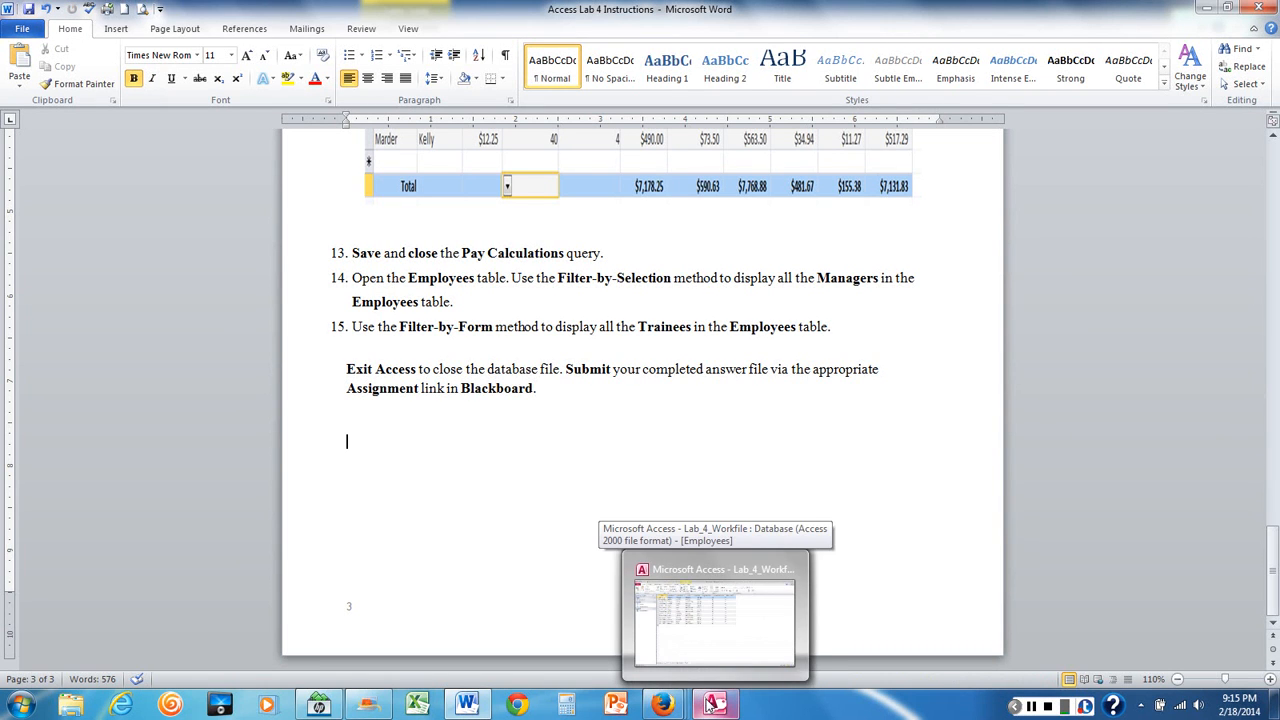
click(710, 703)
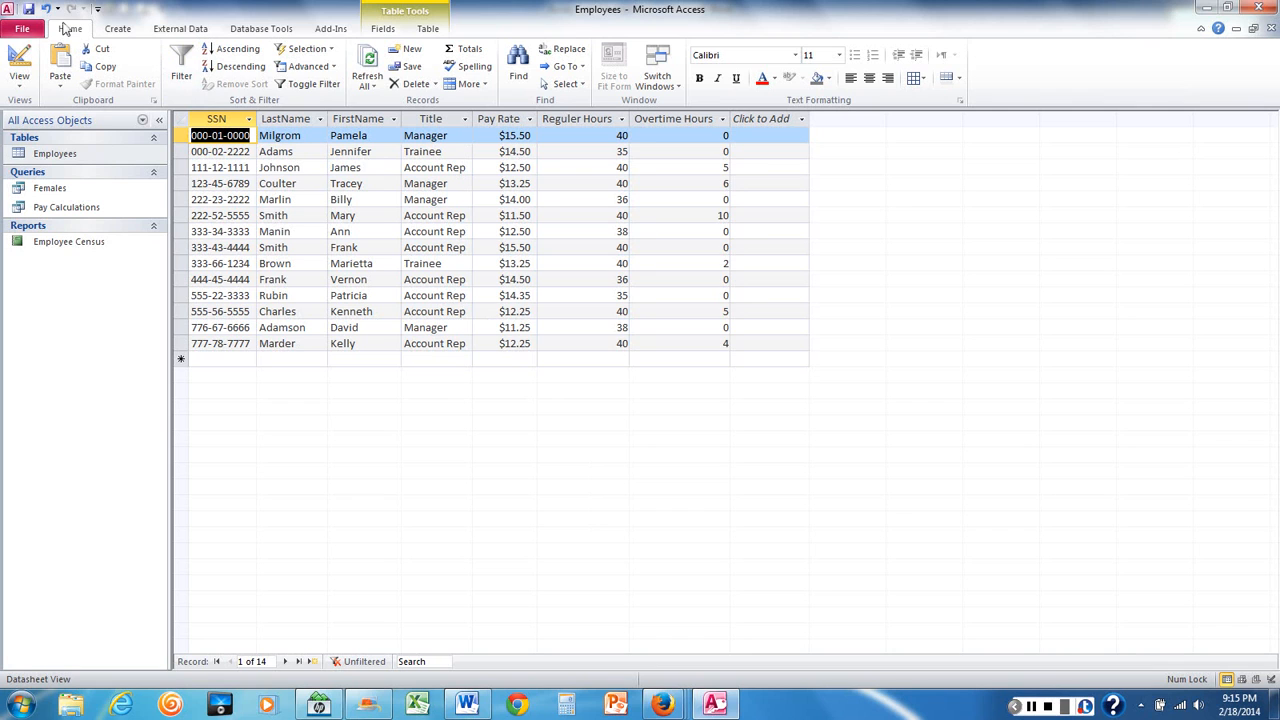
click(328, 67)
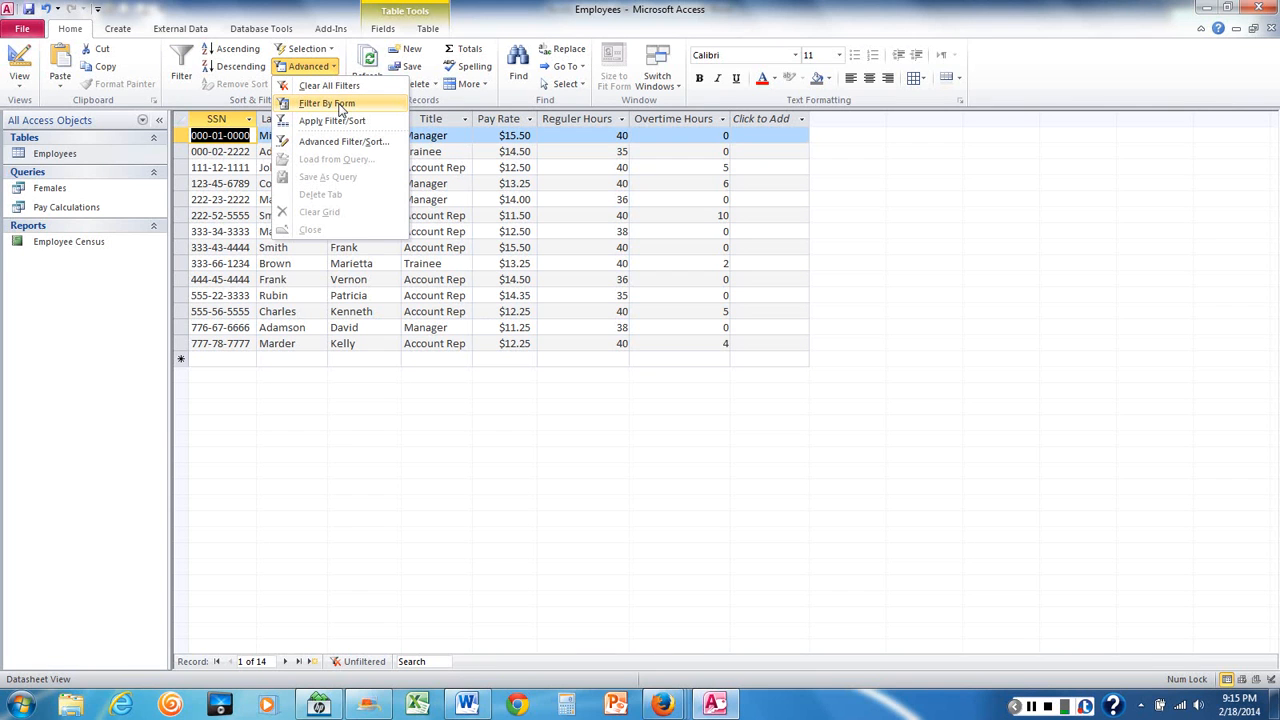
click(340, 104)
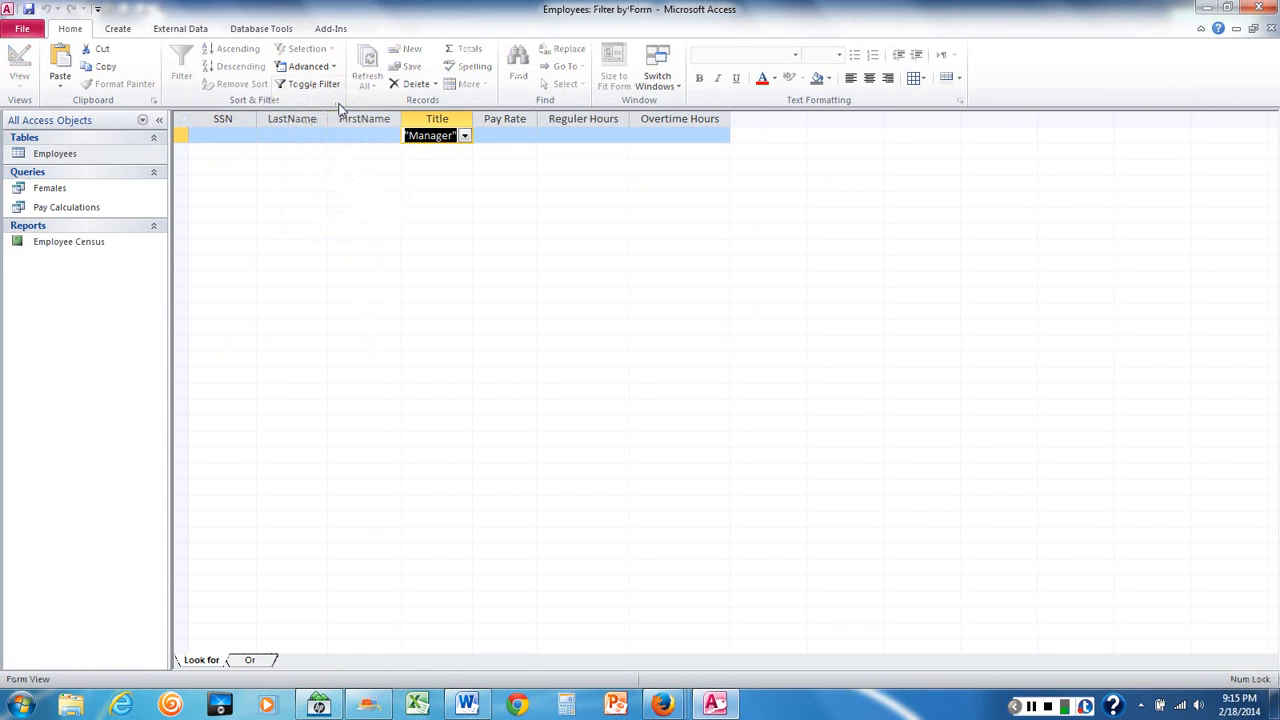
click(465, 136)
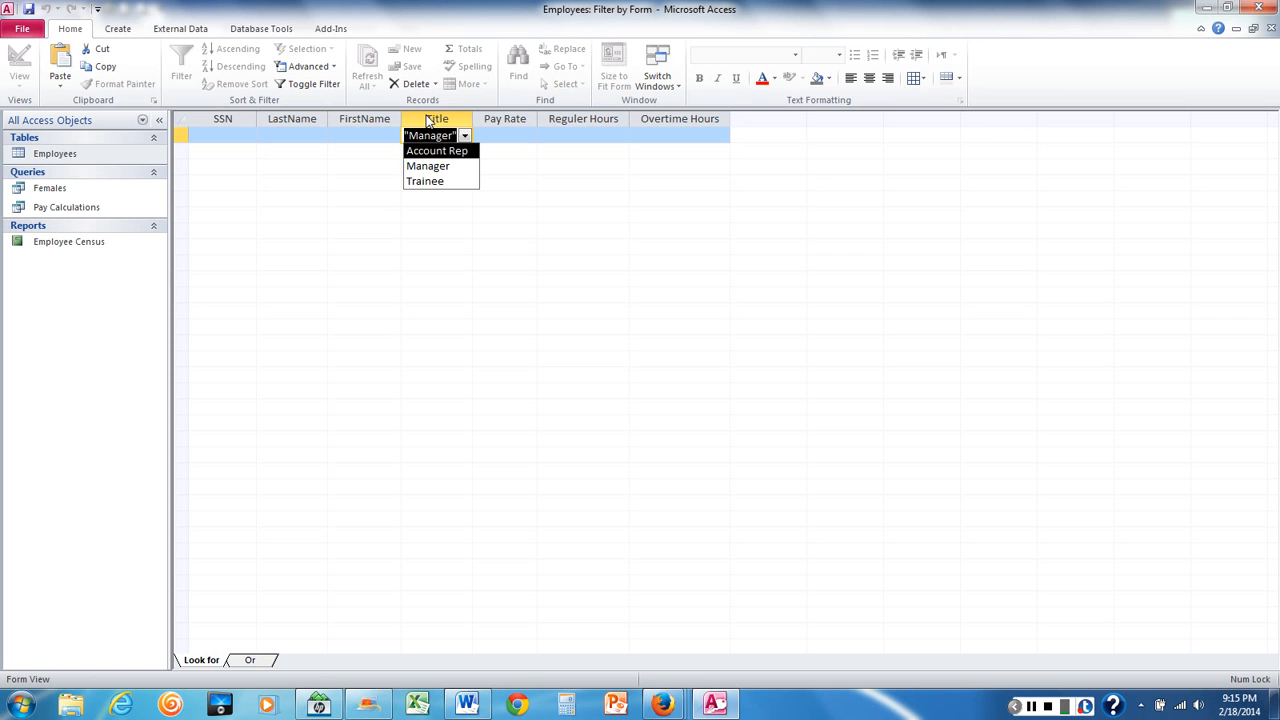
click(429, 181)
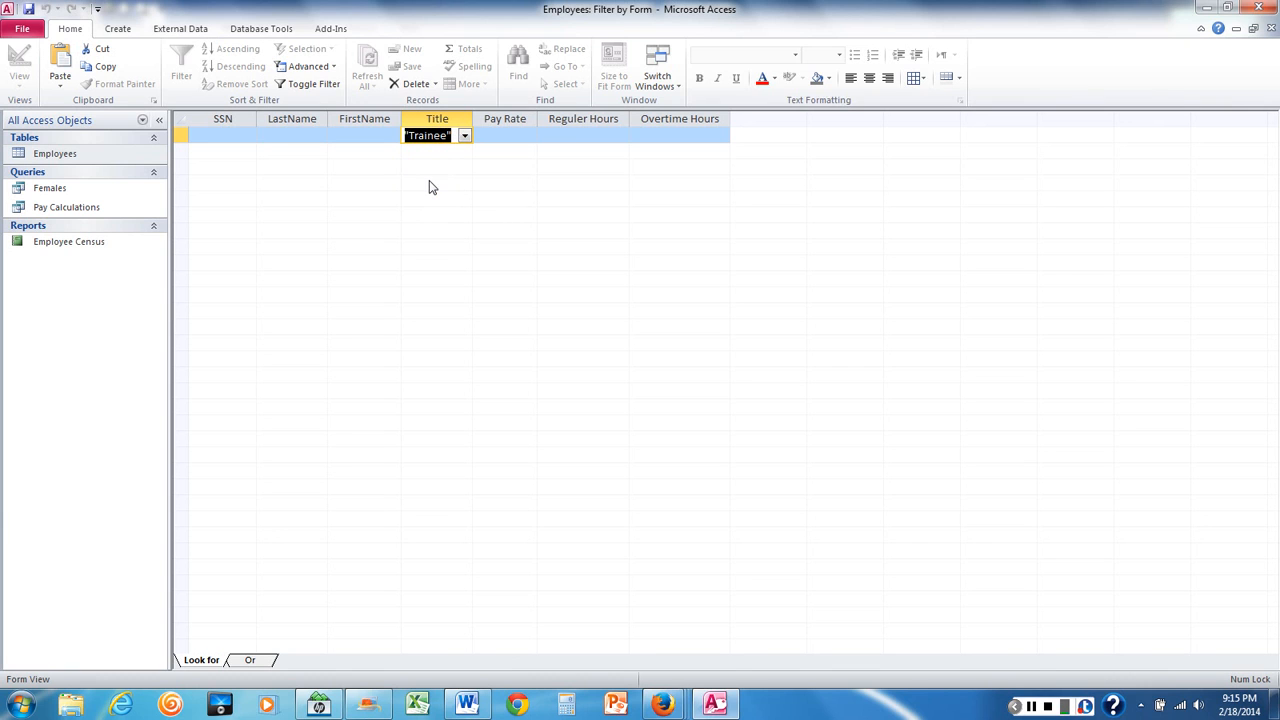
click(301, 87)
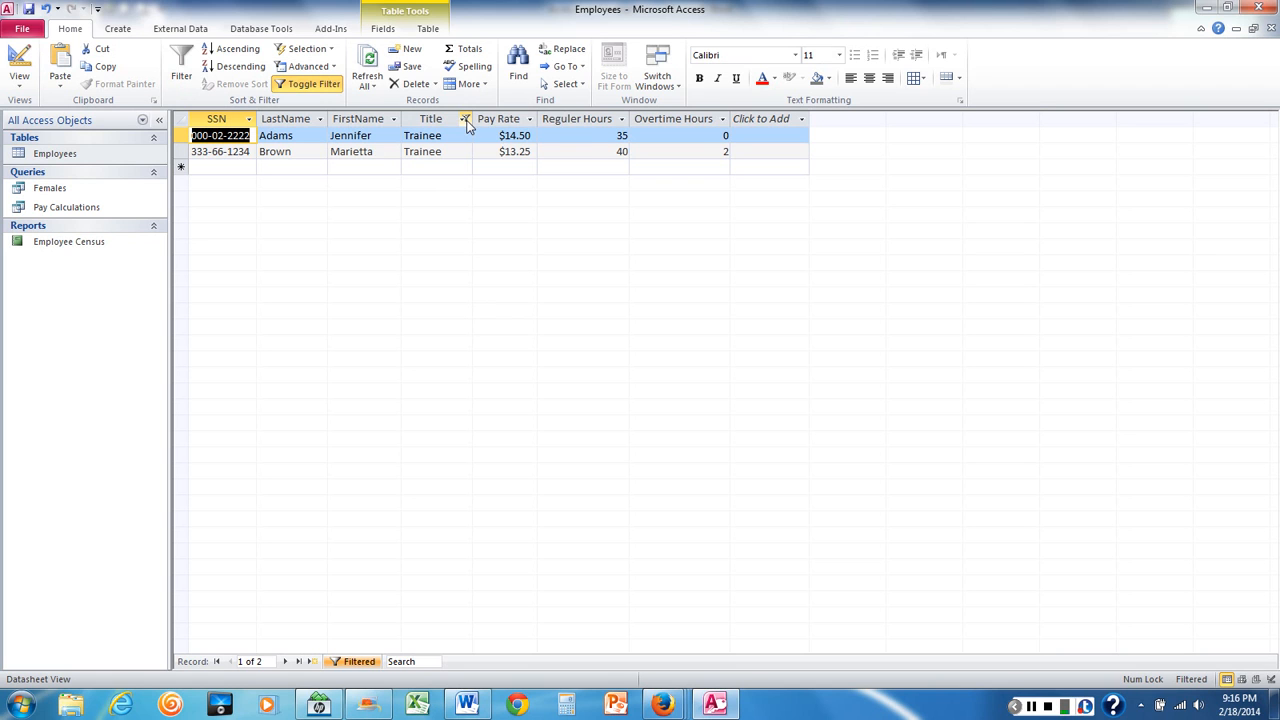
Step: Toggle the Trainee filter on the Employees table off and back on
mouse_move(465, 122)
click(303, 90)
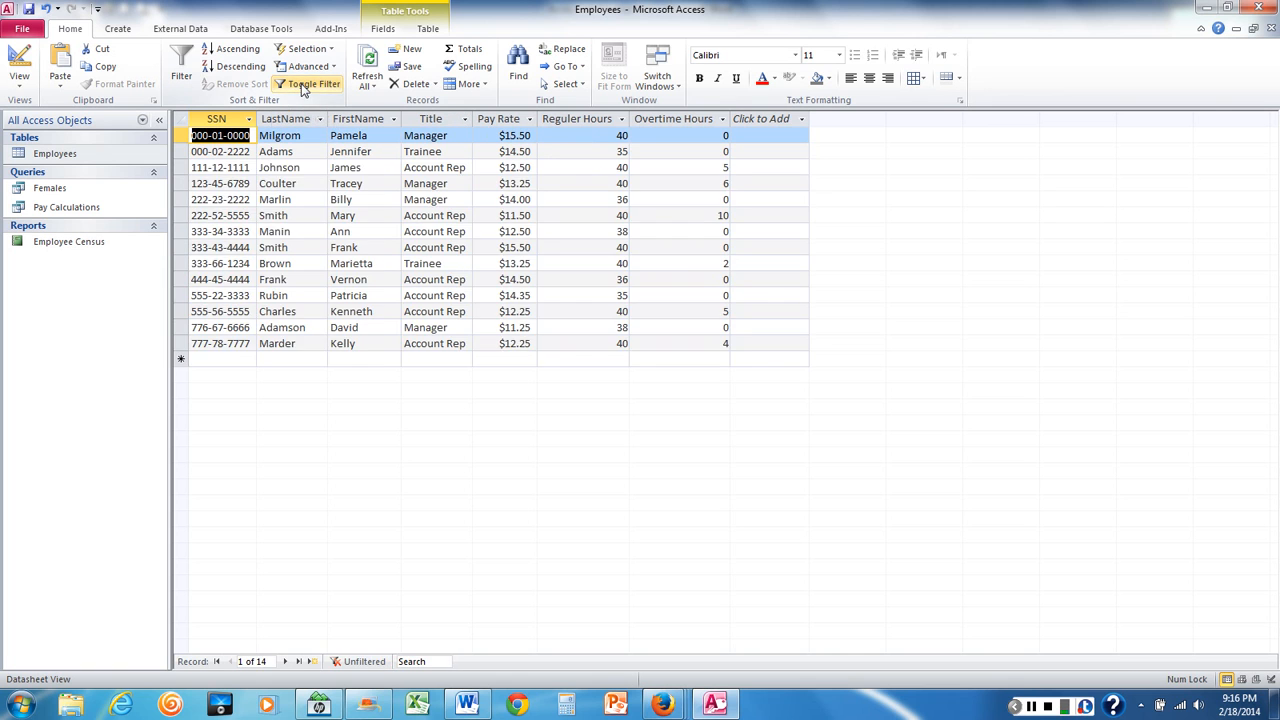
click(304, 89)
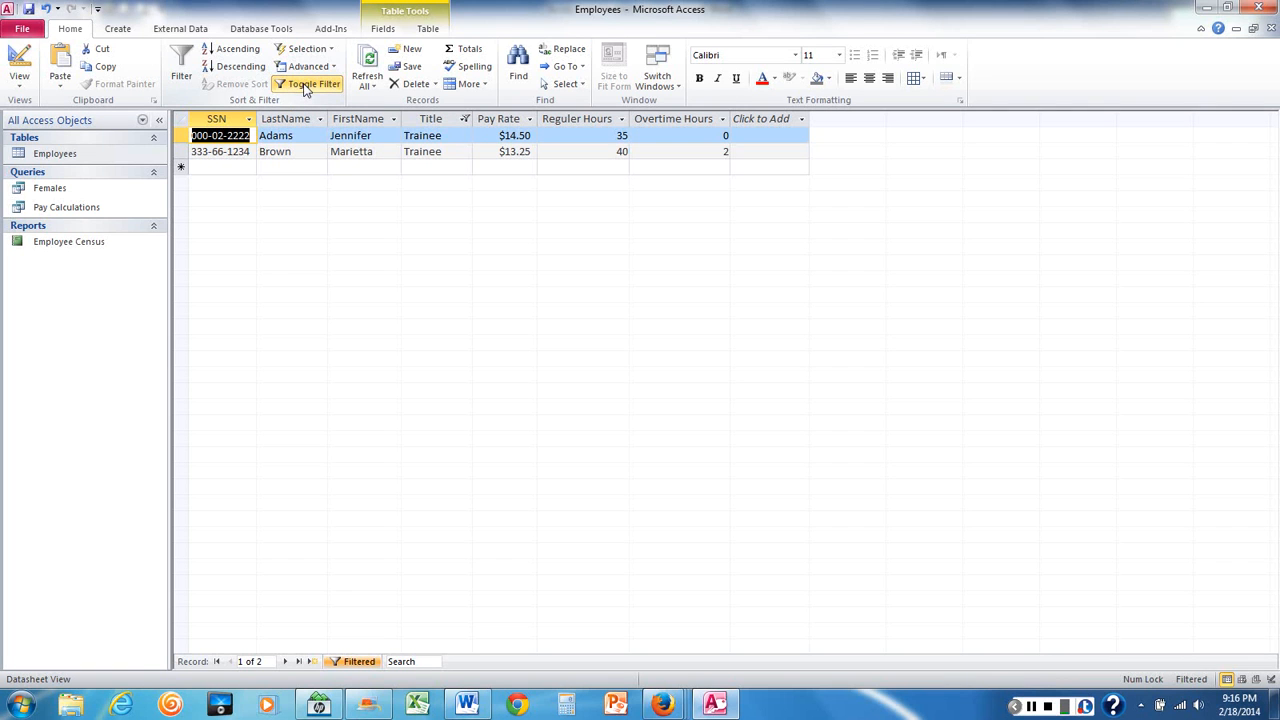
Step: Remove the Trainee filter by selecting all values in the Title column's filter list
click(465, 119)
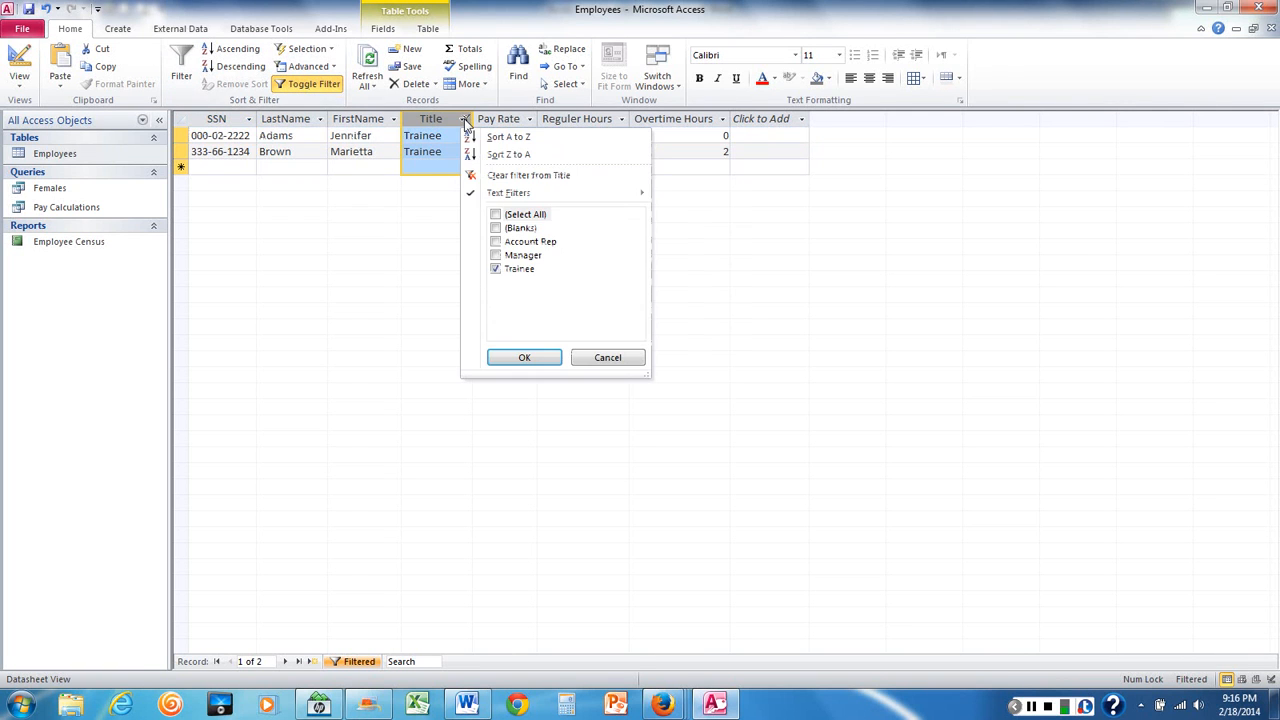
click(497, 216)
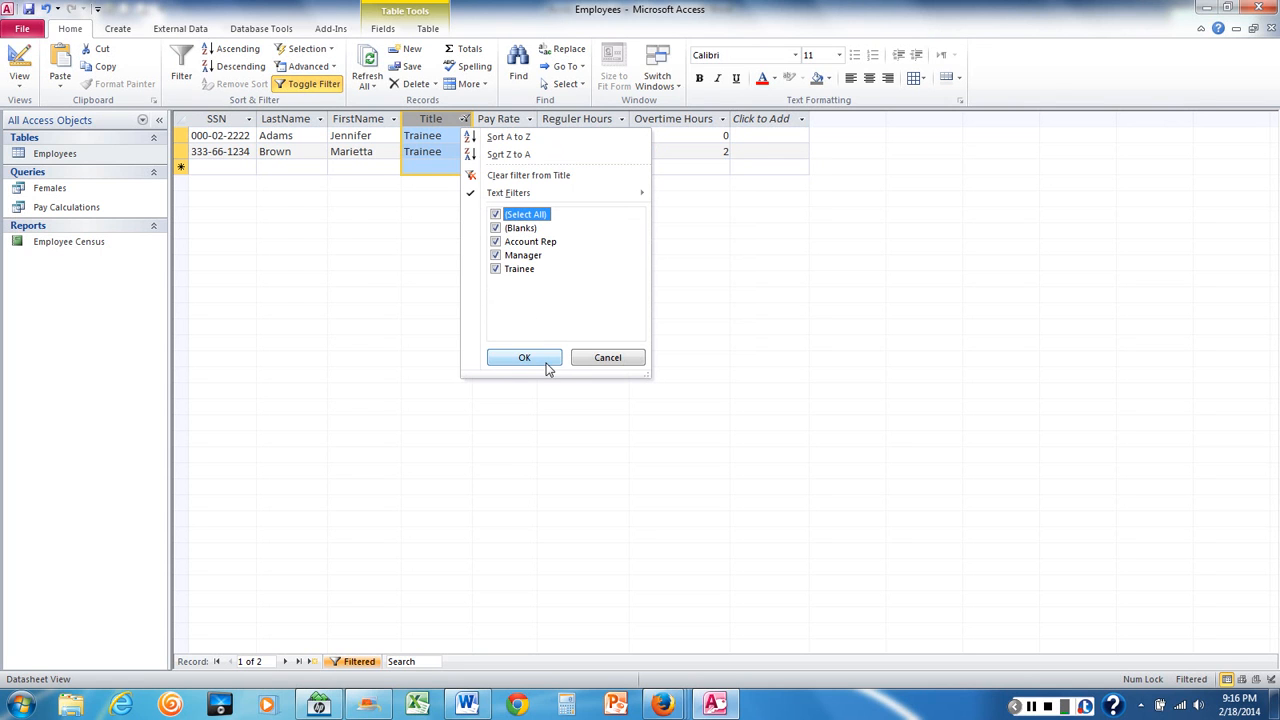
click(524, 357)
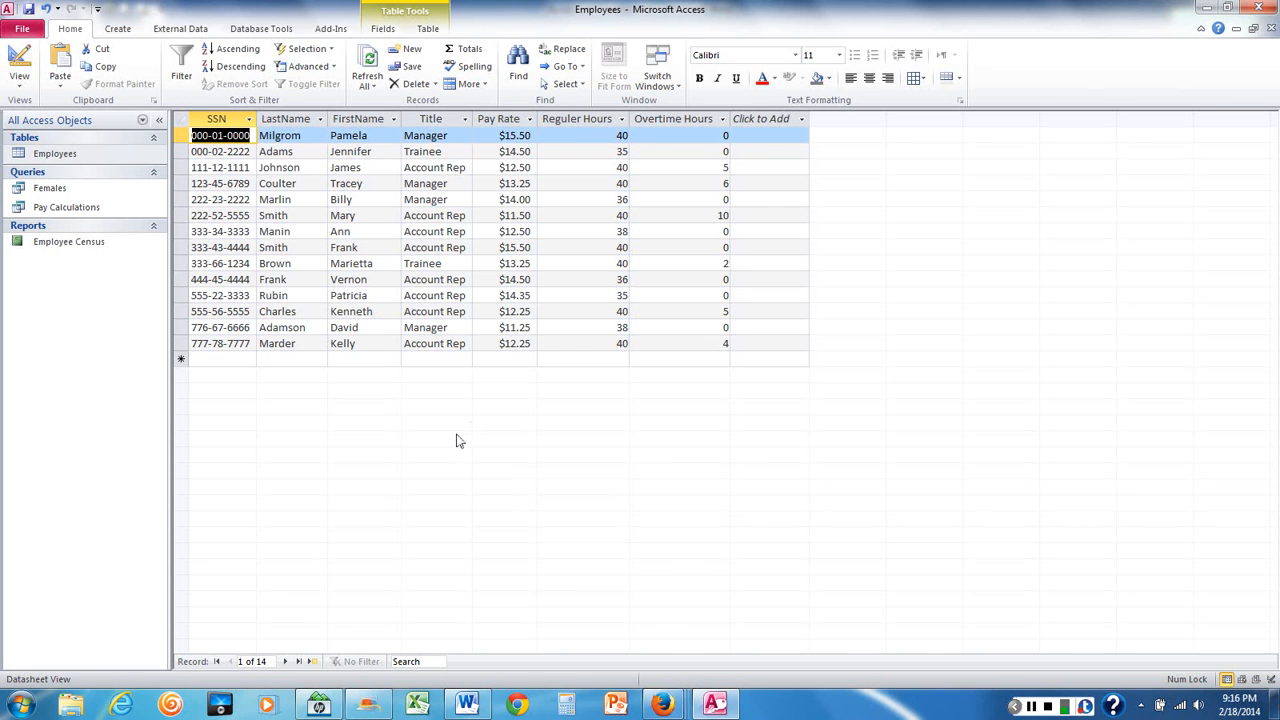
Step: Close the Access Lab 4 Instructions document in Word and exit Access, saving the design changes to the Employees table
click(467, 704)
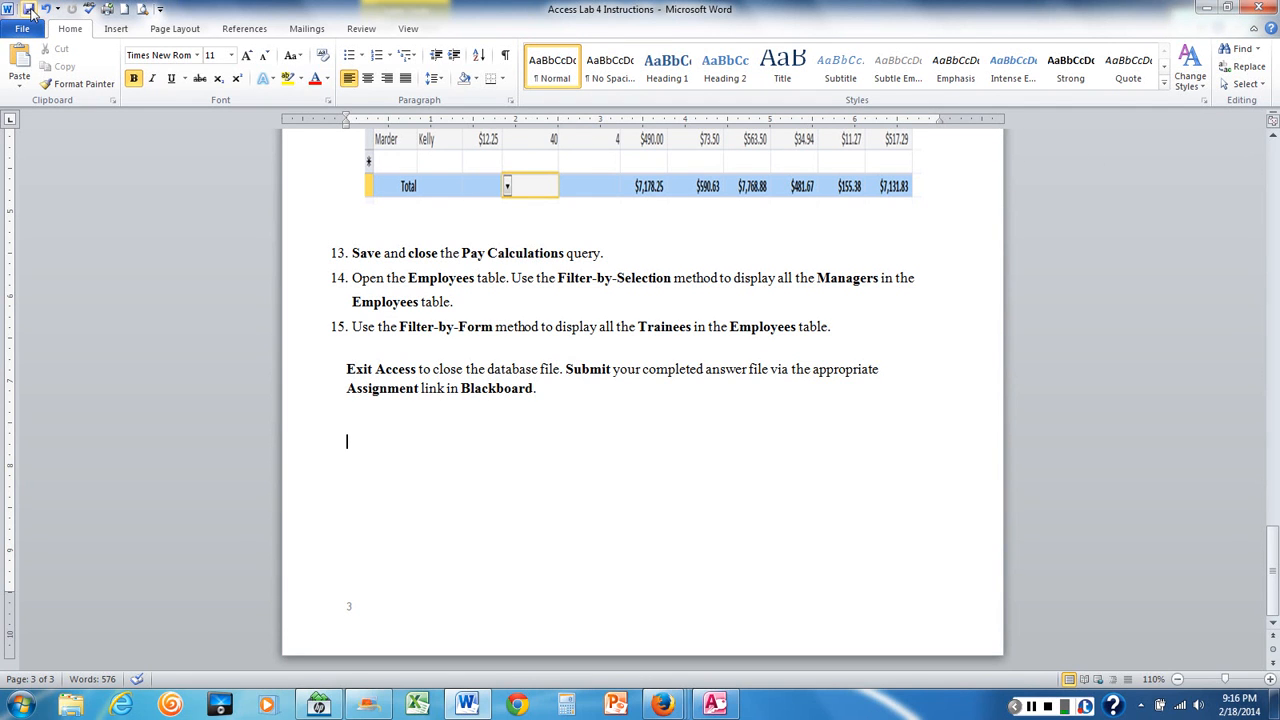
click(1258, 8)
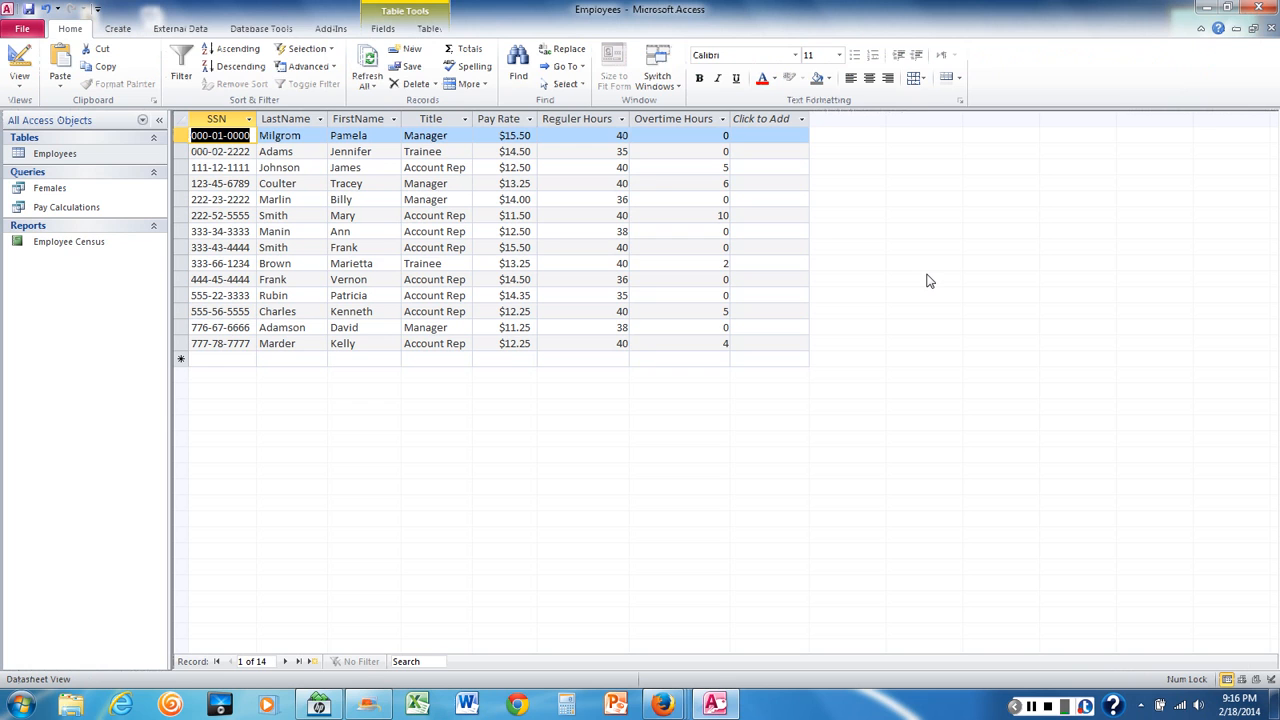
click(1262, 8)
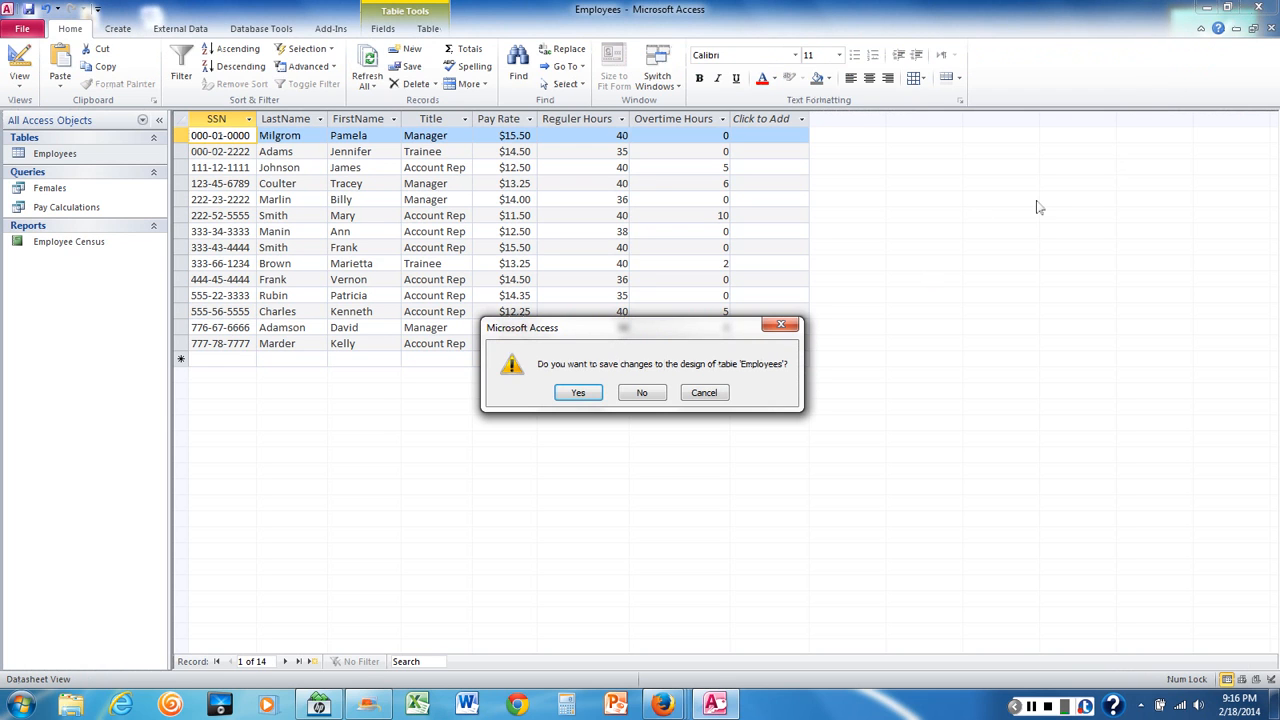
click(588, 395)
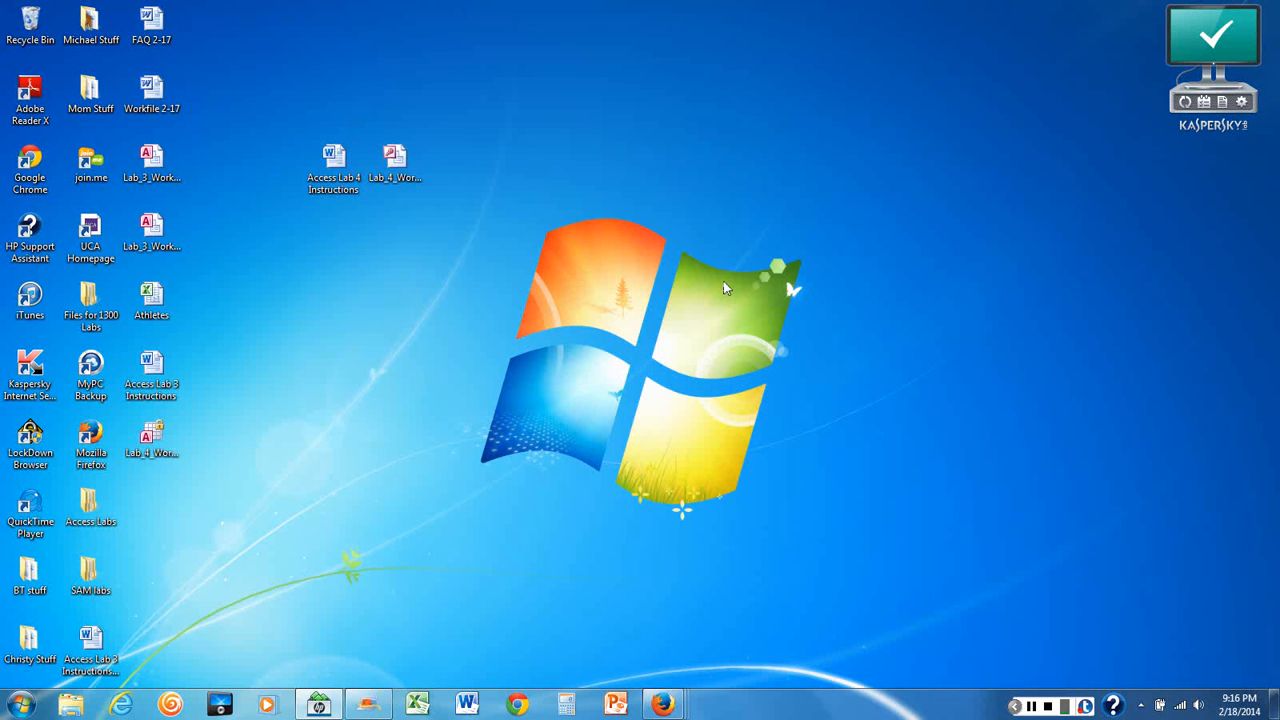